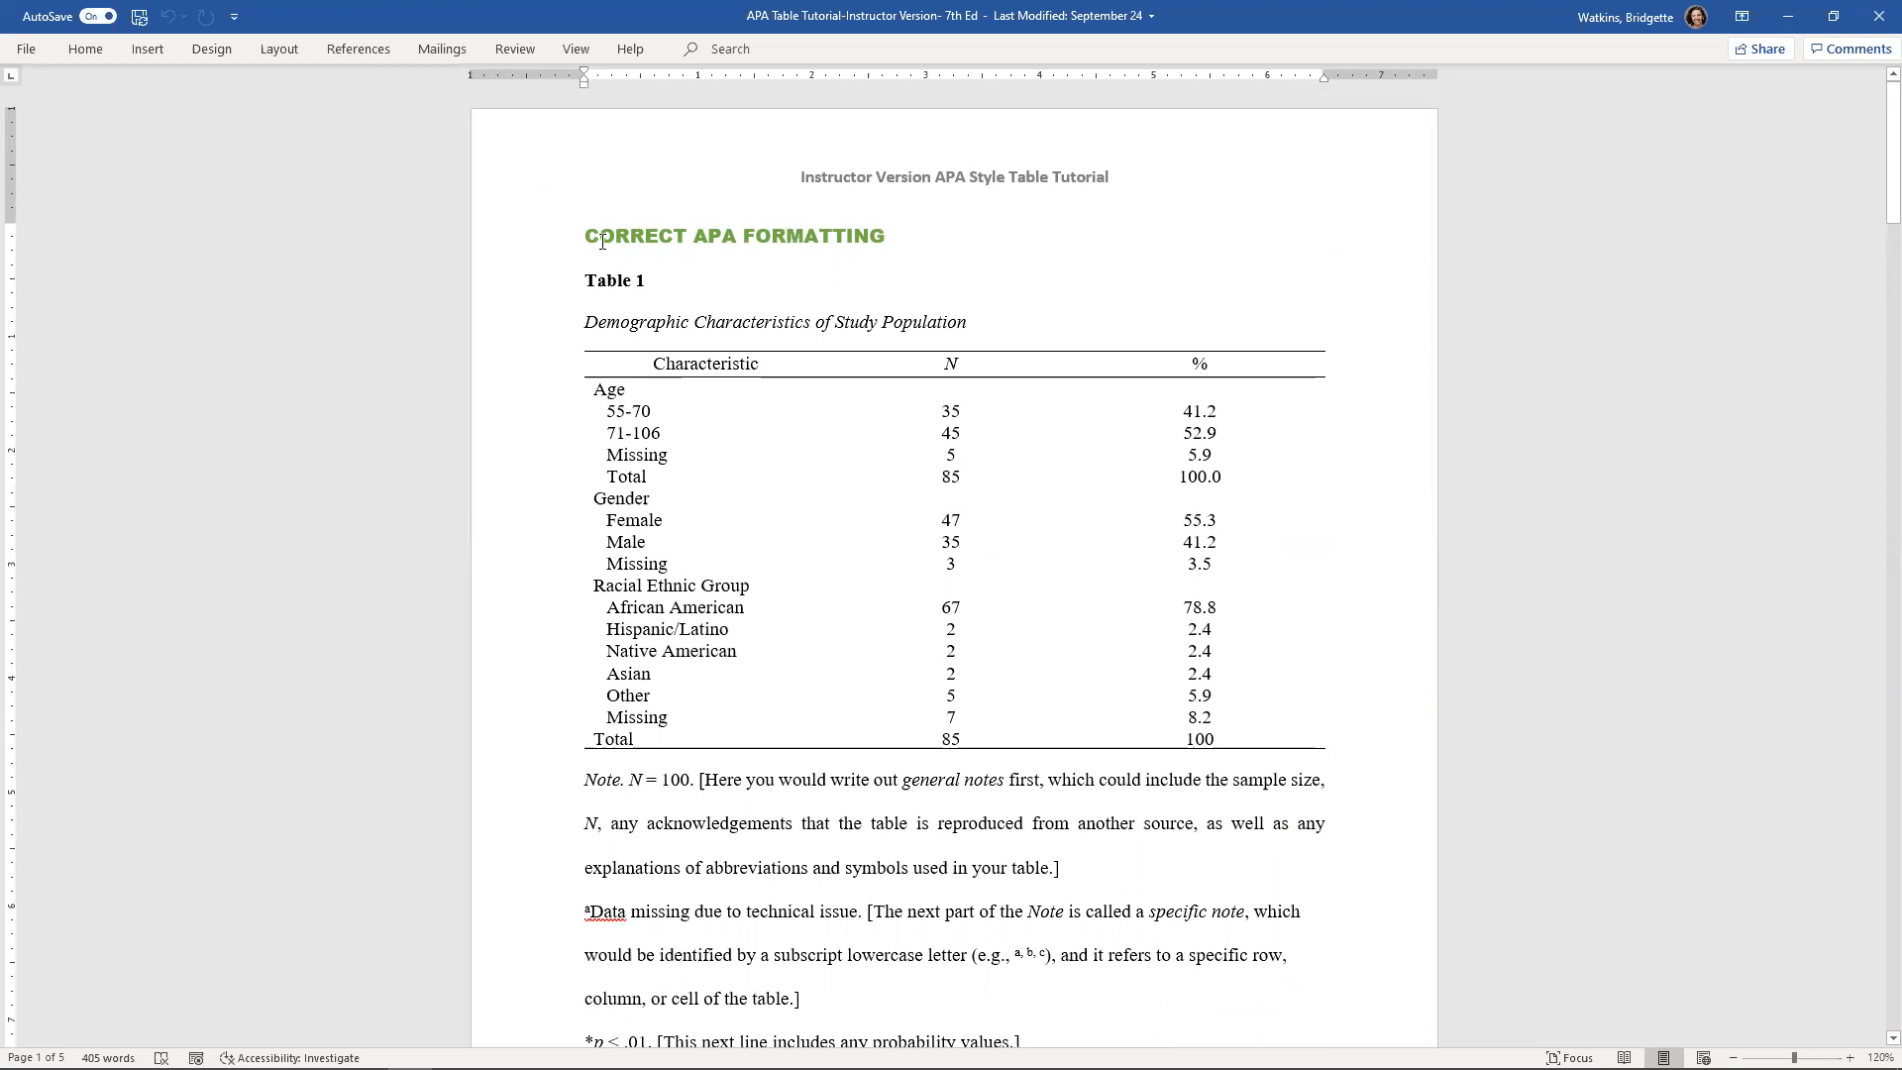
left_click(84, 51)
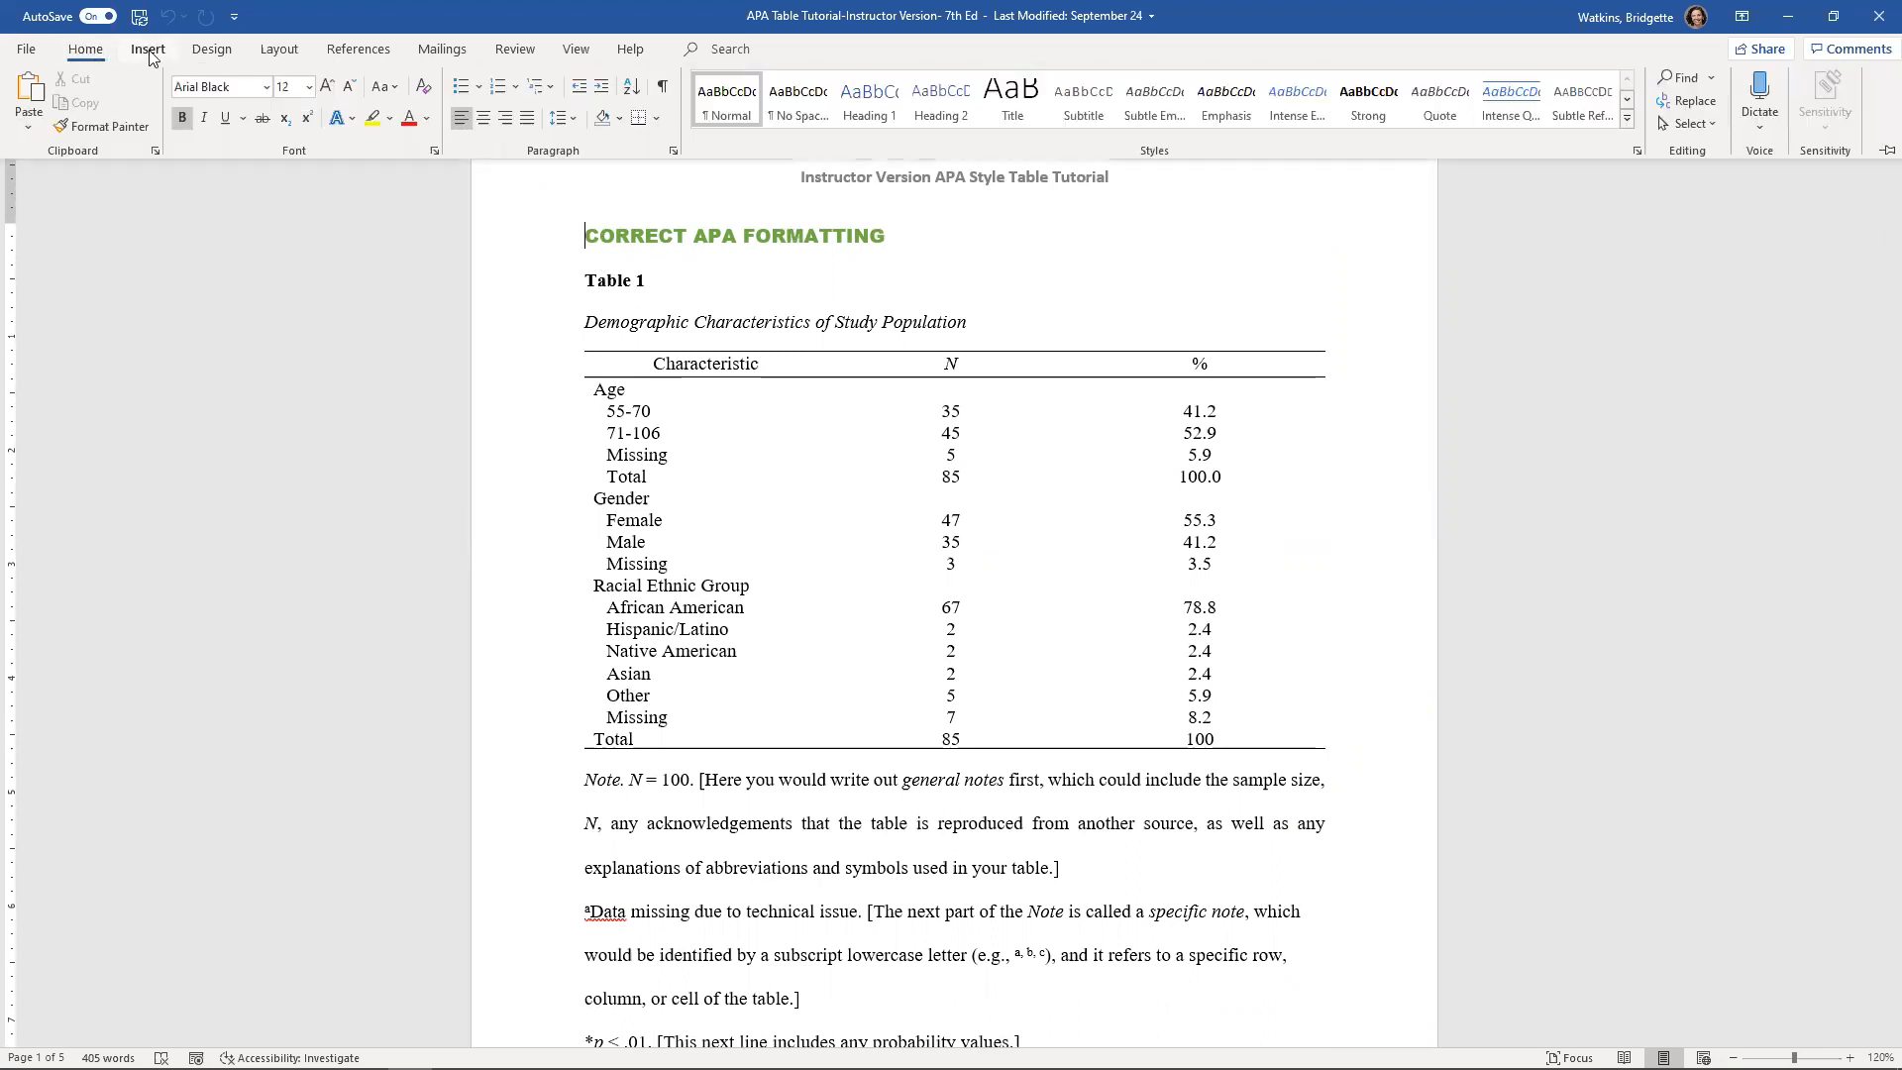
left_click(150, 54)
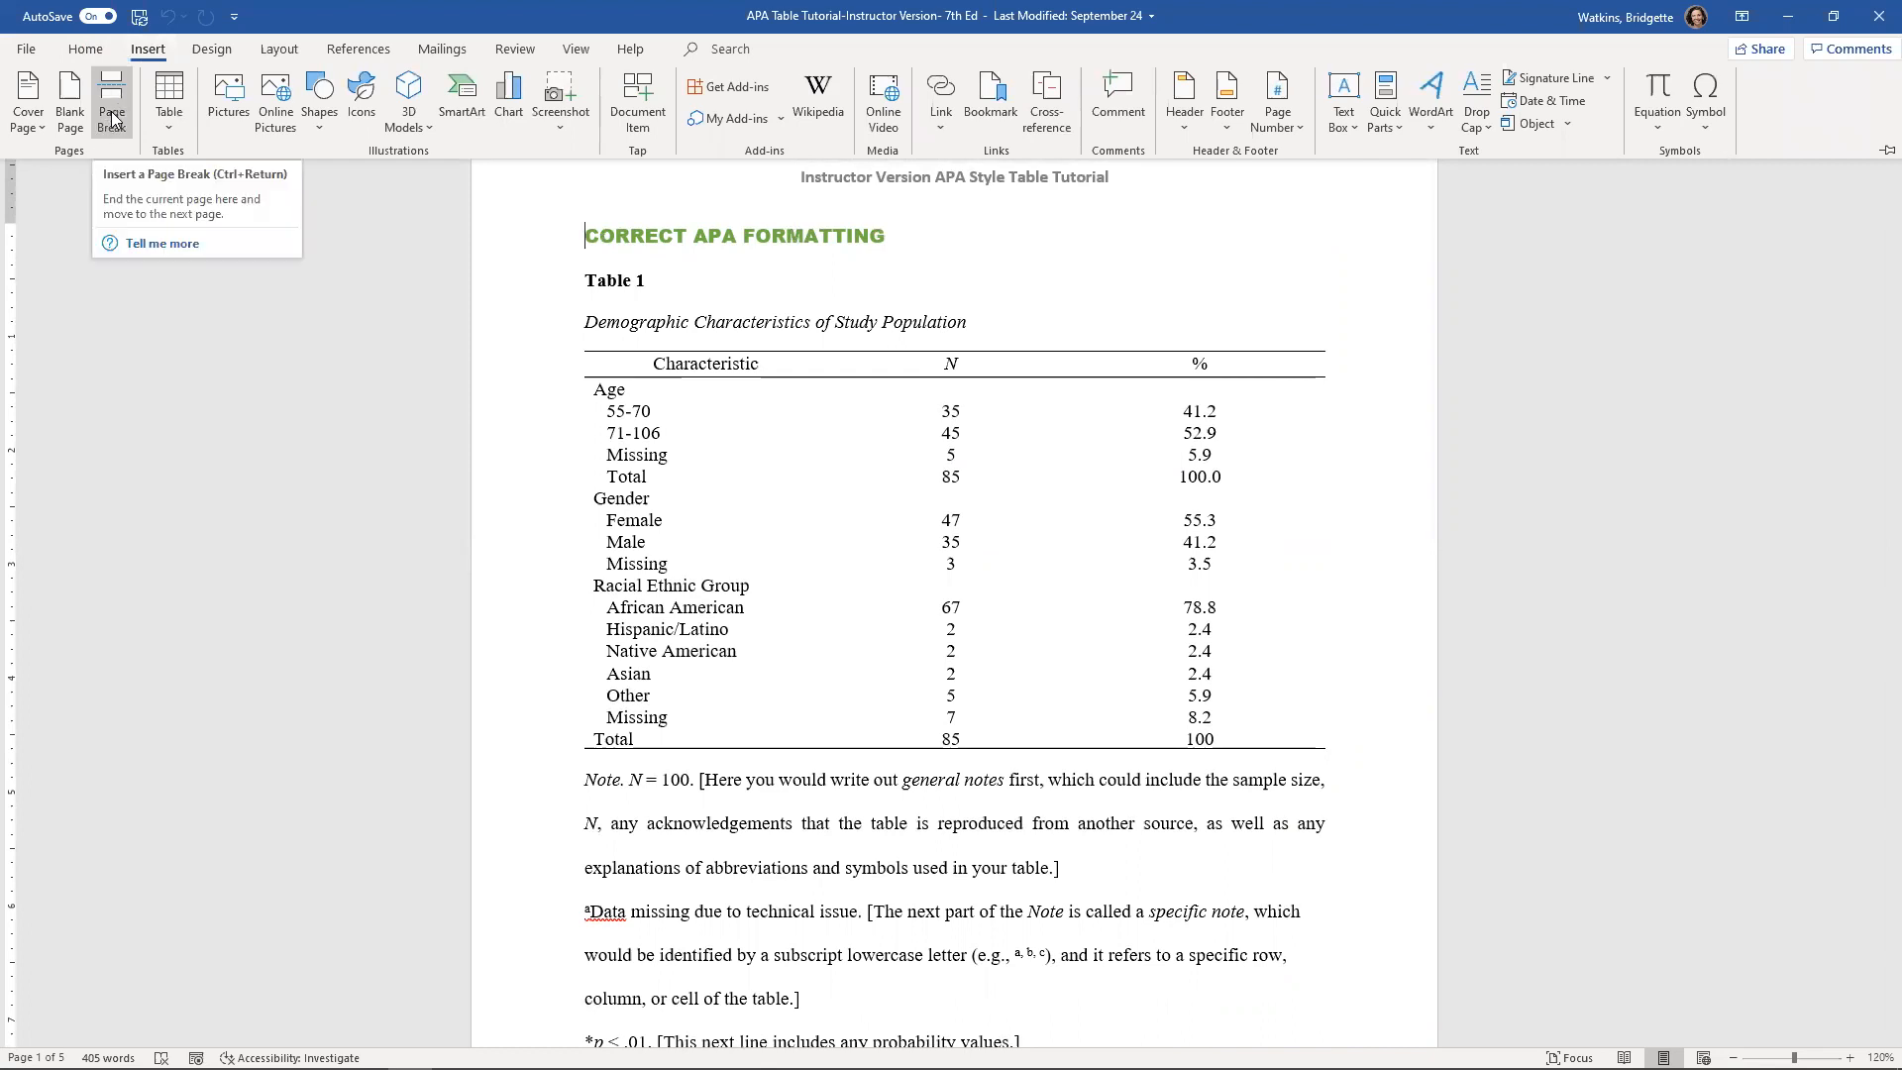
left_click(582, 246)
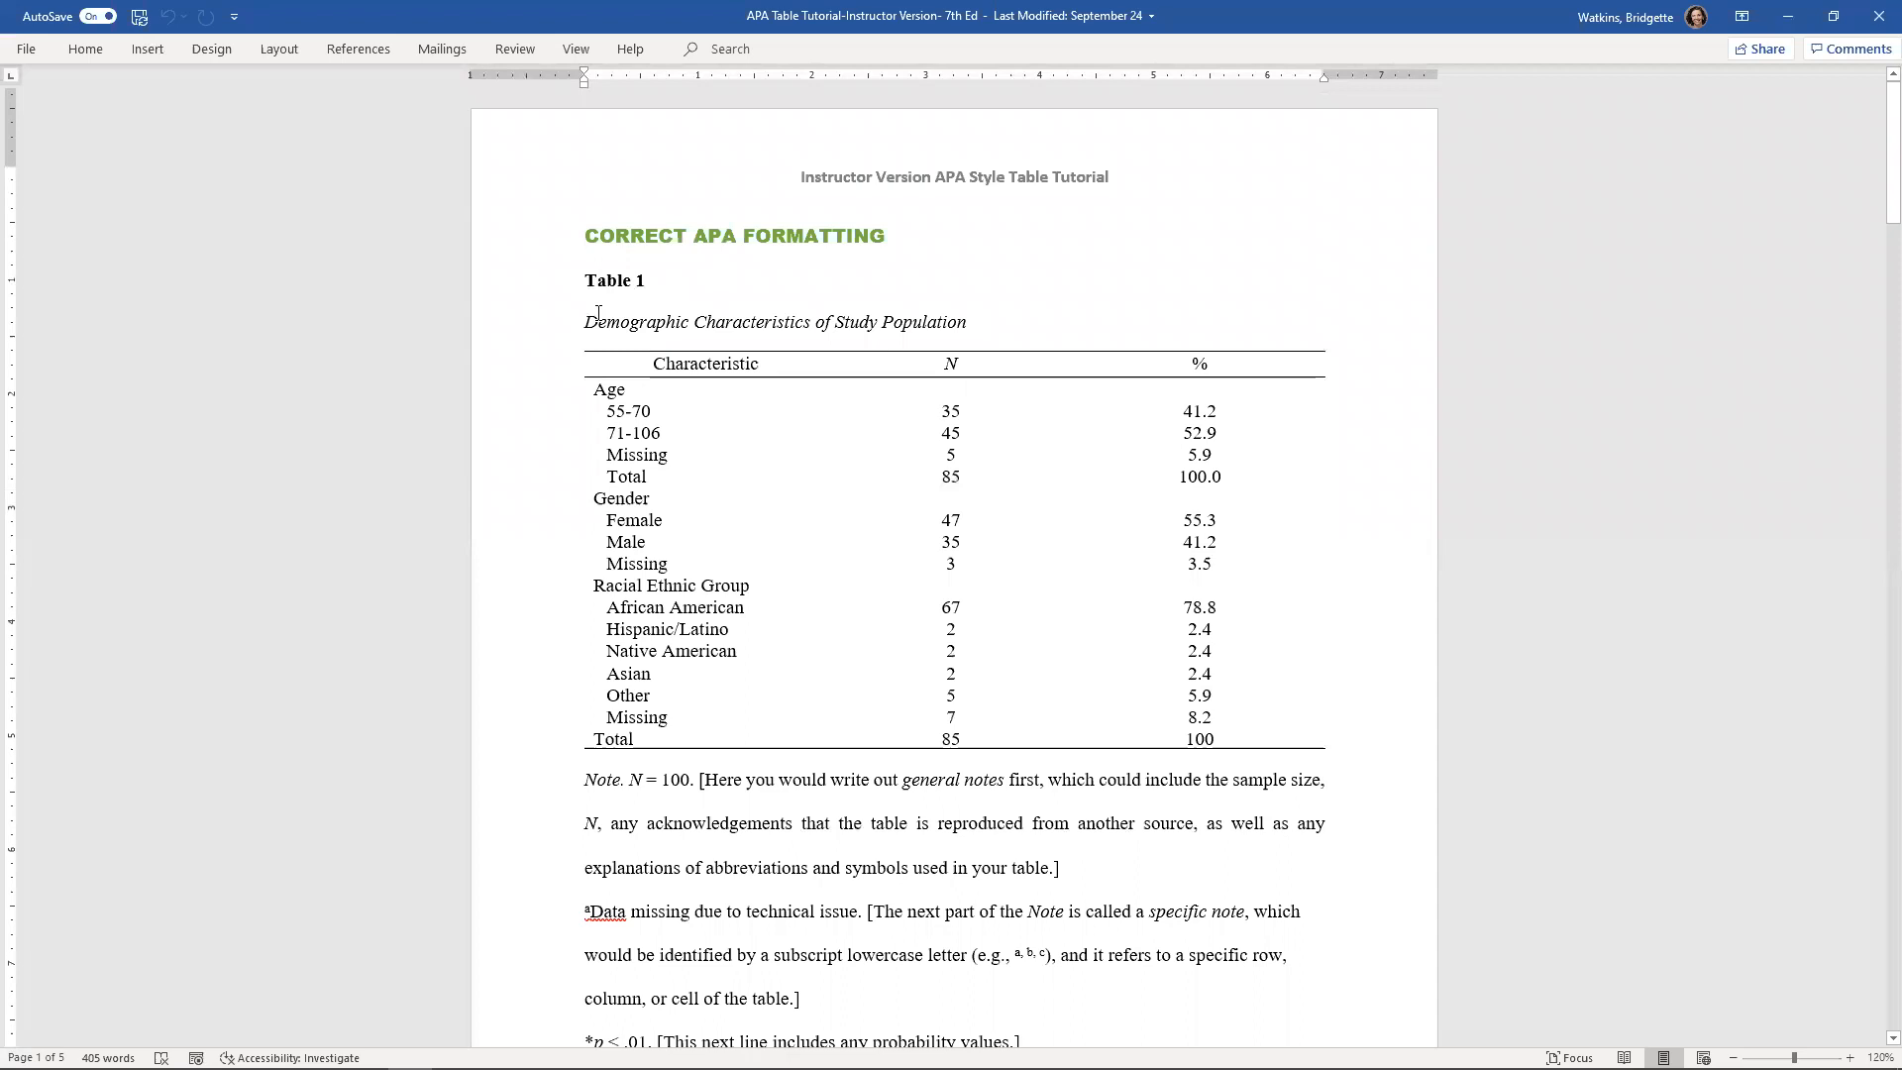
Compare the correctly formatted APA example of Table 1, including its number, title and notes, with the original table on the next page
scroll(613, 376, "down", 10)
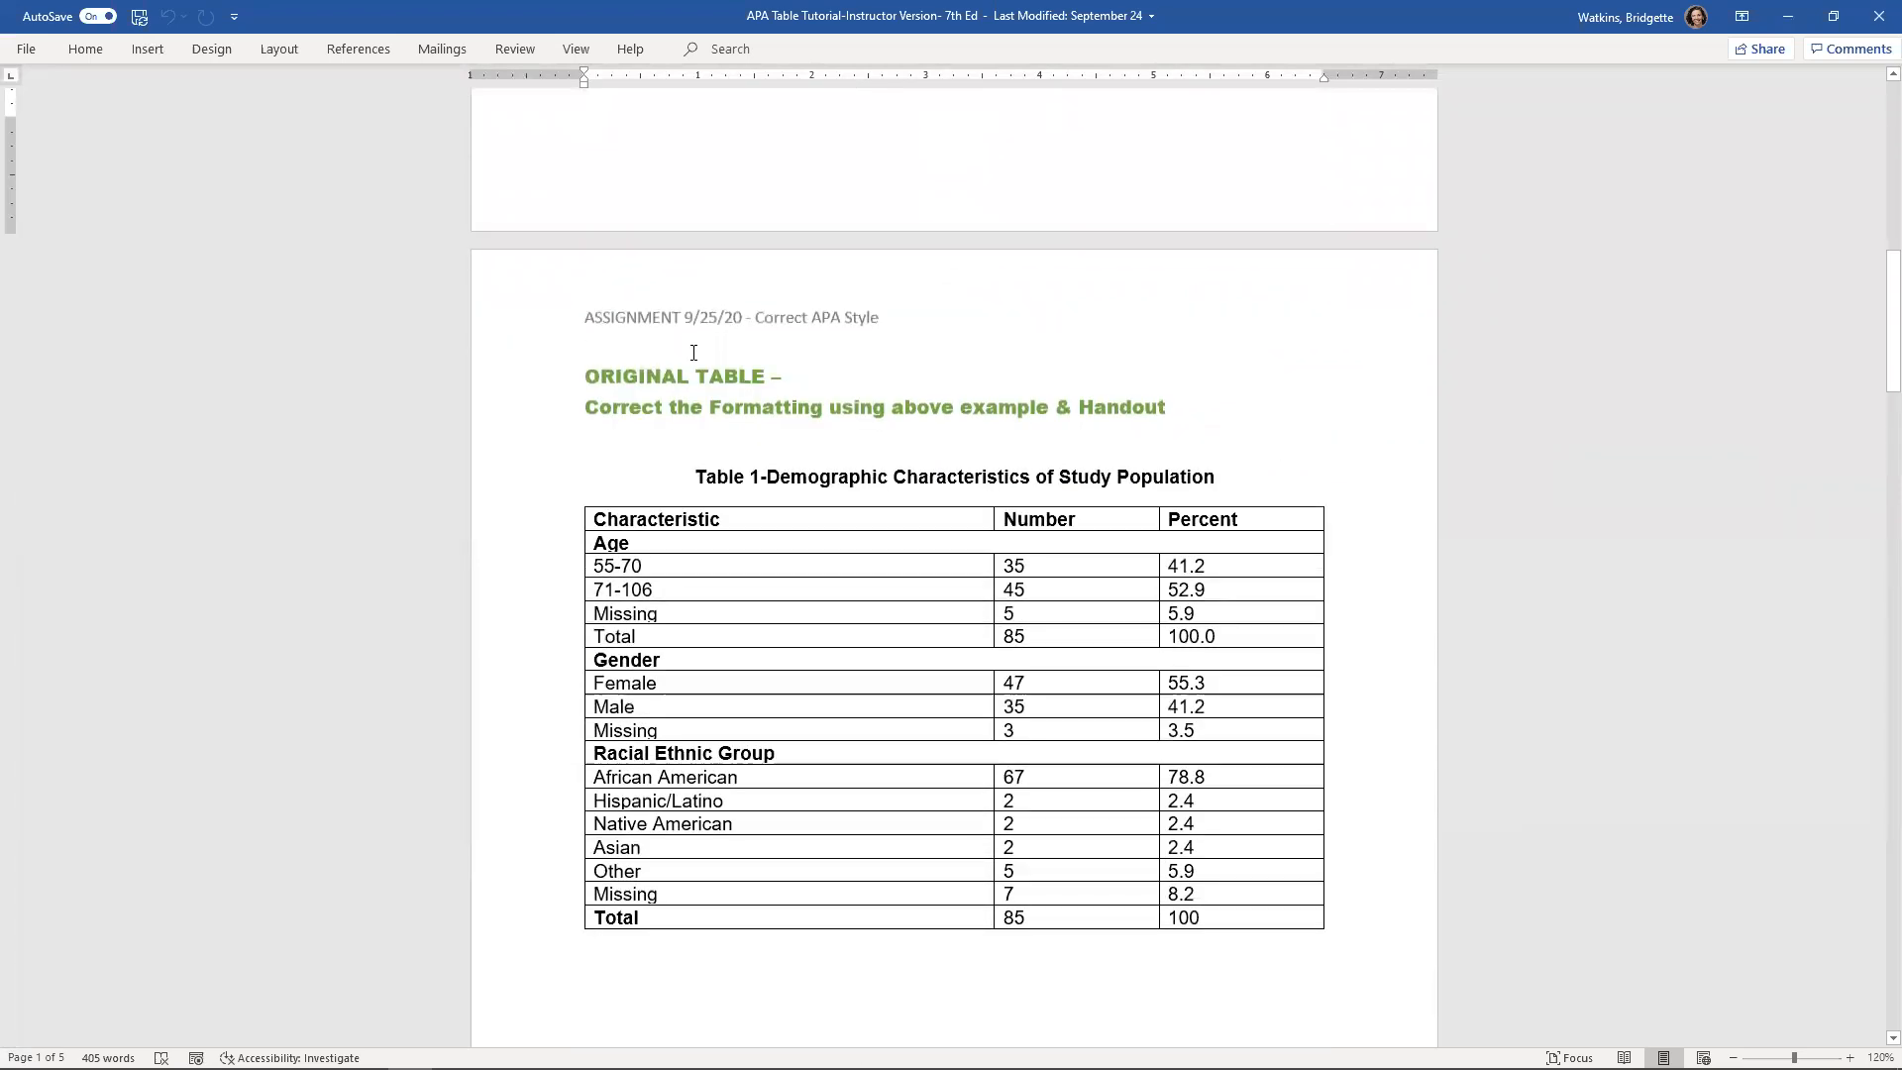
scroll(709, 369, "up", 8)
scroll(712, 369, "up", 3)
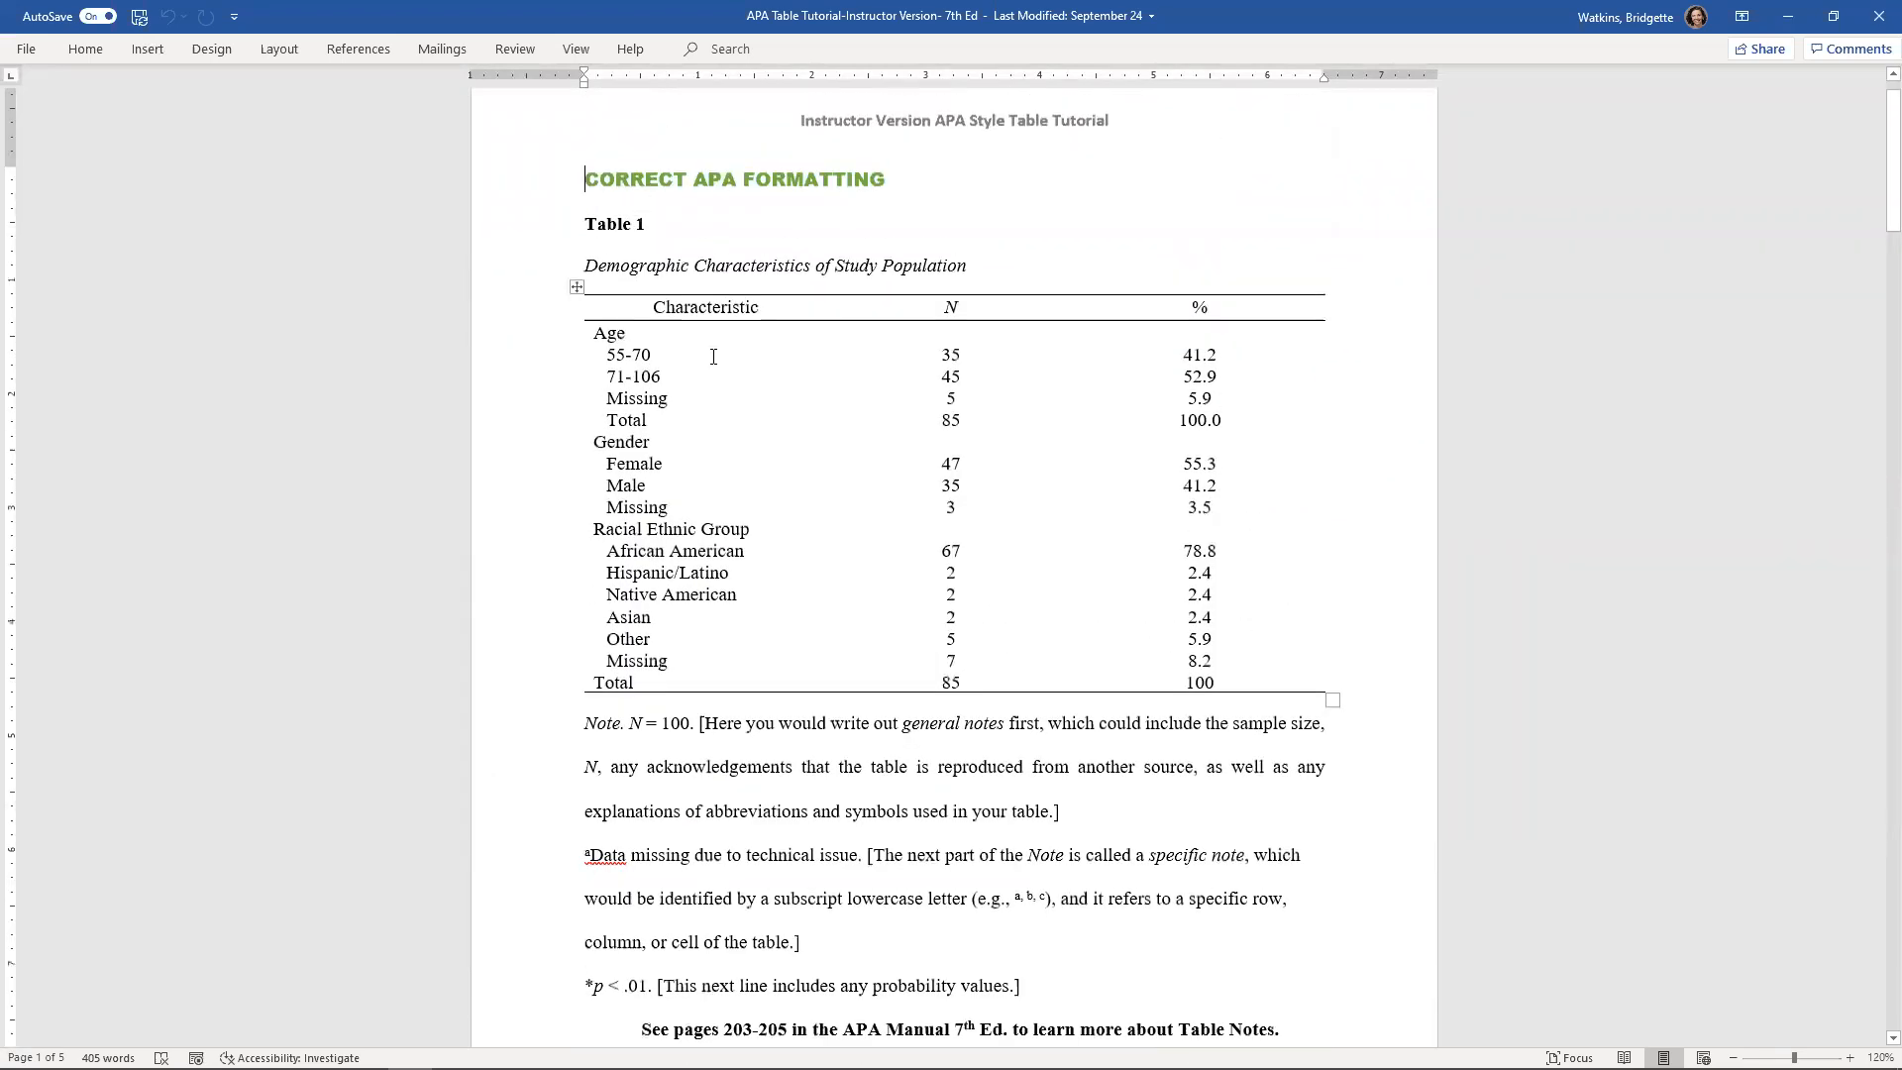
scroll(709, 335, "down", 1)
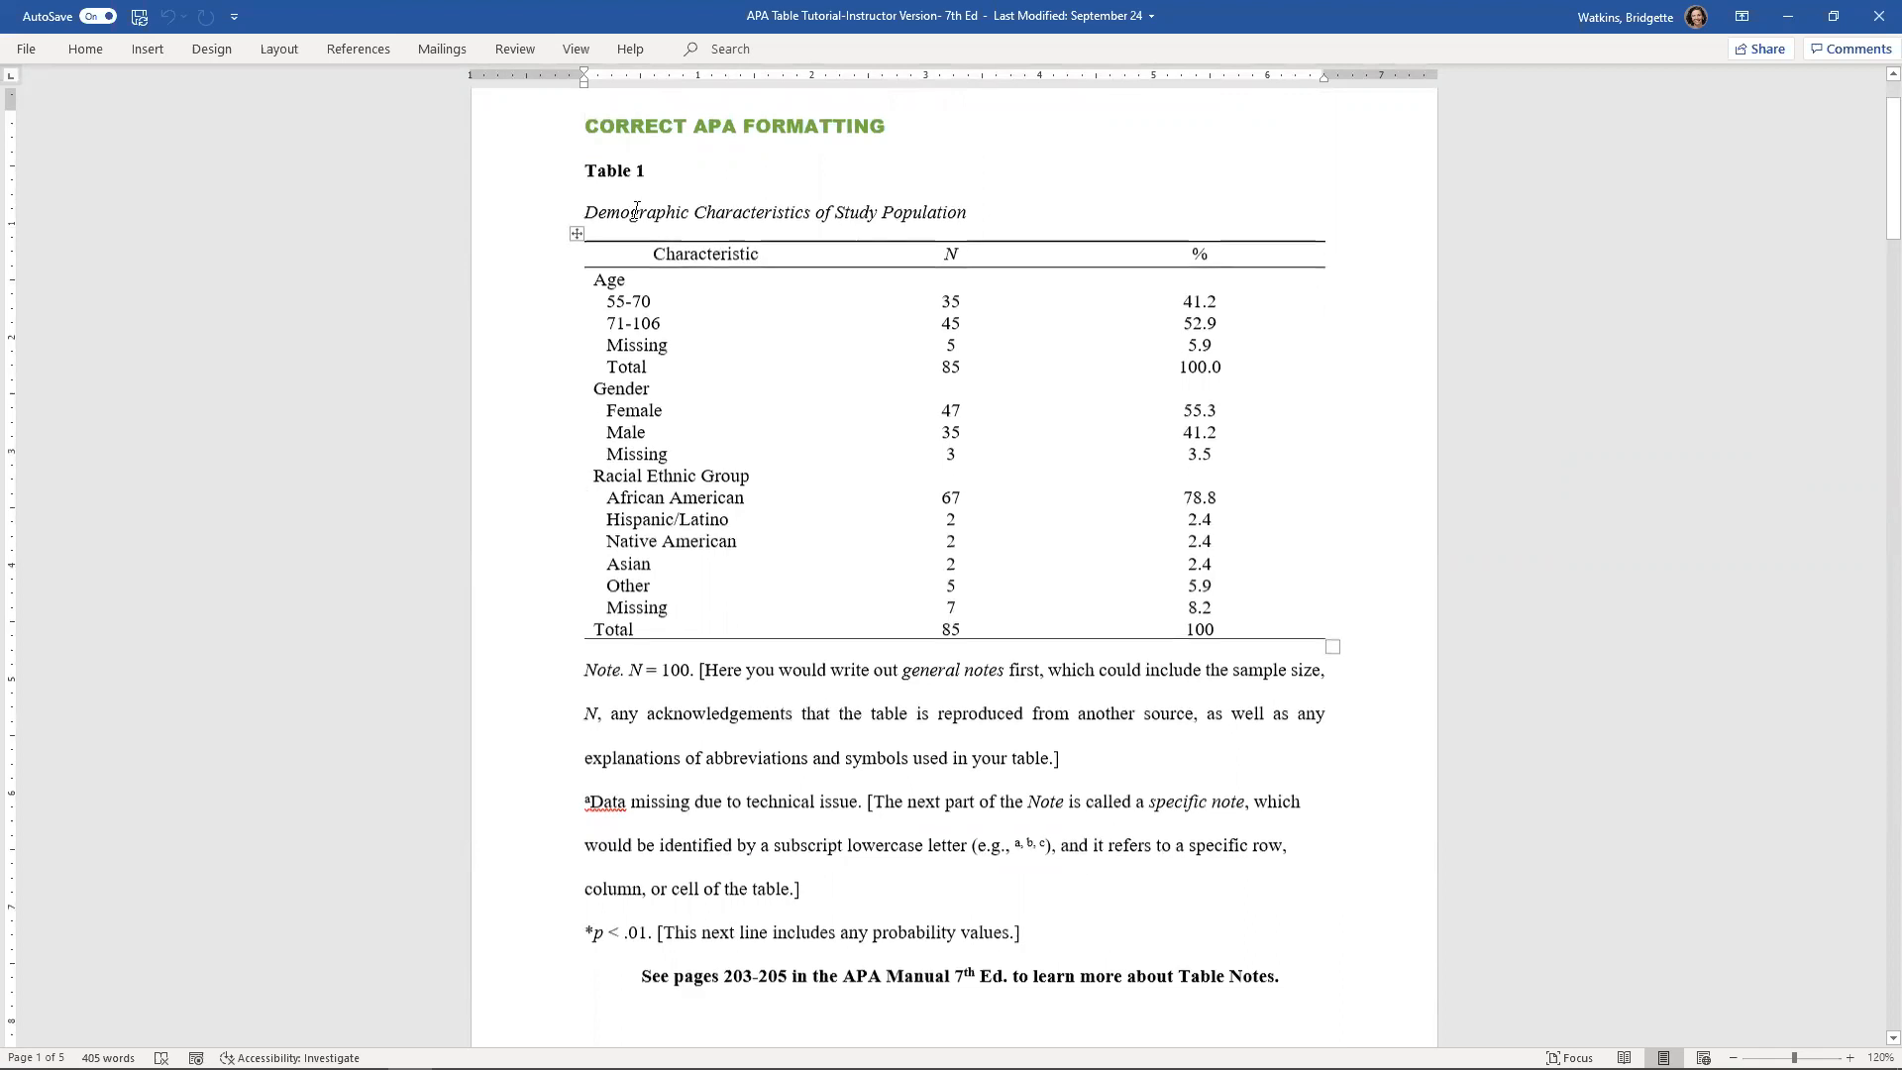
left_click_drag(577, 168, 656, 171)
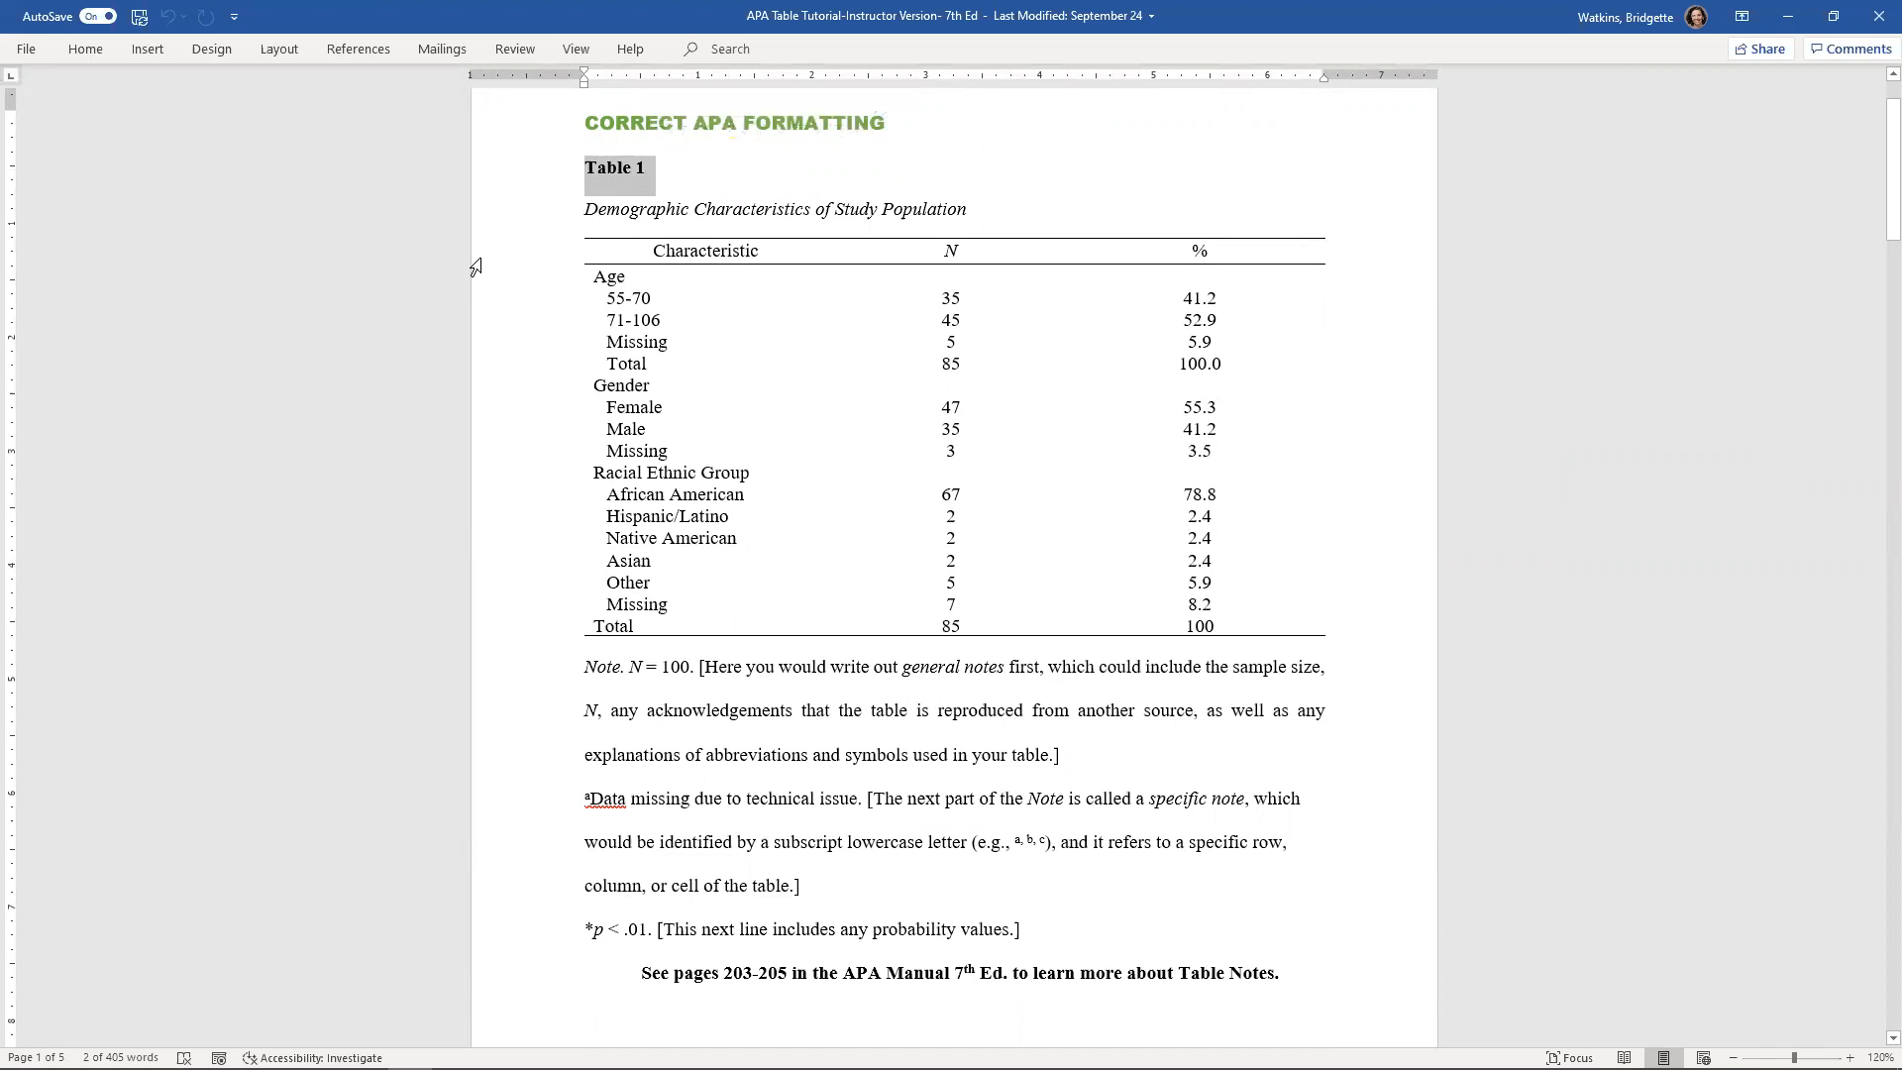
left_click(579, 208)
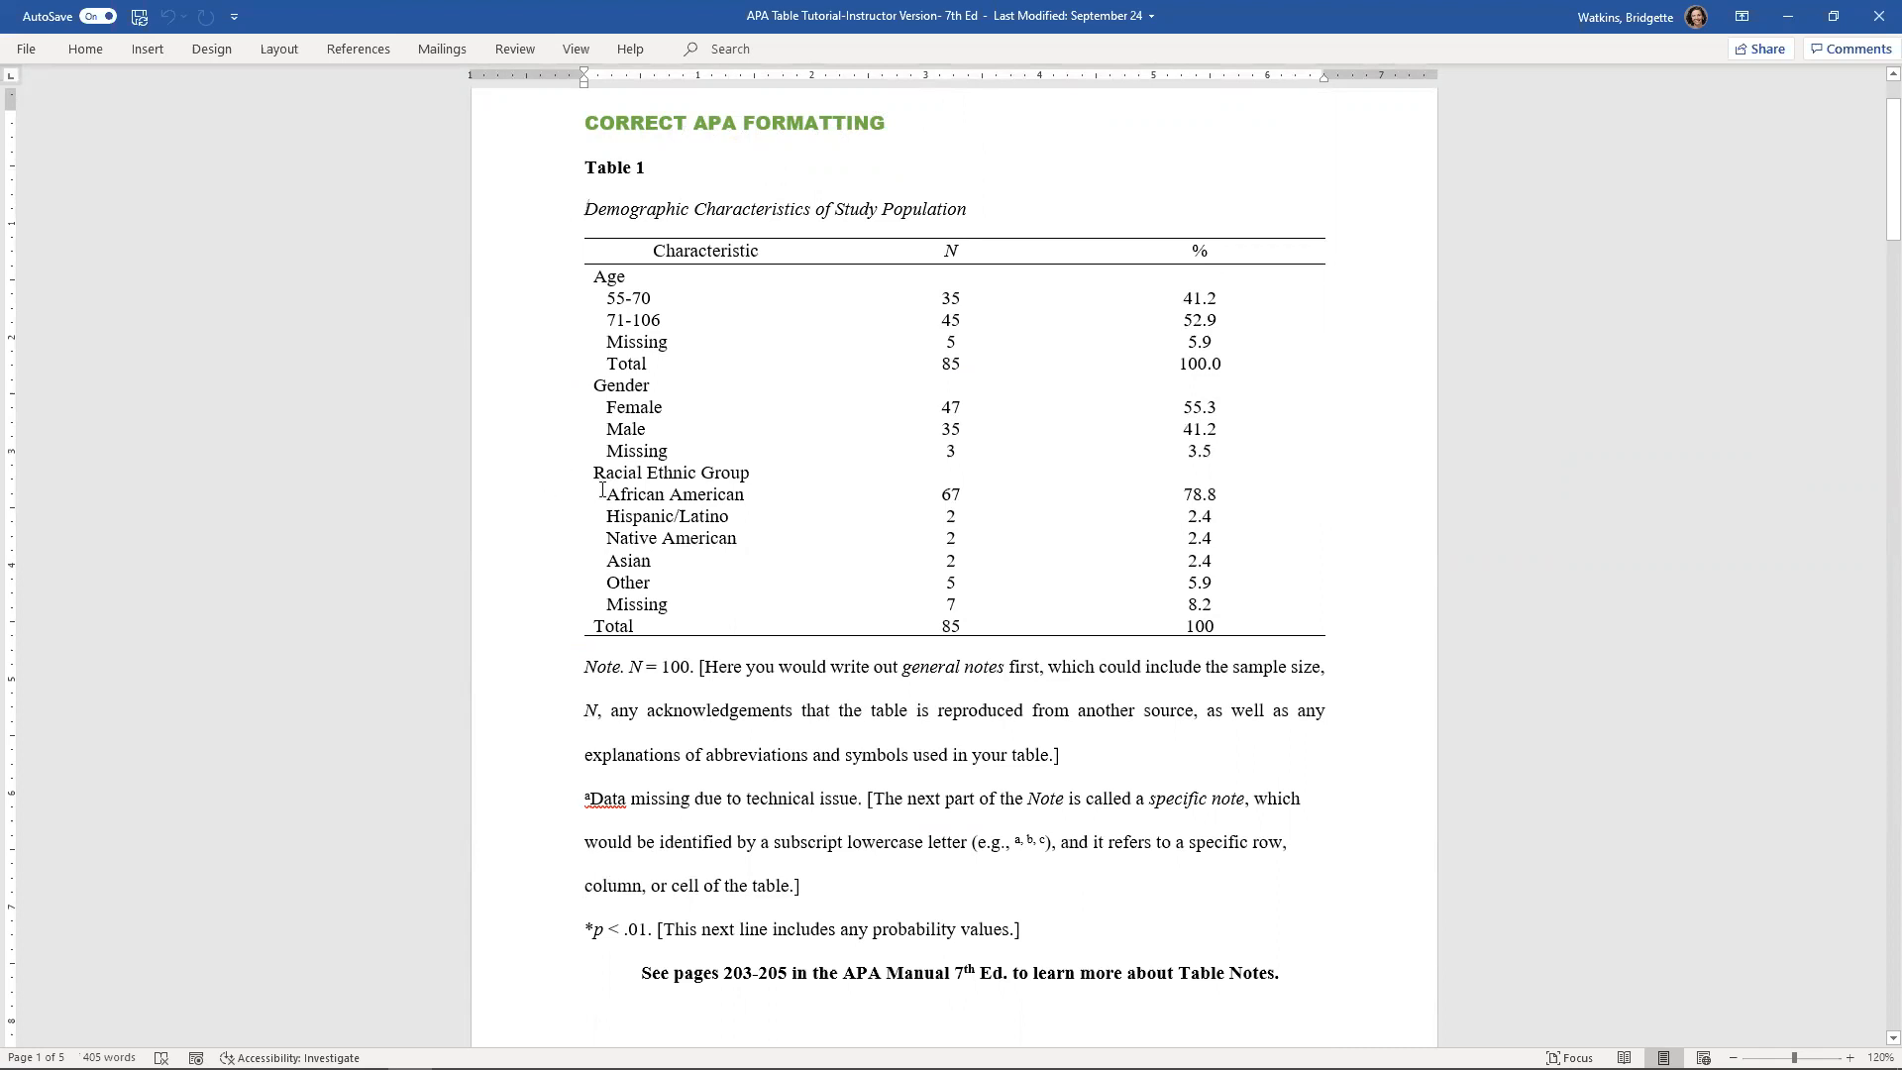
scroll(803, 608, "down", 1)
scroll(802, 608, "down", 10)
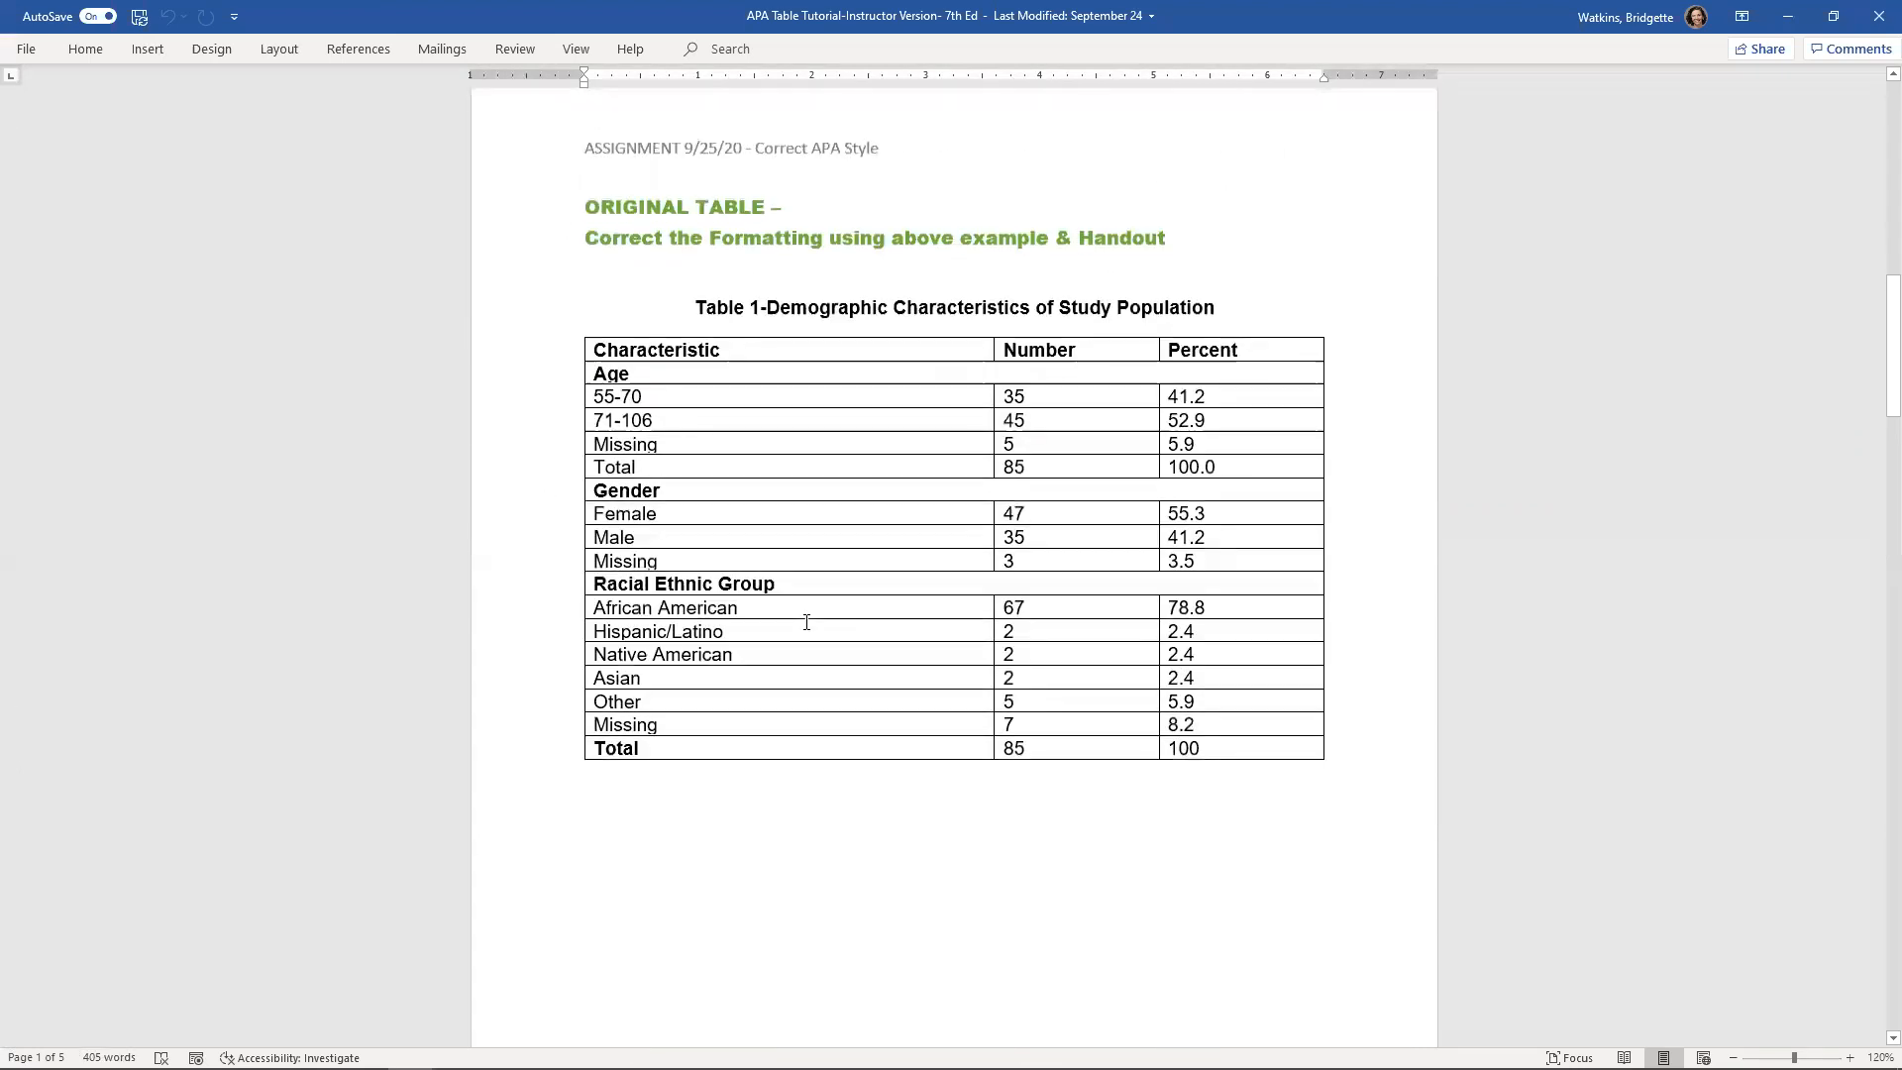
Split the original table's heading into "Table 1" and "Demographic Characteristics of Study Population" on separate lines, removing the hyphen between them
scroll(802, 622, "down", 1)
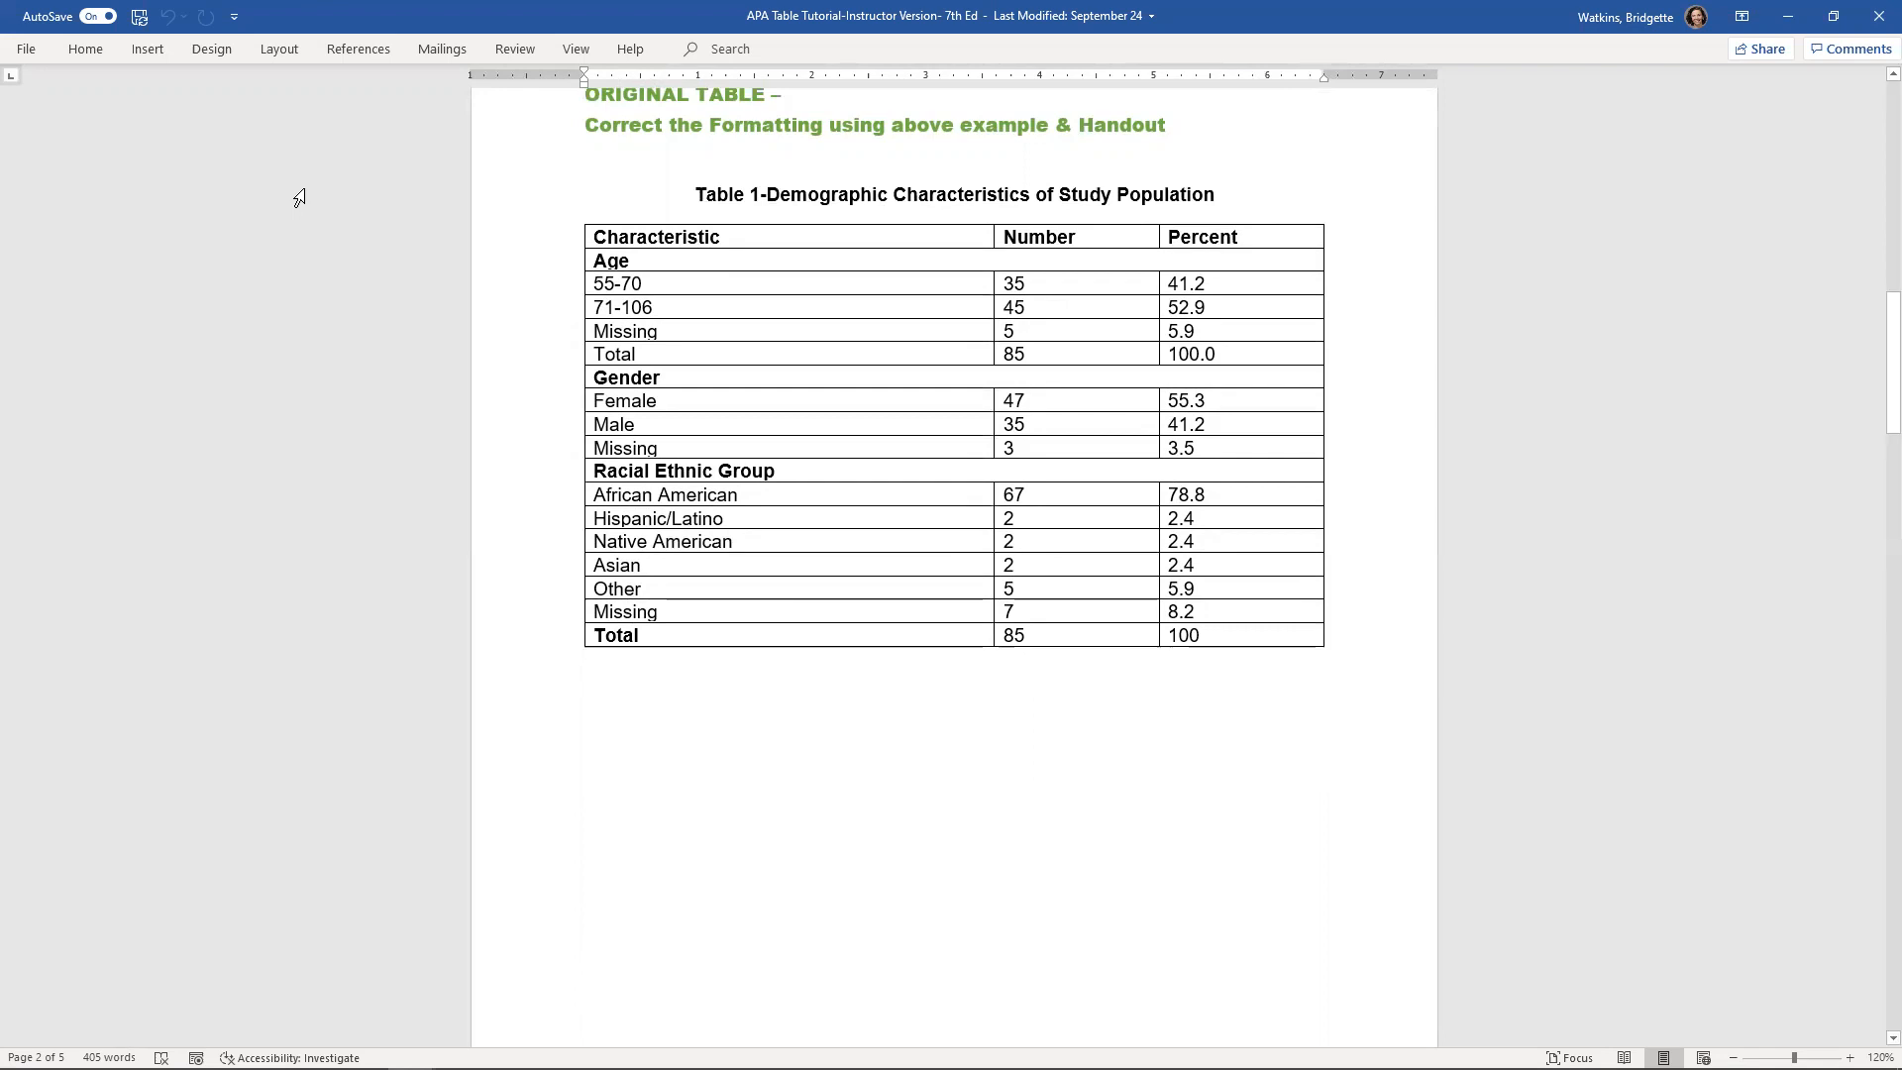
left_click(695, 193)
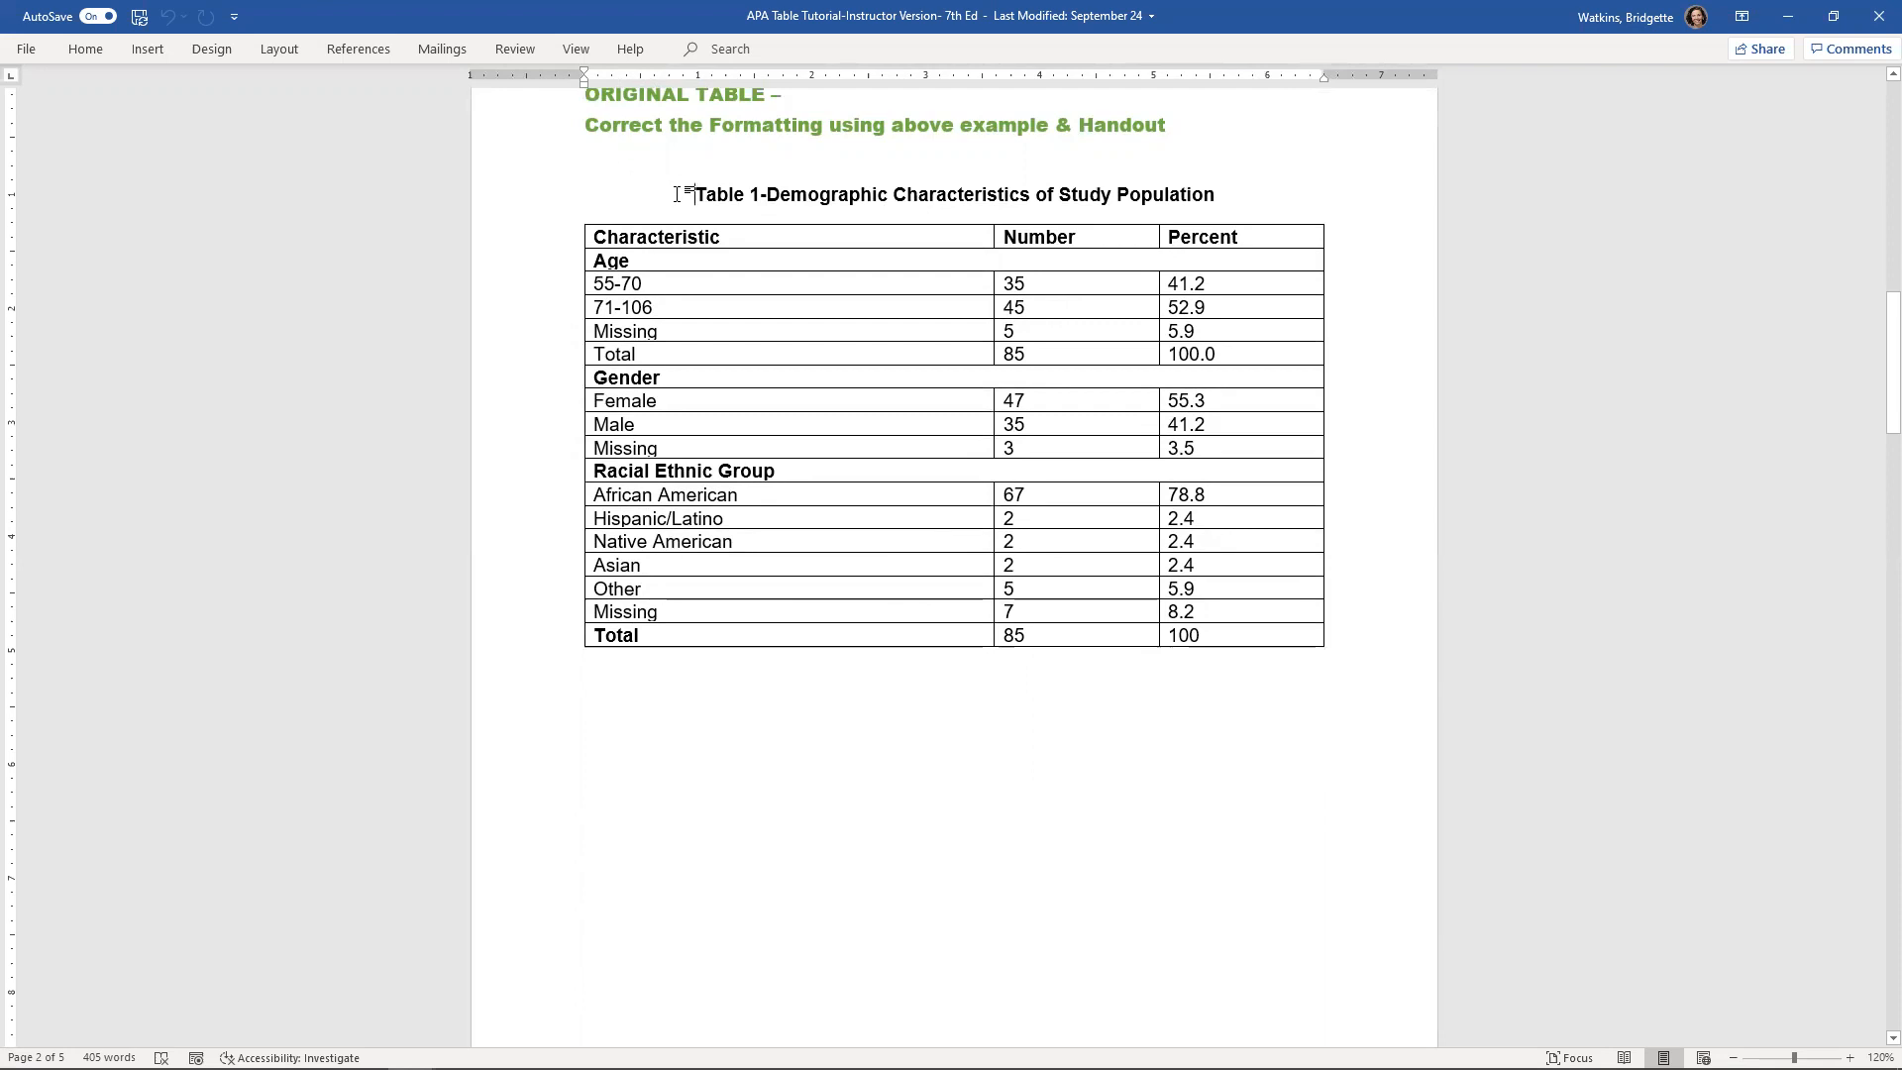
left_click(760, 195)
key("Delete")
key("Return")
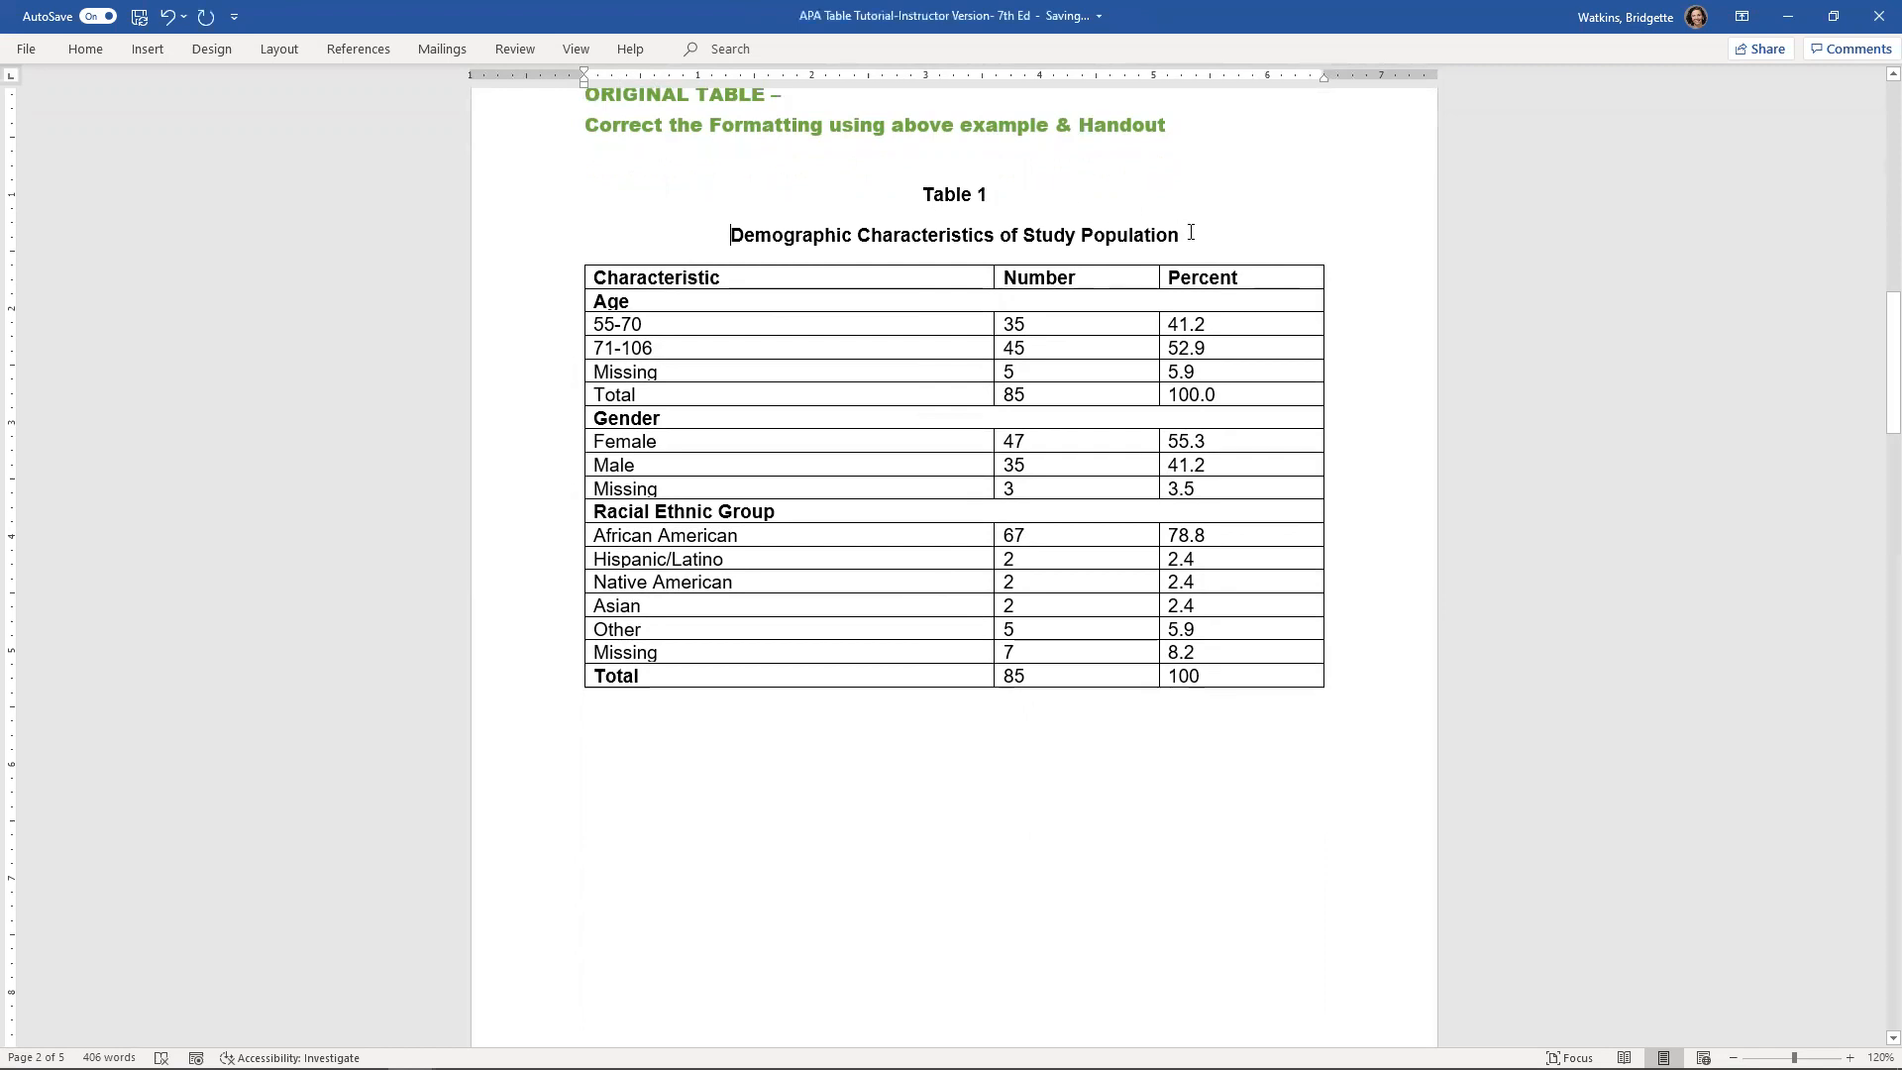
Left-align the table number and the title lines above the original table
left_click_drag(1190, 232, 753, 194)
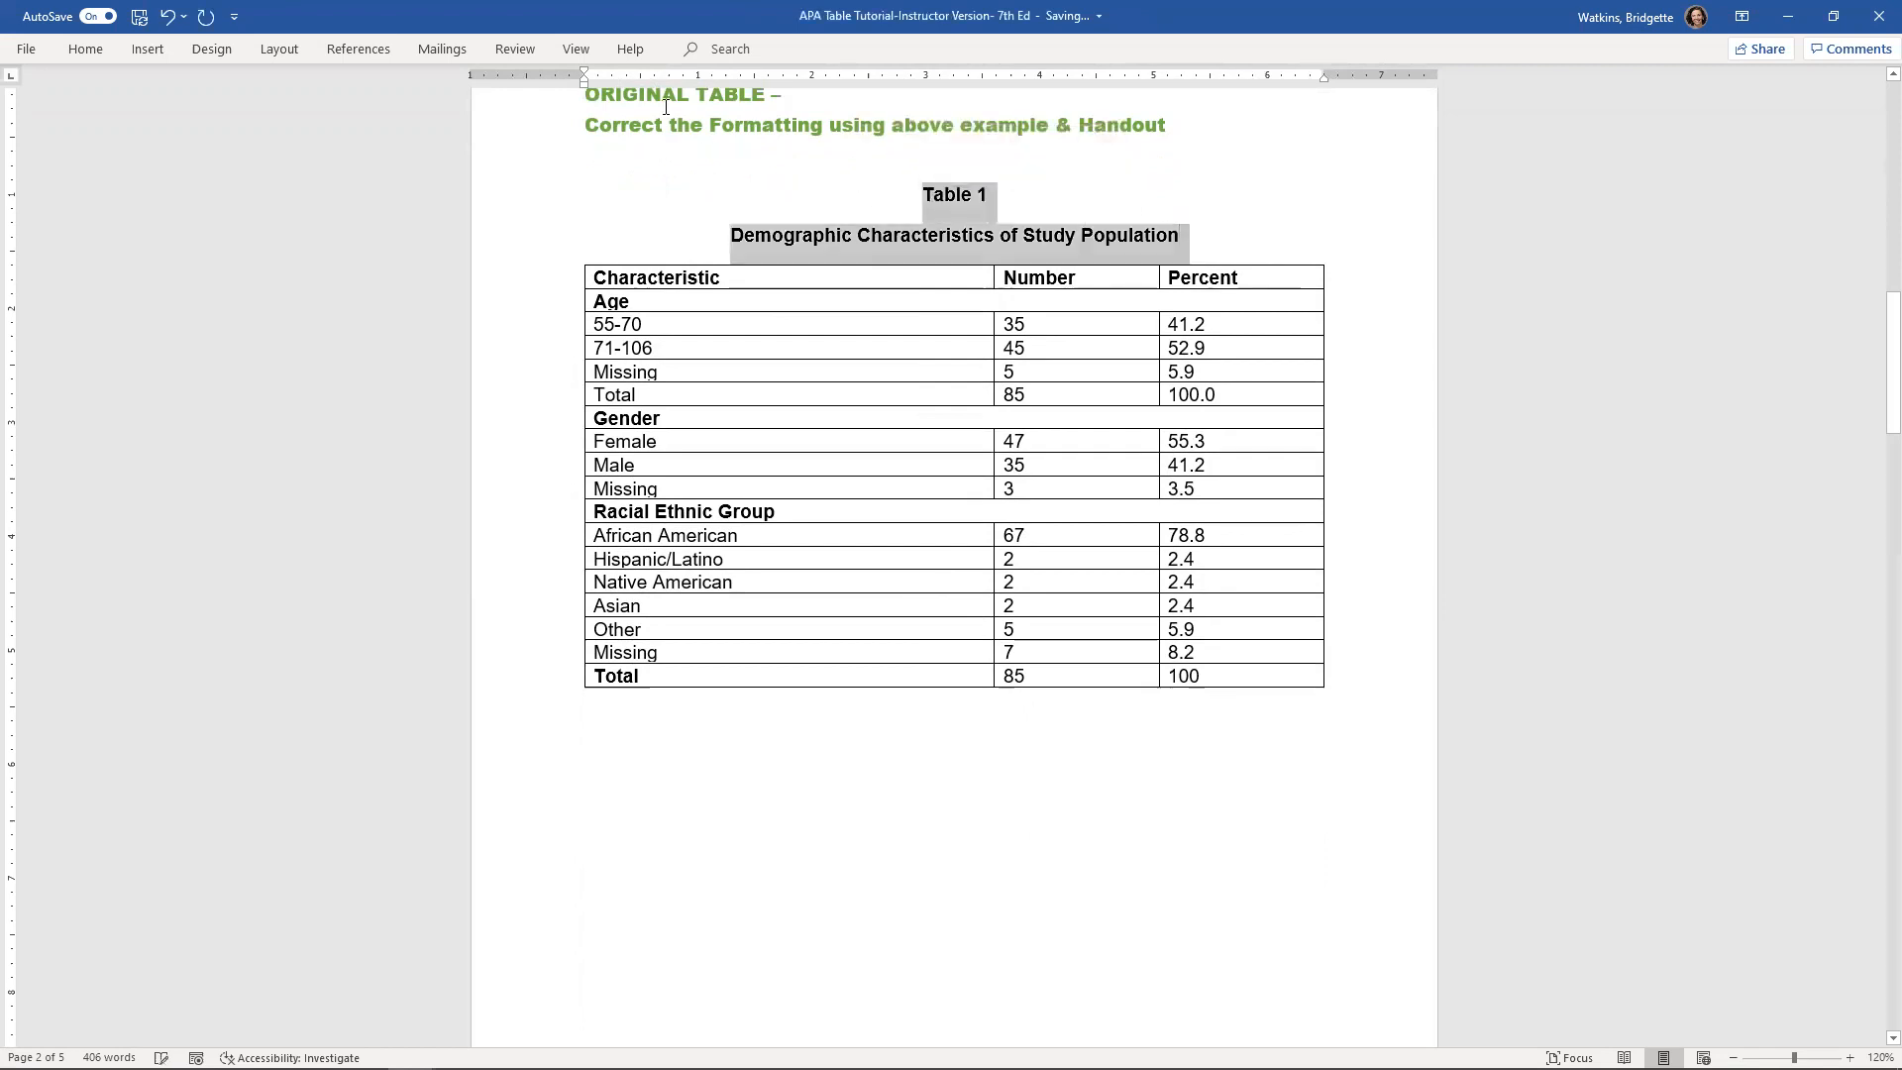
left_click(85, 49)
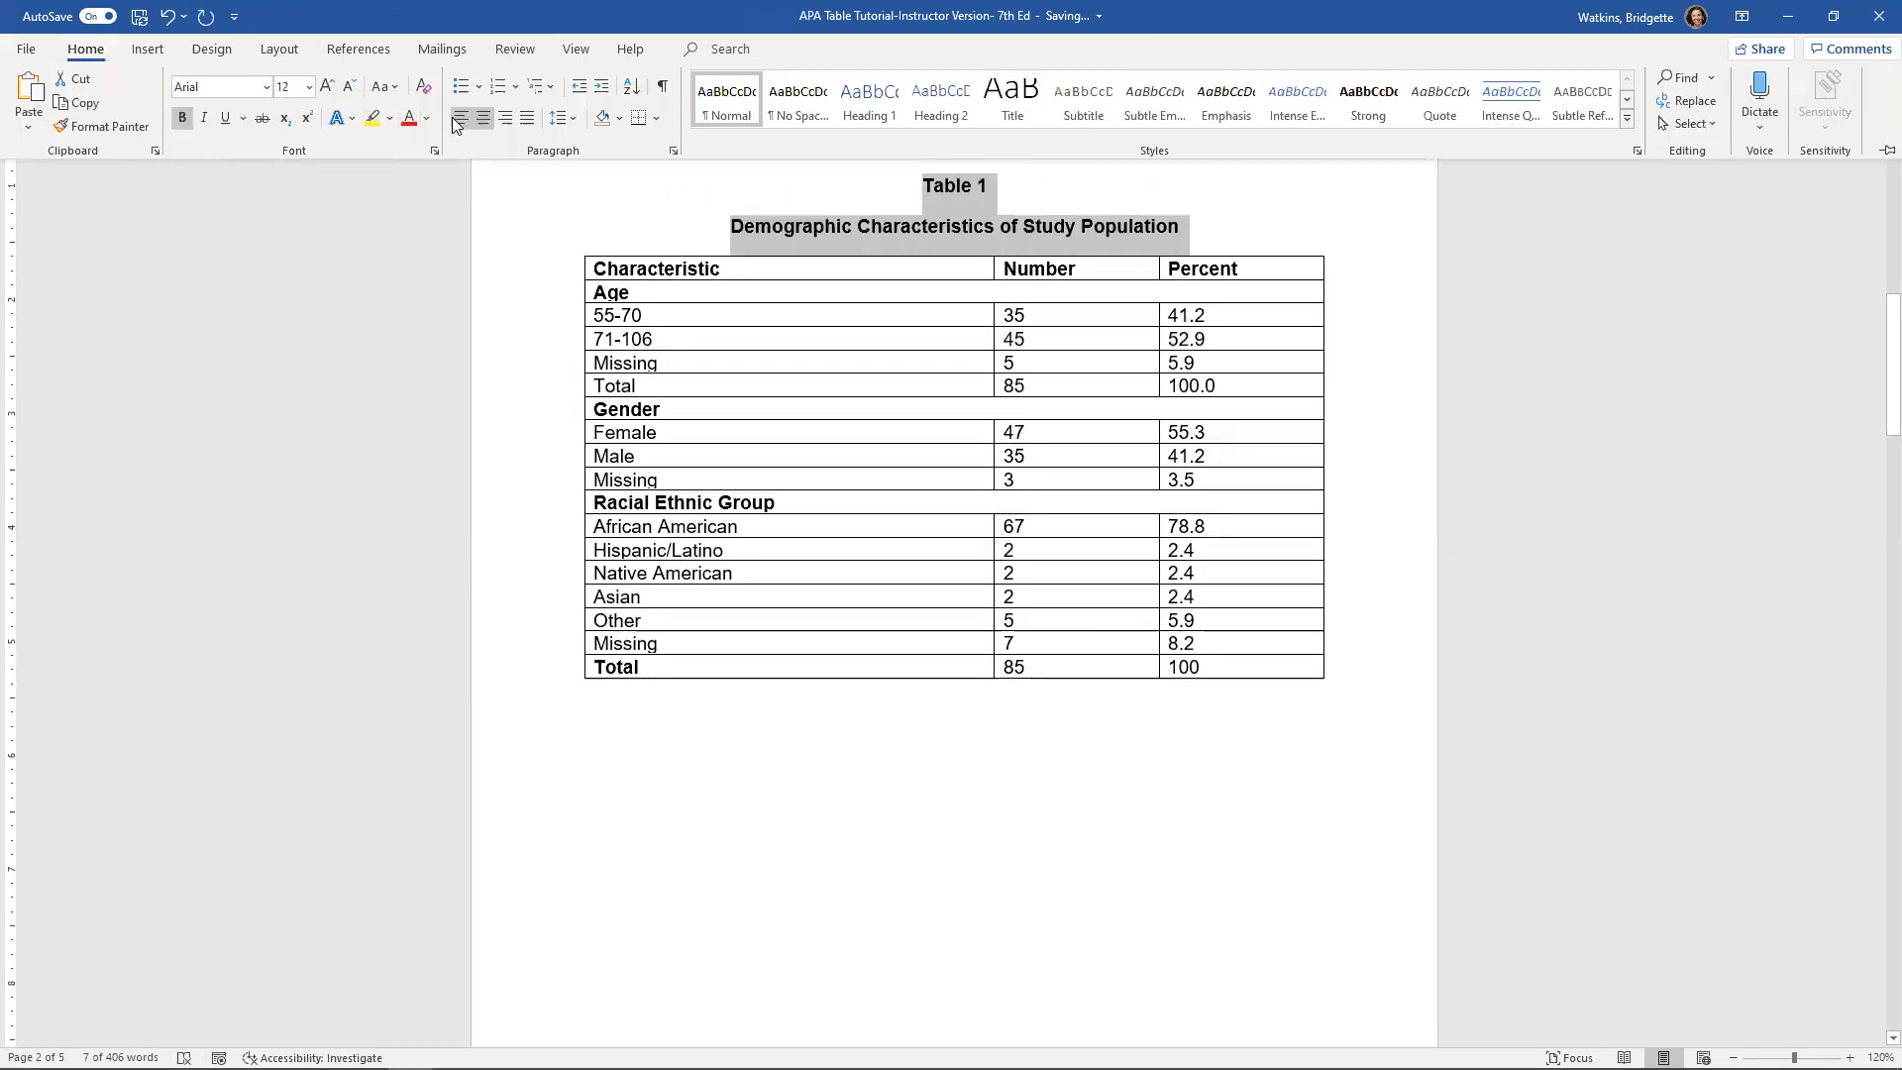
left_click(459, 119)
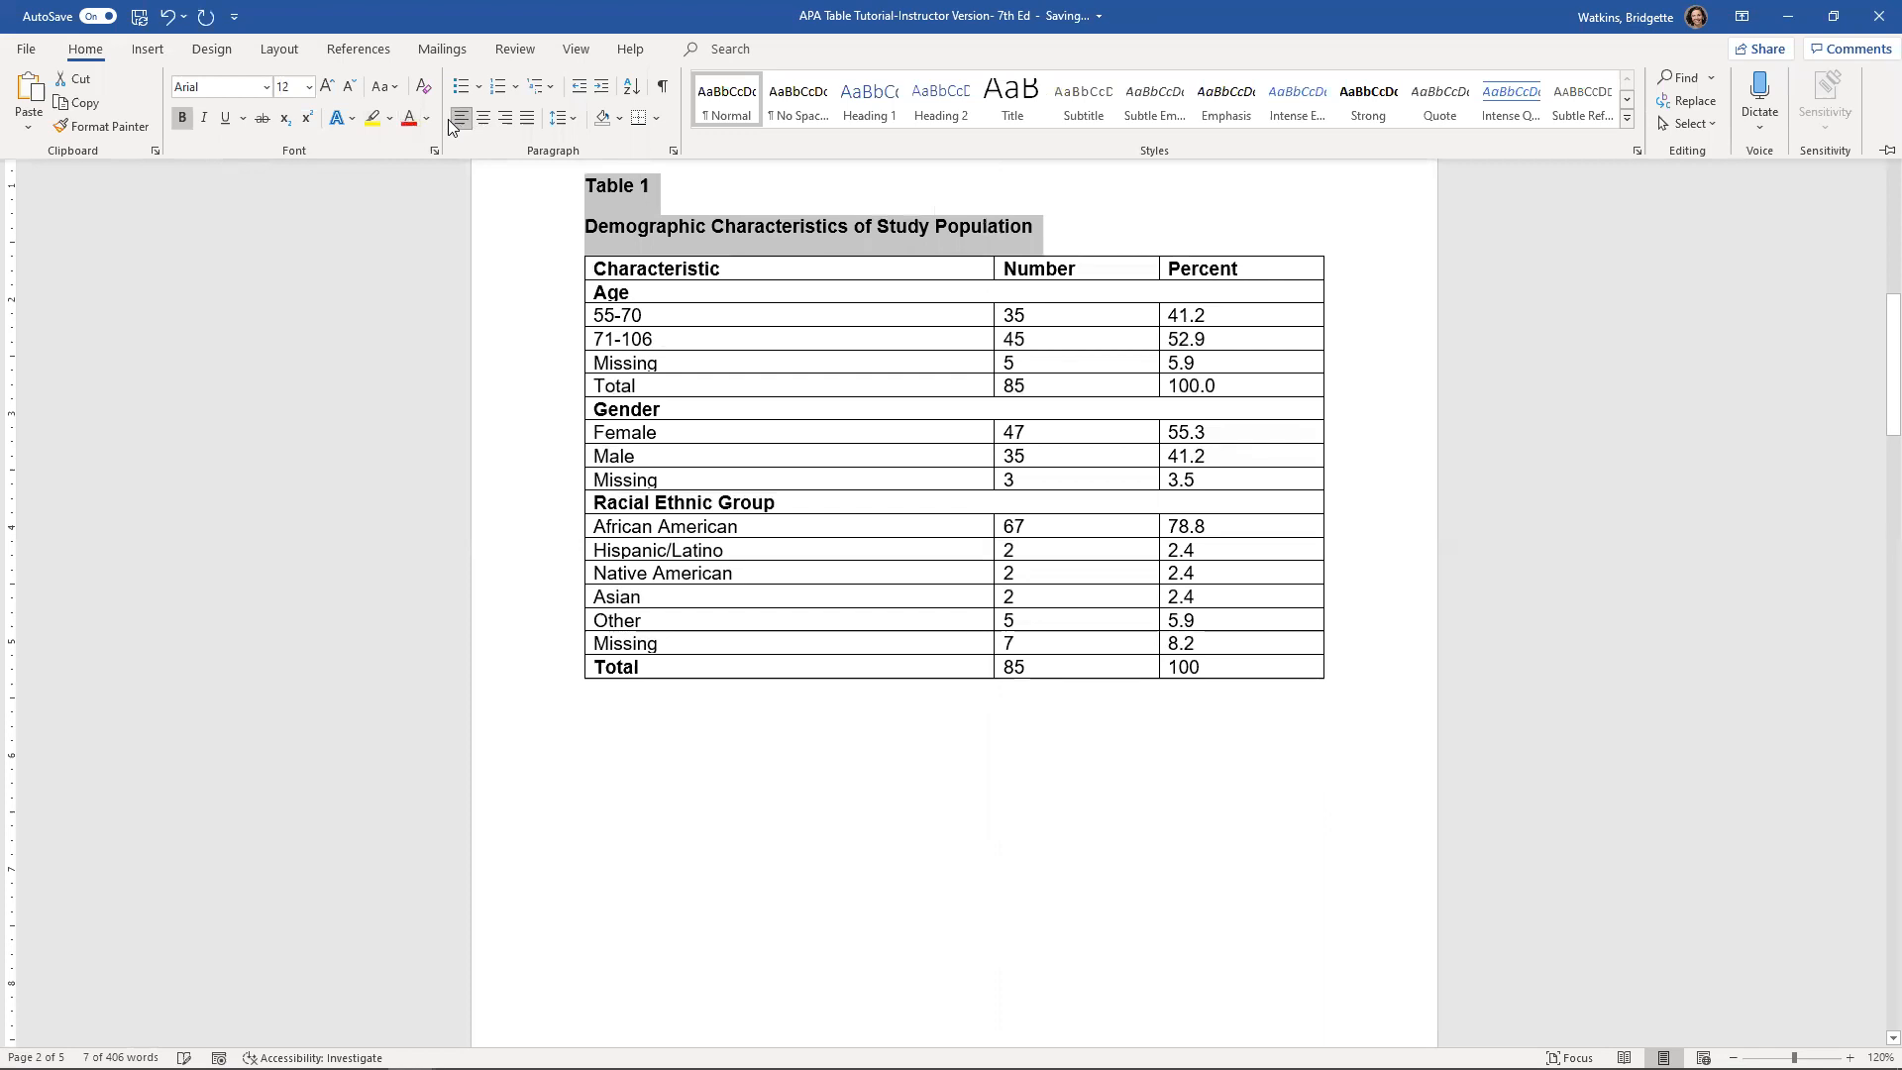
Set the table number, title and entire original table to Times New Roman at 12 points
left_click(589, 186)
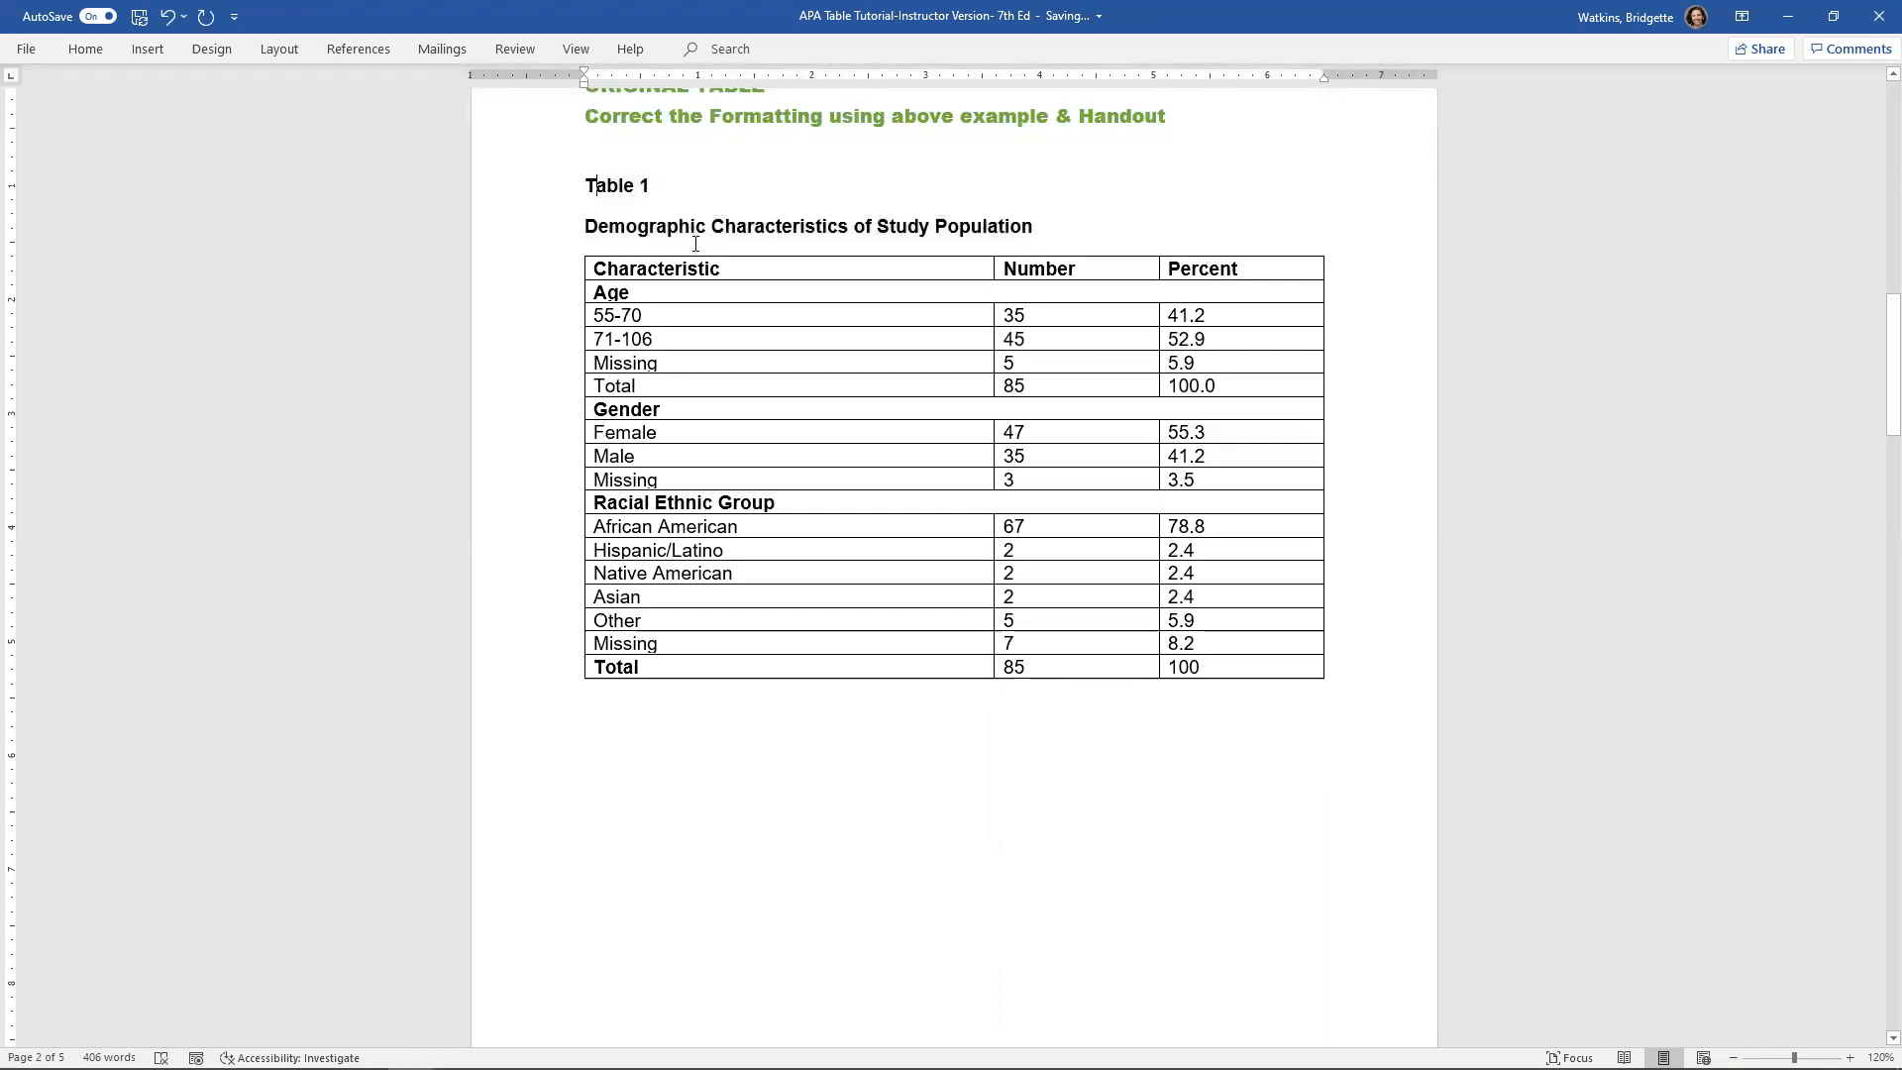
left_click(593, 693, "shift")
left_click(85, 48)
left_click(219, 88)
type("Times New Roman")
key("Return")
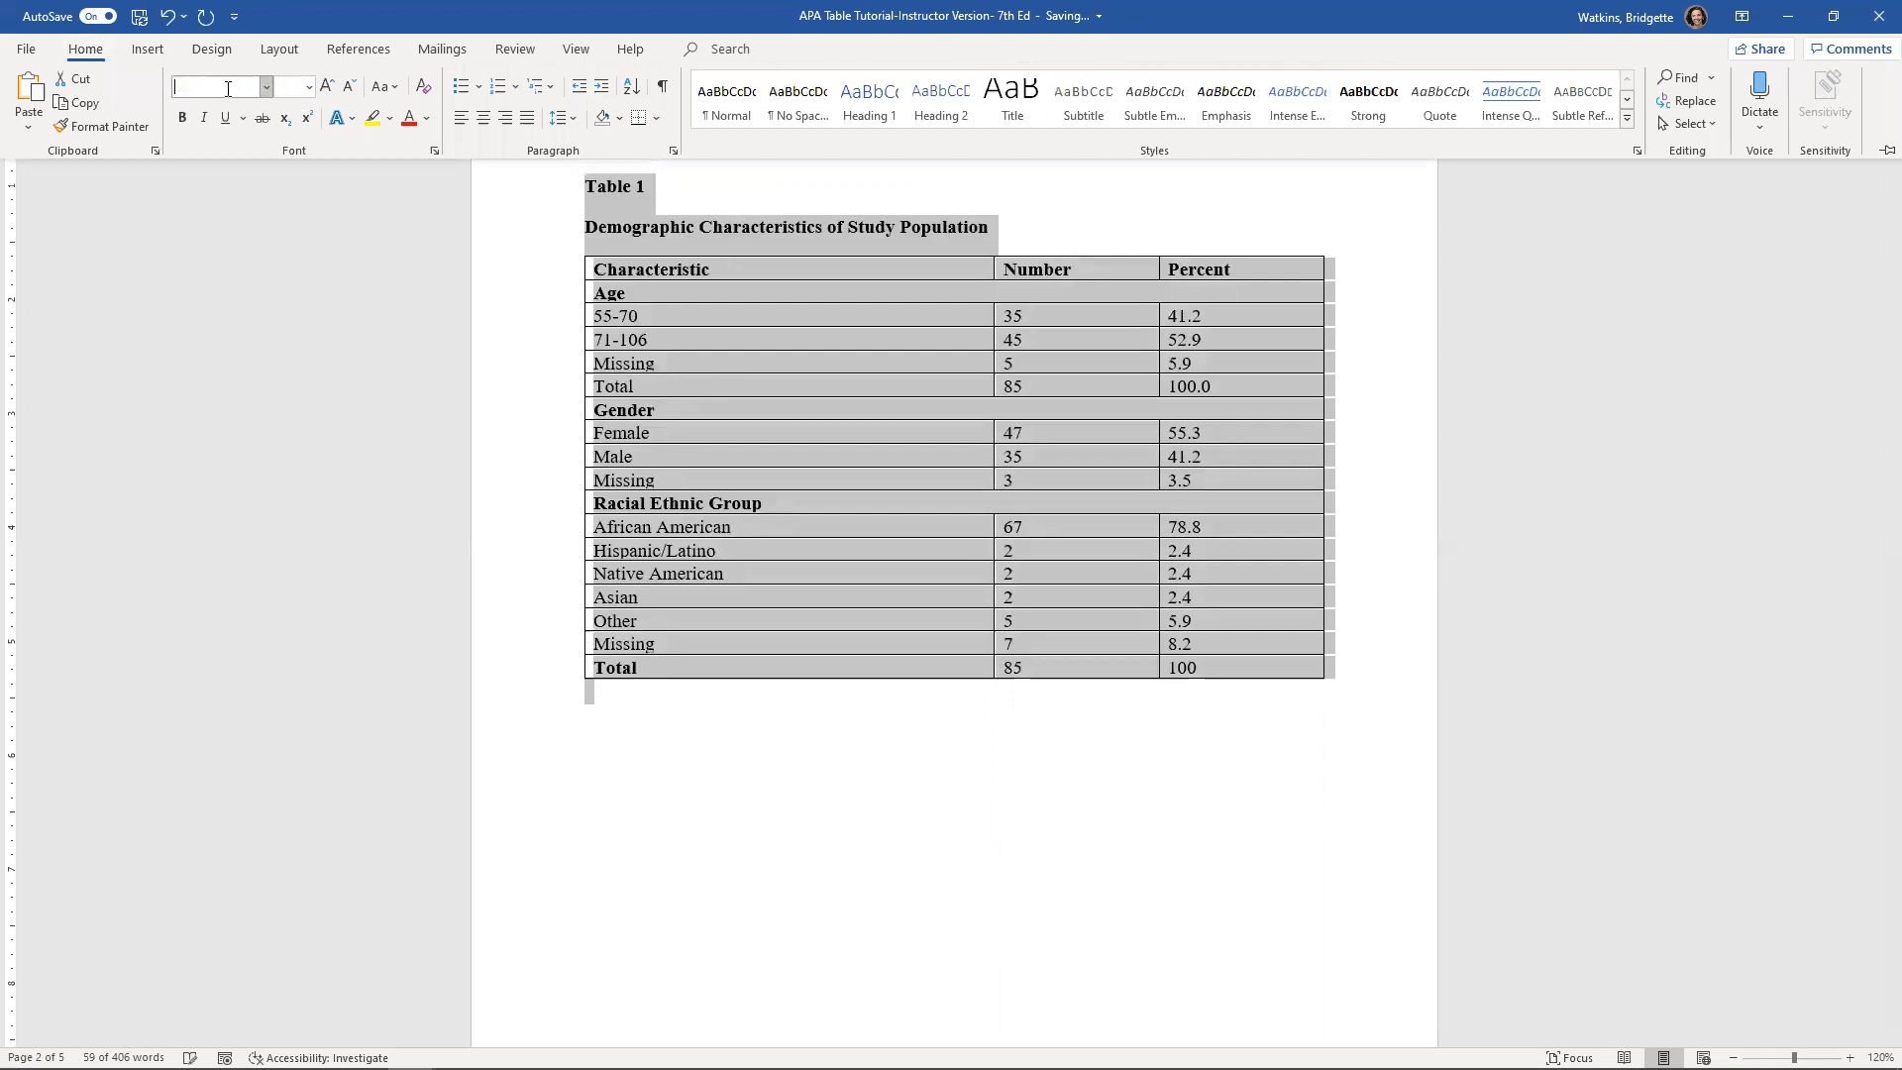
left_click(286, 91)
type("12")
key("Return")
left_click(800, 450)
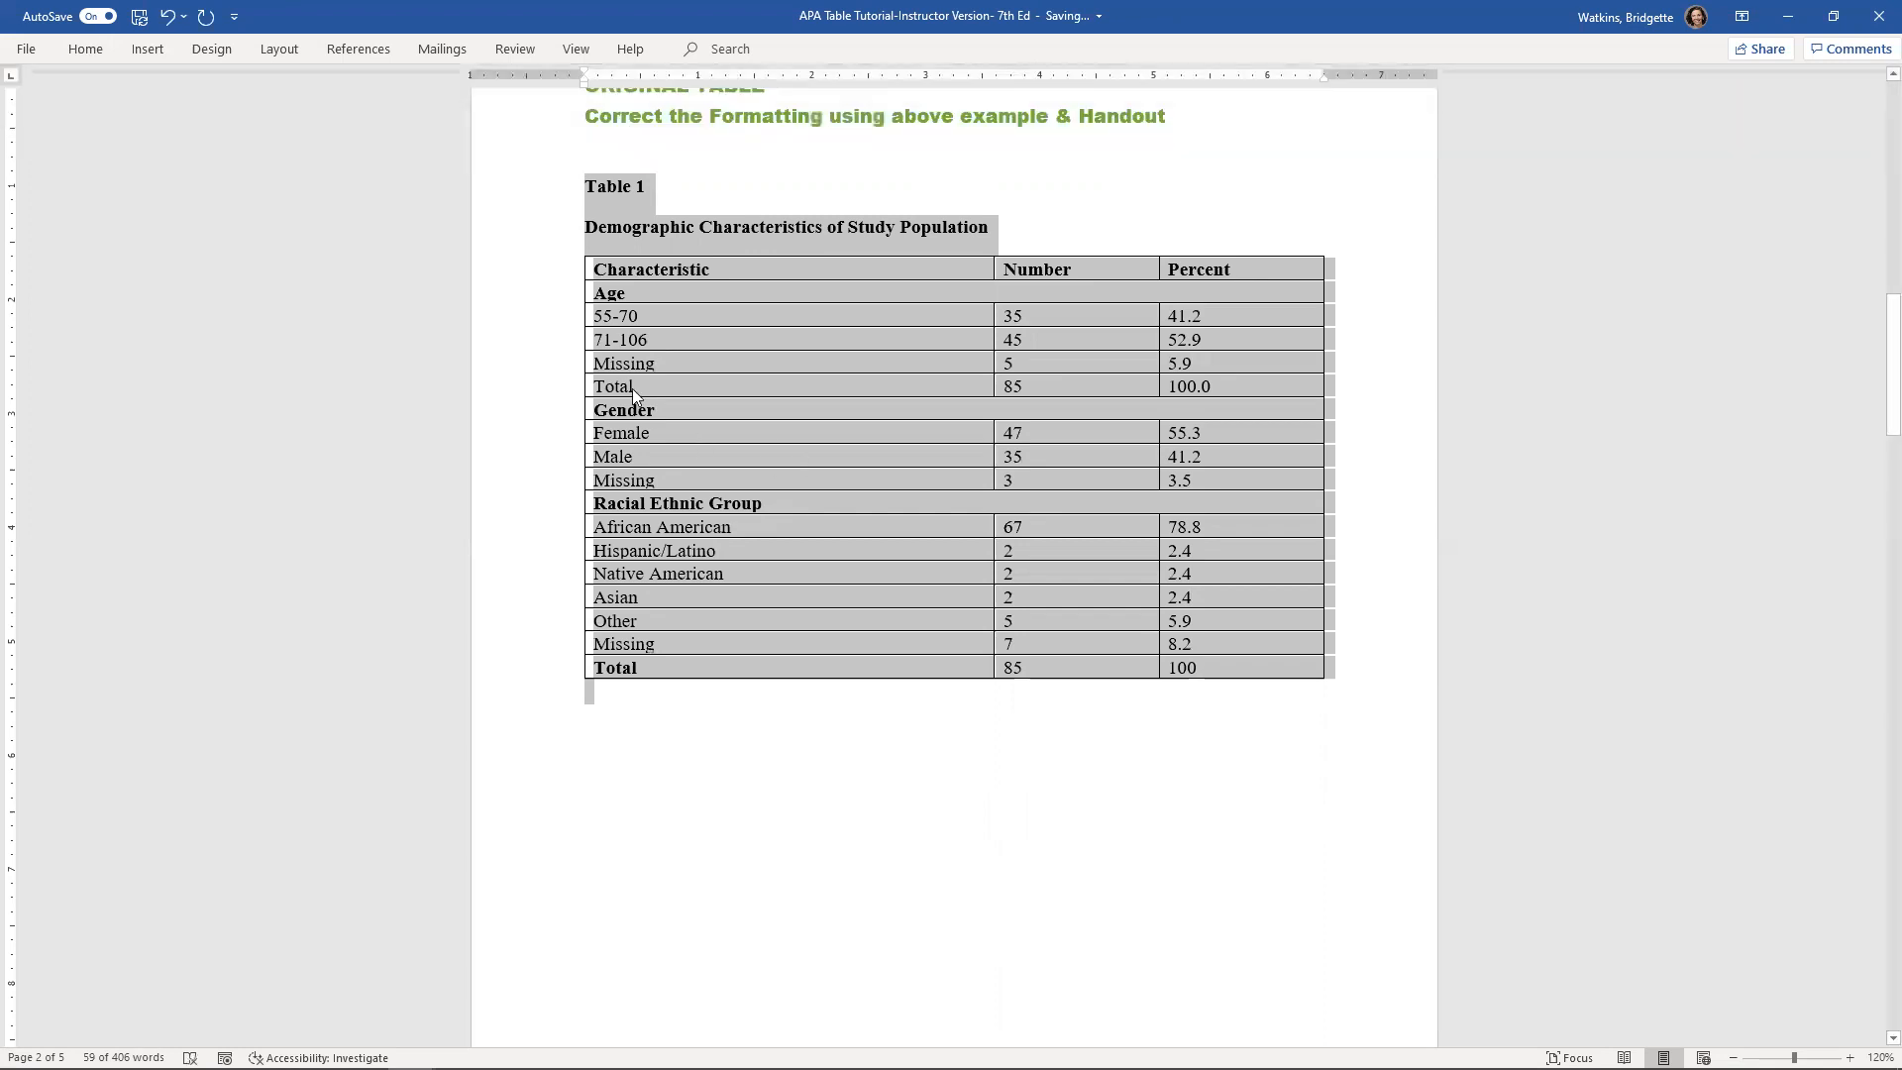
Remove the bold from the title "Demographic Characteristics of Study Population" and italicize it, leaving "Table 1" bold
left_click(632, 389)
triple_click(664, 226)
key("ctrl+b")
triple_click(610, 191)
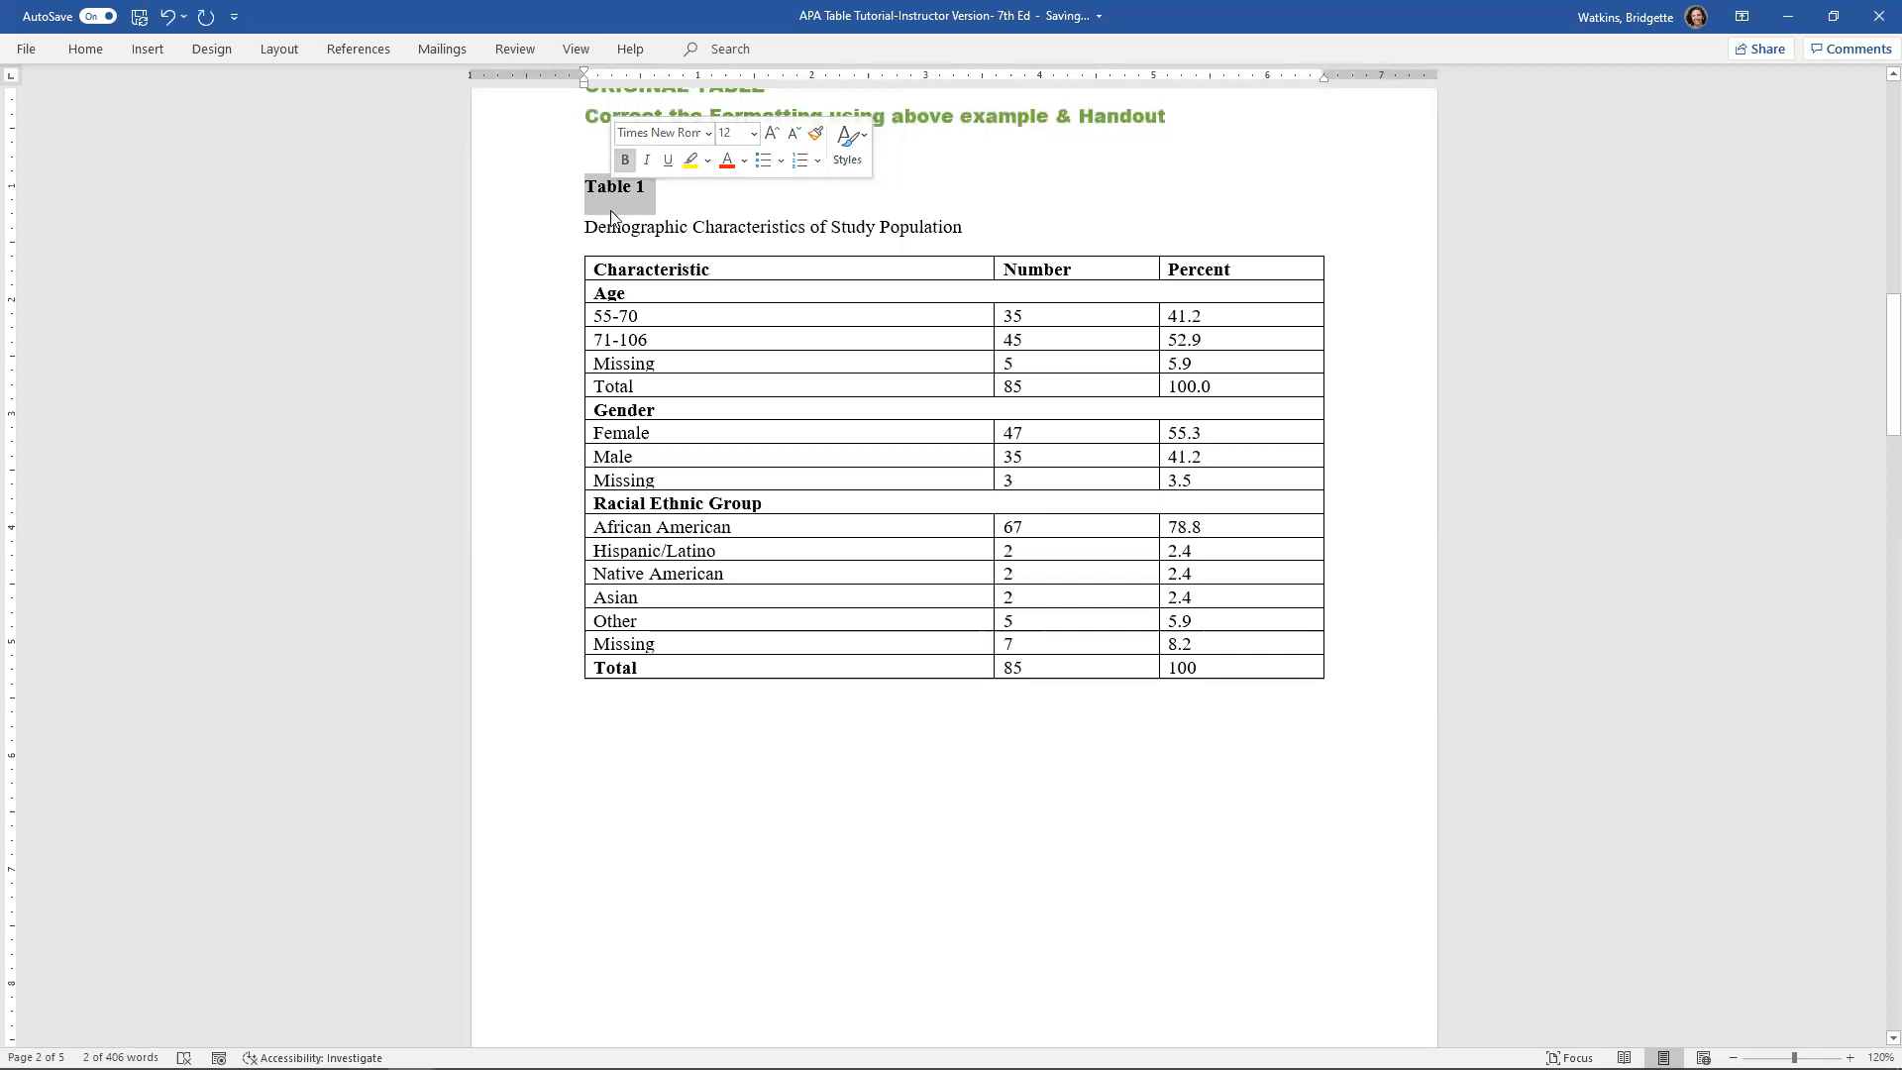
double_click(614, 224)
triple_click(654, 211)
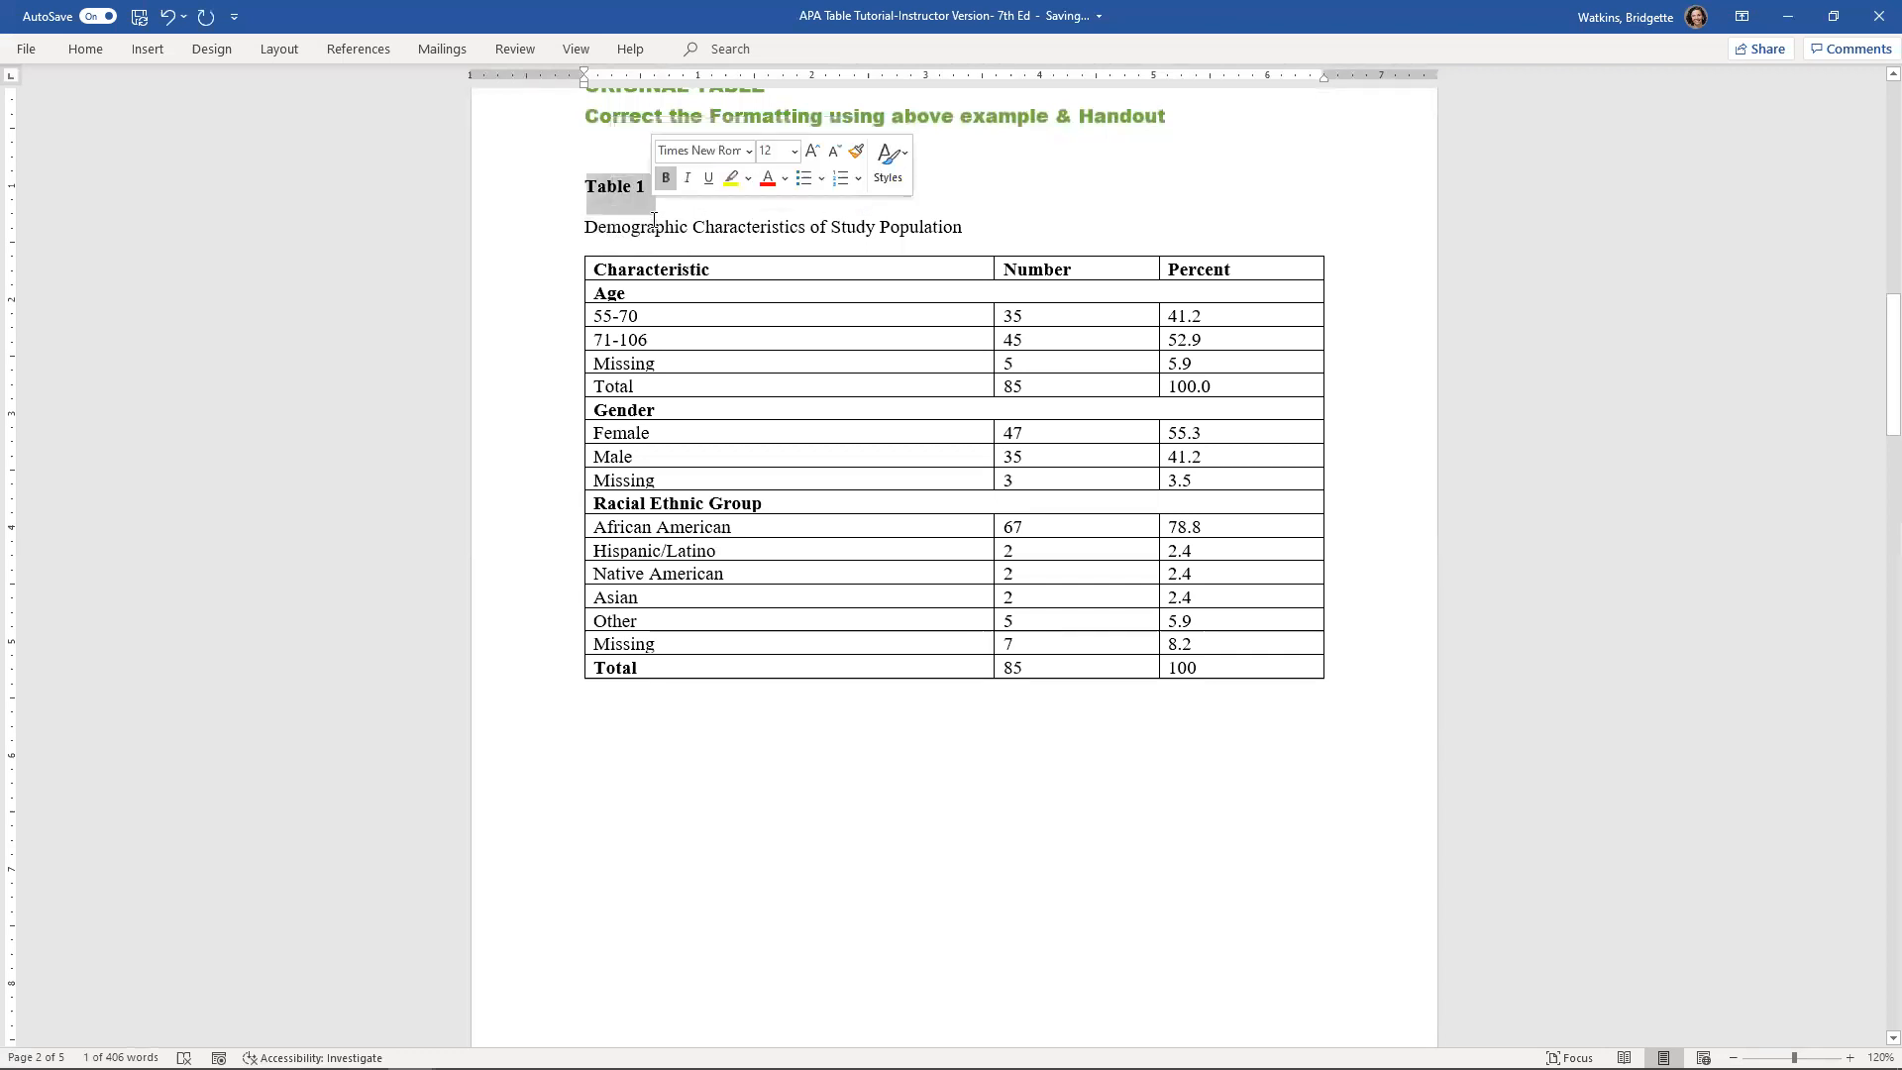
triple_click(652, 222)
key("ctrl+i")
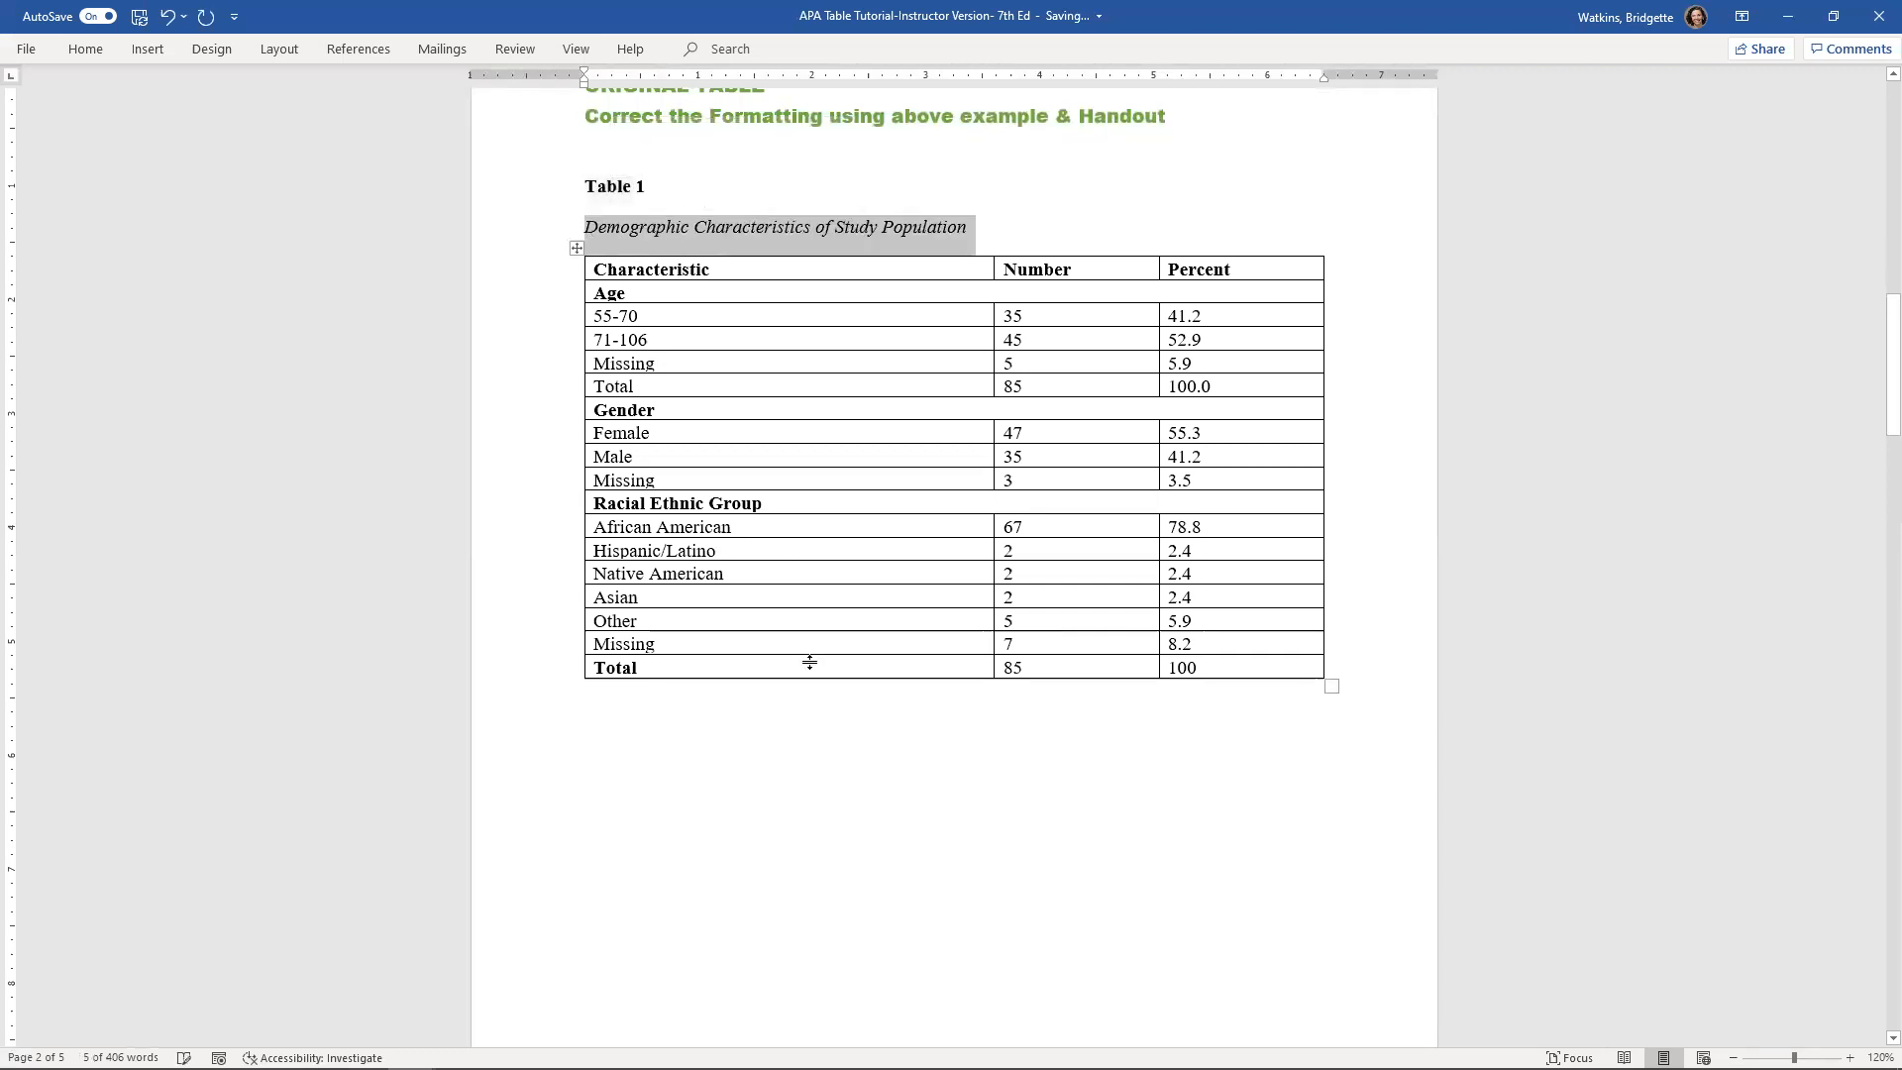
left_click(810, 711)
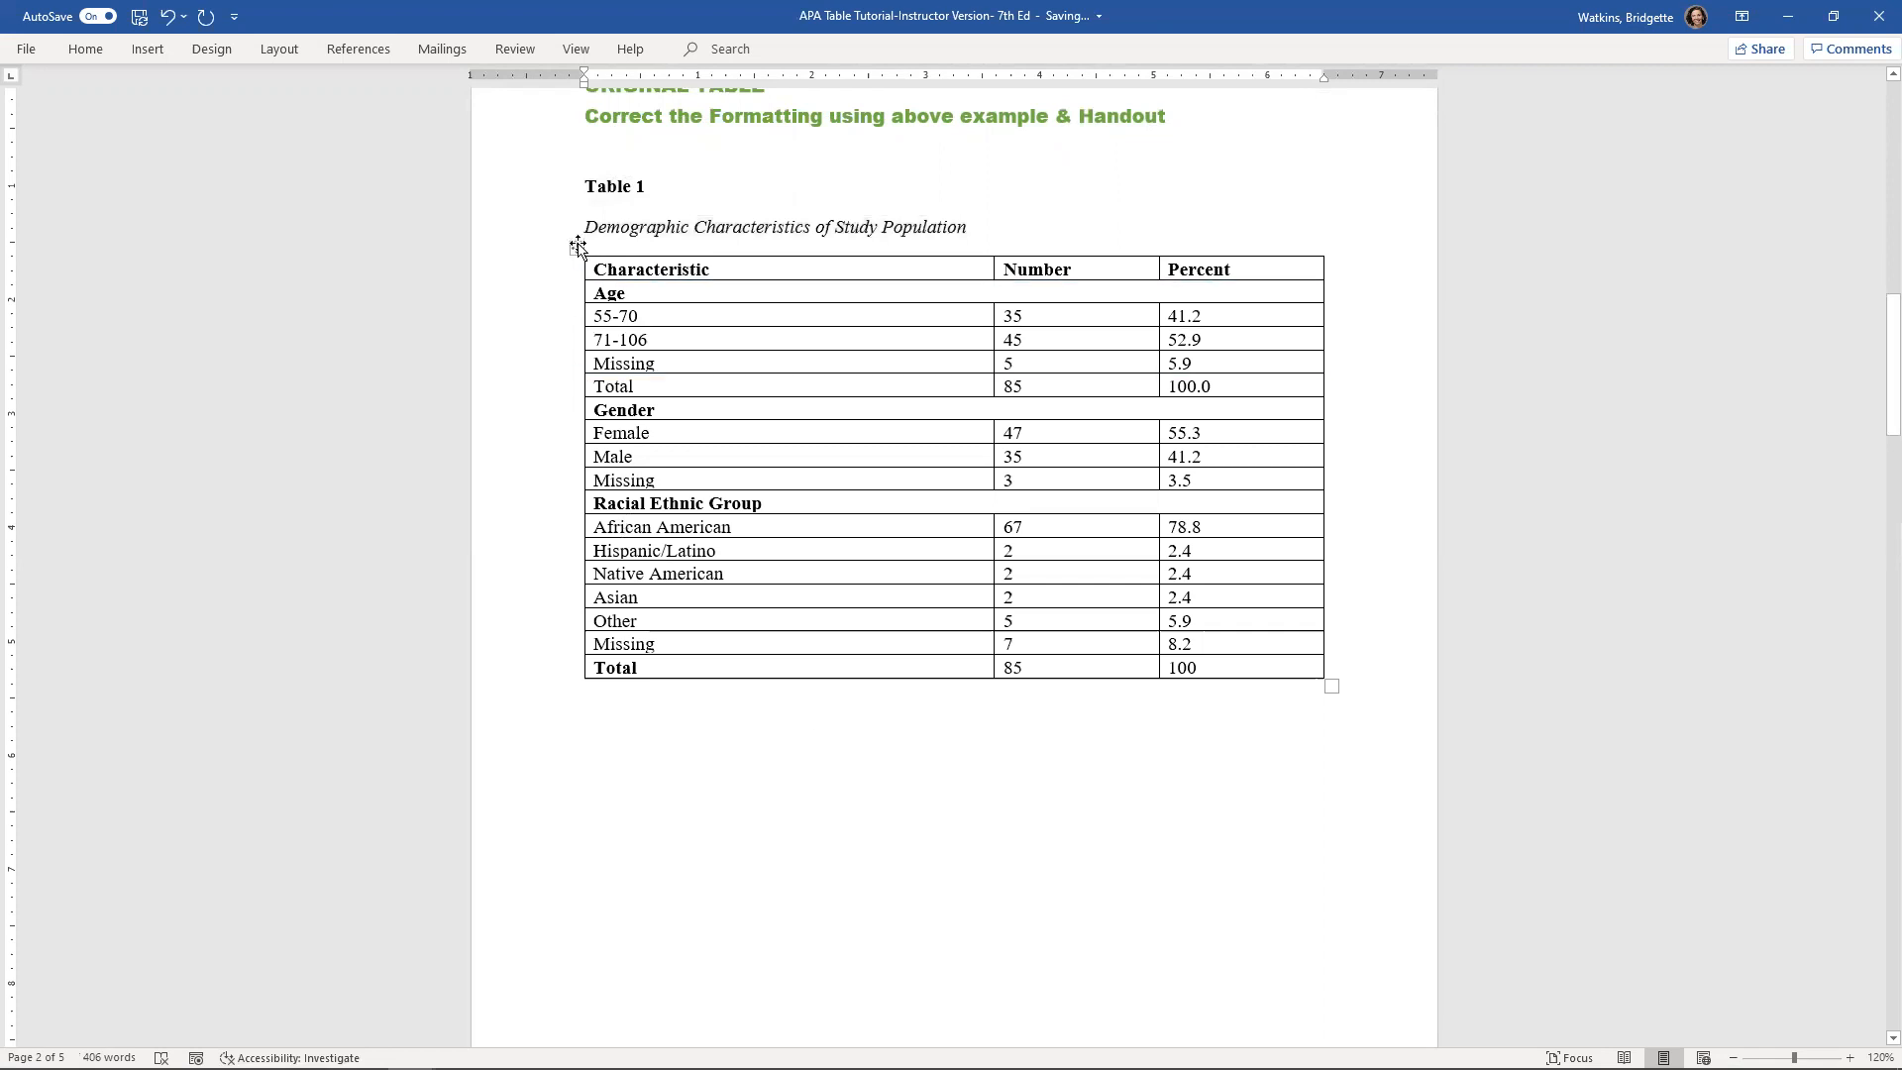
left_click(578, 247)
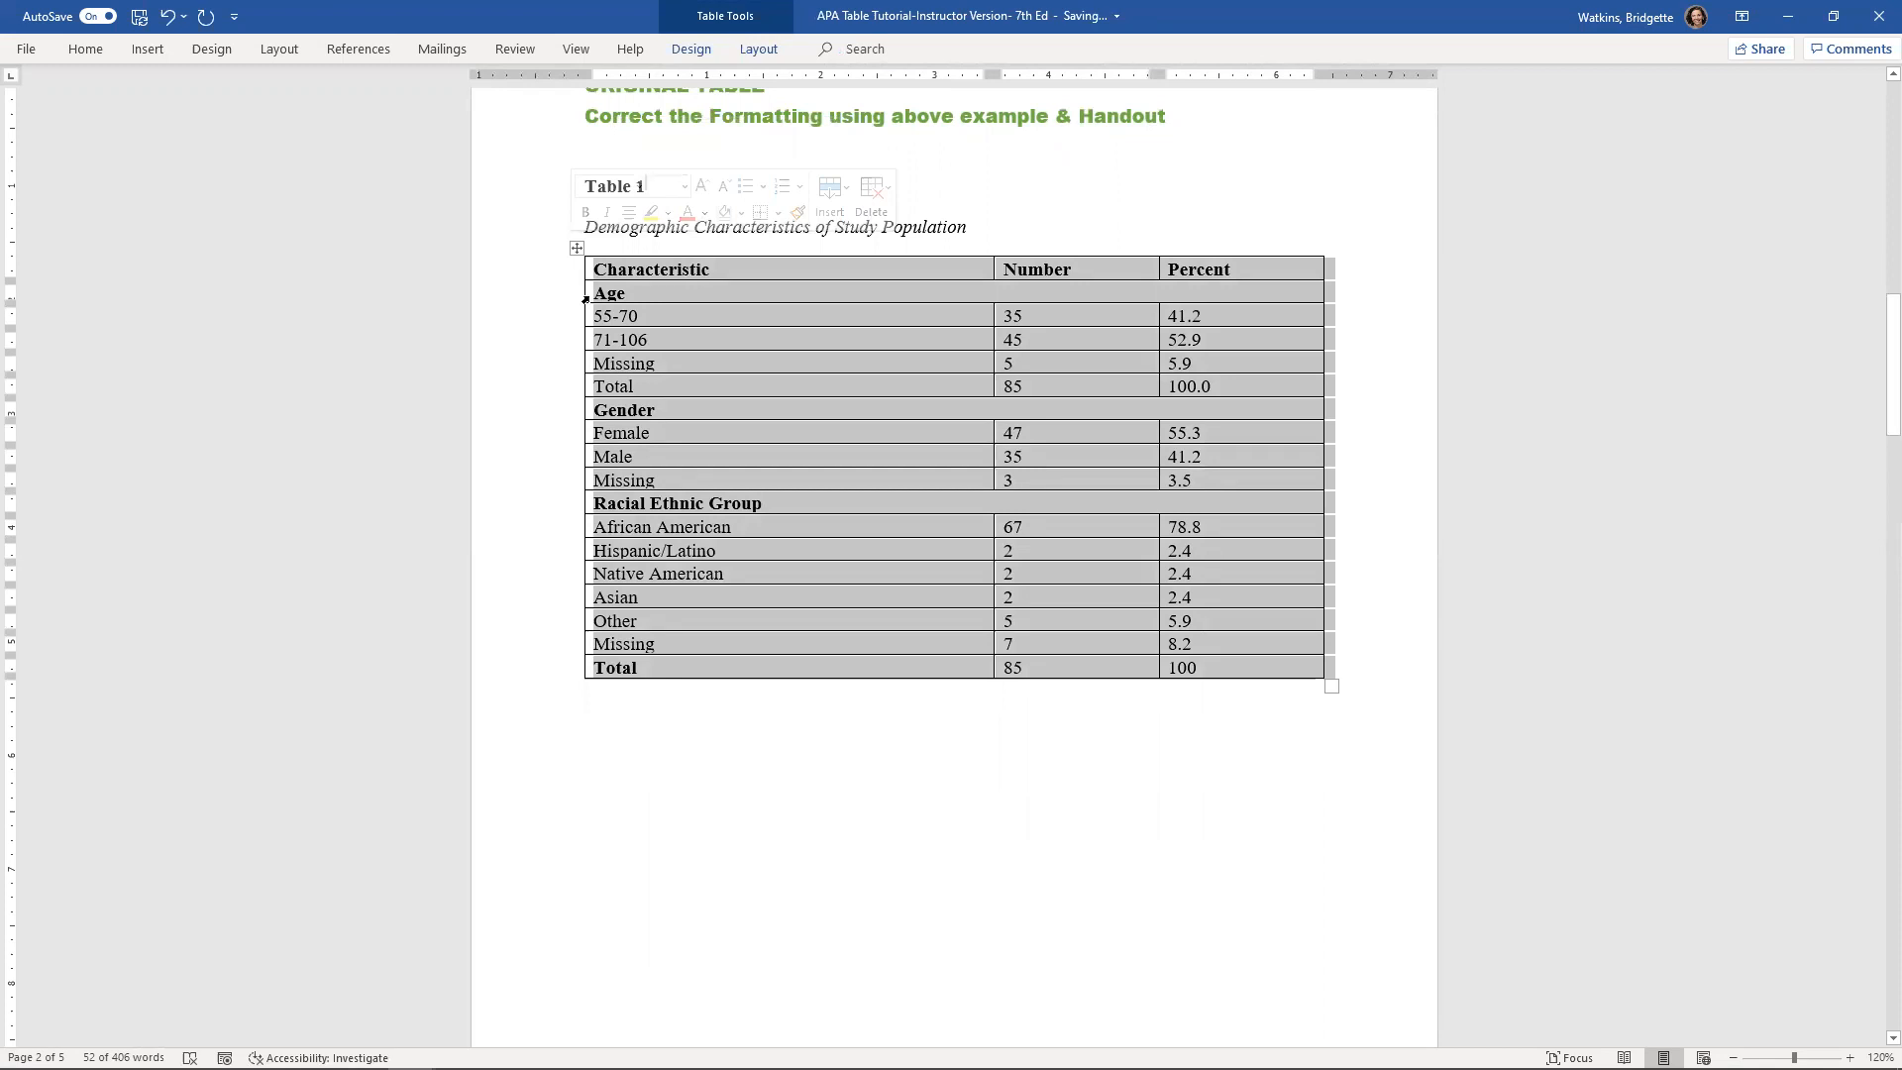
left_click(697, 729)
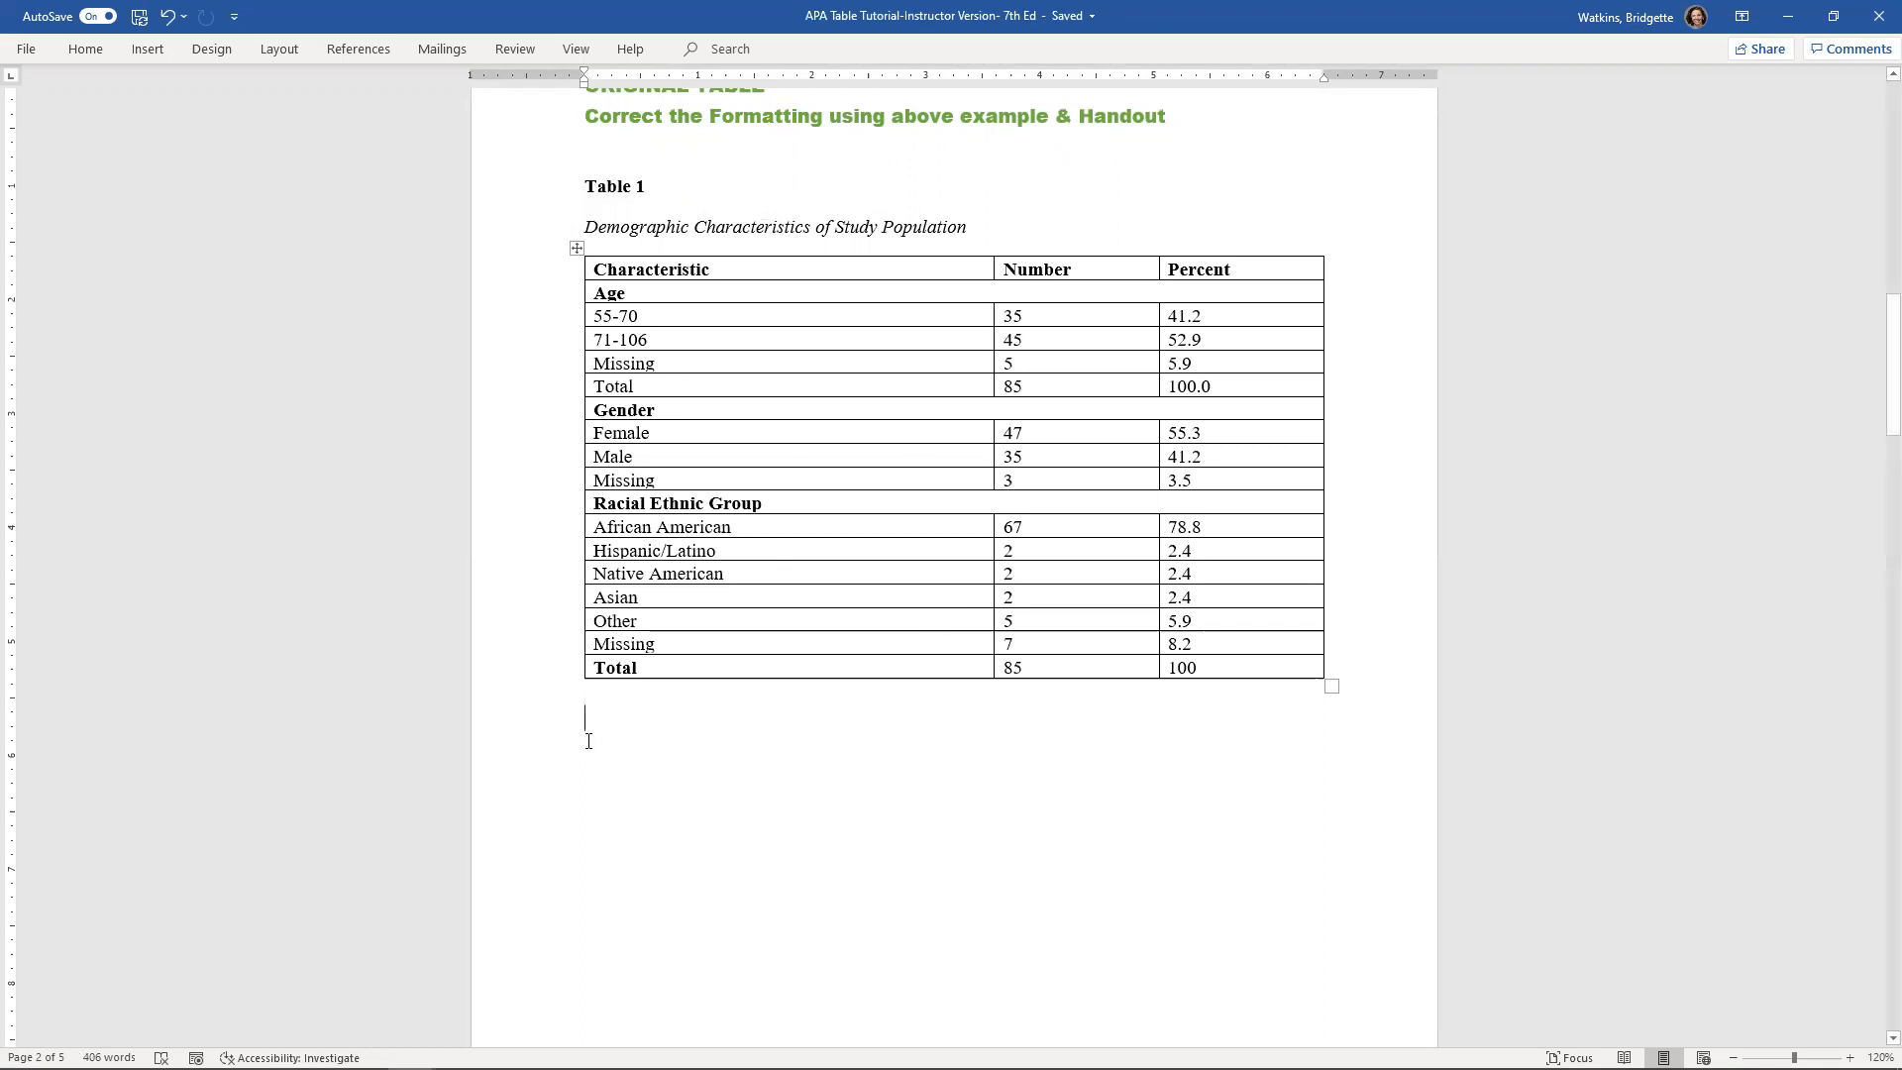
left_click(151, 47)
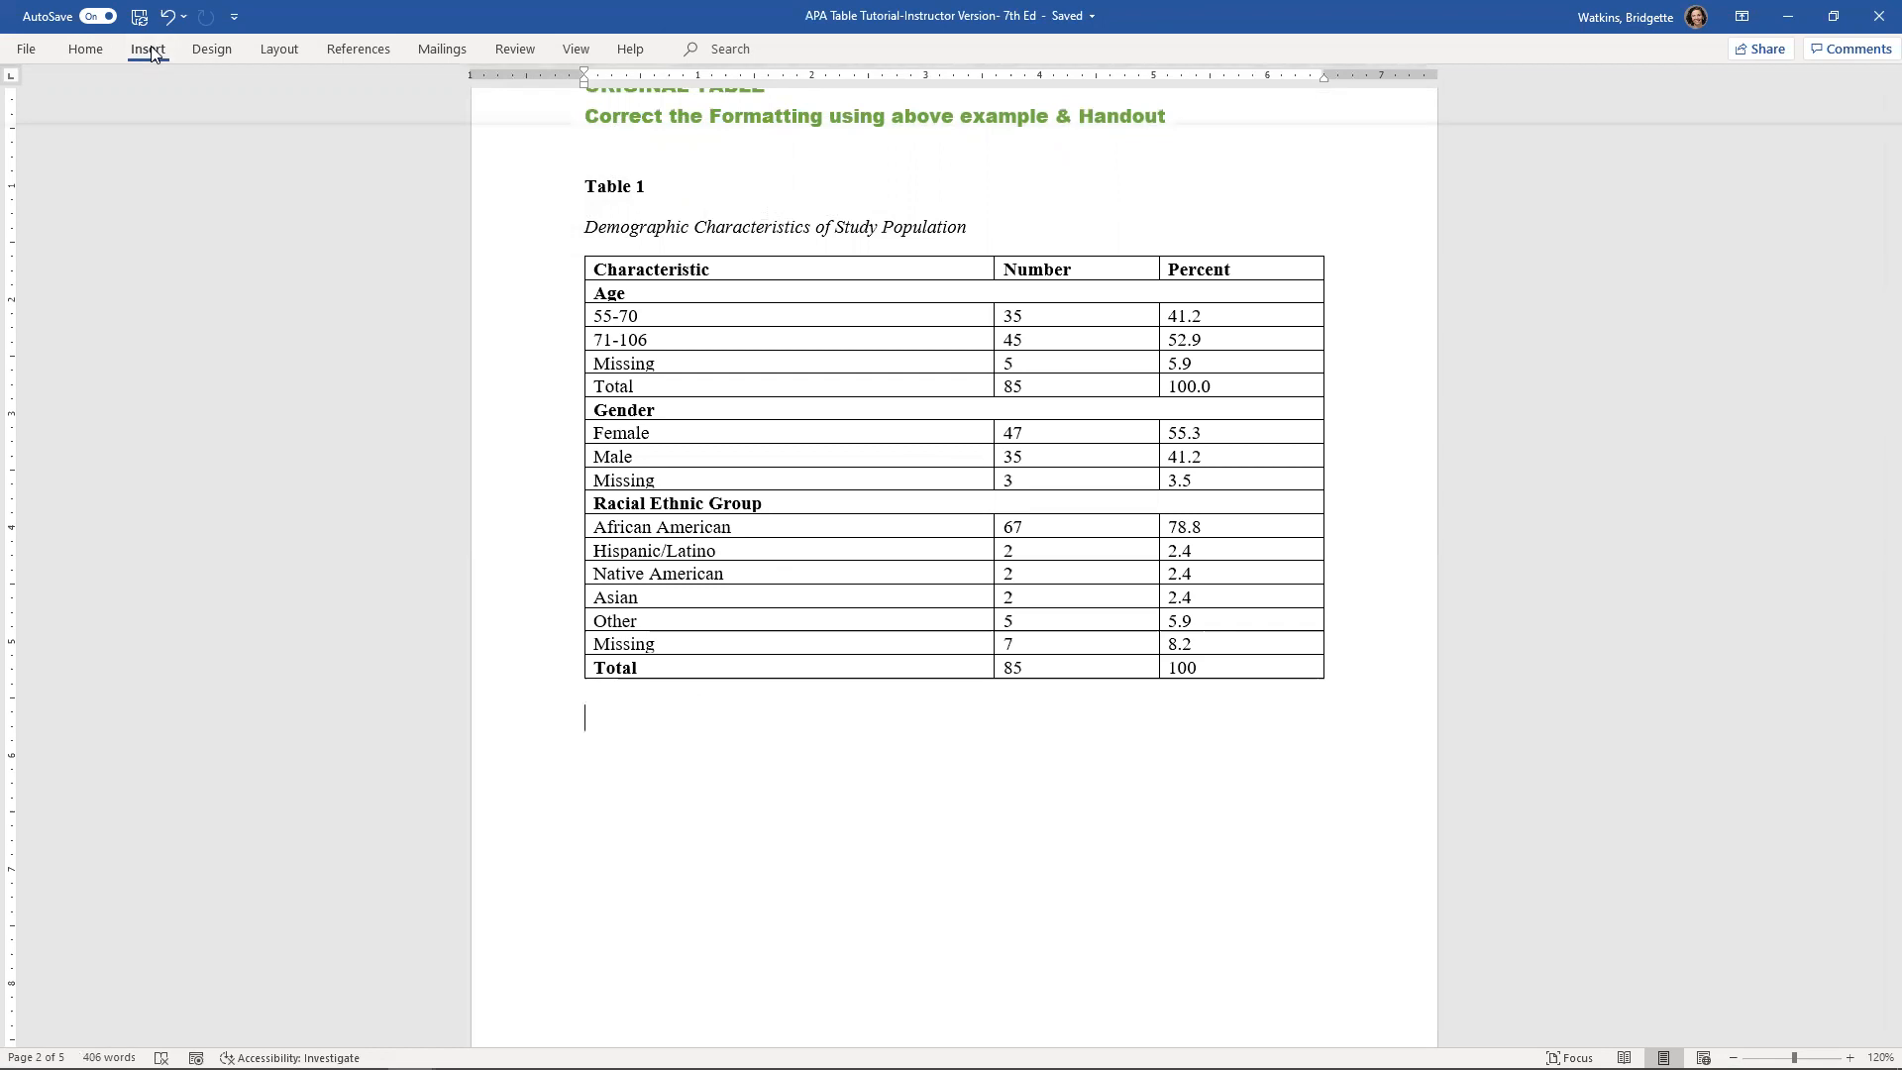
left_click(165, 125)
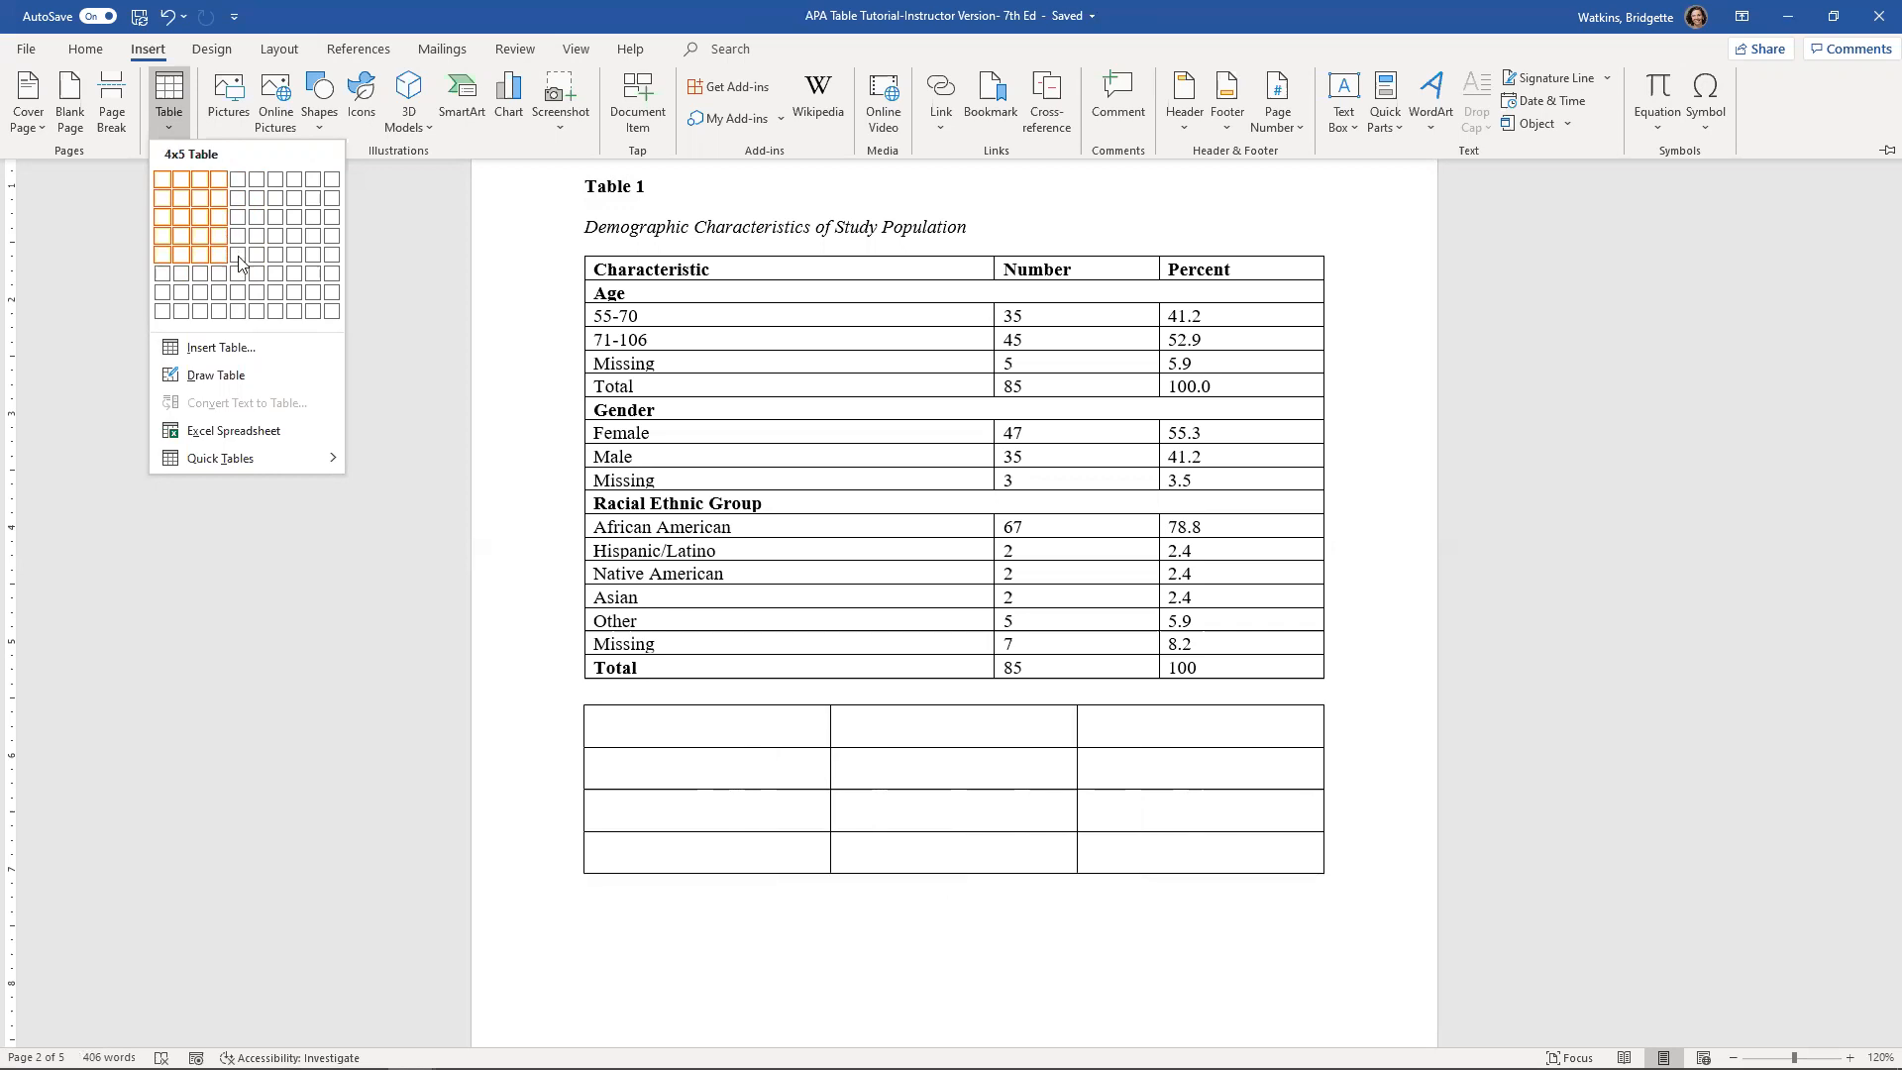
left_click(249, 347)
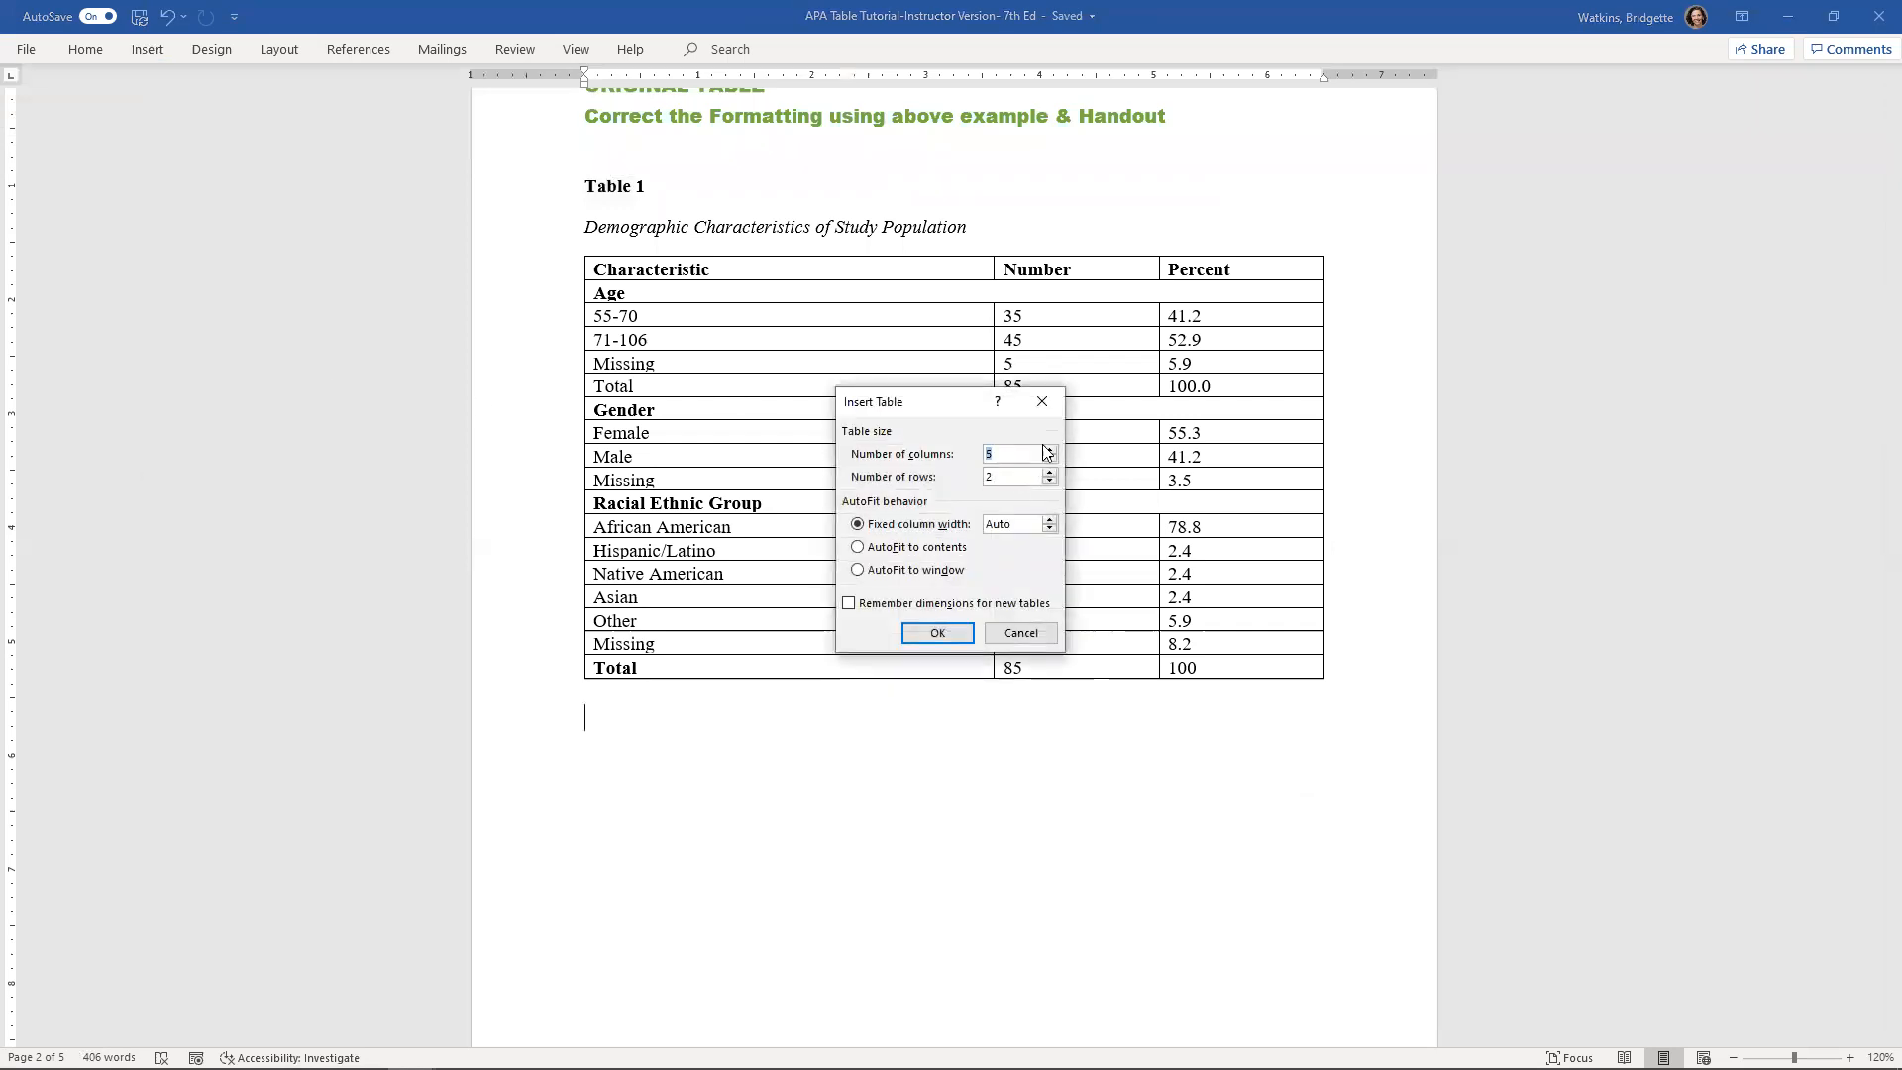
left_click(1042, 401)
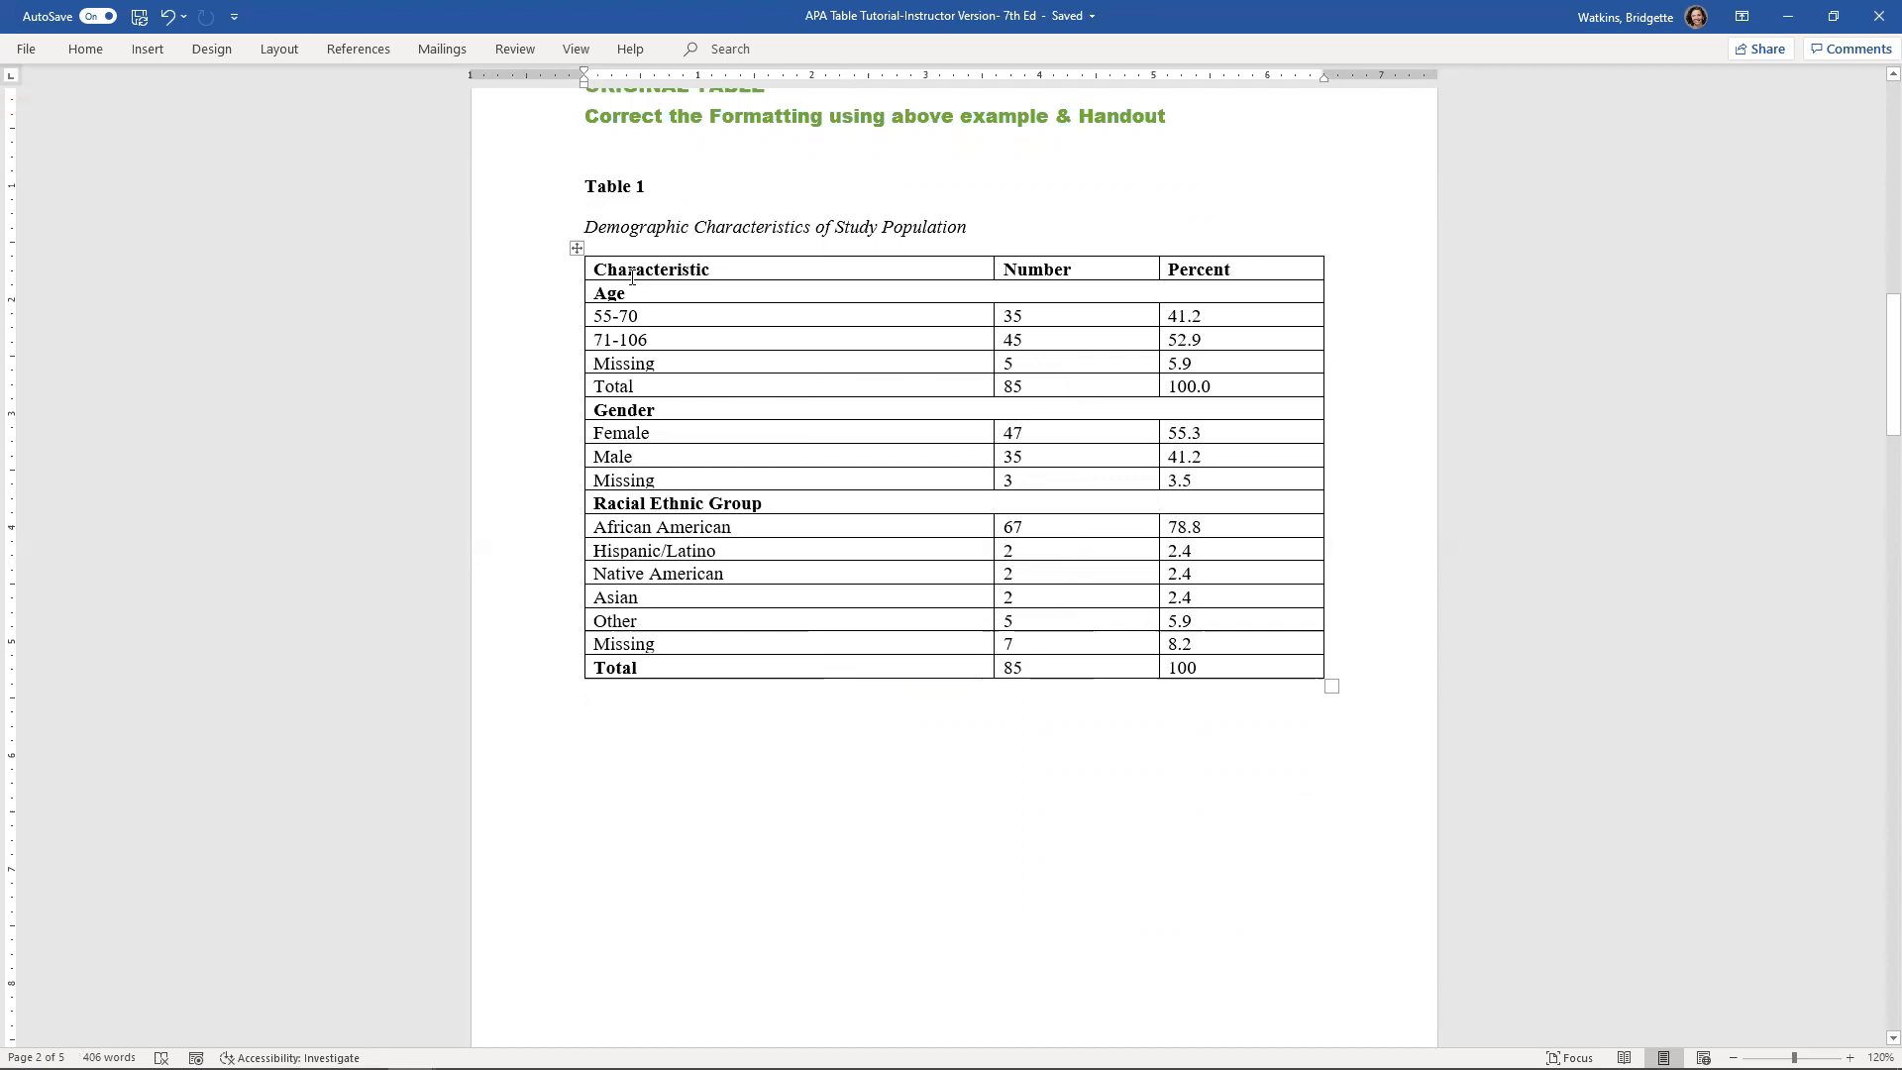
left_click(735, 274)
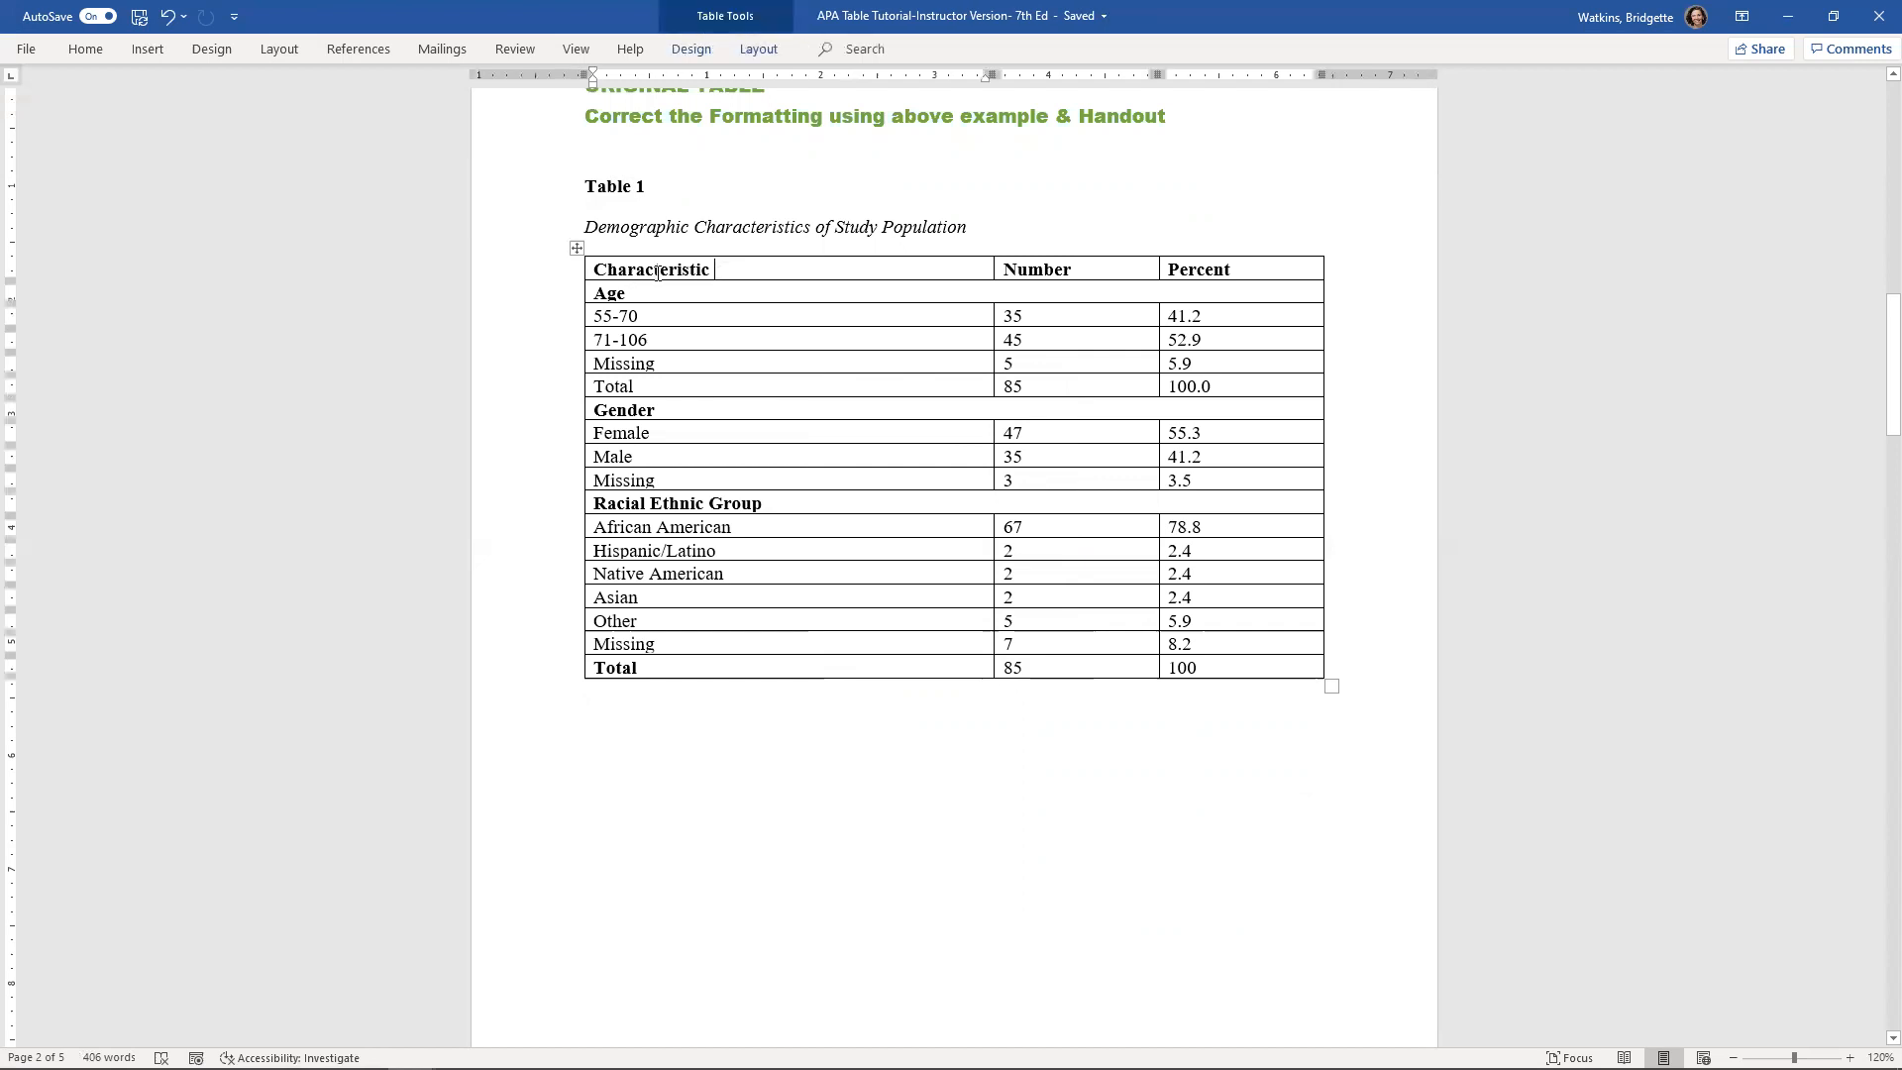
left_click(582, 264)
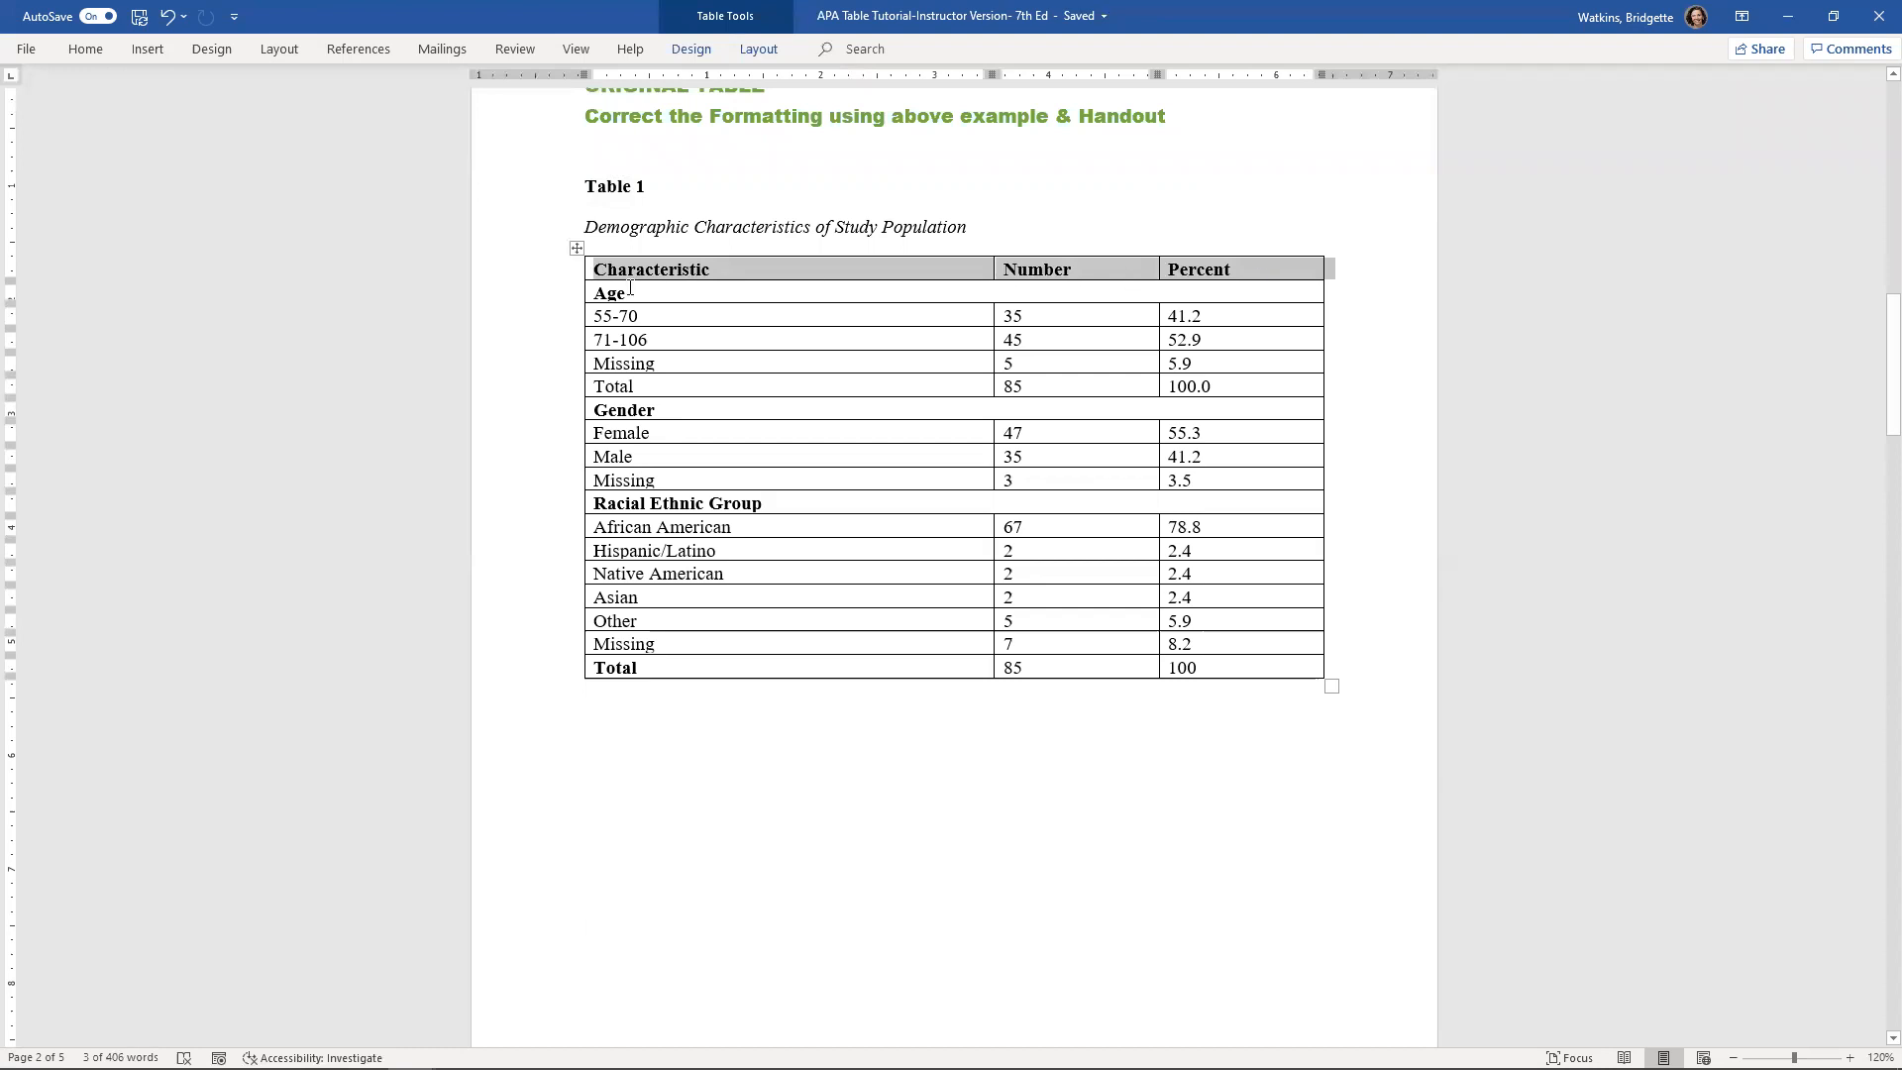
left_click(581, 300)
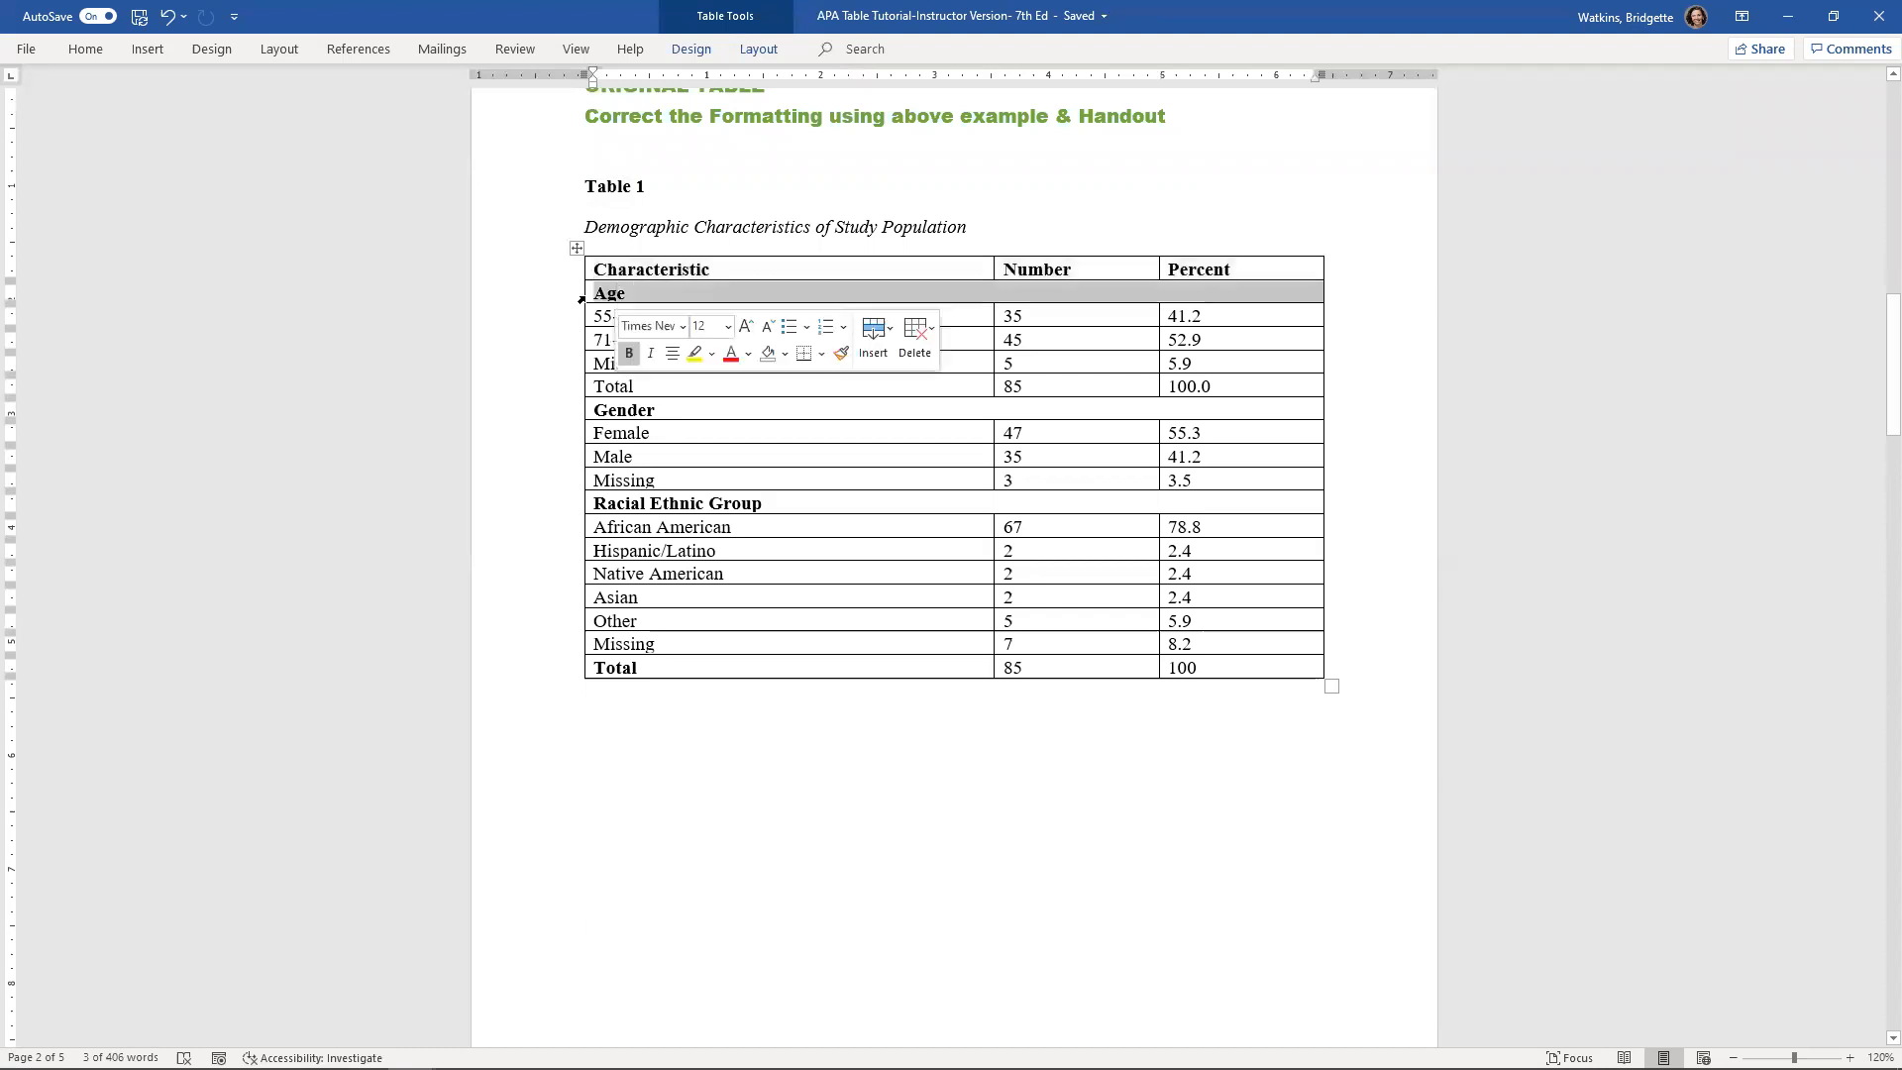
left_click(582, 410, "ctrl")
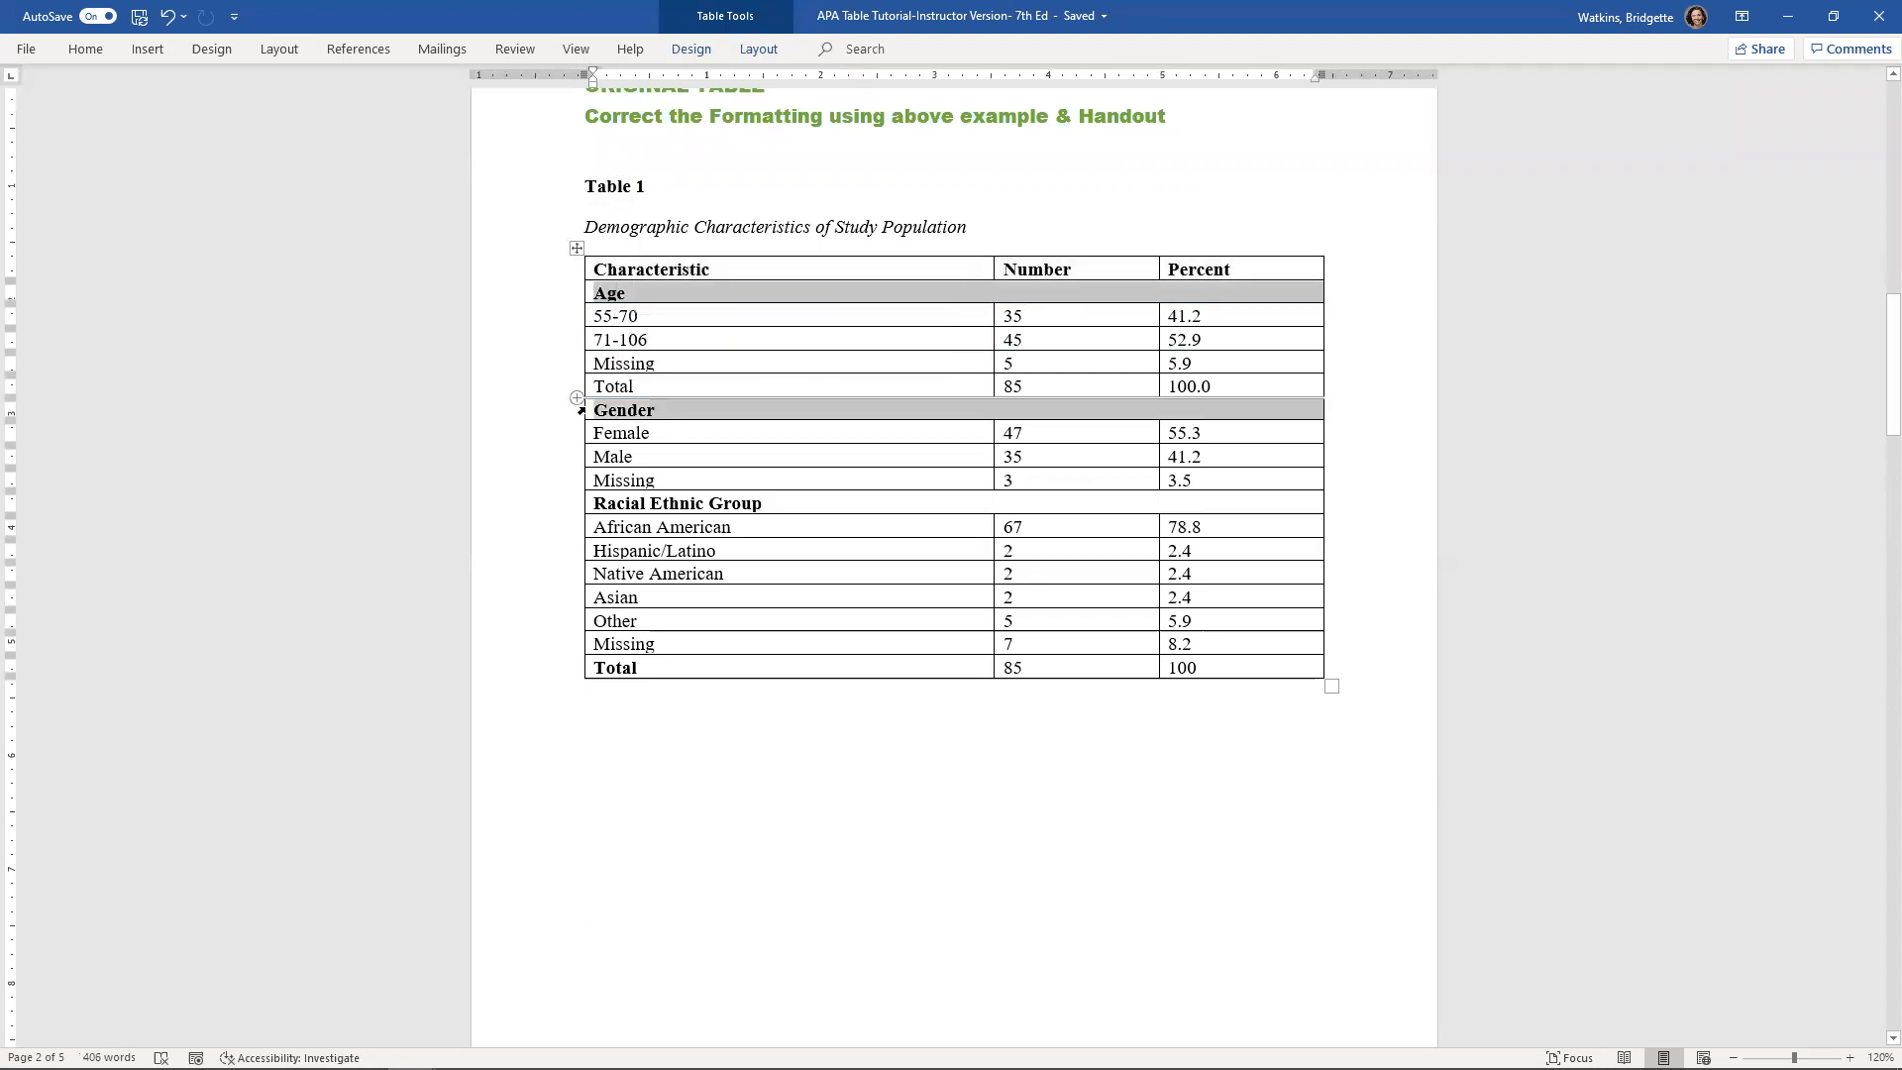
left_click(582, 411, "ctrl")
left_click(580, 414)
left_click(546, 370)
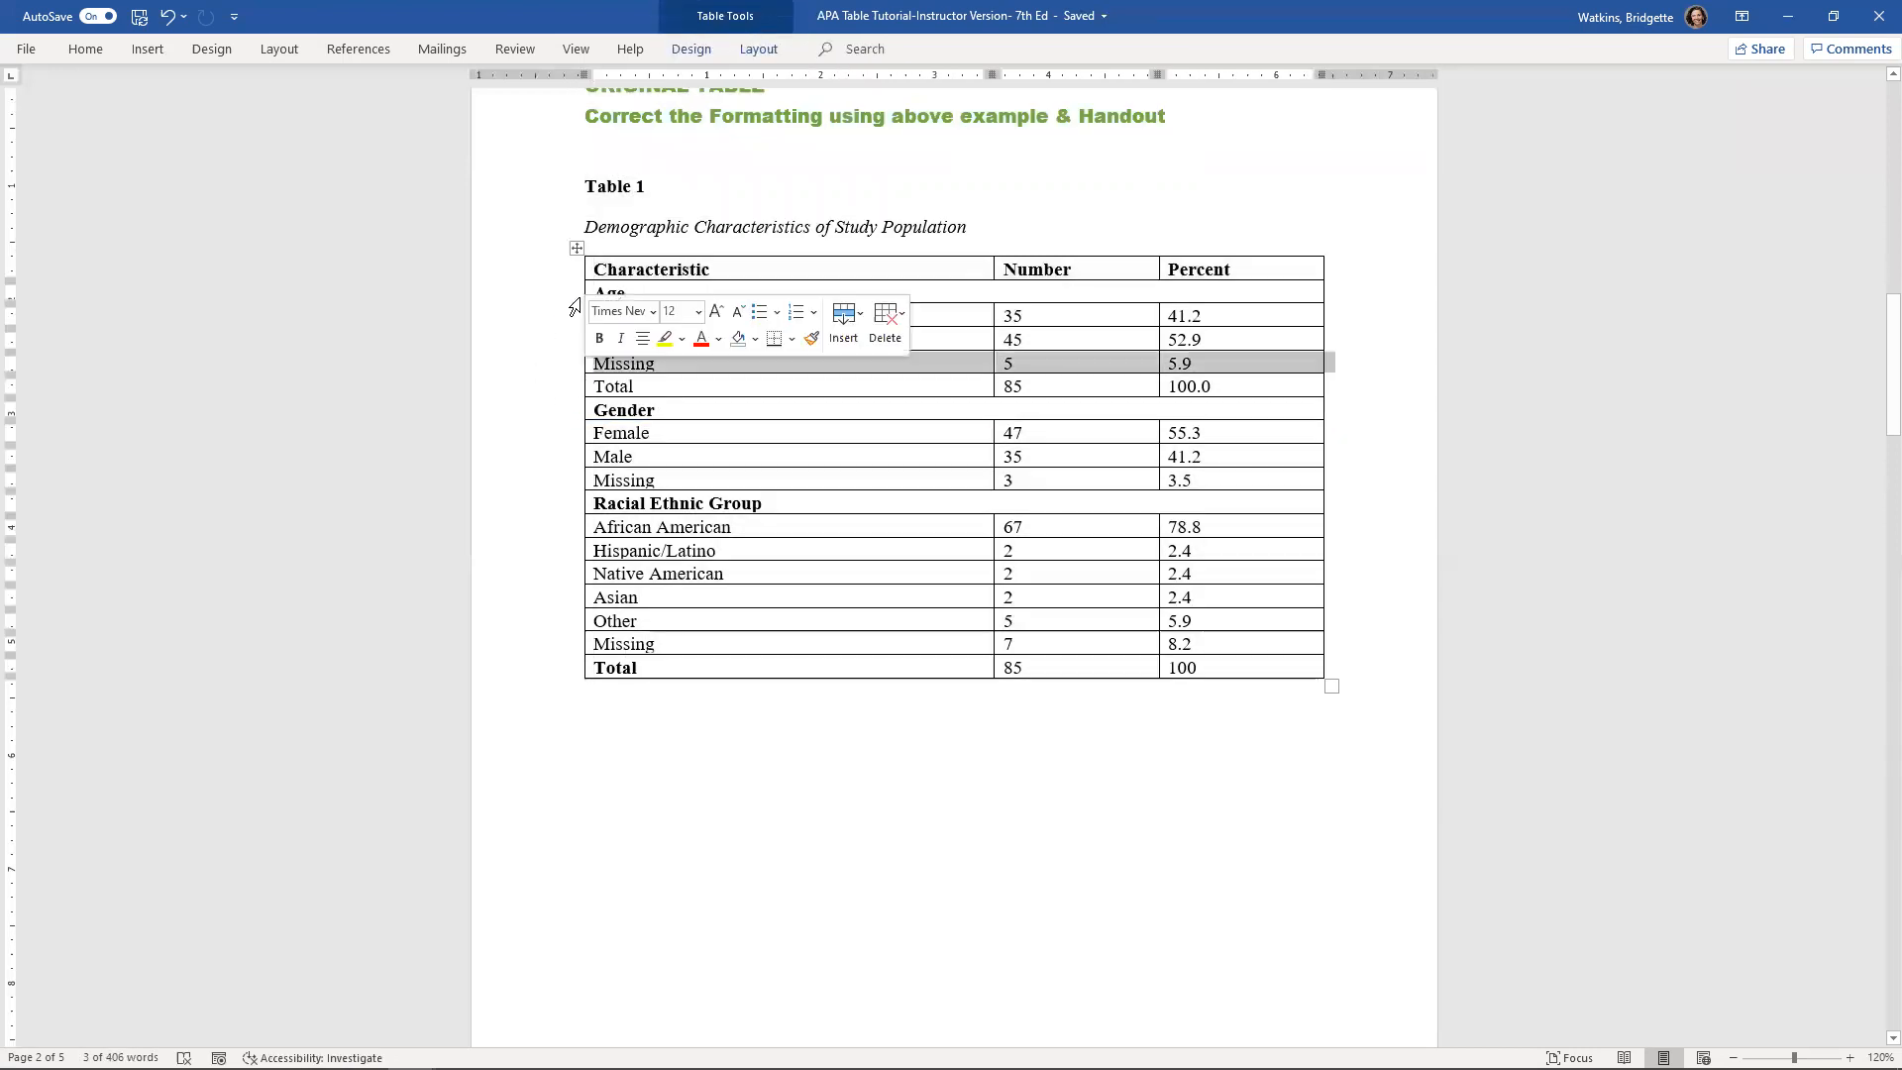
left_click(886, 527)
left_click(616, 408)
left_click(648, 504)
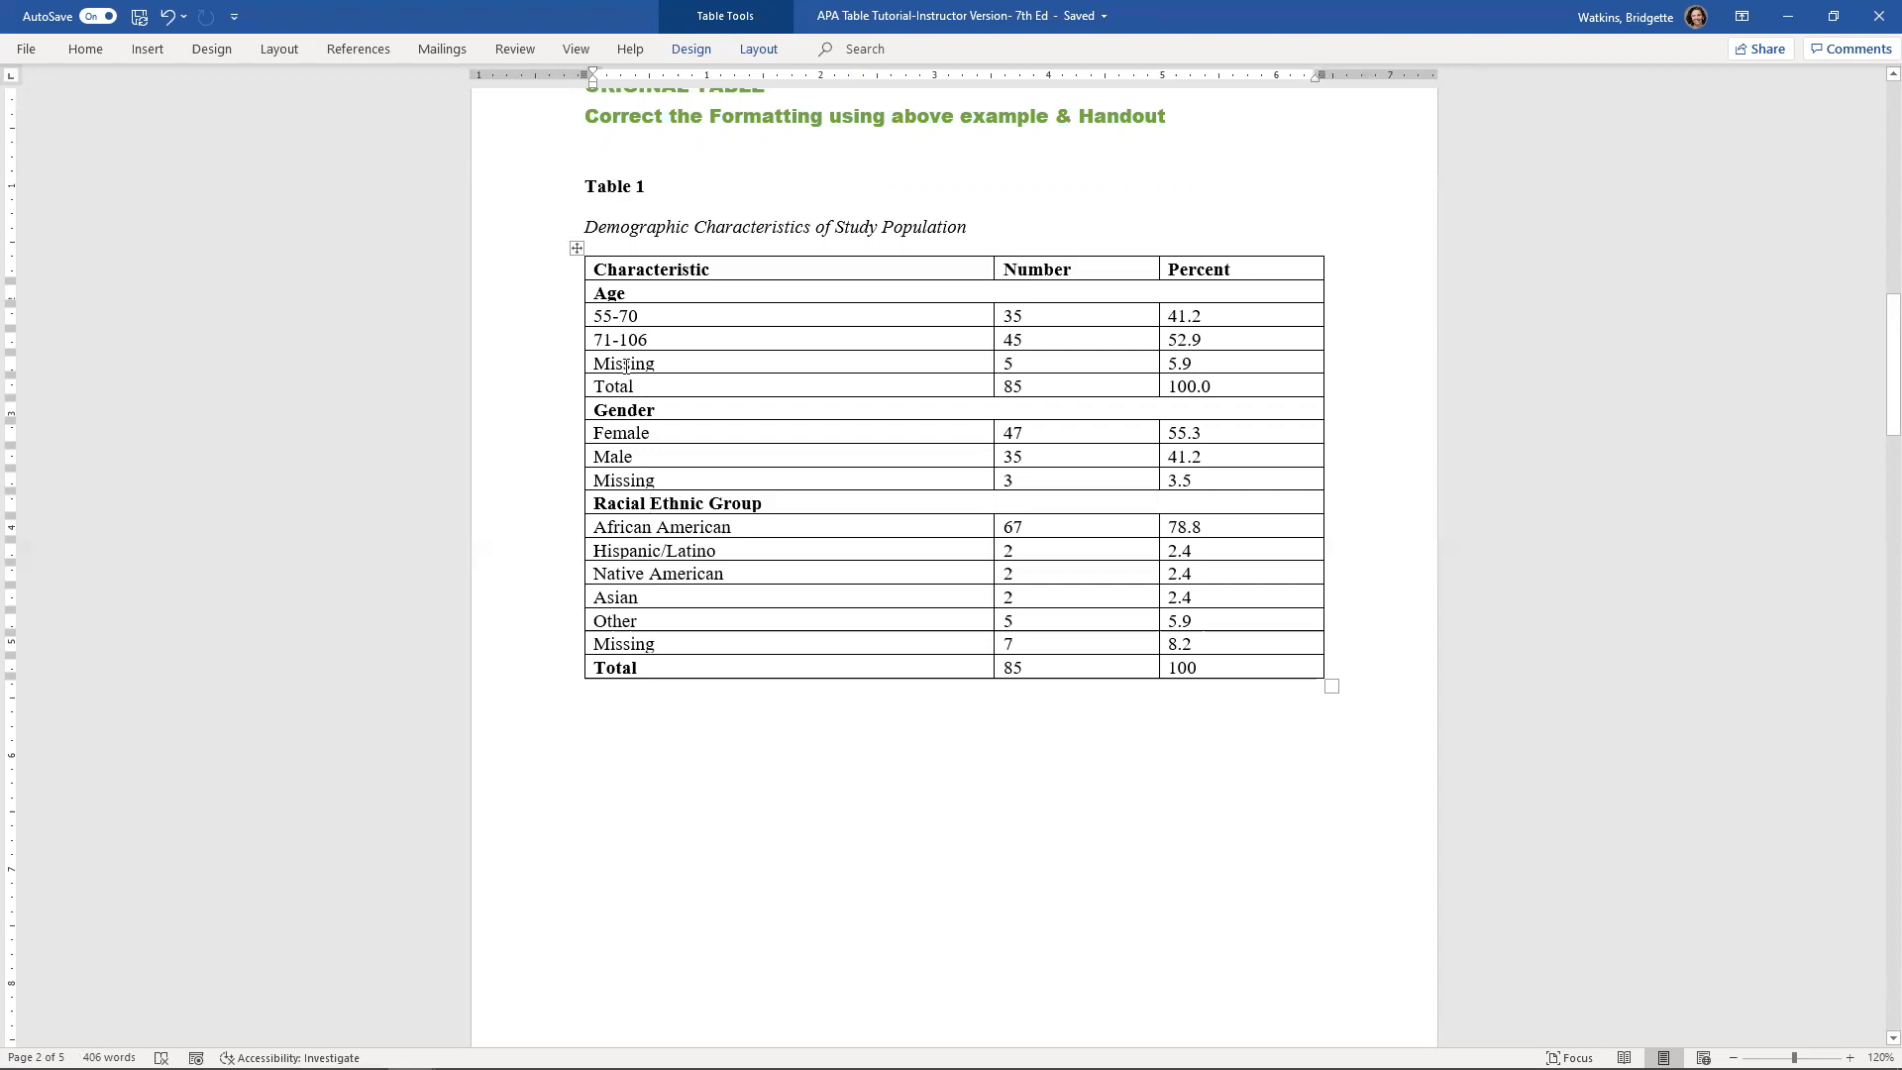
Indent the row labels beneath the Age, Gender and Racial Ethnic Group headings slightly from the column's left edge
left_click_drag(626, 386, 598, 325)
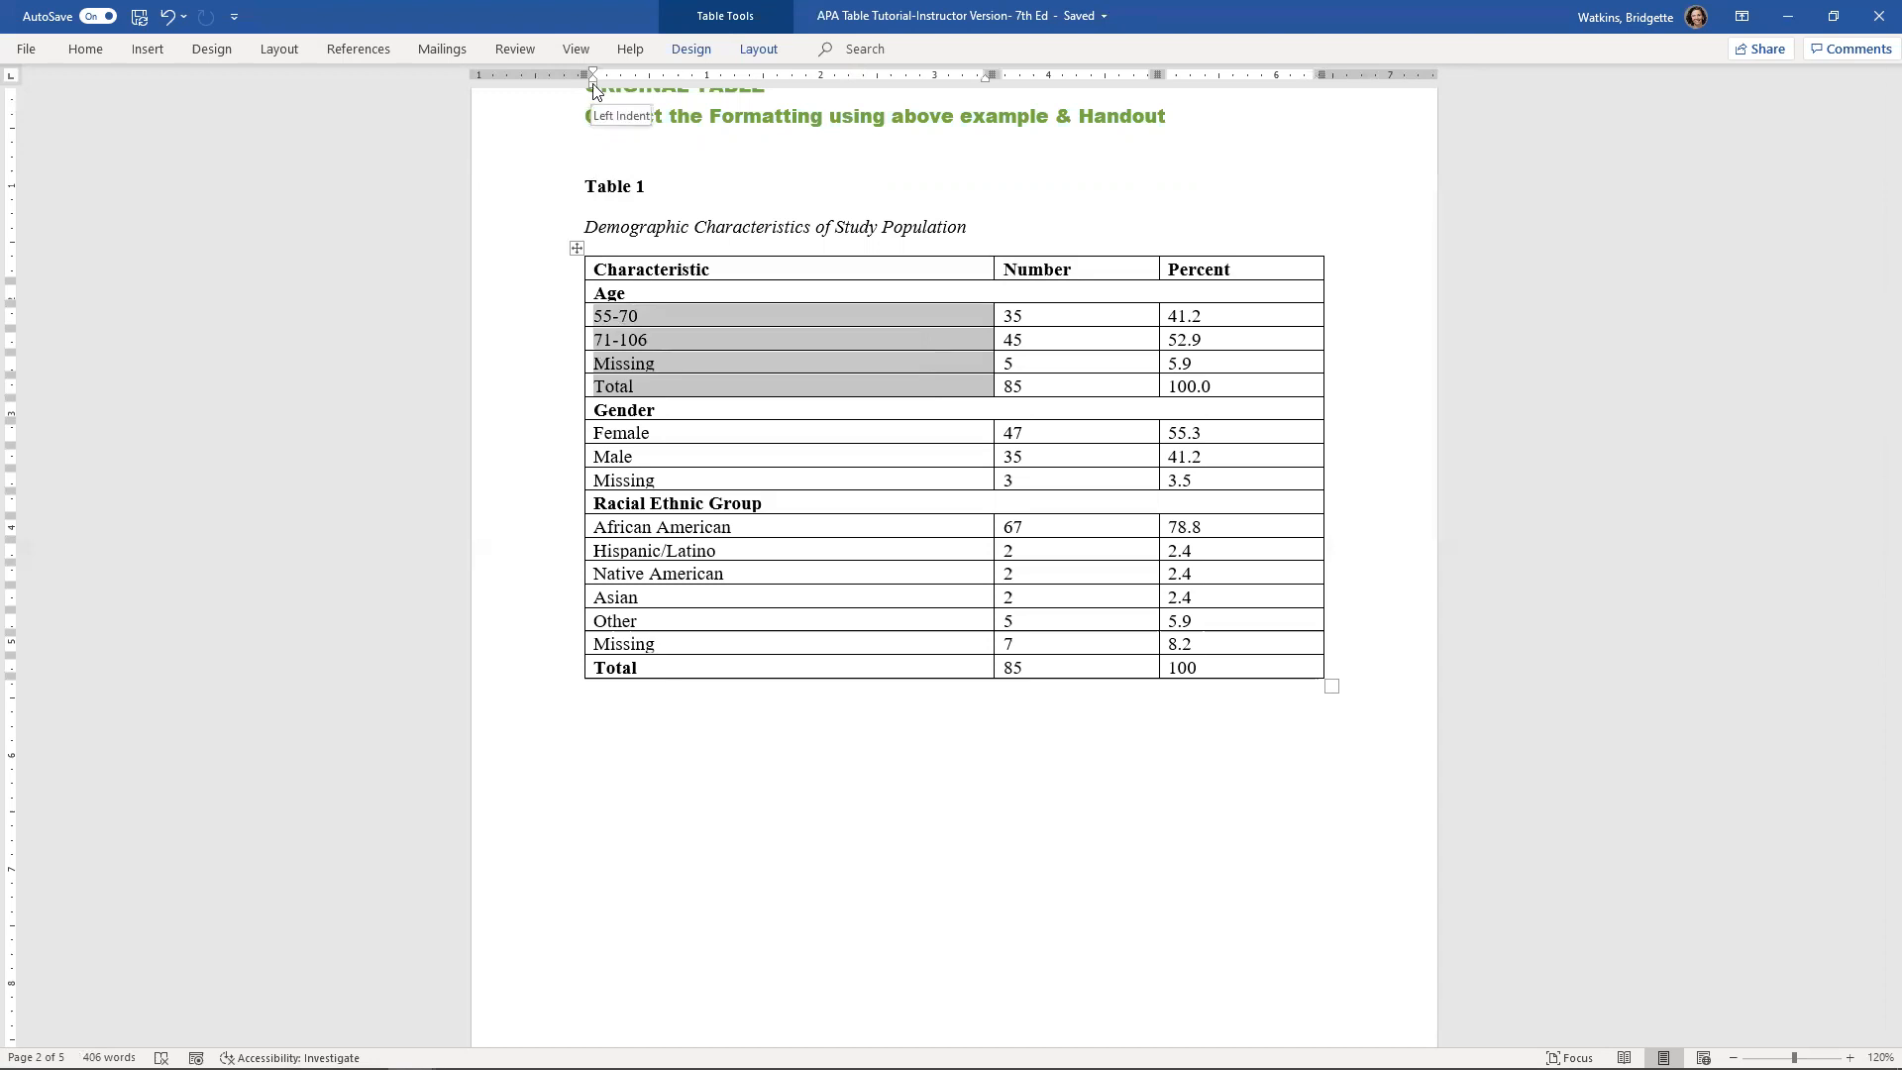
left_click(575, 49)
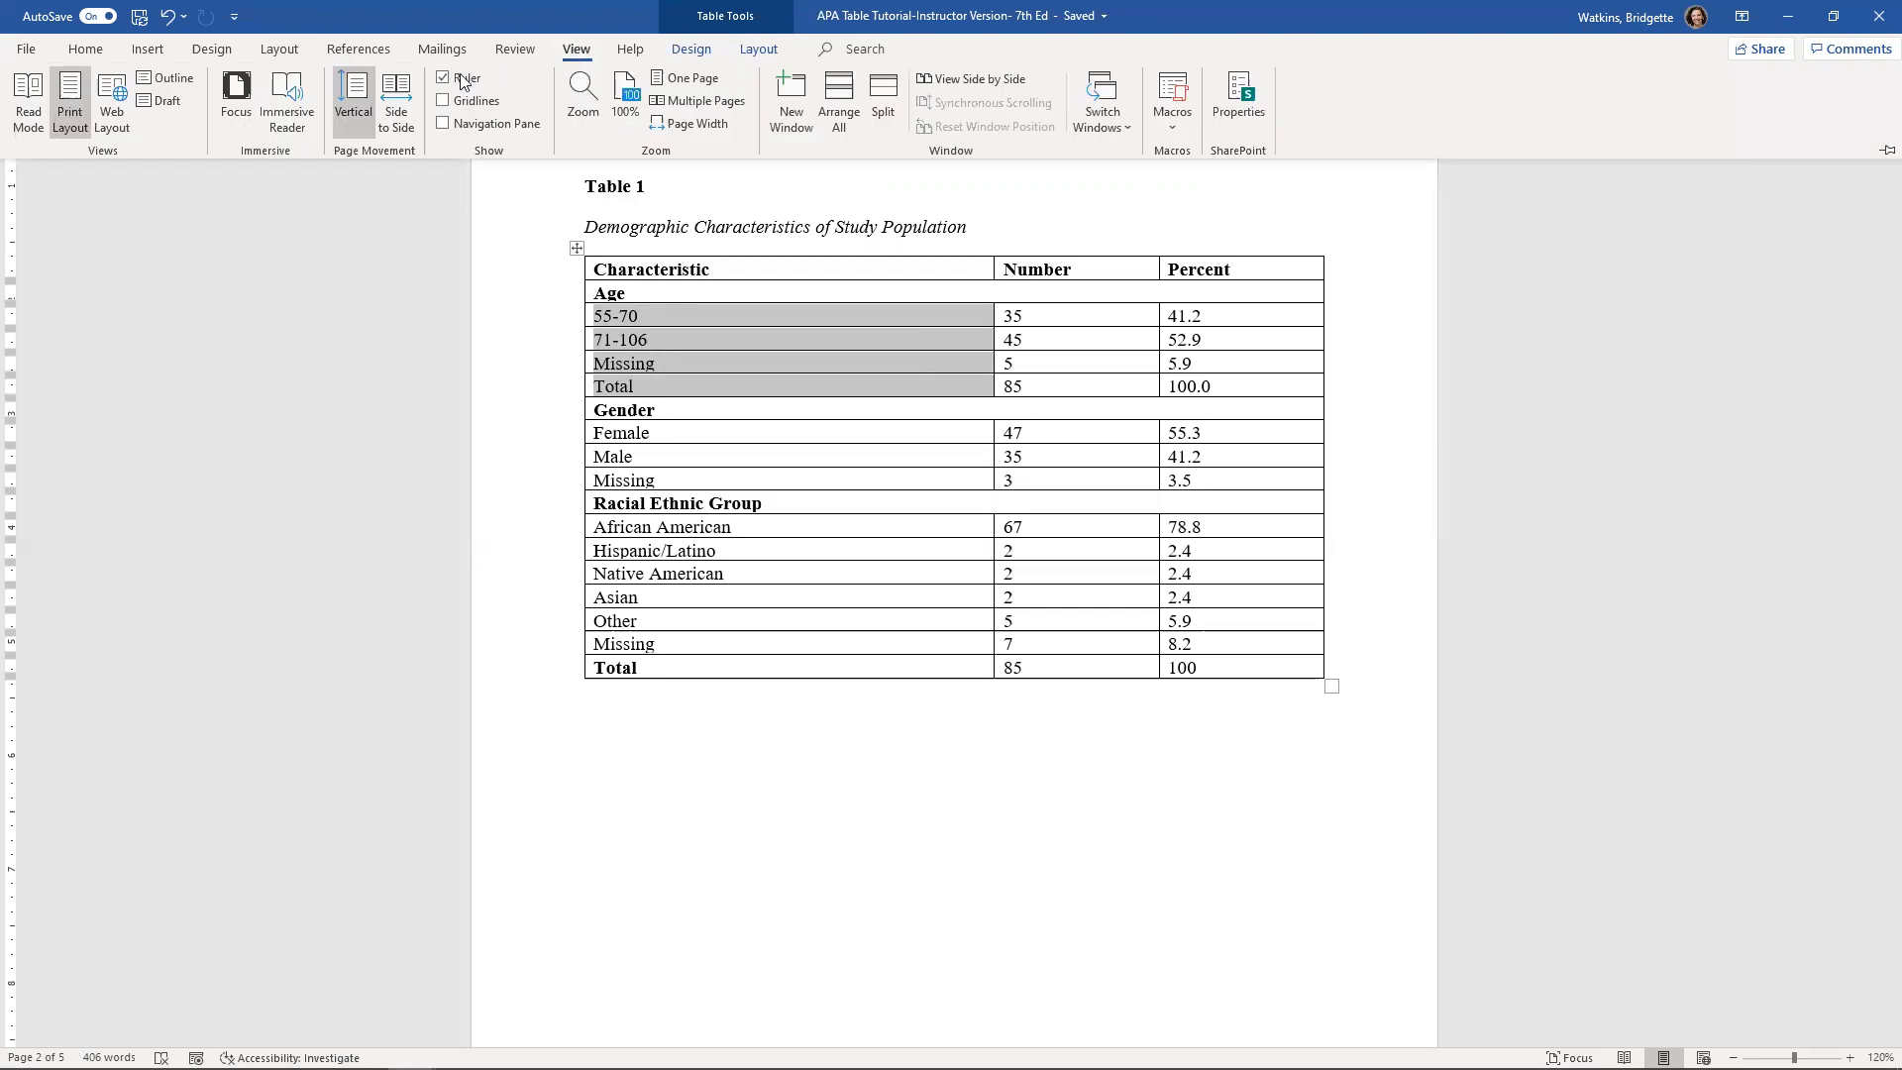
left_click(568, 54)
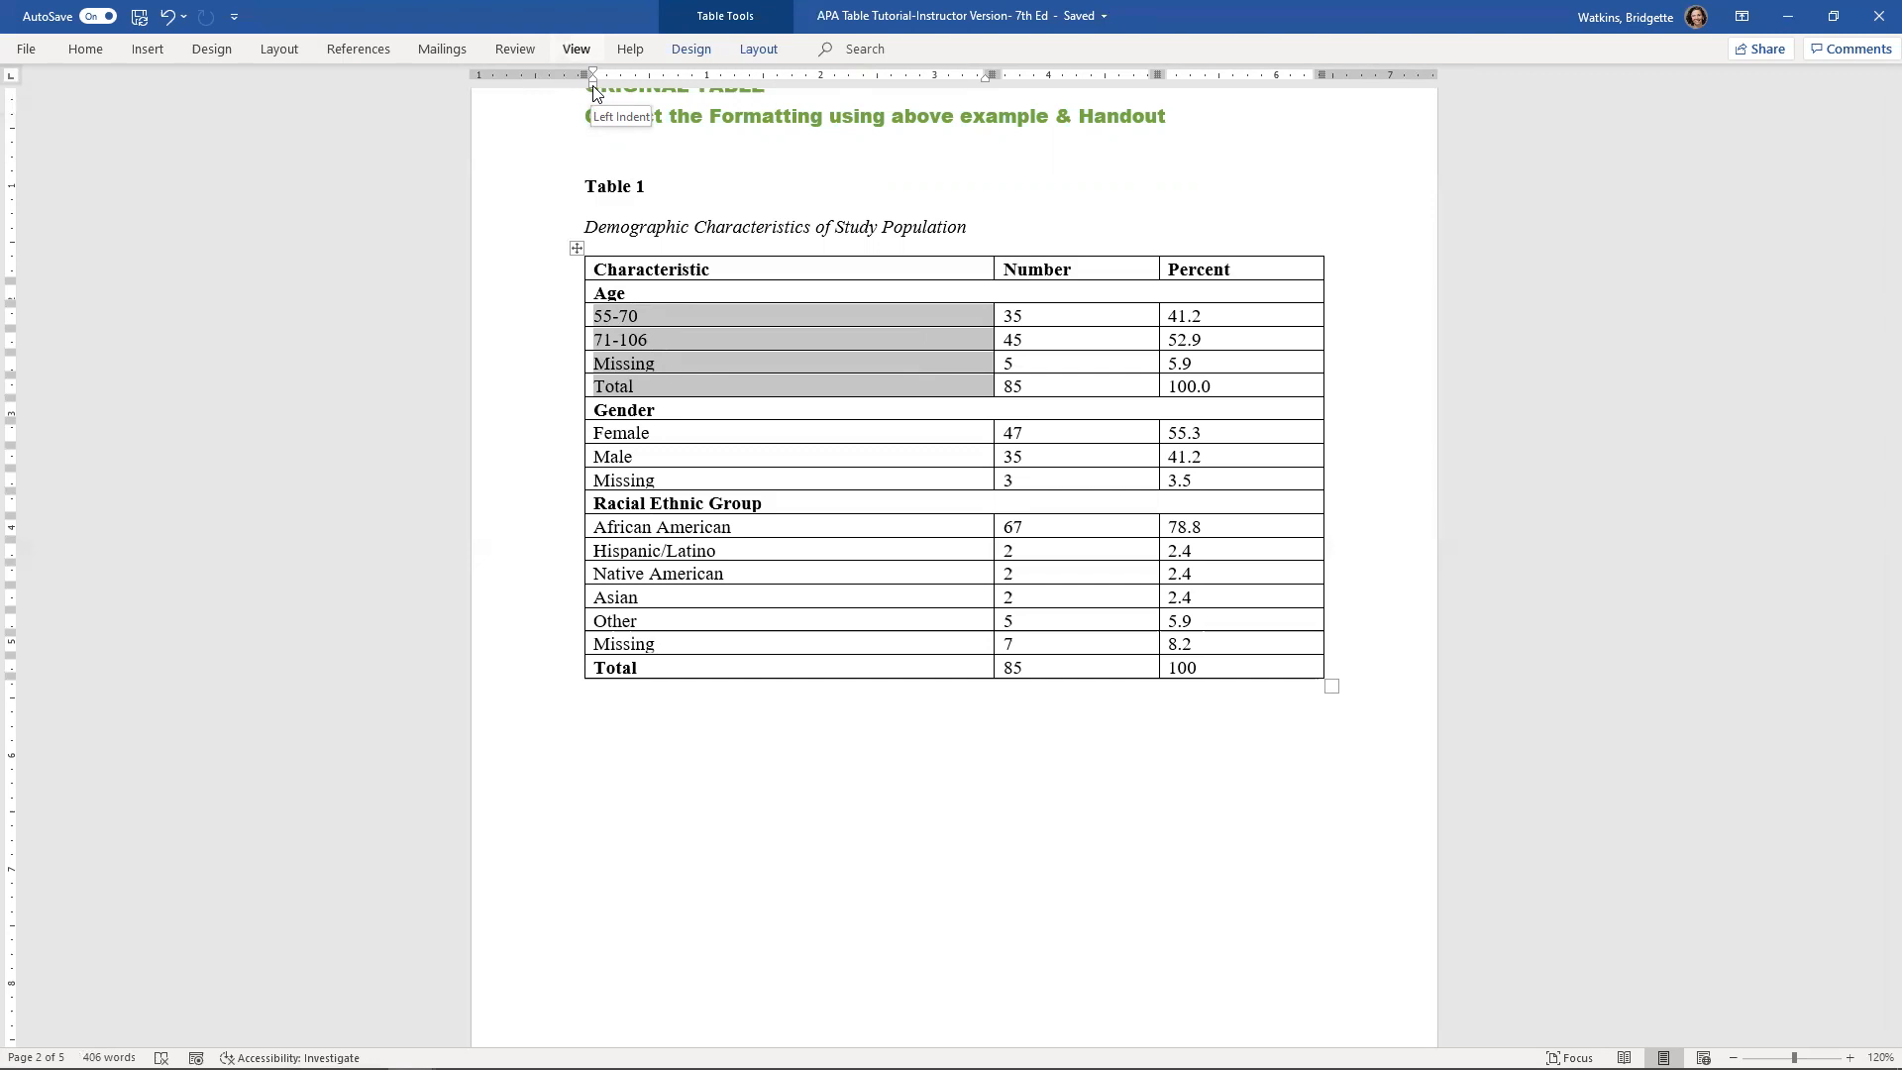
left_click_drag(594, 87, 597, 83)
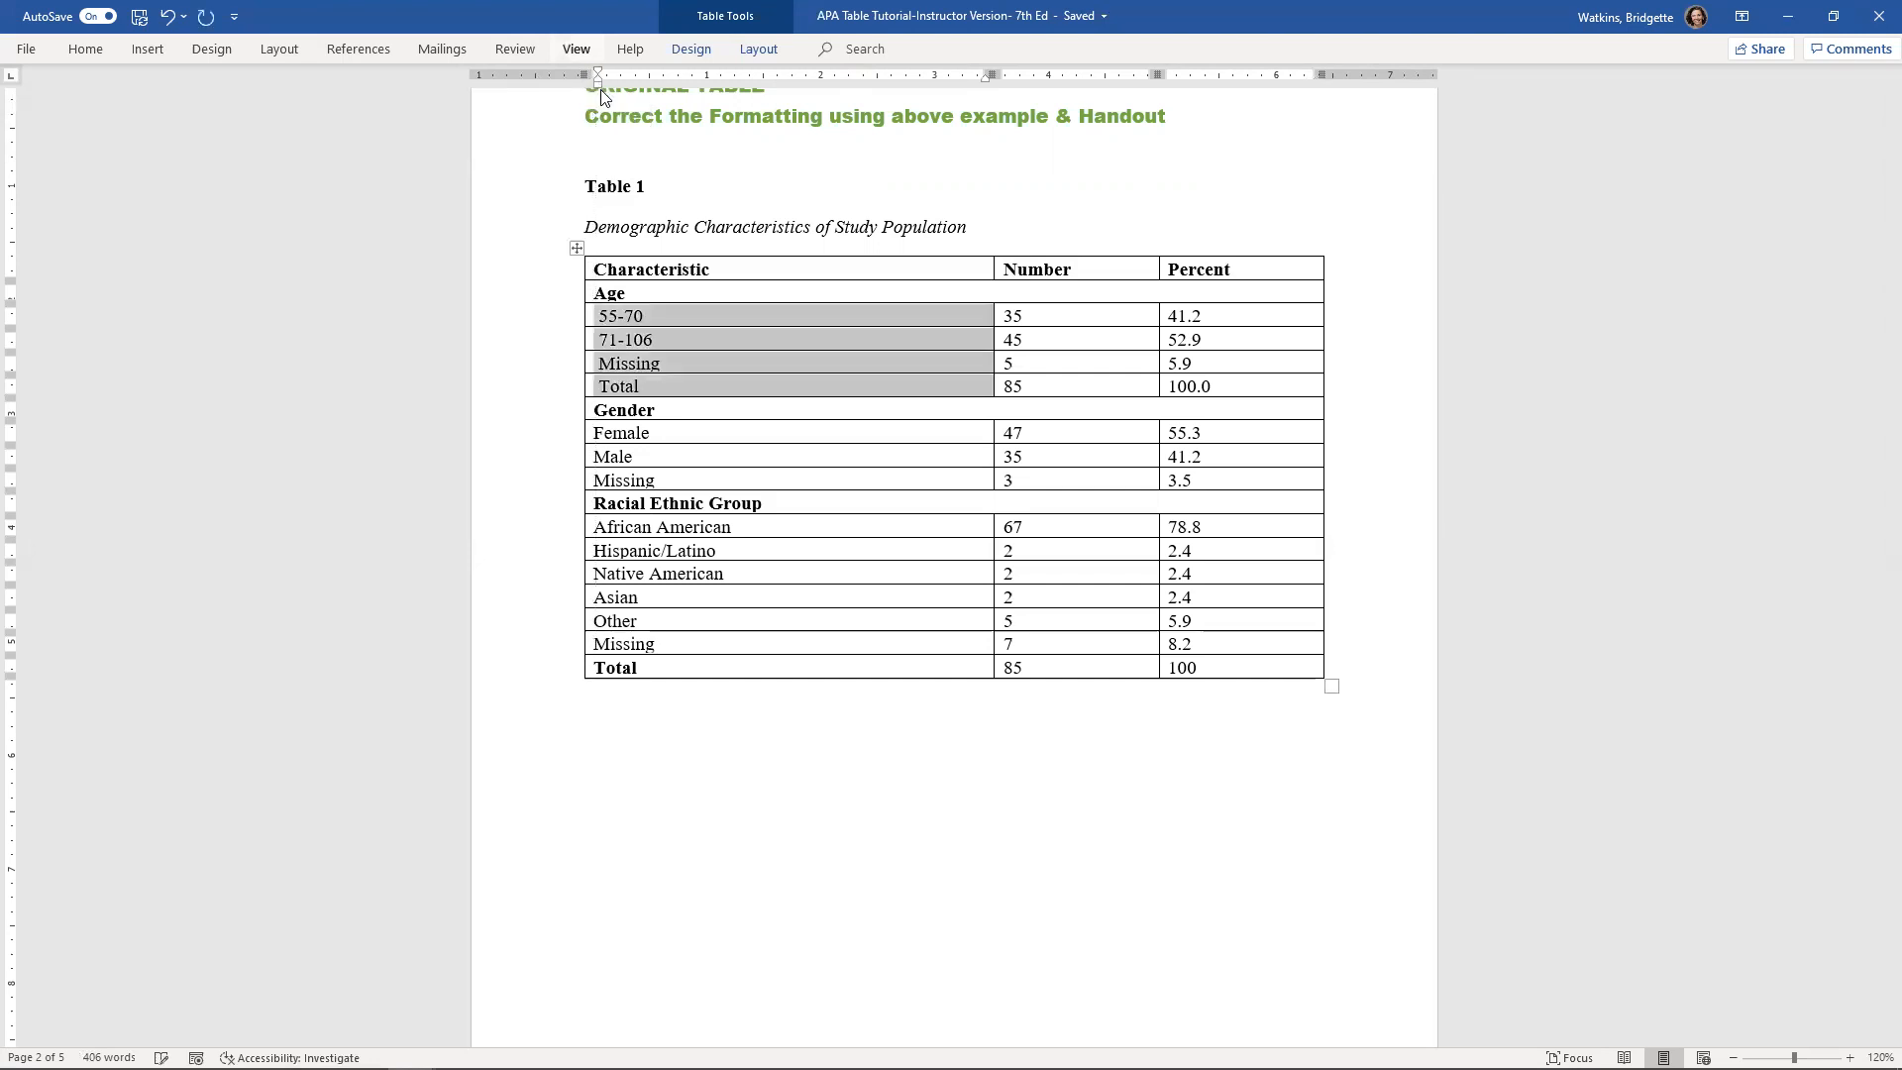
left_click_drag(662, 481, 597, 433)
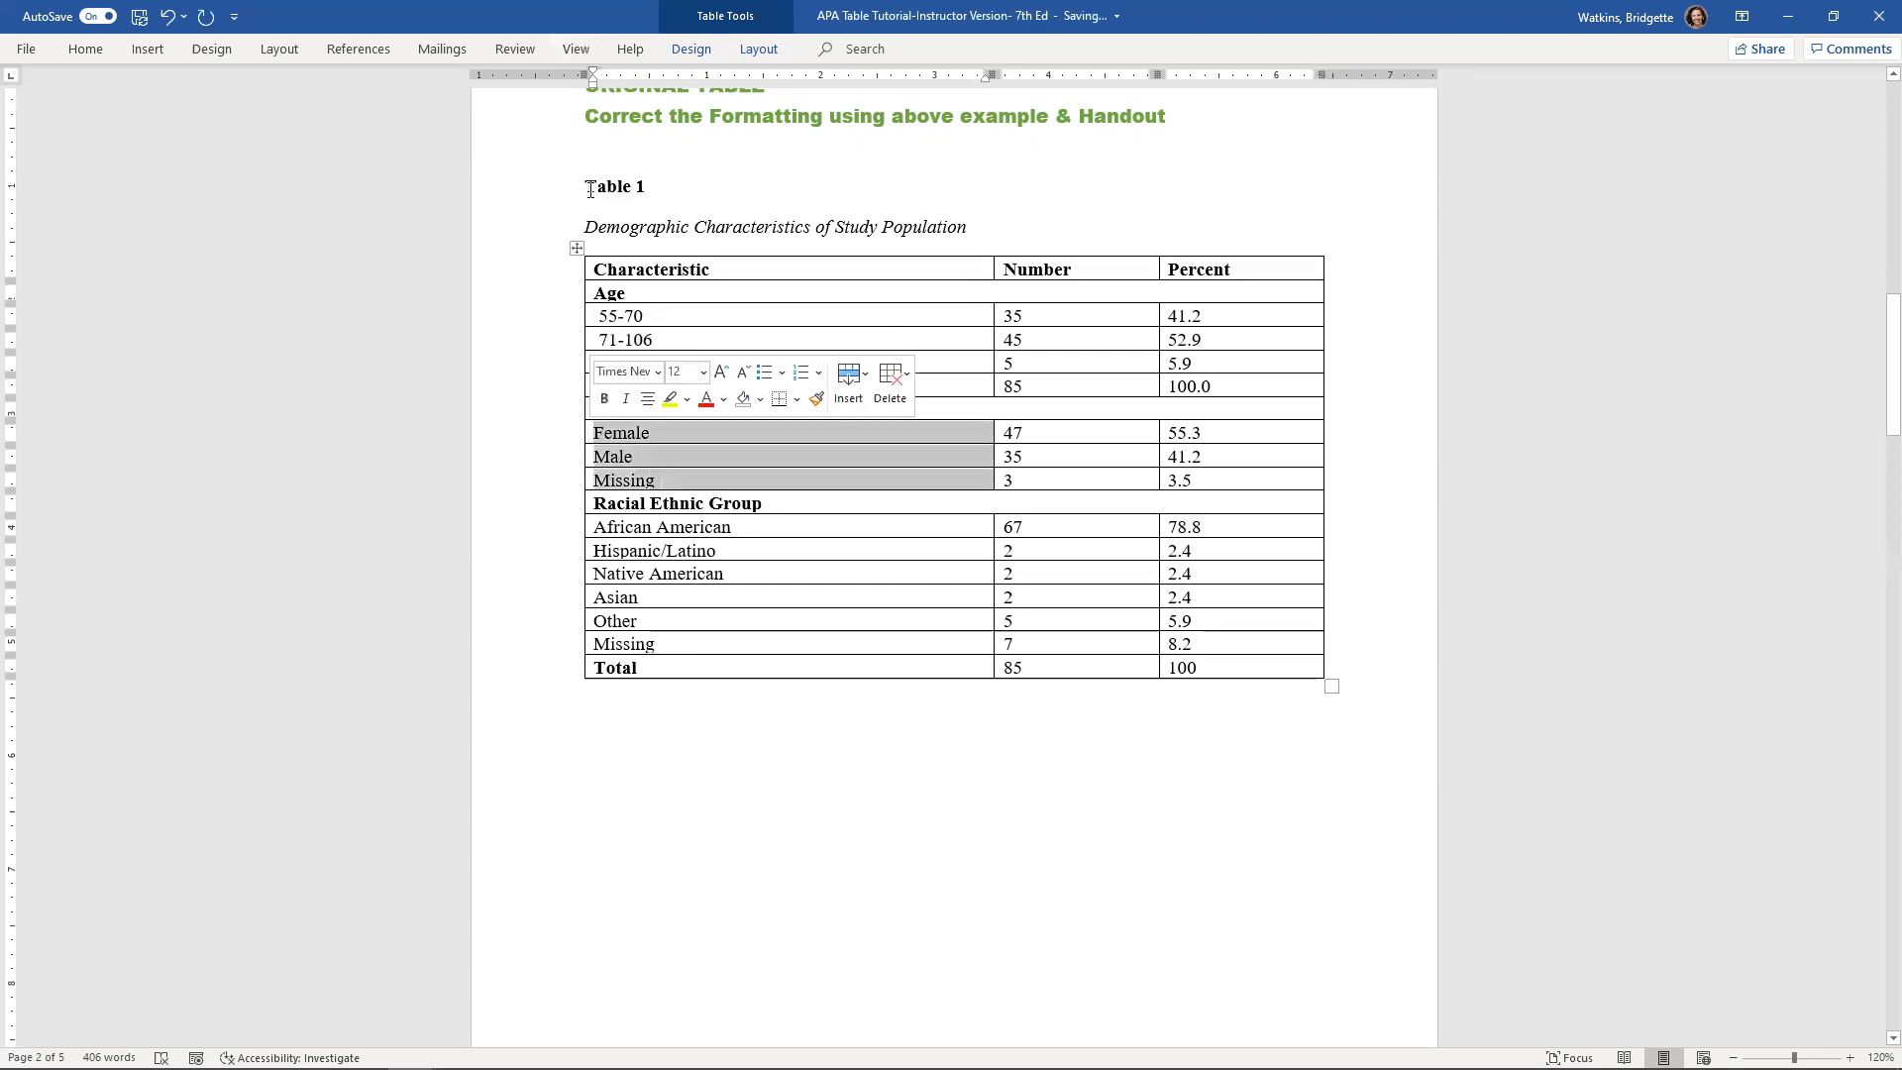
left_click_drag(594, 84, 598, 84)
left_click_drag(666, 646, 604, 527)
left_click_drag(594, 85, 604, 84)
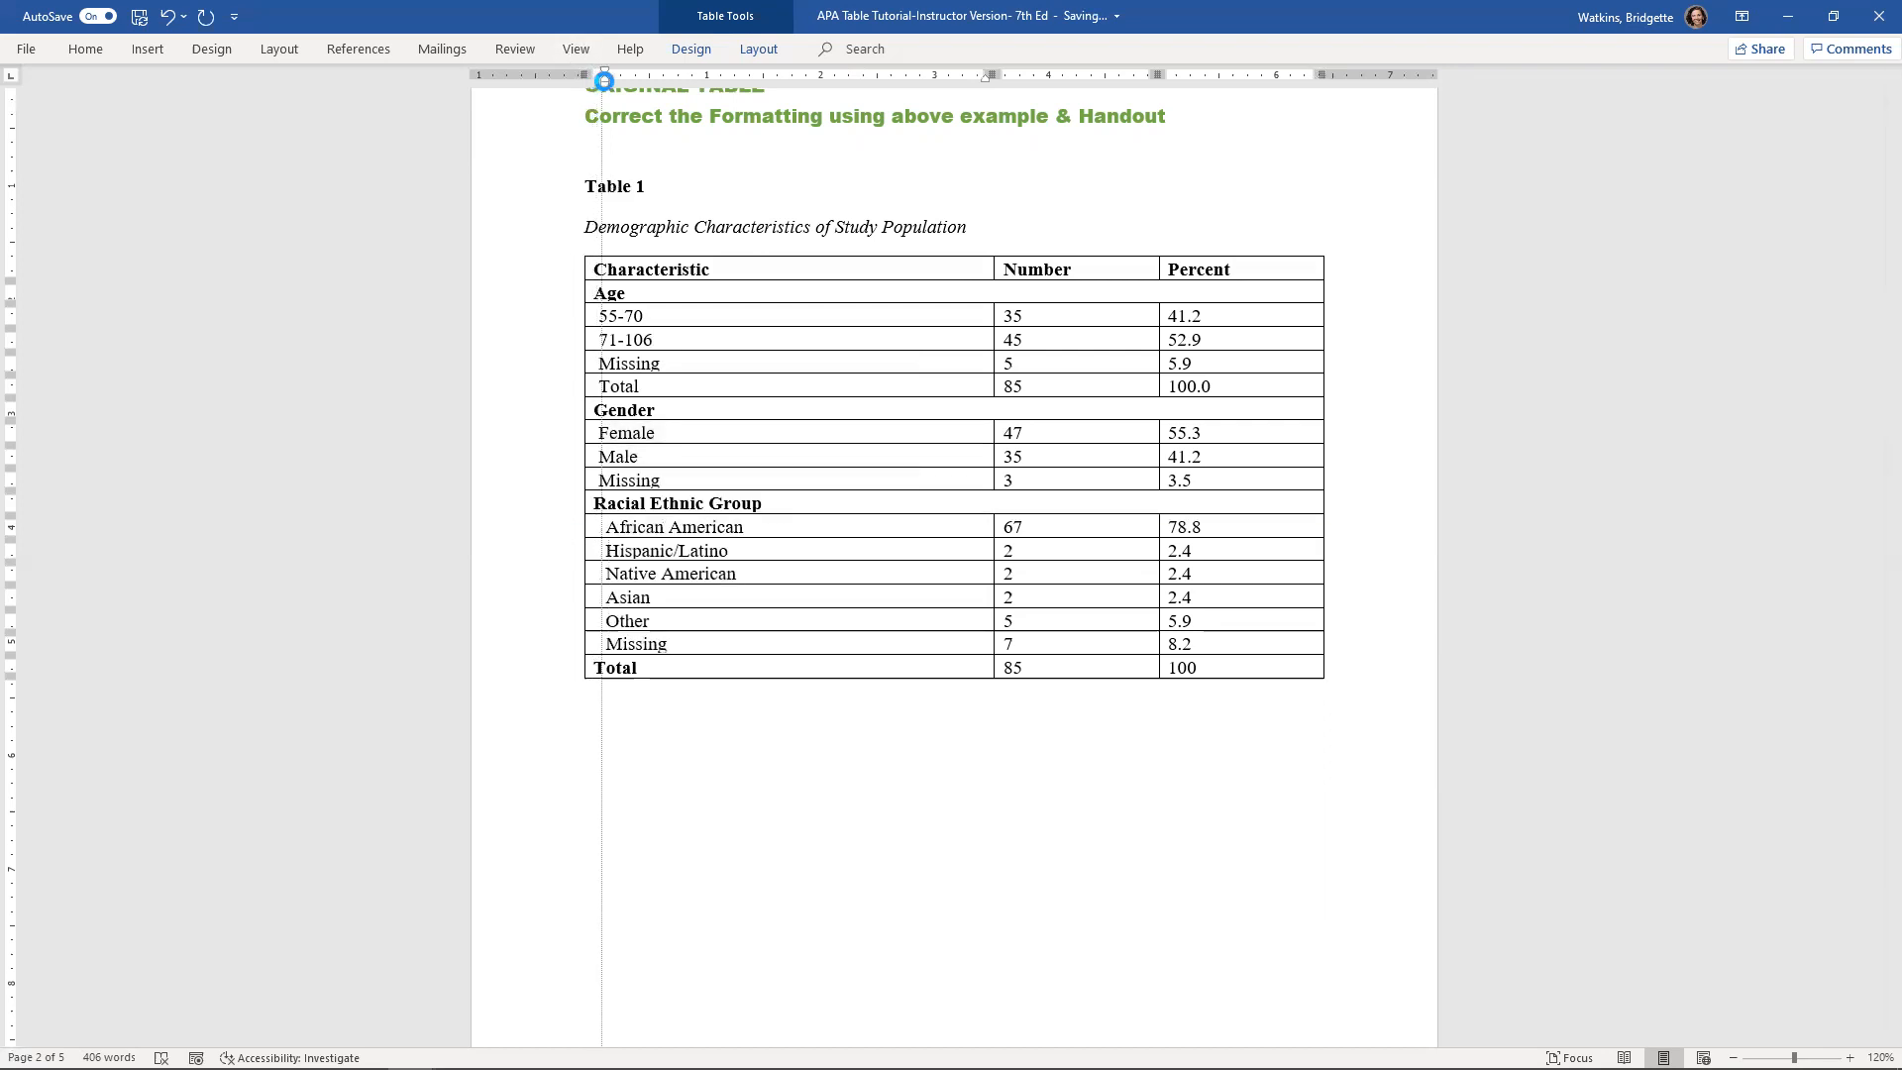
Increase the indent of the Gender and Age row labels to match the labels under Racial Ethnic Group
left_click_drag(678, 475, 634, 433)
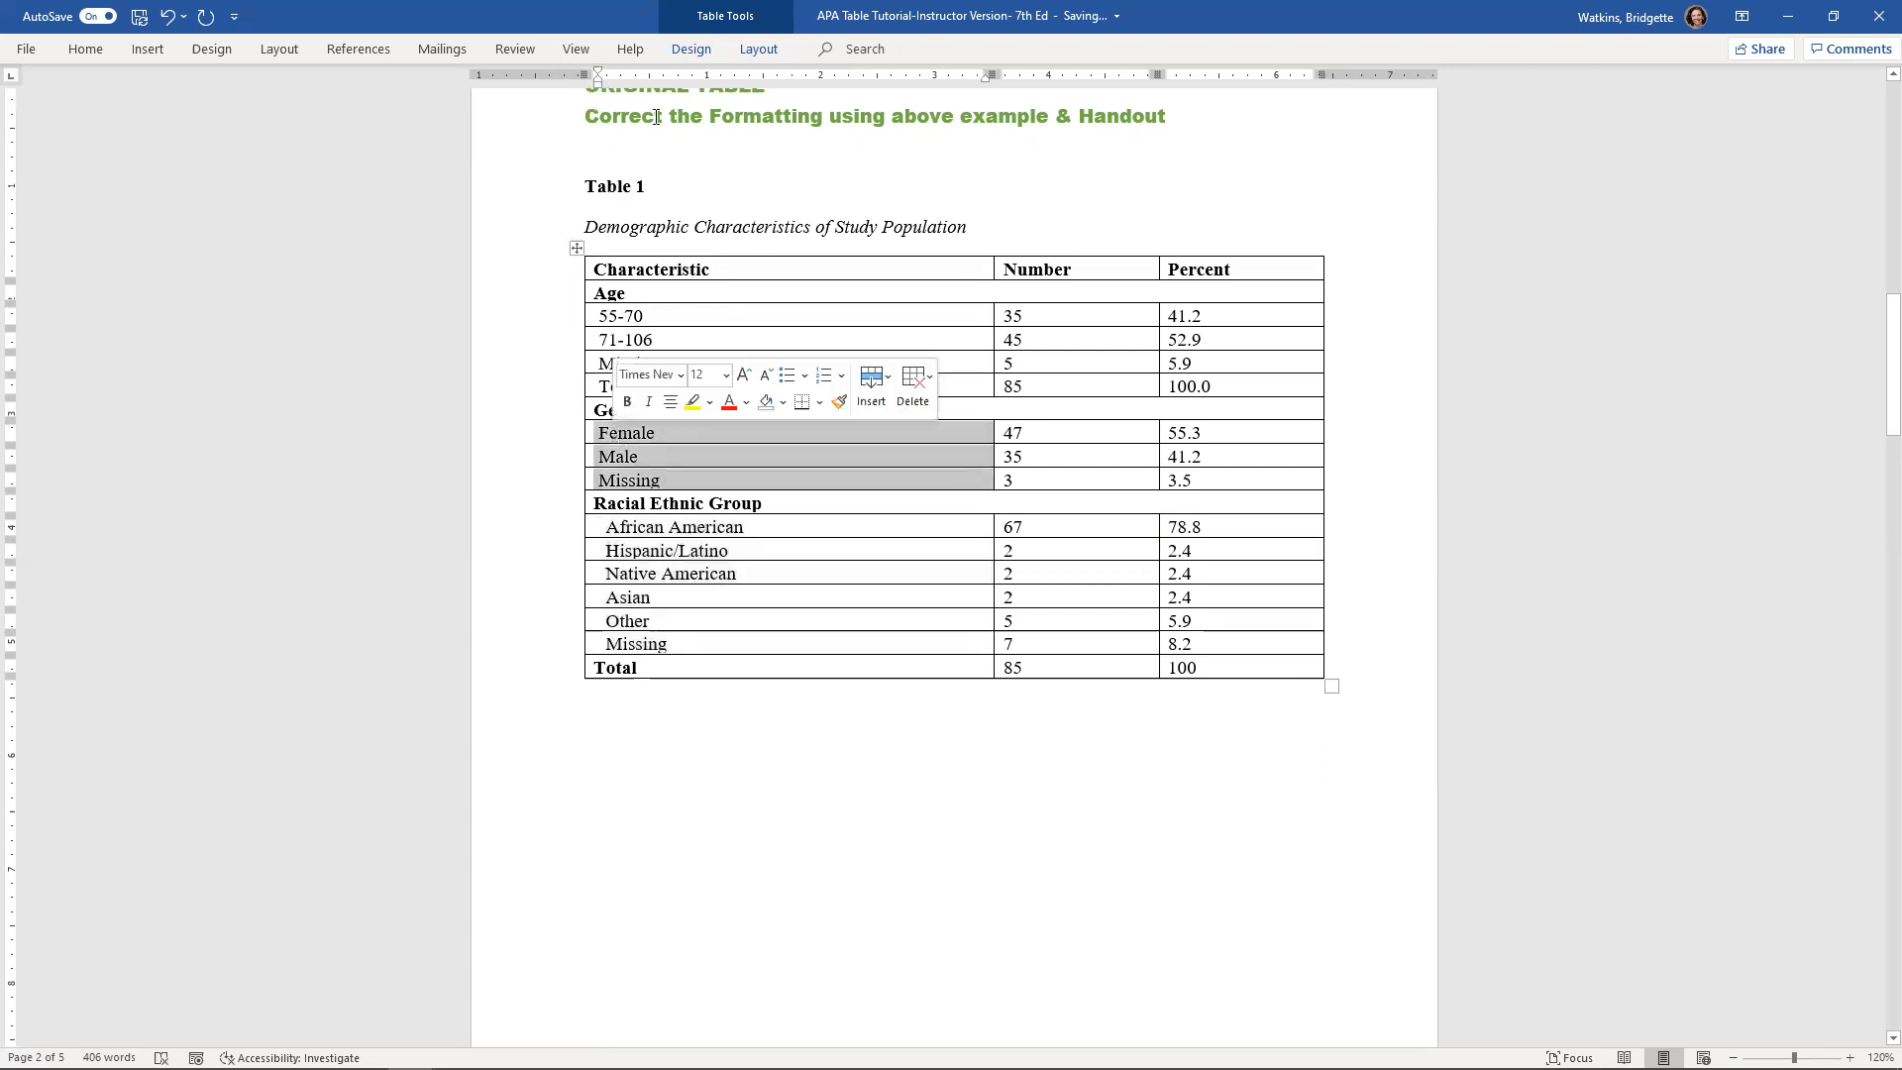
left_click_drag(600, 88, 607, 88)
left_click_drag(623, 344, 619, 386)
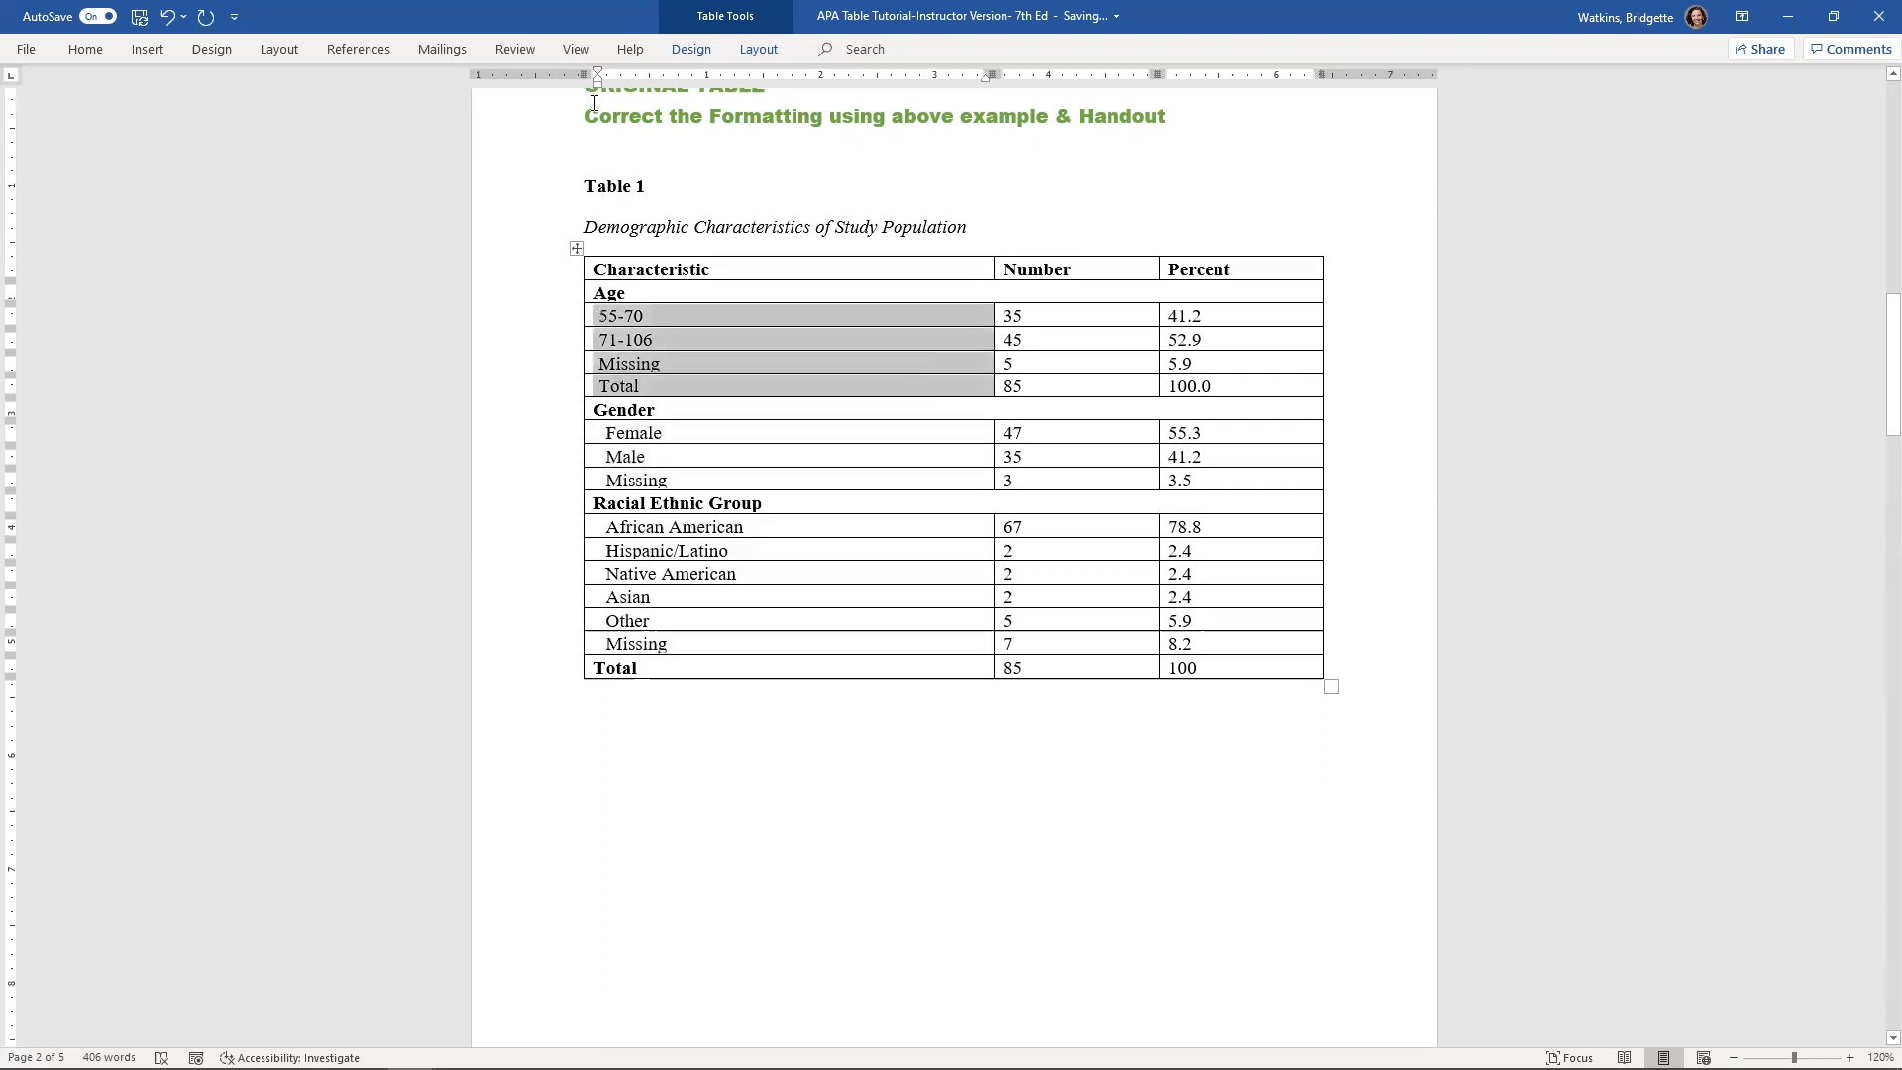
left_click_drag(599, 88, 607, 88)
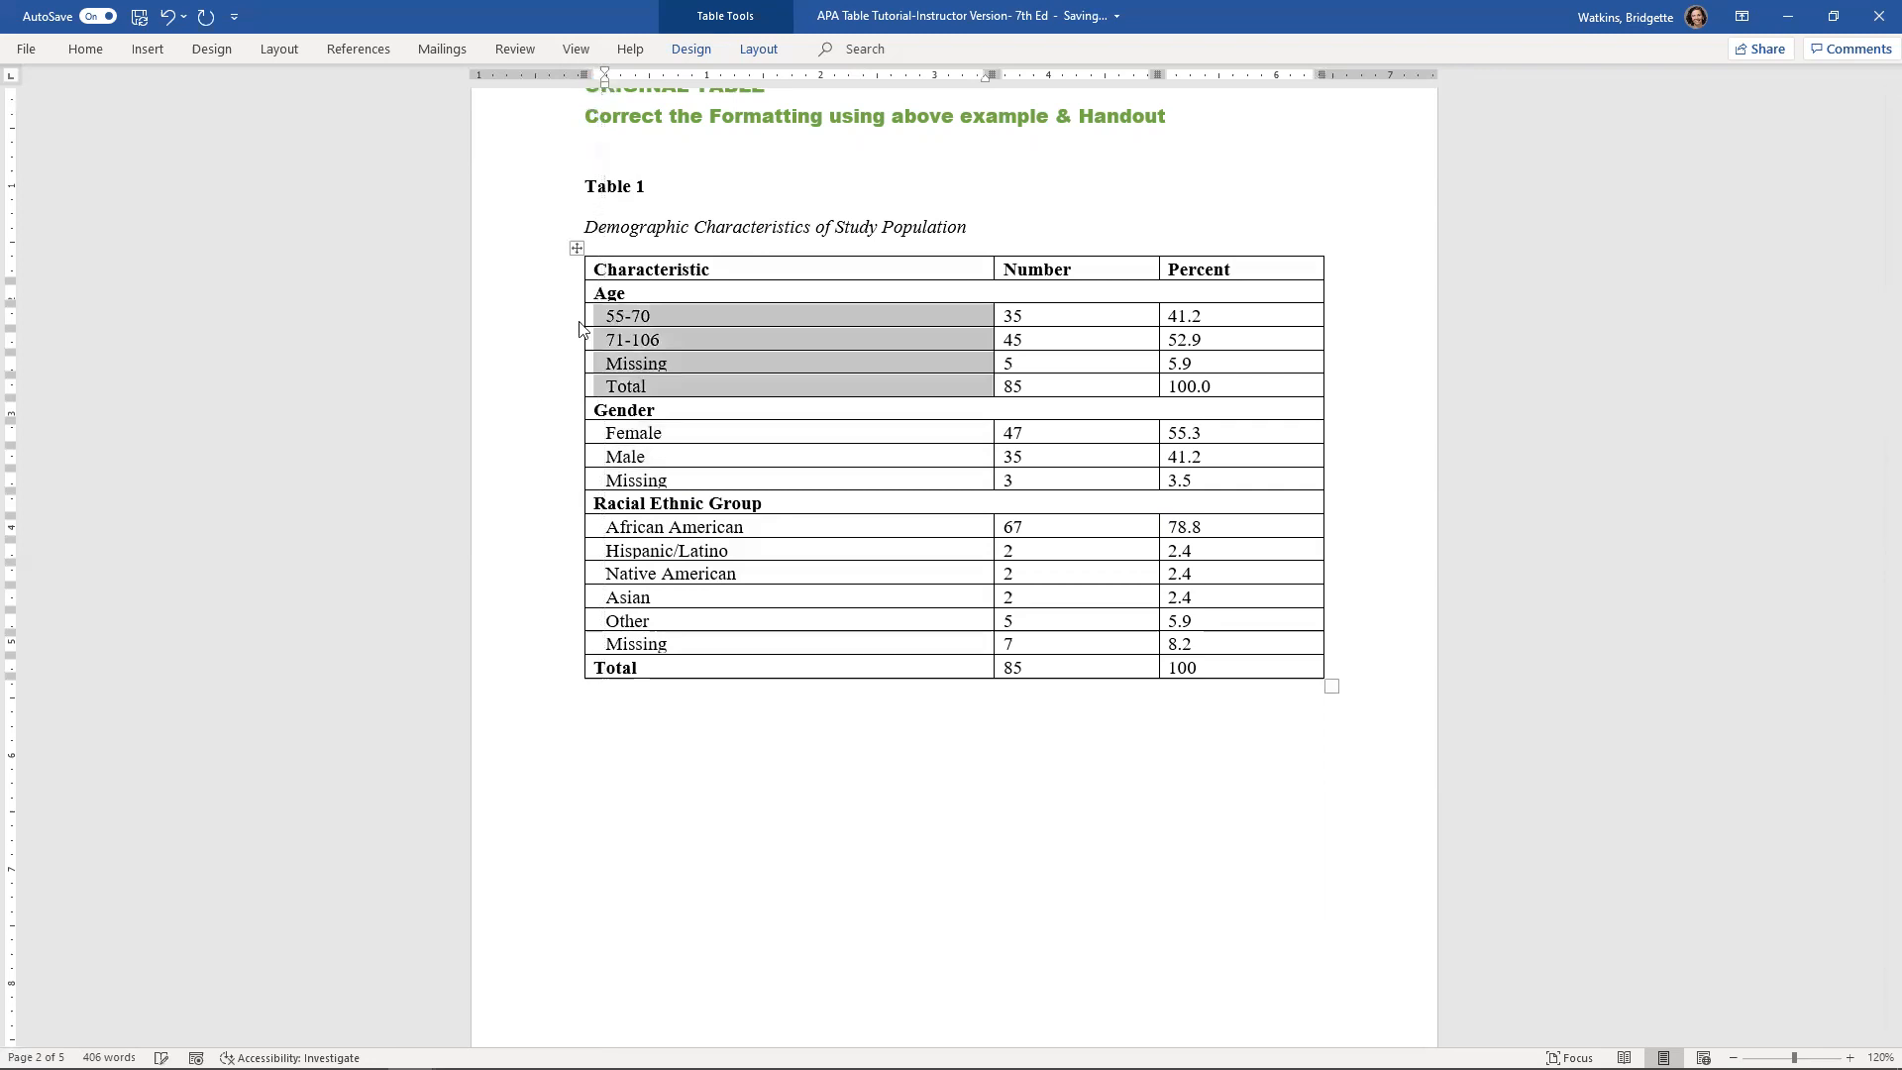
left_click(634, 341)
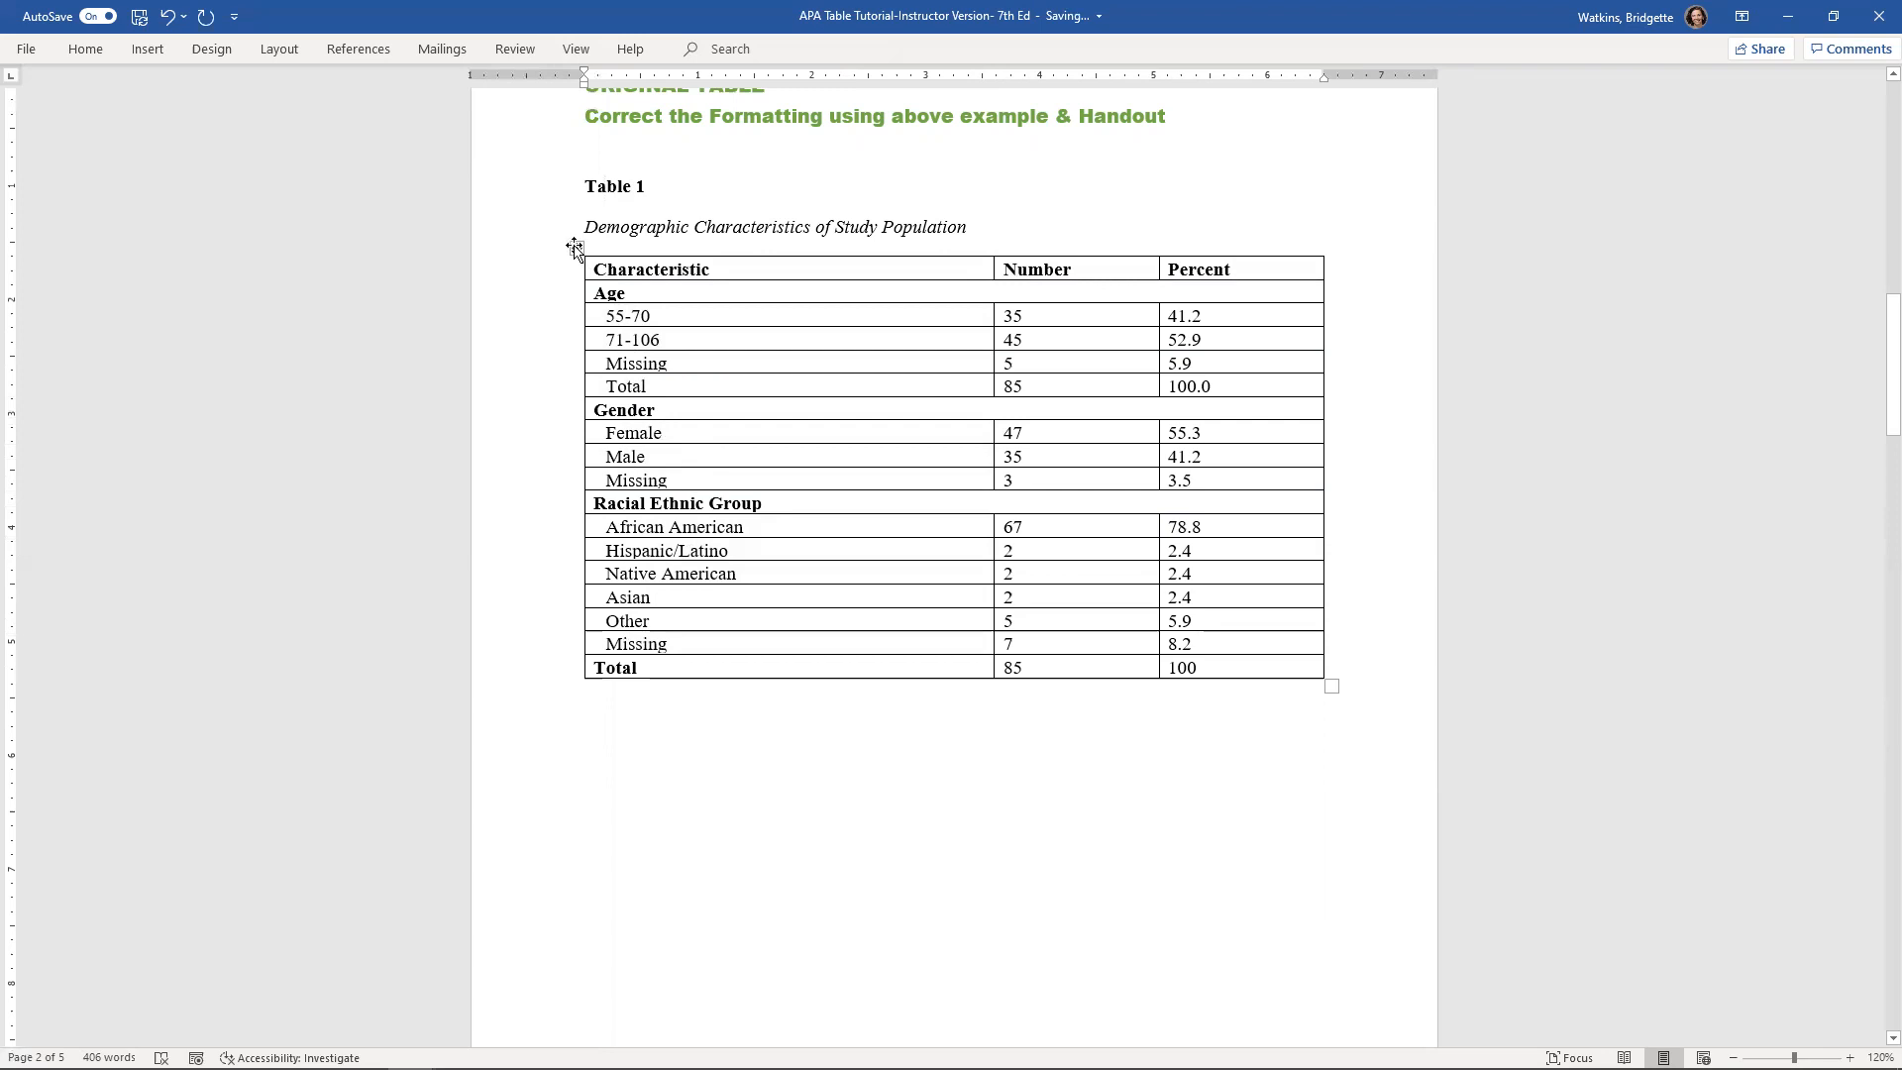
Remove the bold formatting from all text in the original table
left_click(575, 247)
left_click(588, 214)
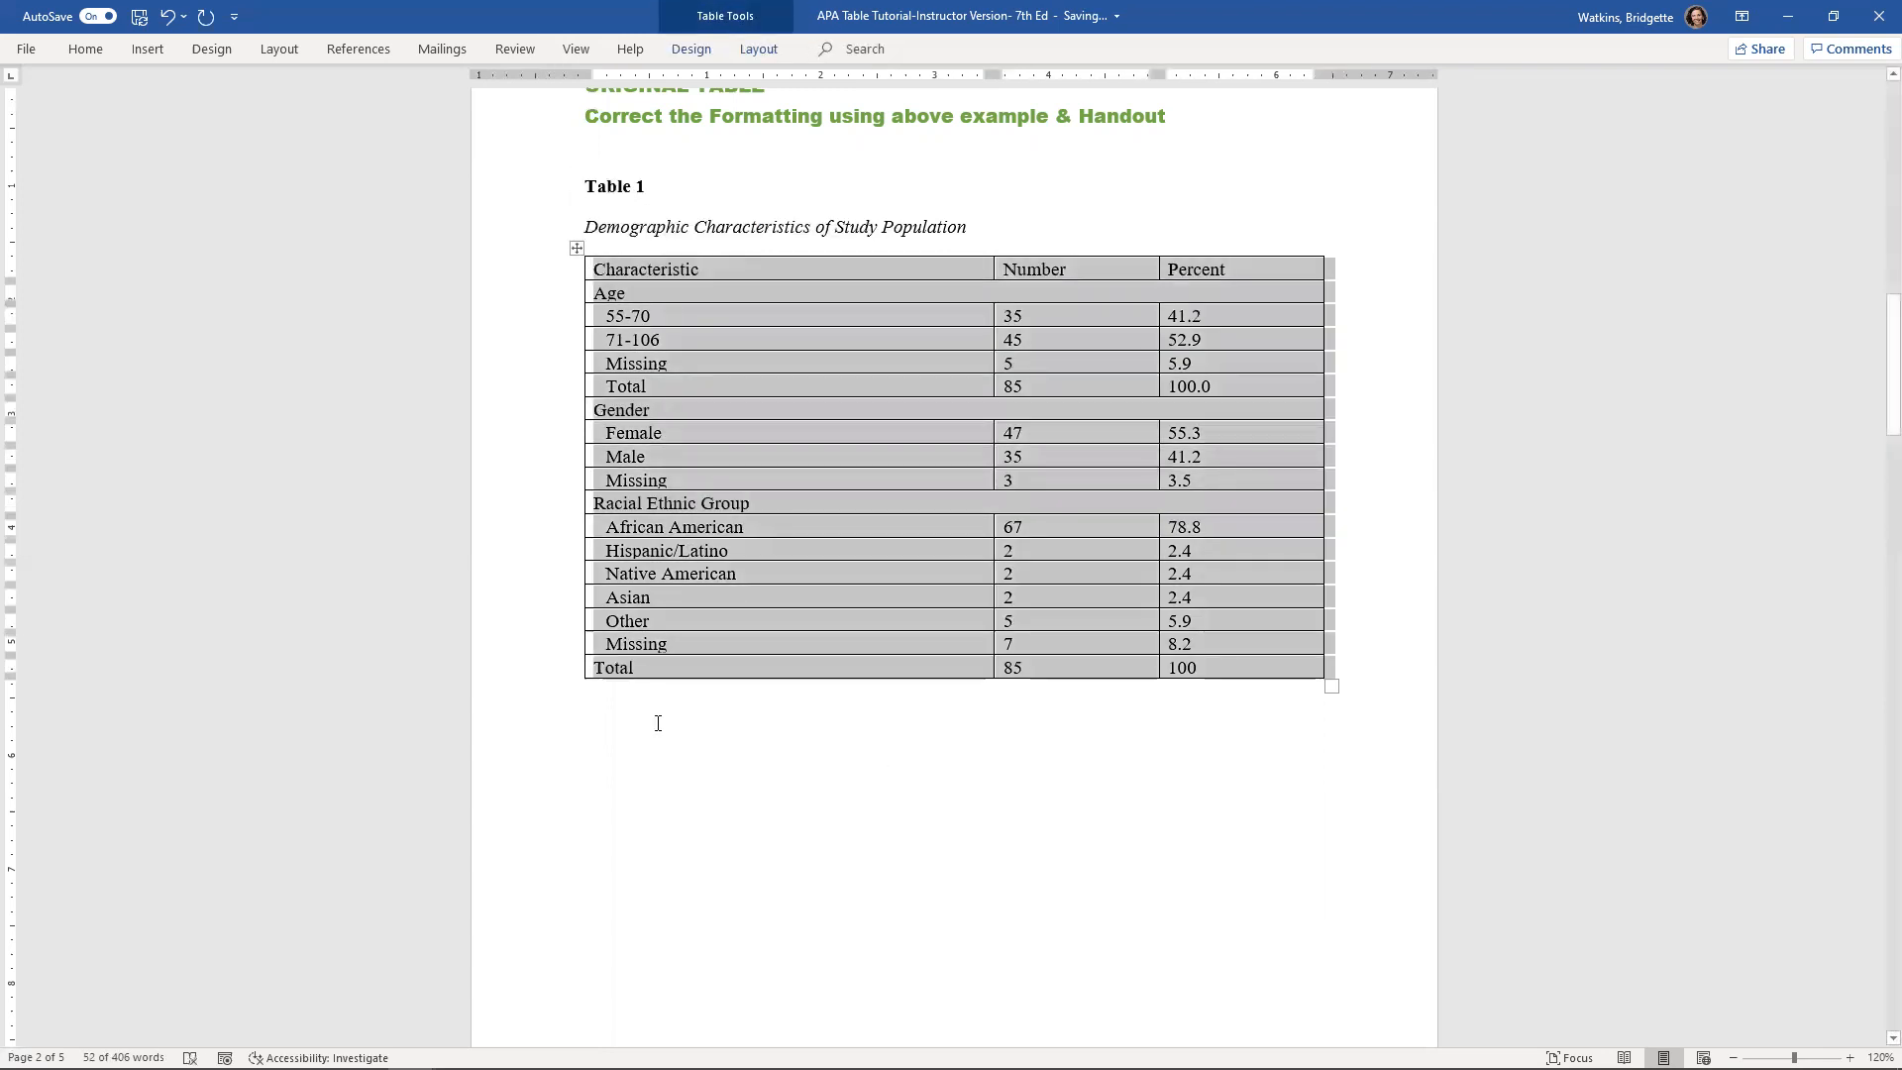
left_click(658, 723)
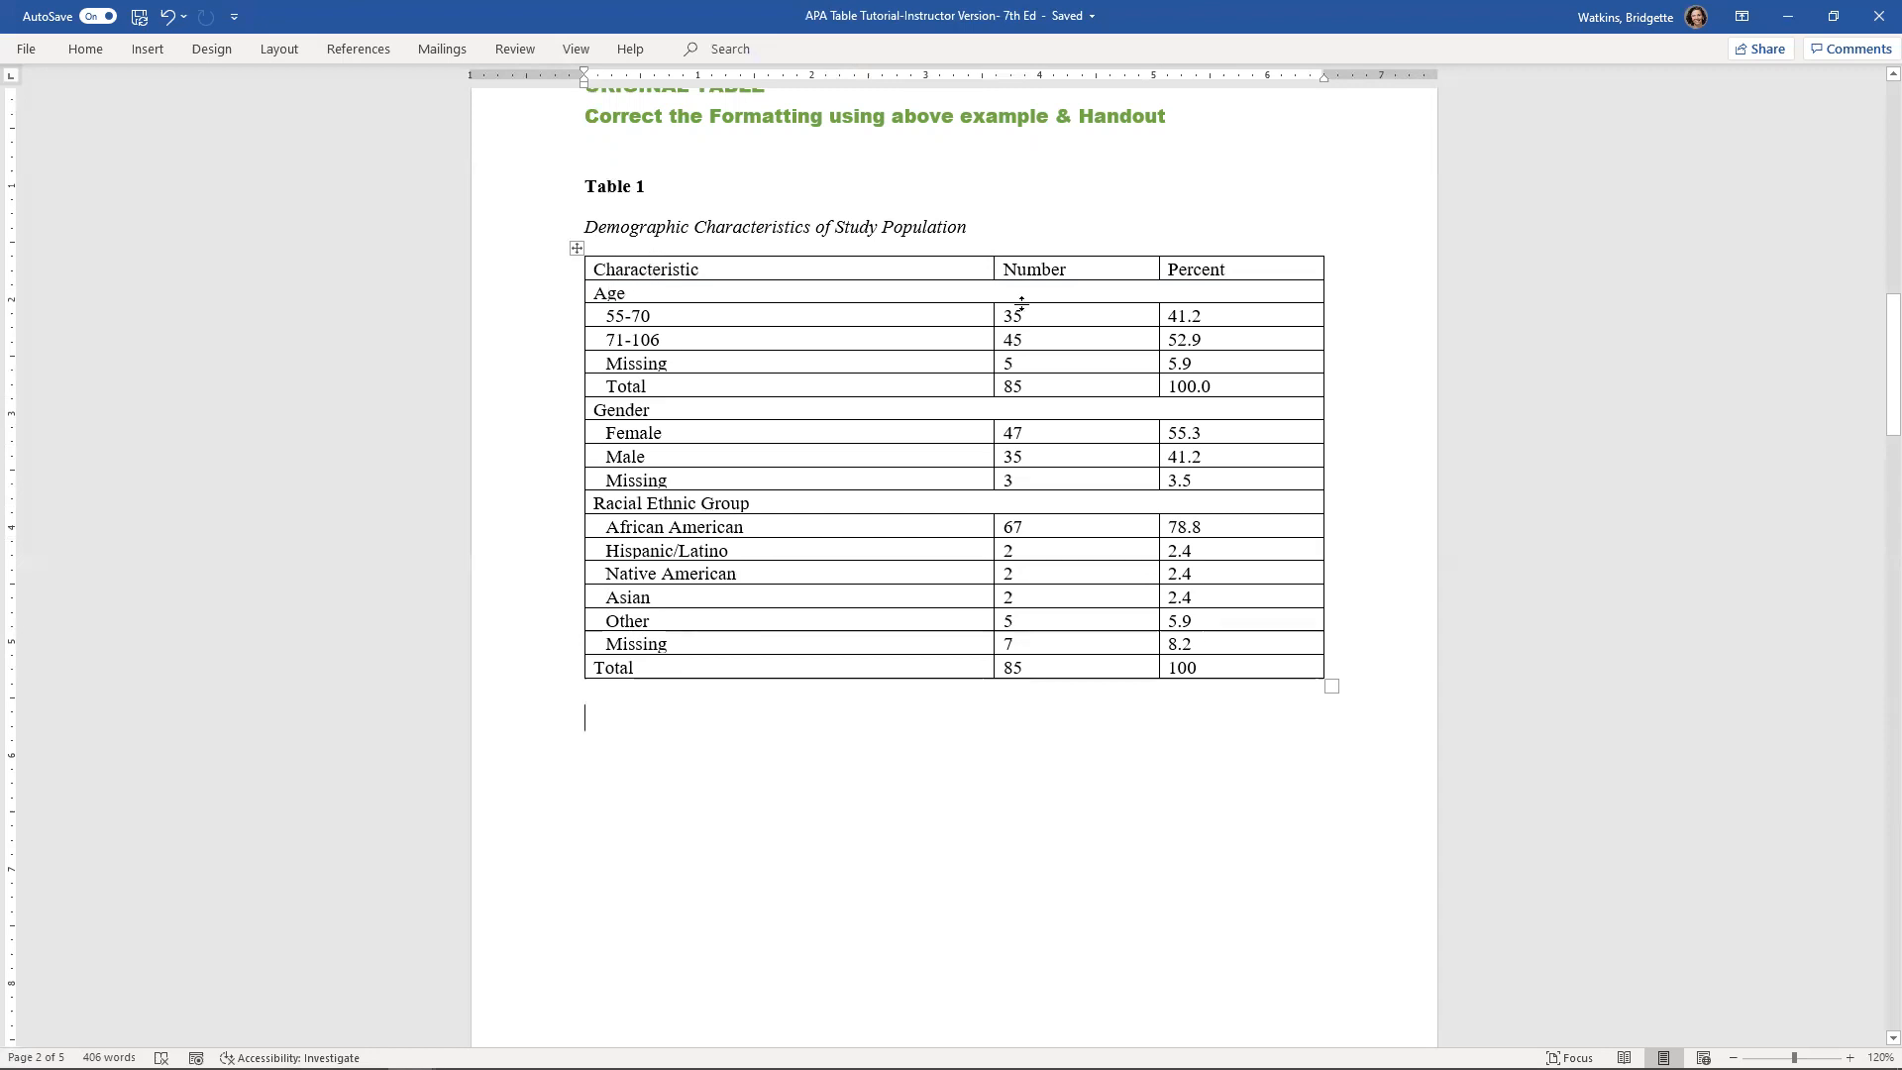
Center the column headings Characteristic, Number and Percent in their cells
left_click(597, 272)
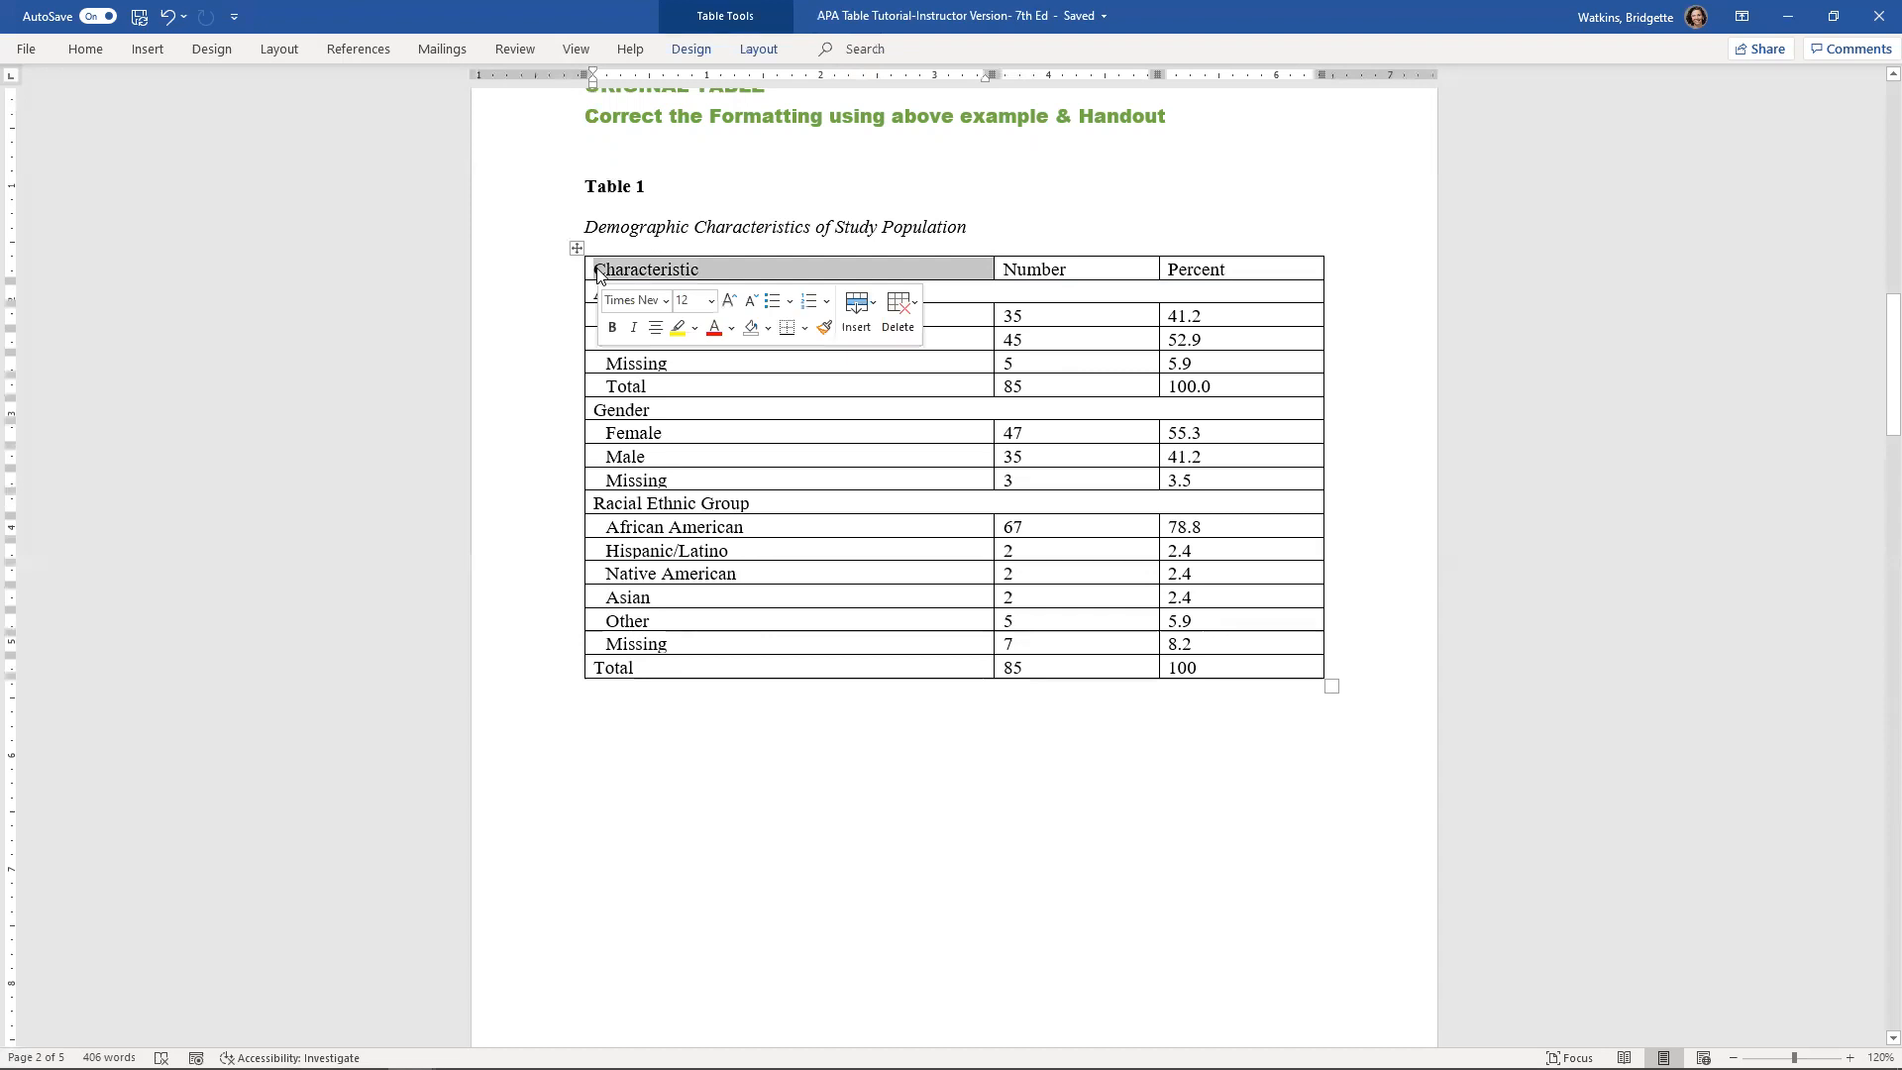
left_click(655, 328)
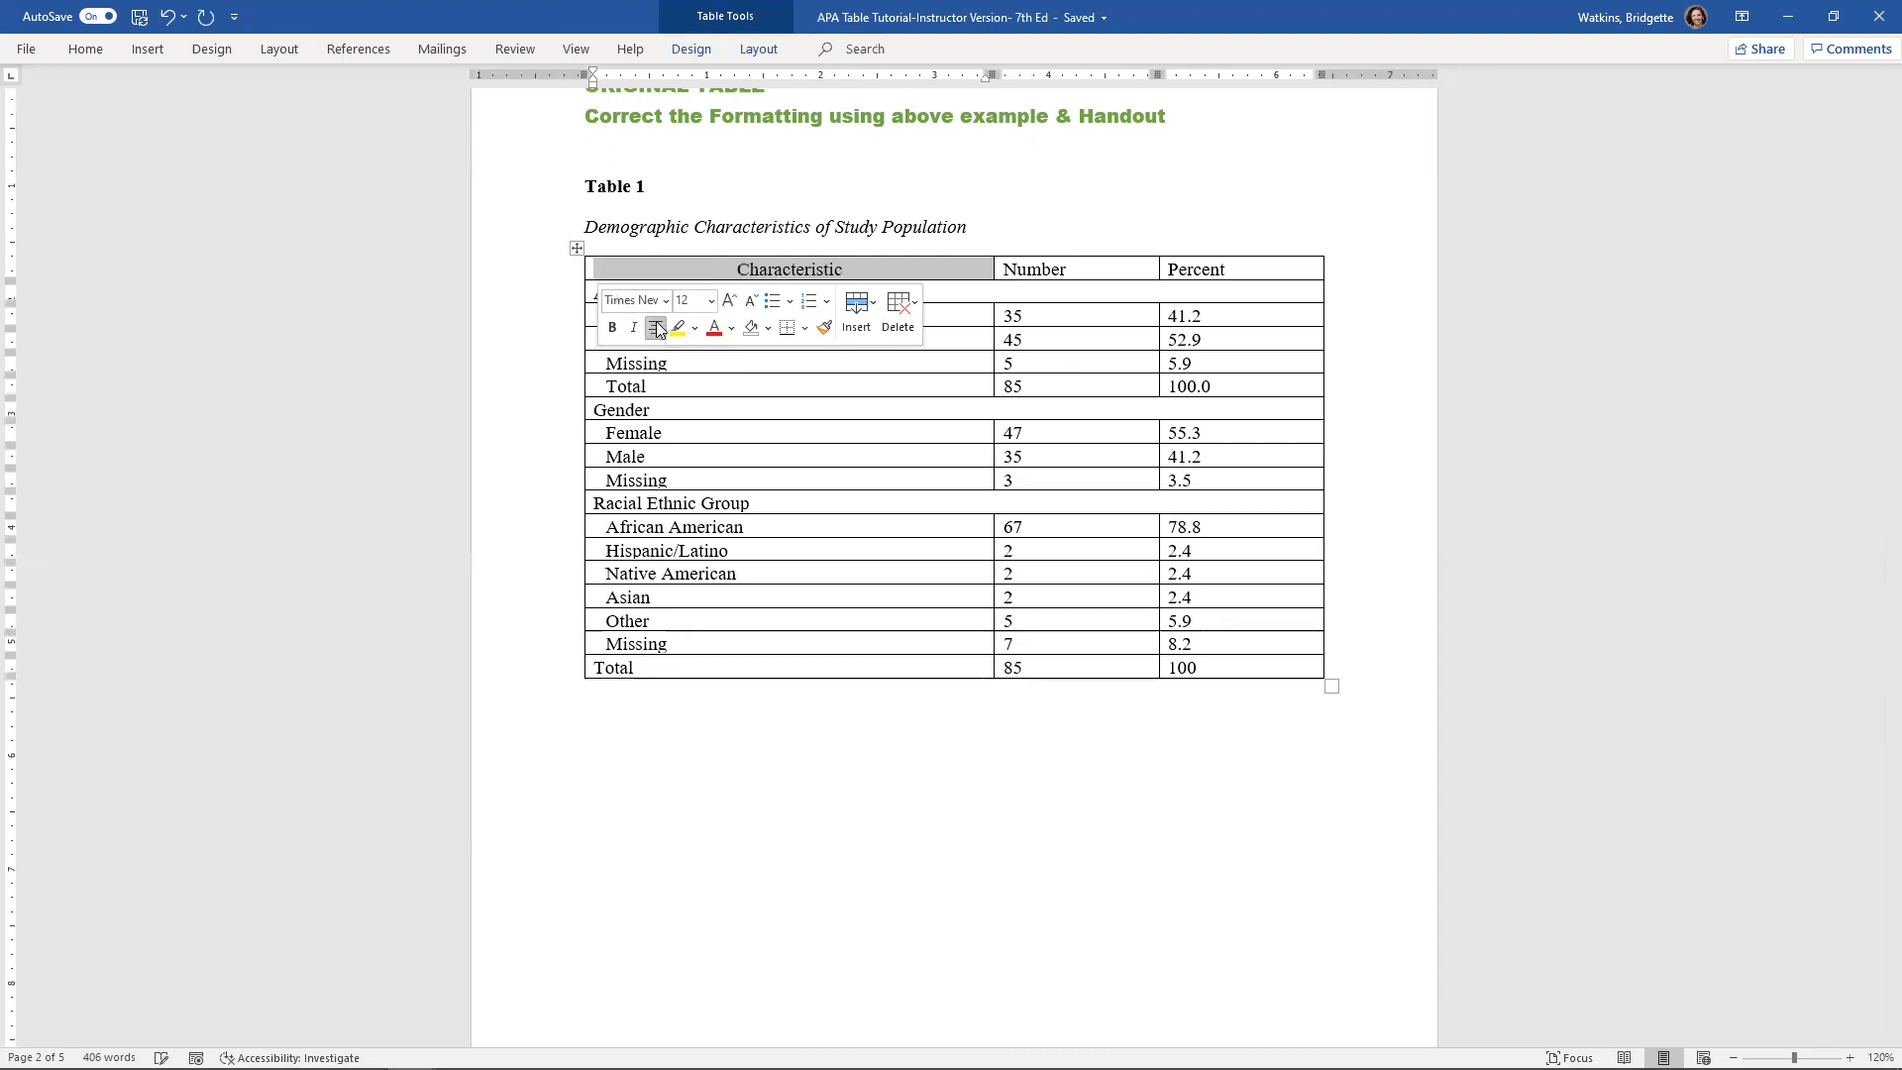
triple_click(1027, 269)
left_click(1087, 331)
triple_click(1203, 271)
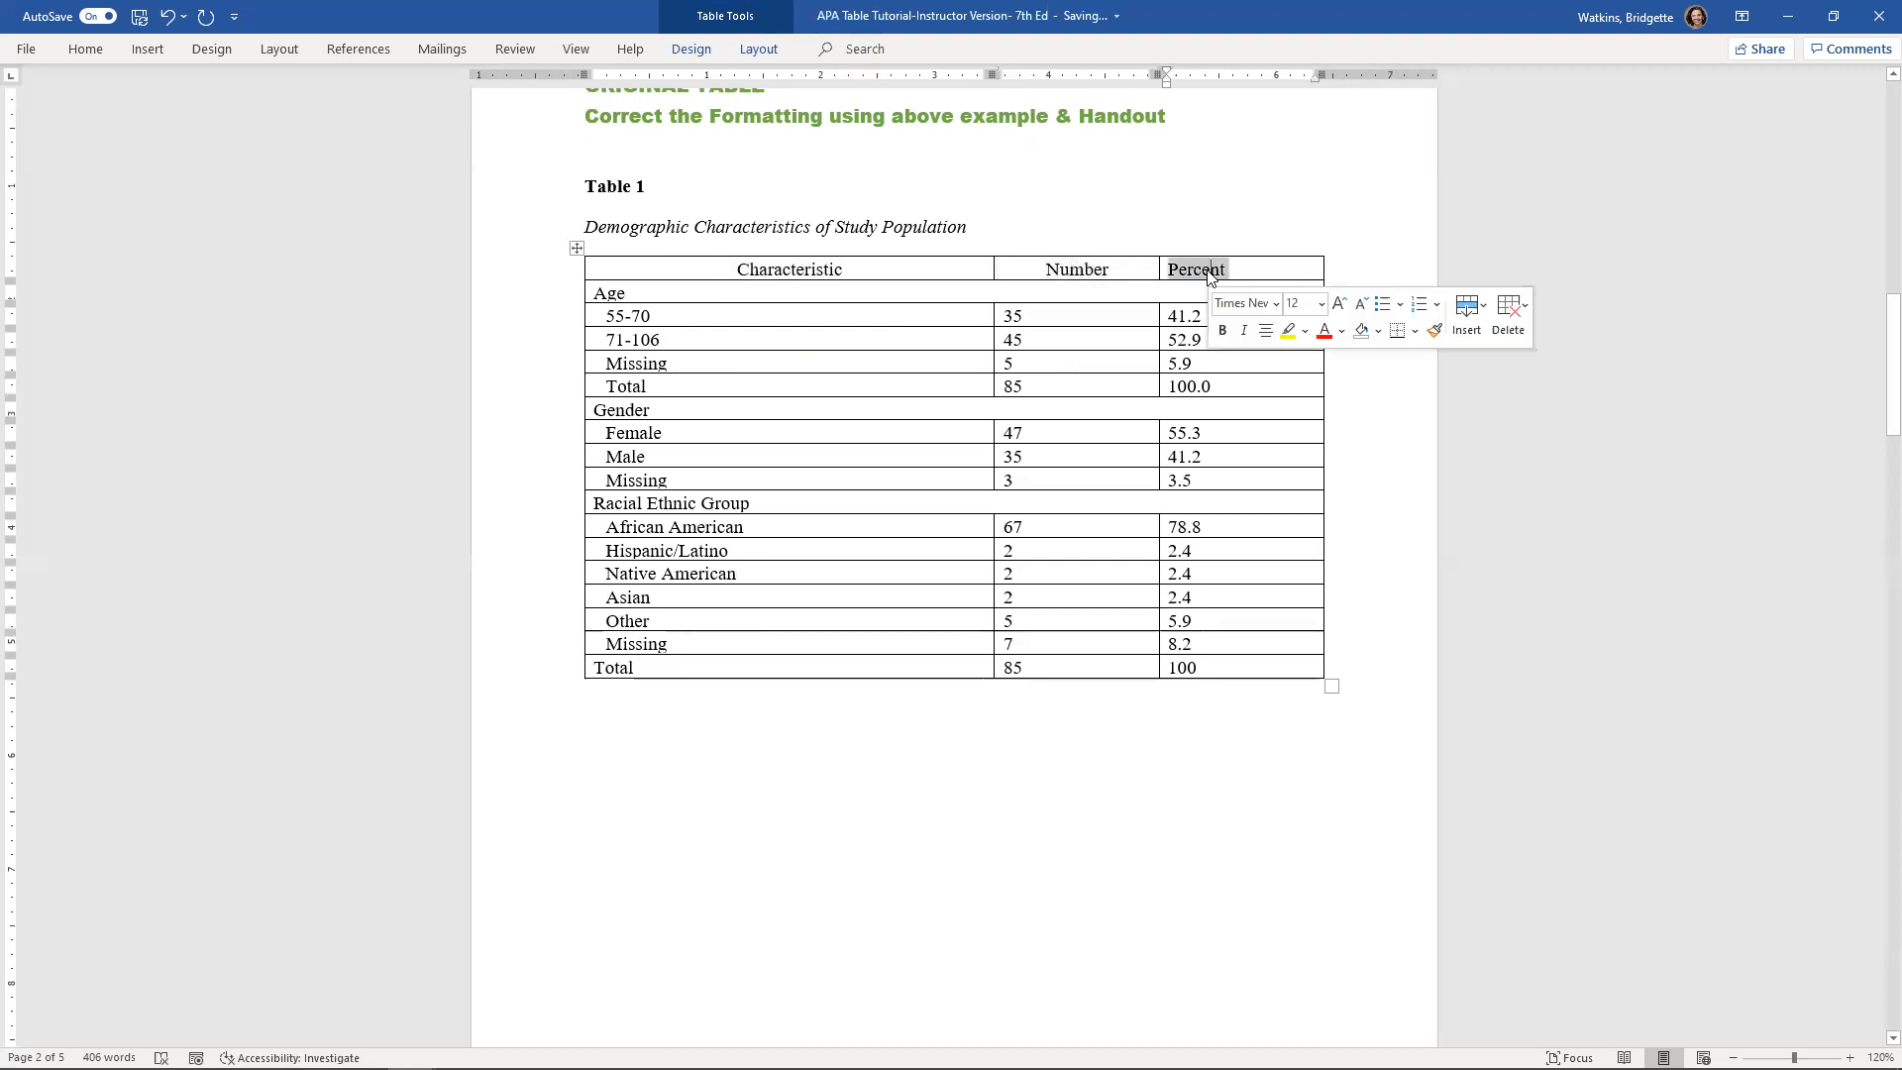
left_click(1267, 333)
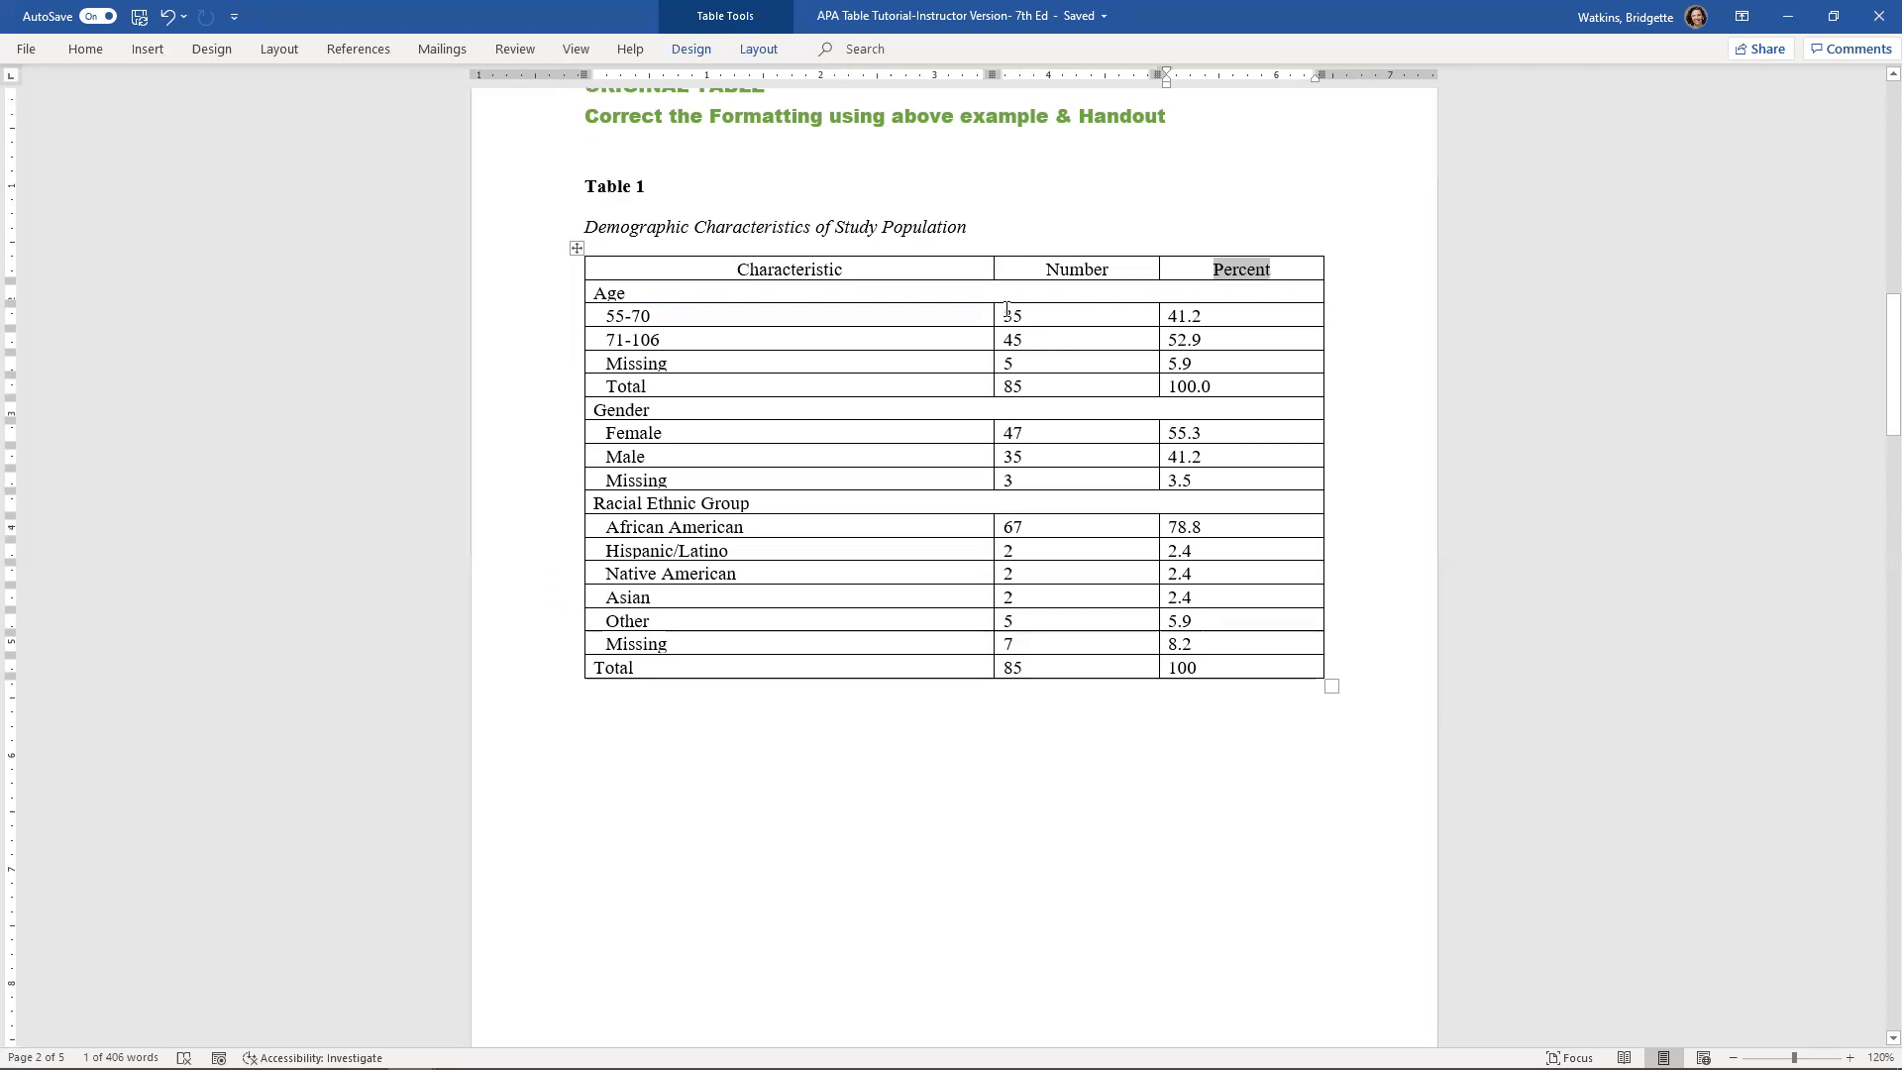
Center the cells of the Number and Percent columns from the 55-70 row down to the Total row
left_click_drag(999, 315, 1230, 667)
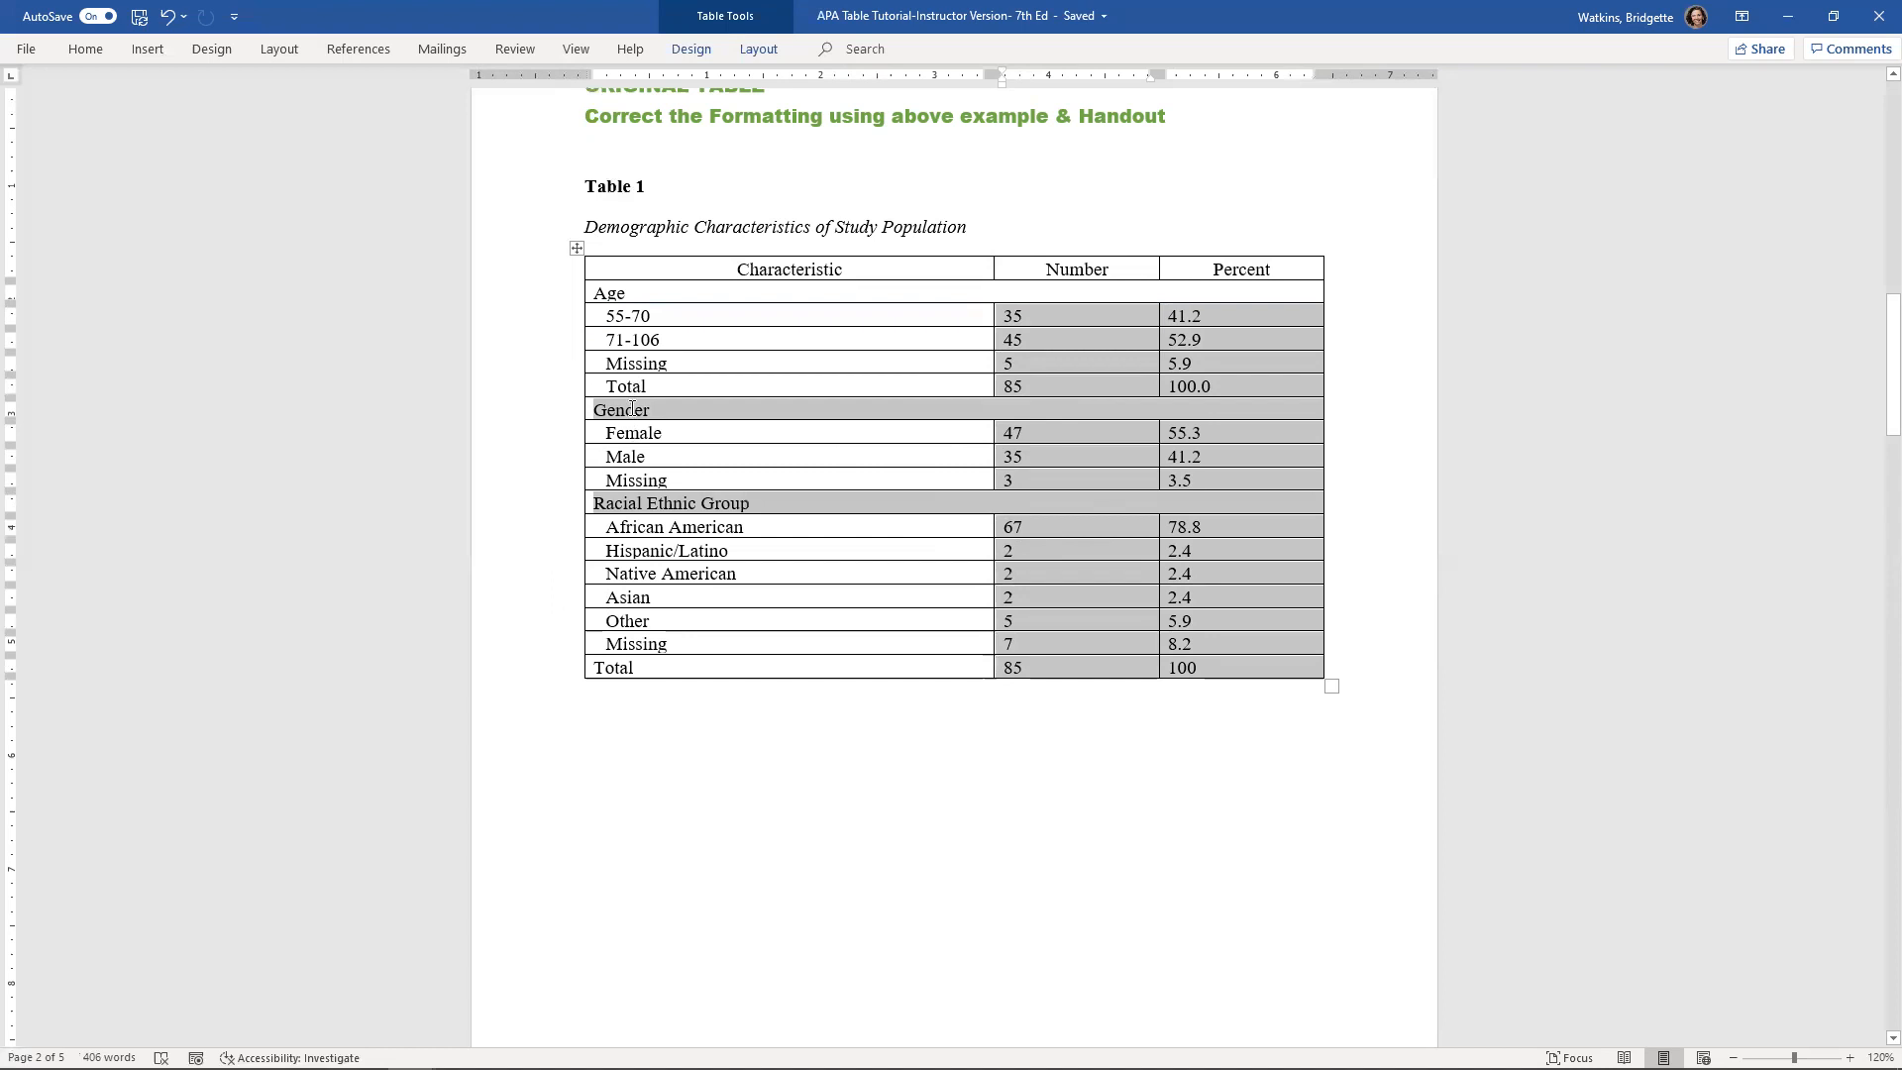
left_click(85, 48)
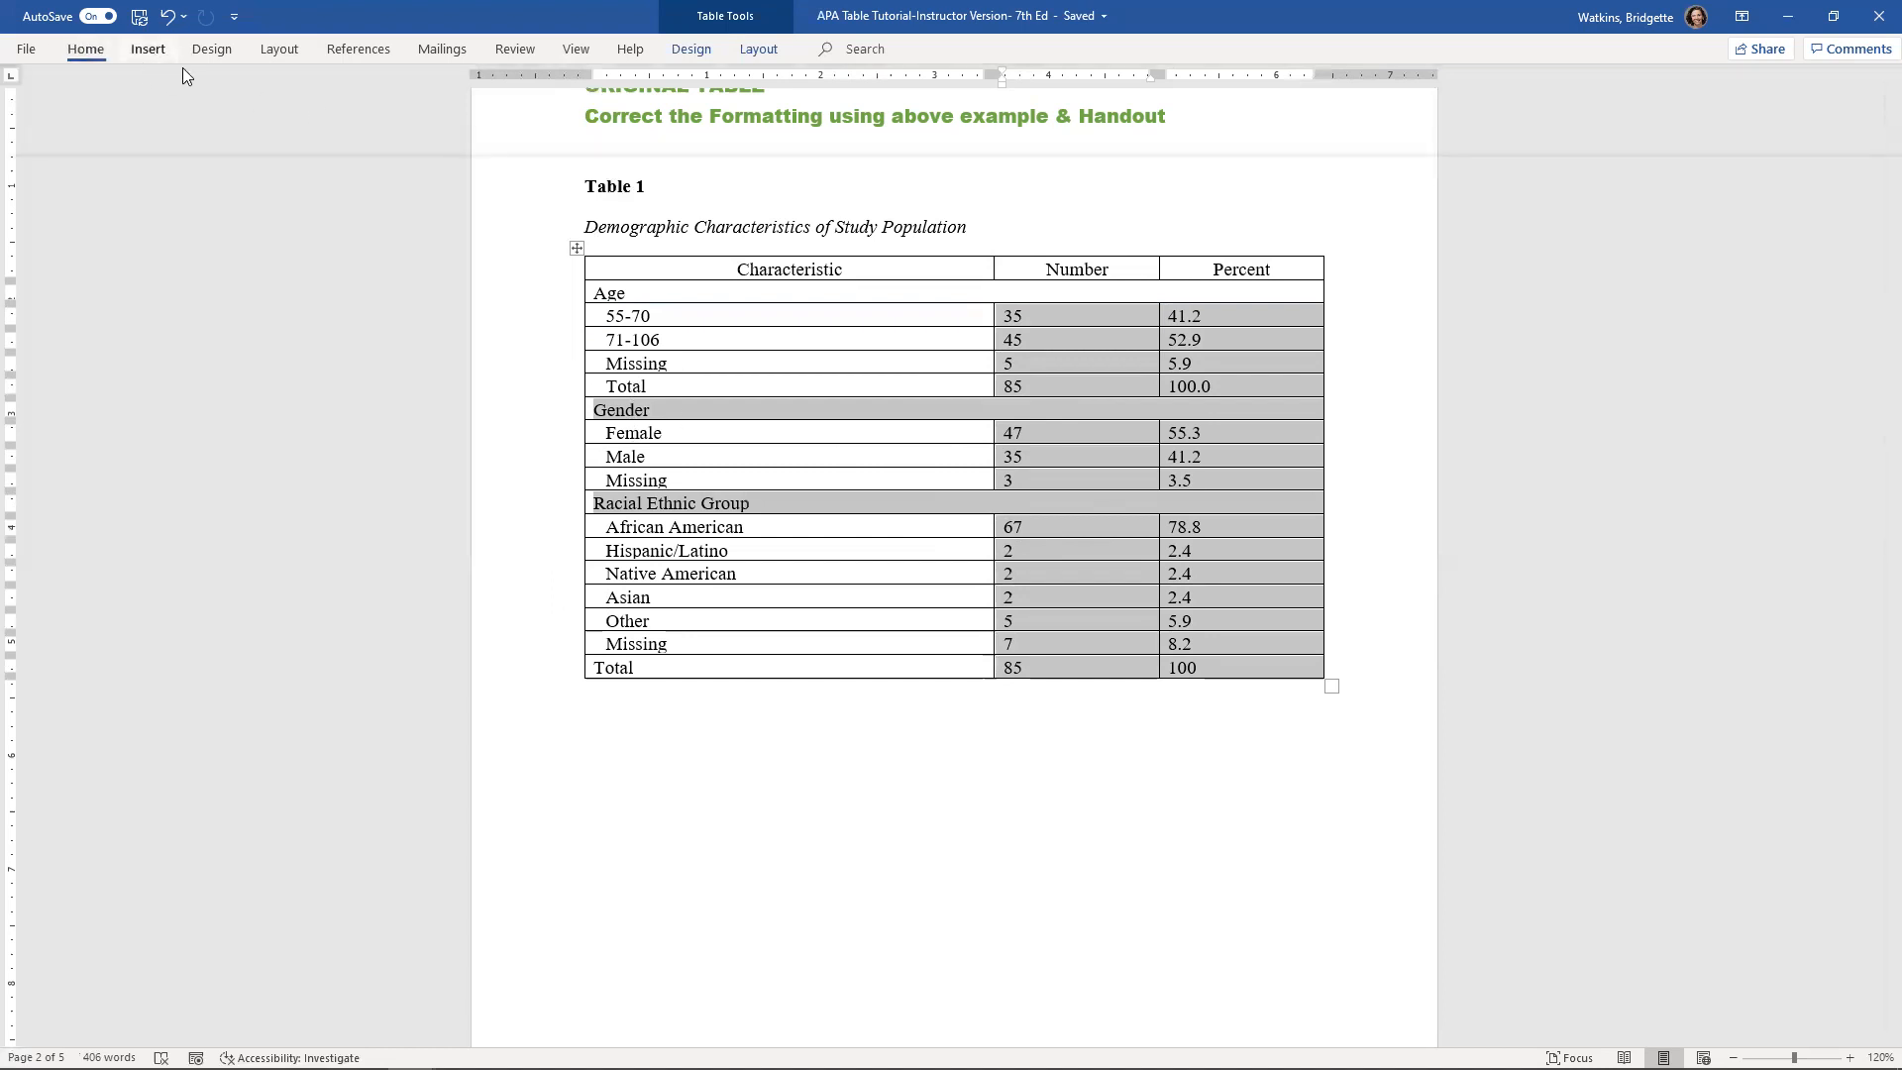
left_click(482, 120)
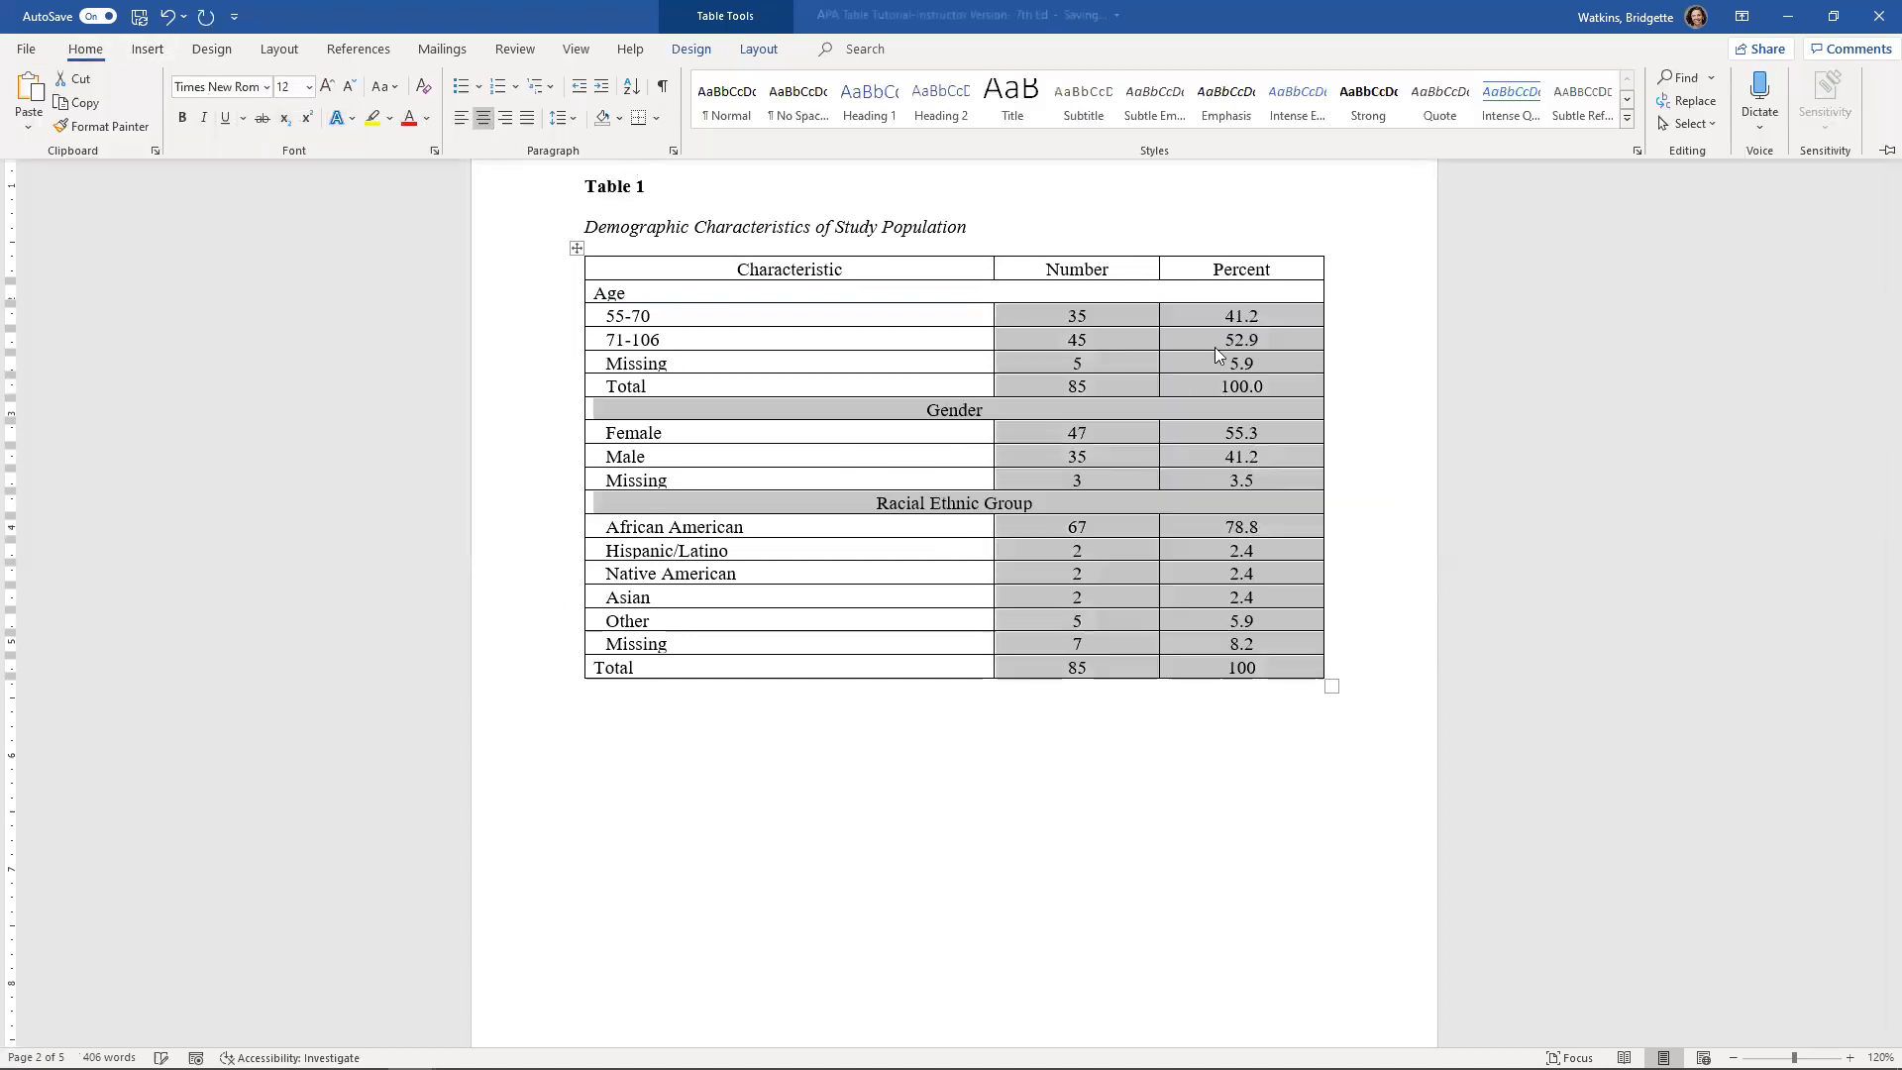
Left-align the Gender and Racial Ethnic Group category headings in the table
left_click(983, 406)
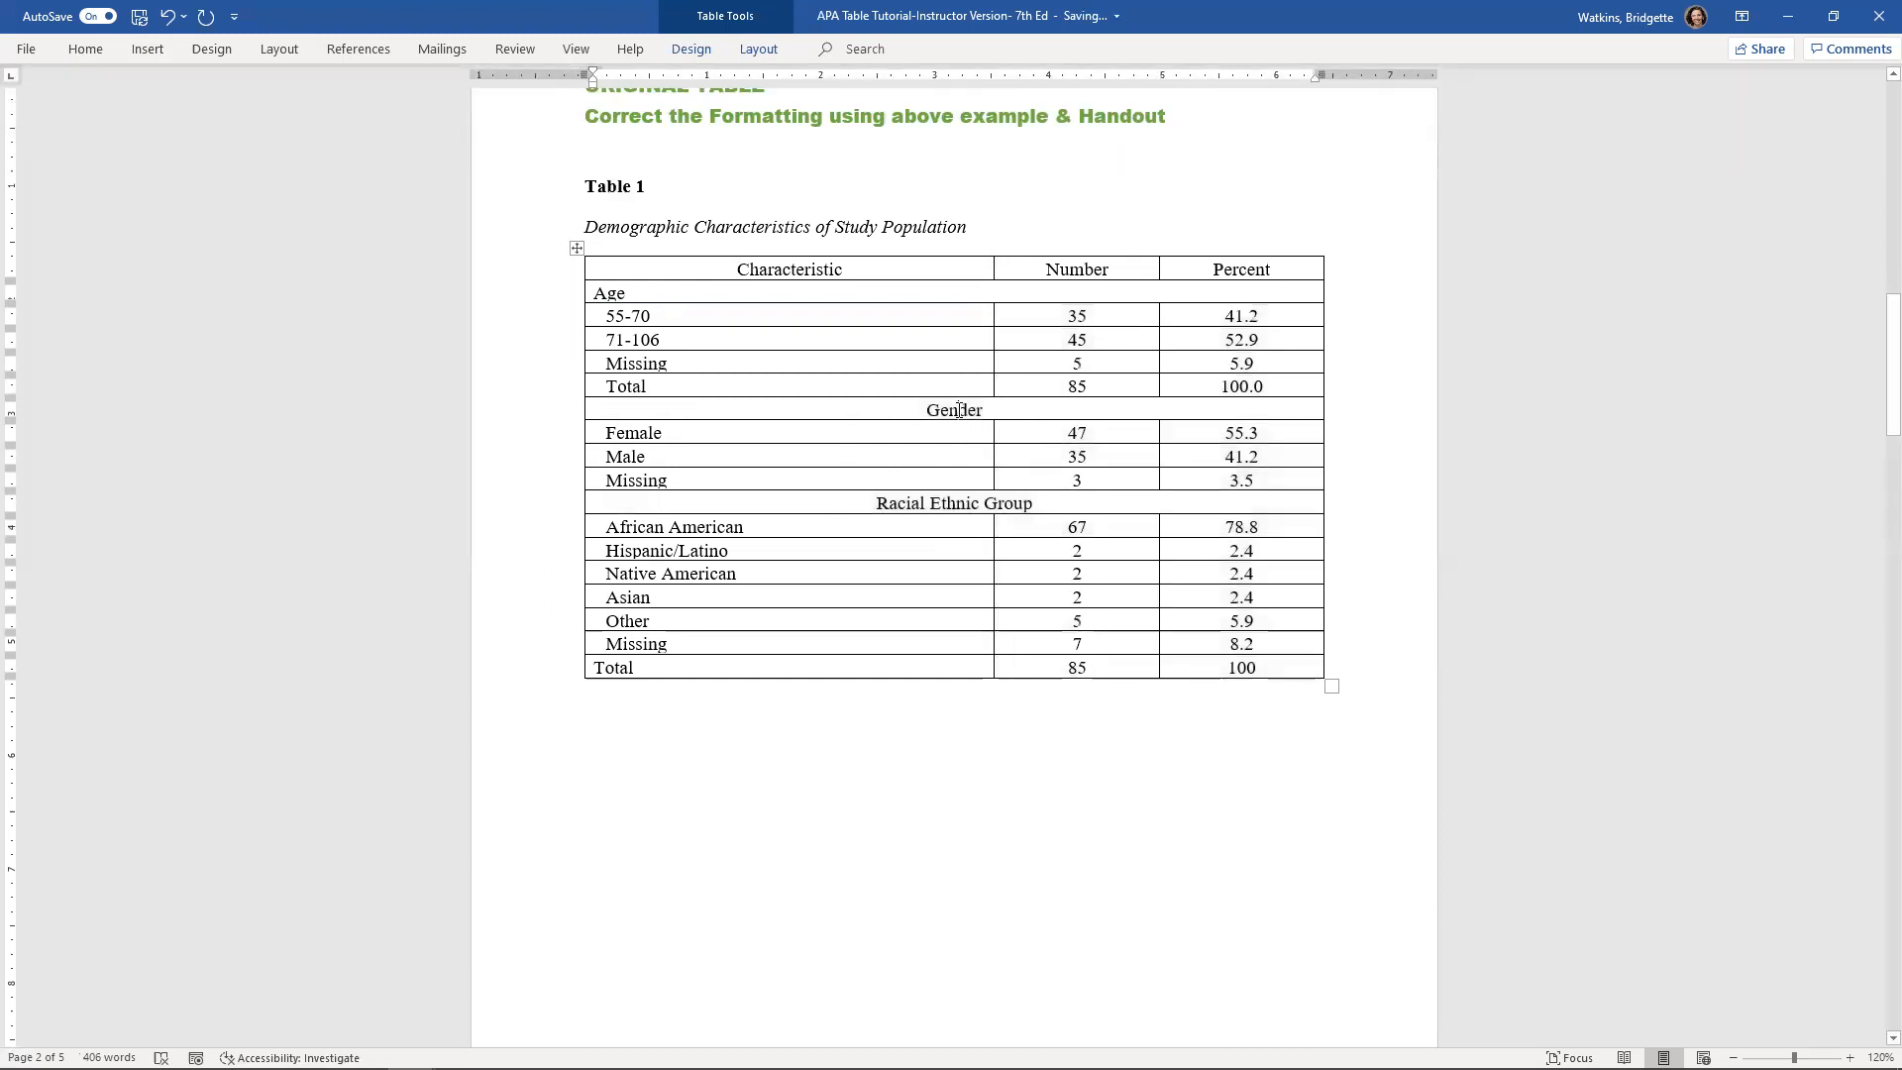
double_click(959, 410)
left_click(85, 50)
left_click(464, 119)
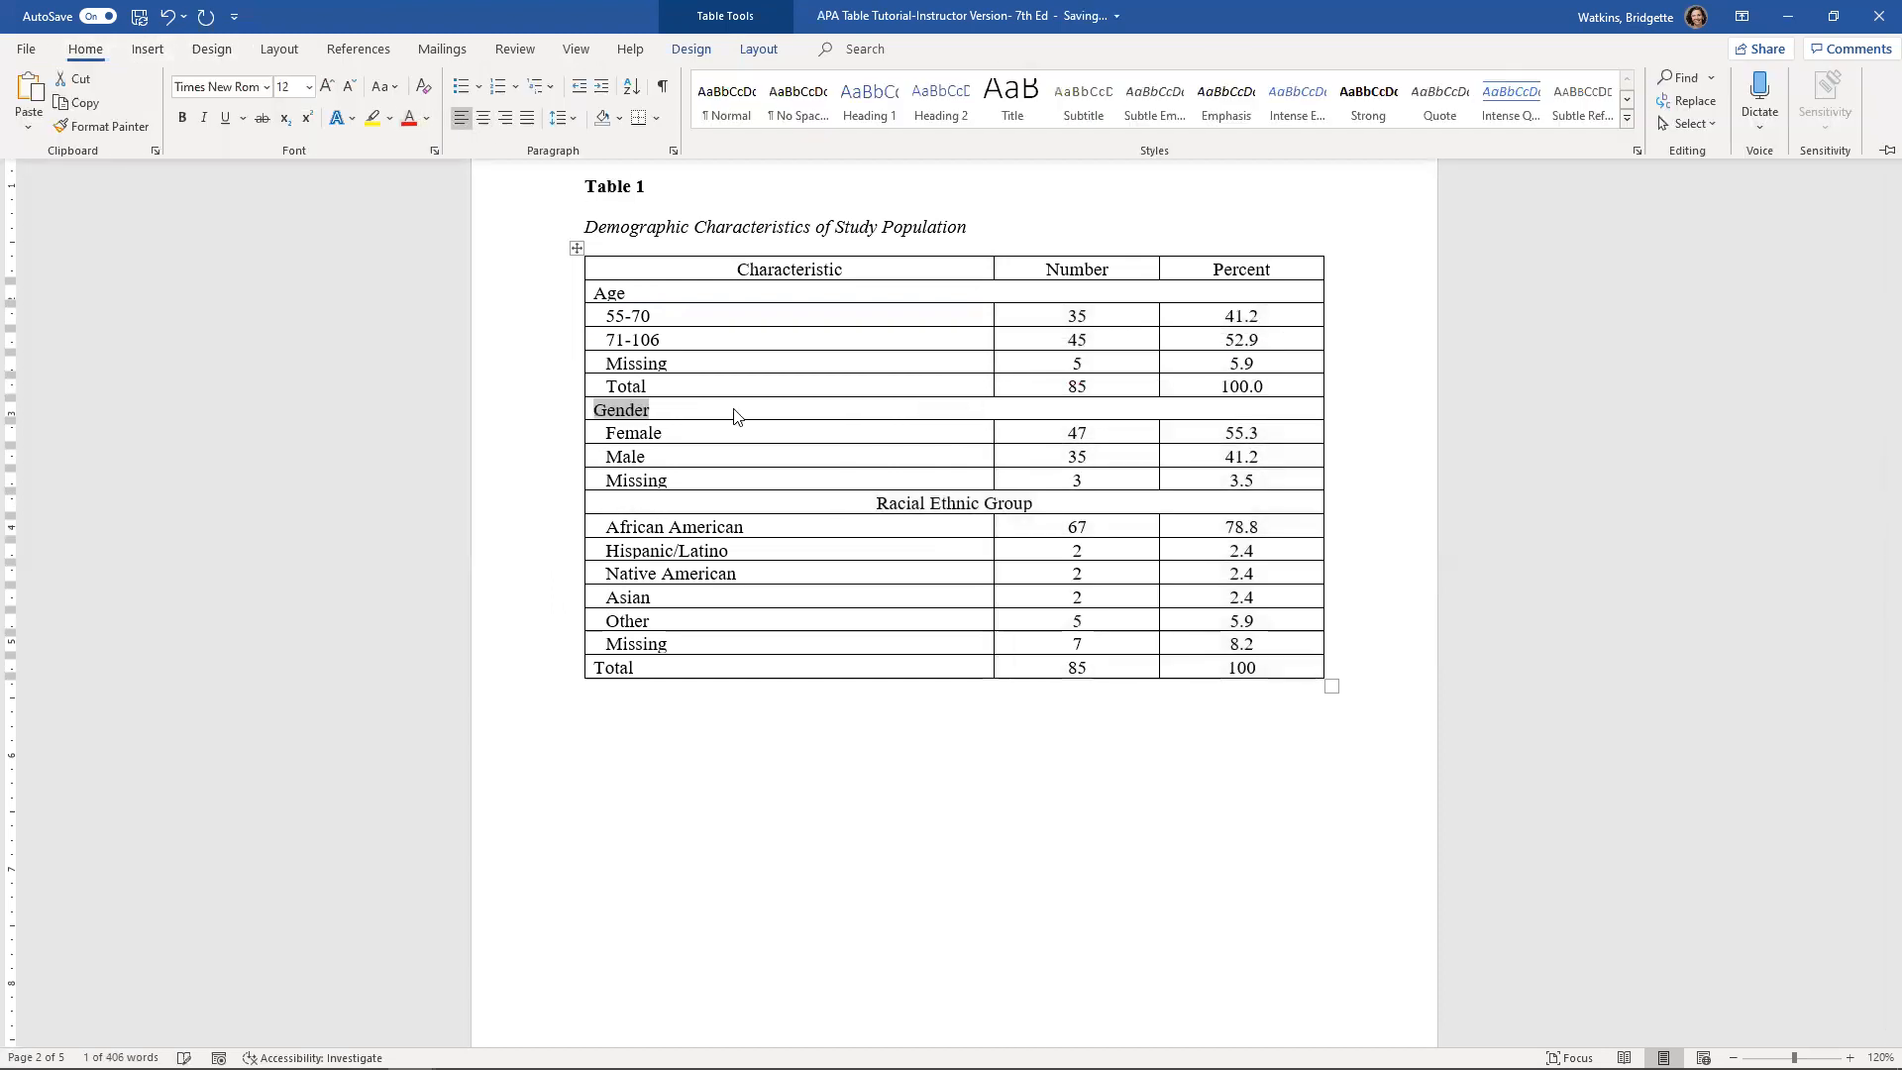
left_click(913, 507)
double_click(912, 505)
left_click(912, 507)
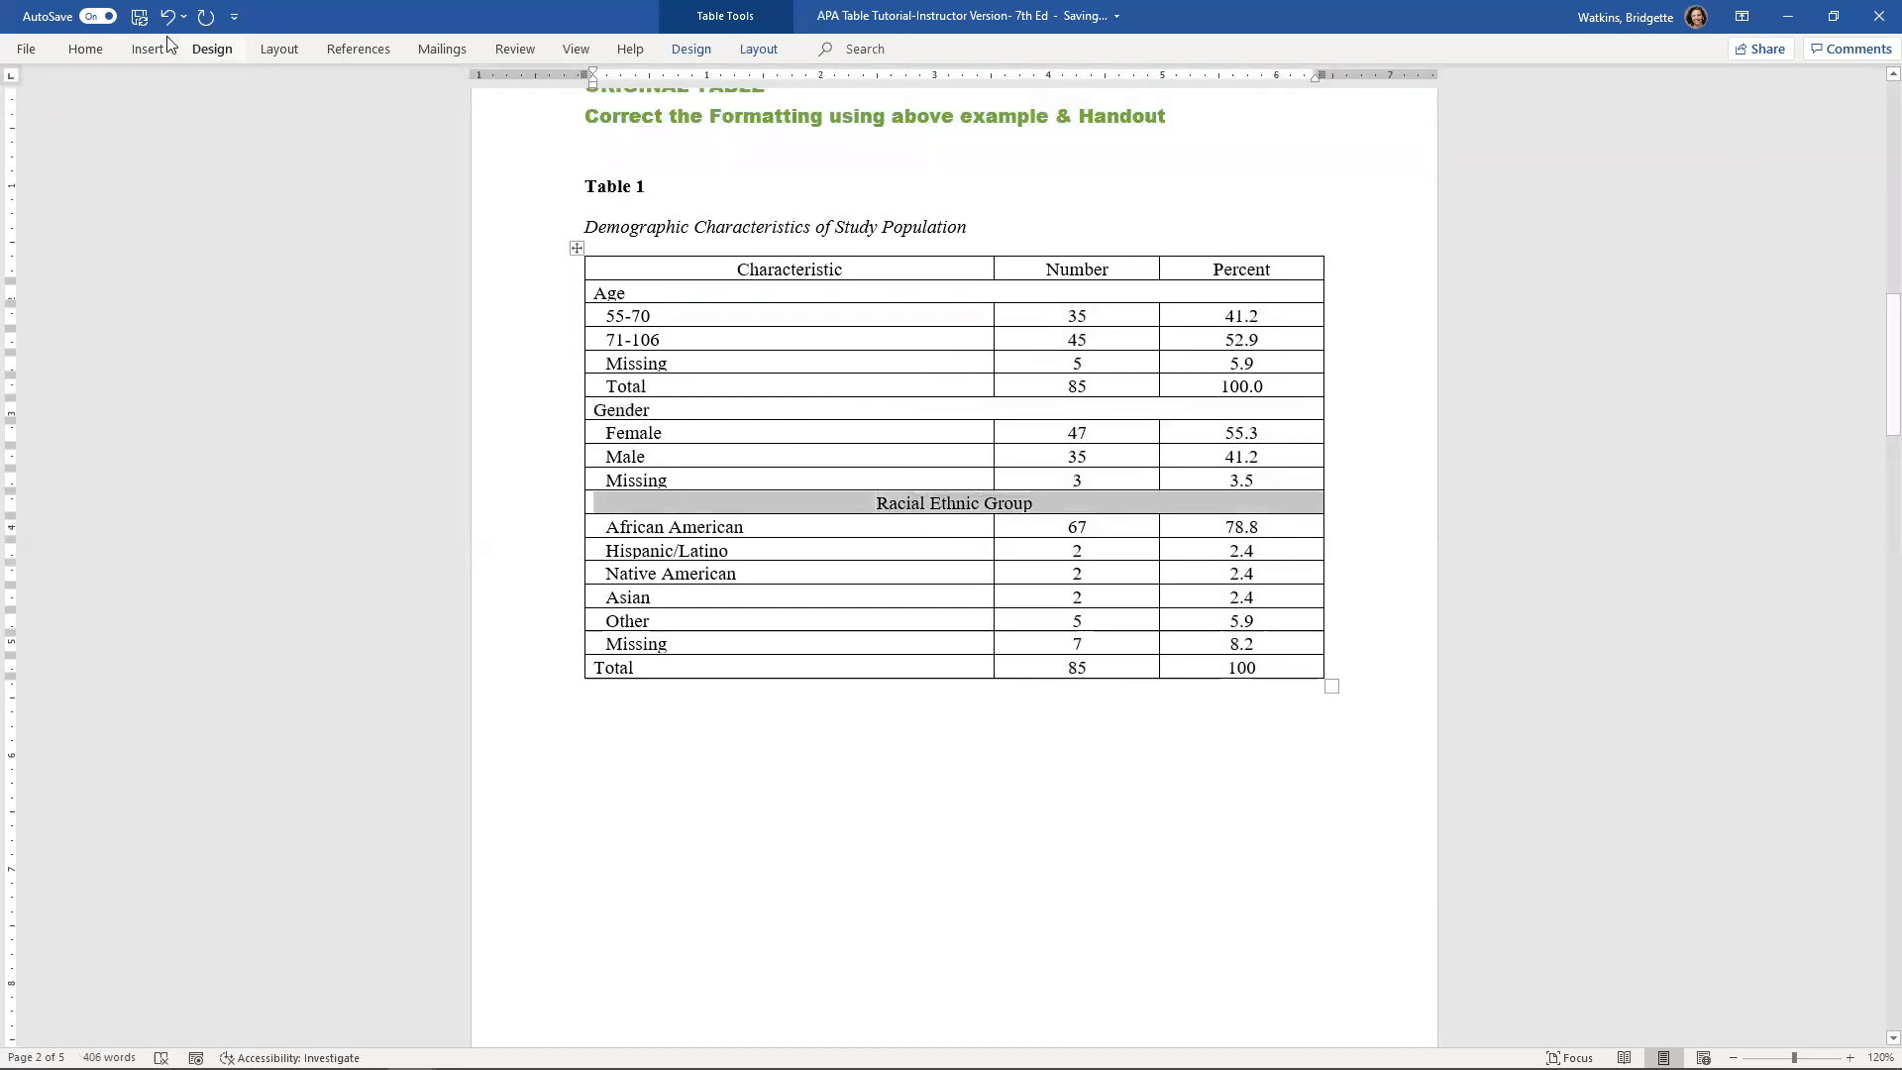
left_click(99, 49)
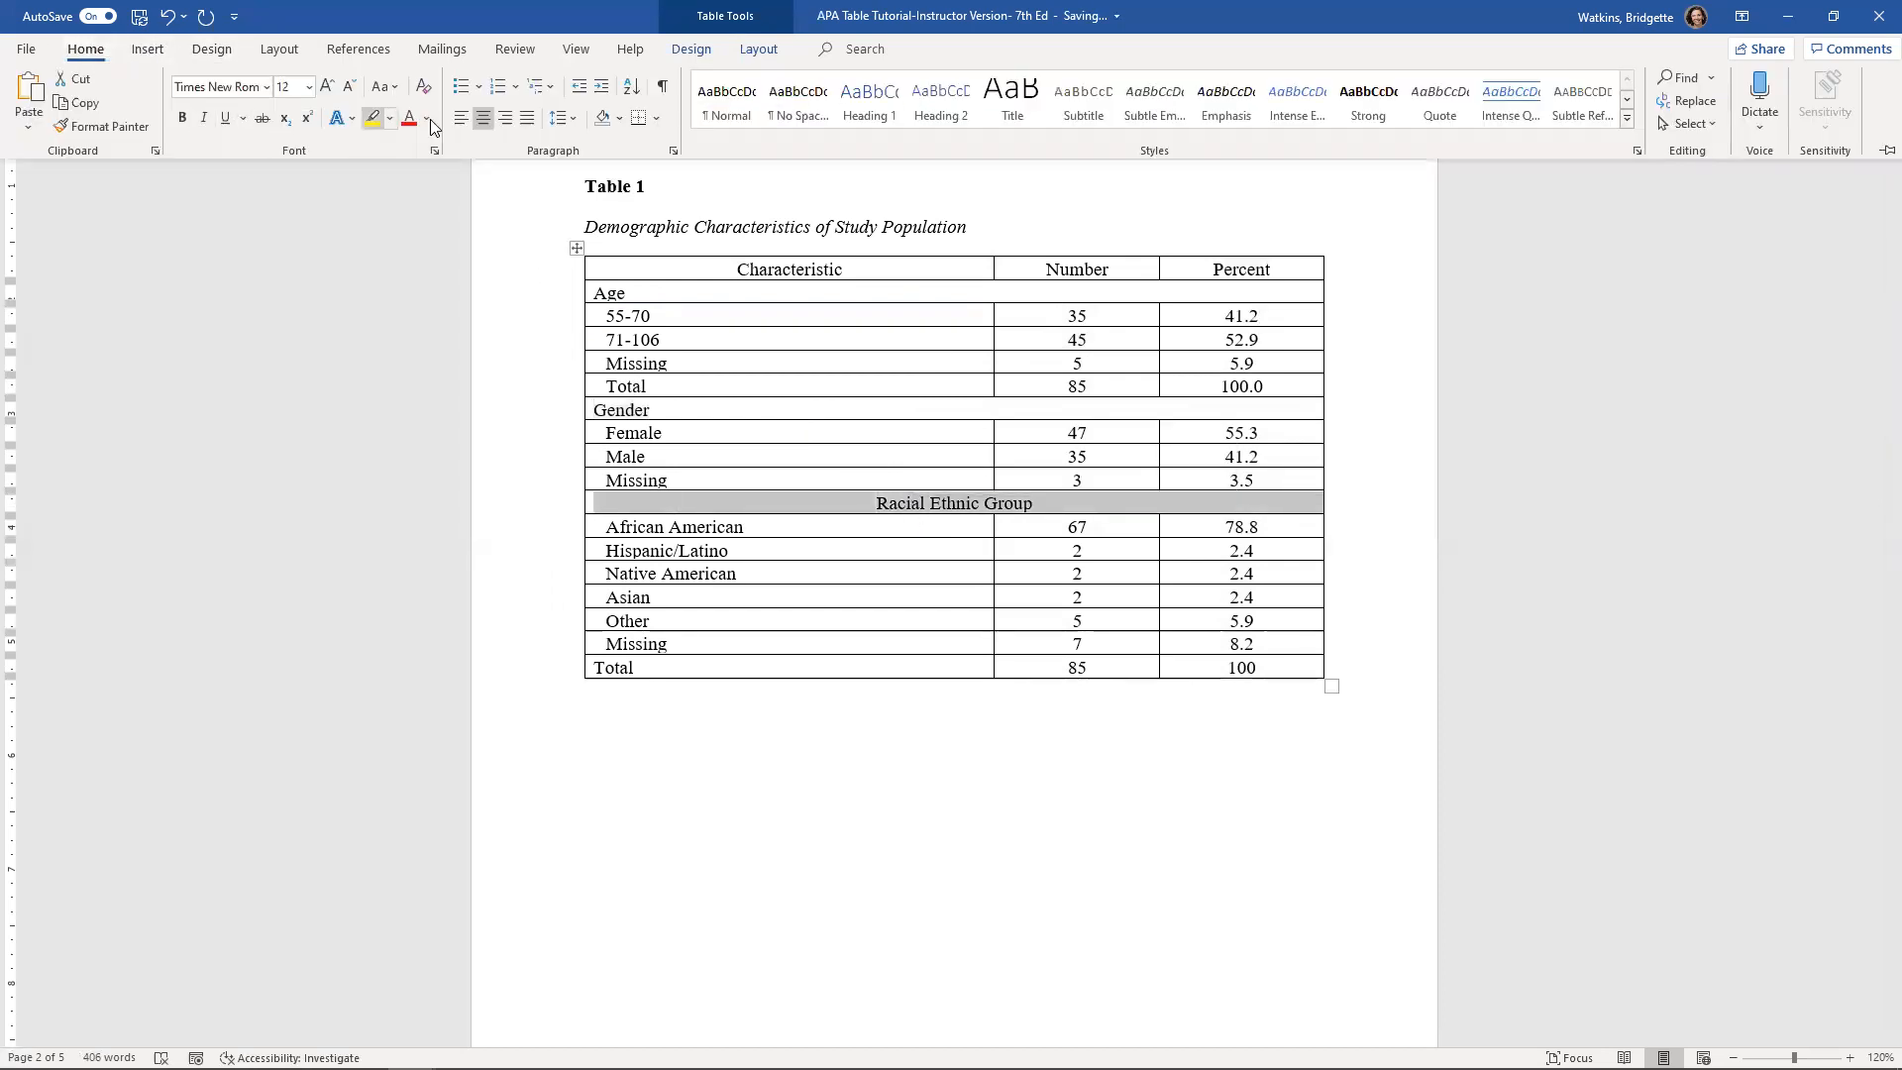
left_click(461, 117)
left_click(860, 840)
left_click(645, 768)
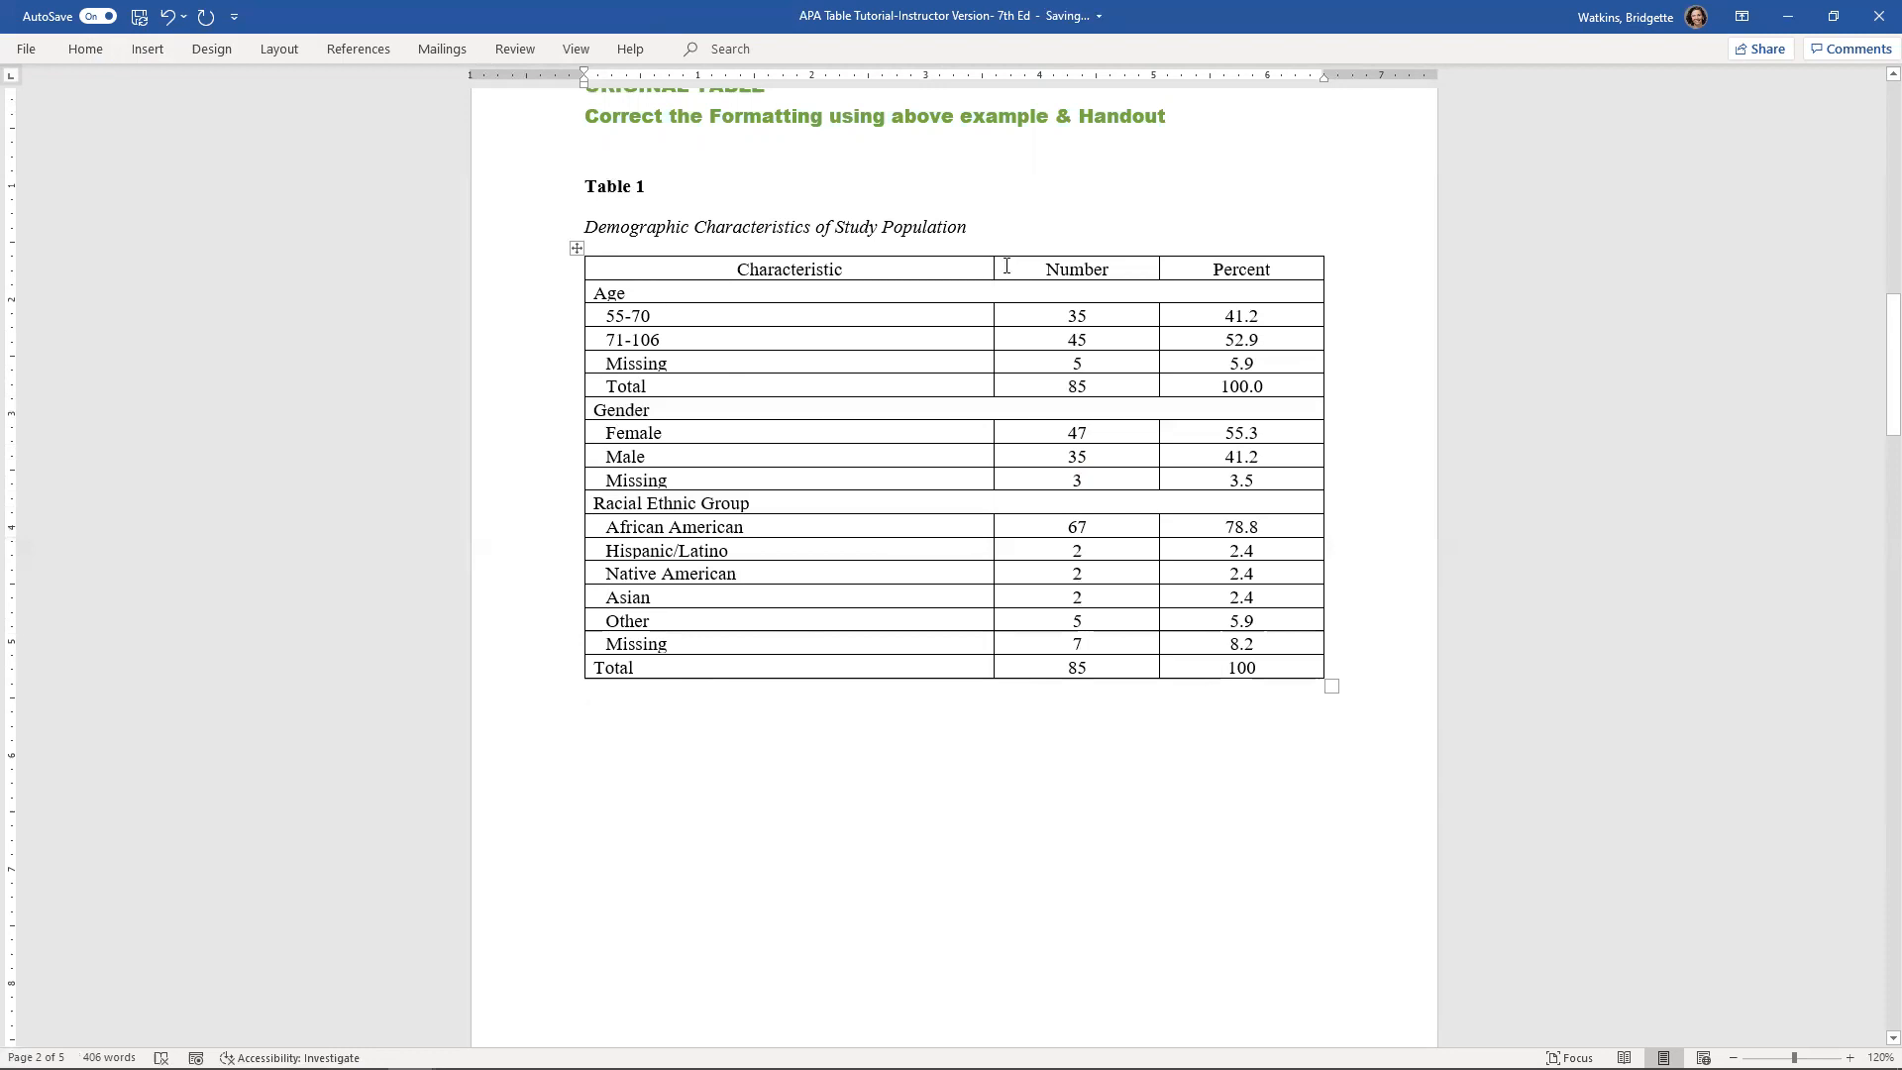
Distribute the Number and Percent columns evenly so they have equal widths
left_click_drag(1007, 265, 1097, 338)
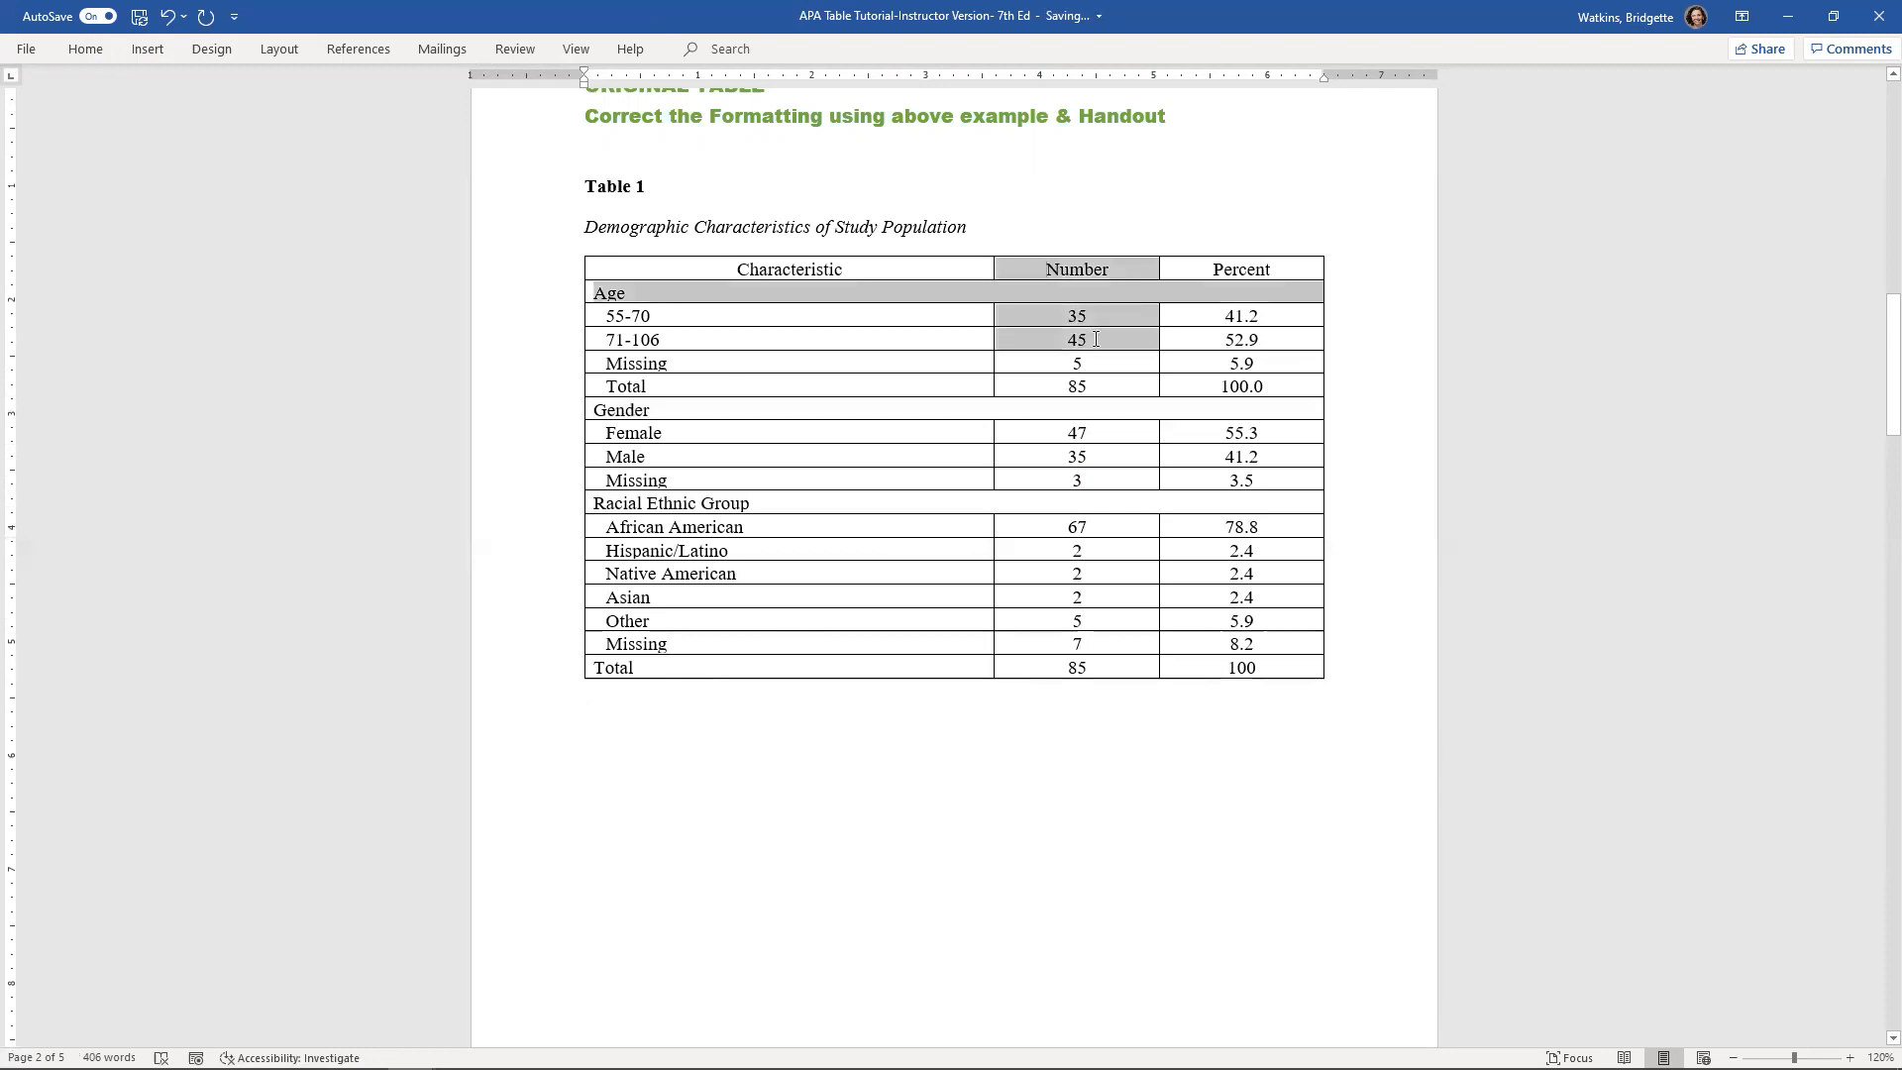
left_click(1030, 338)
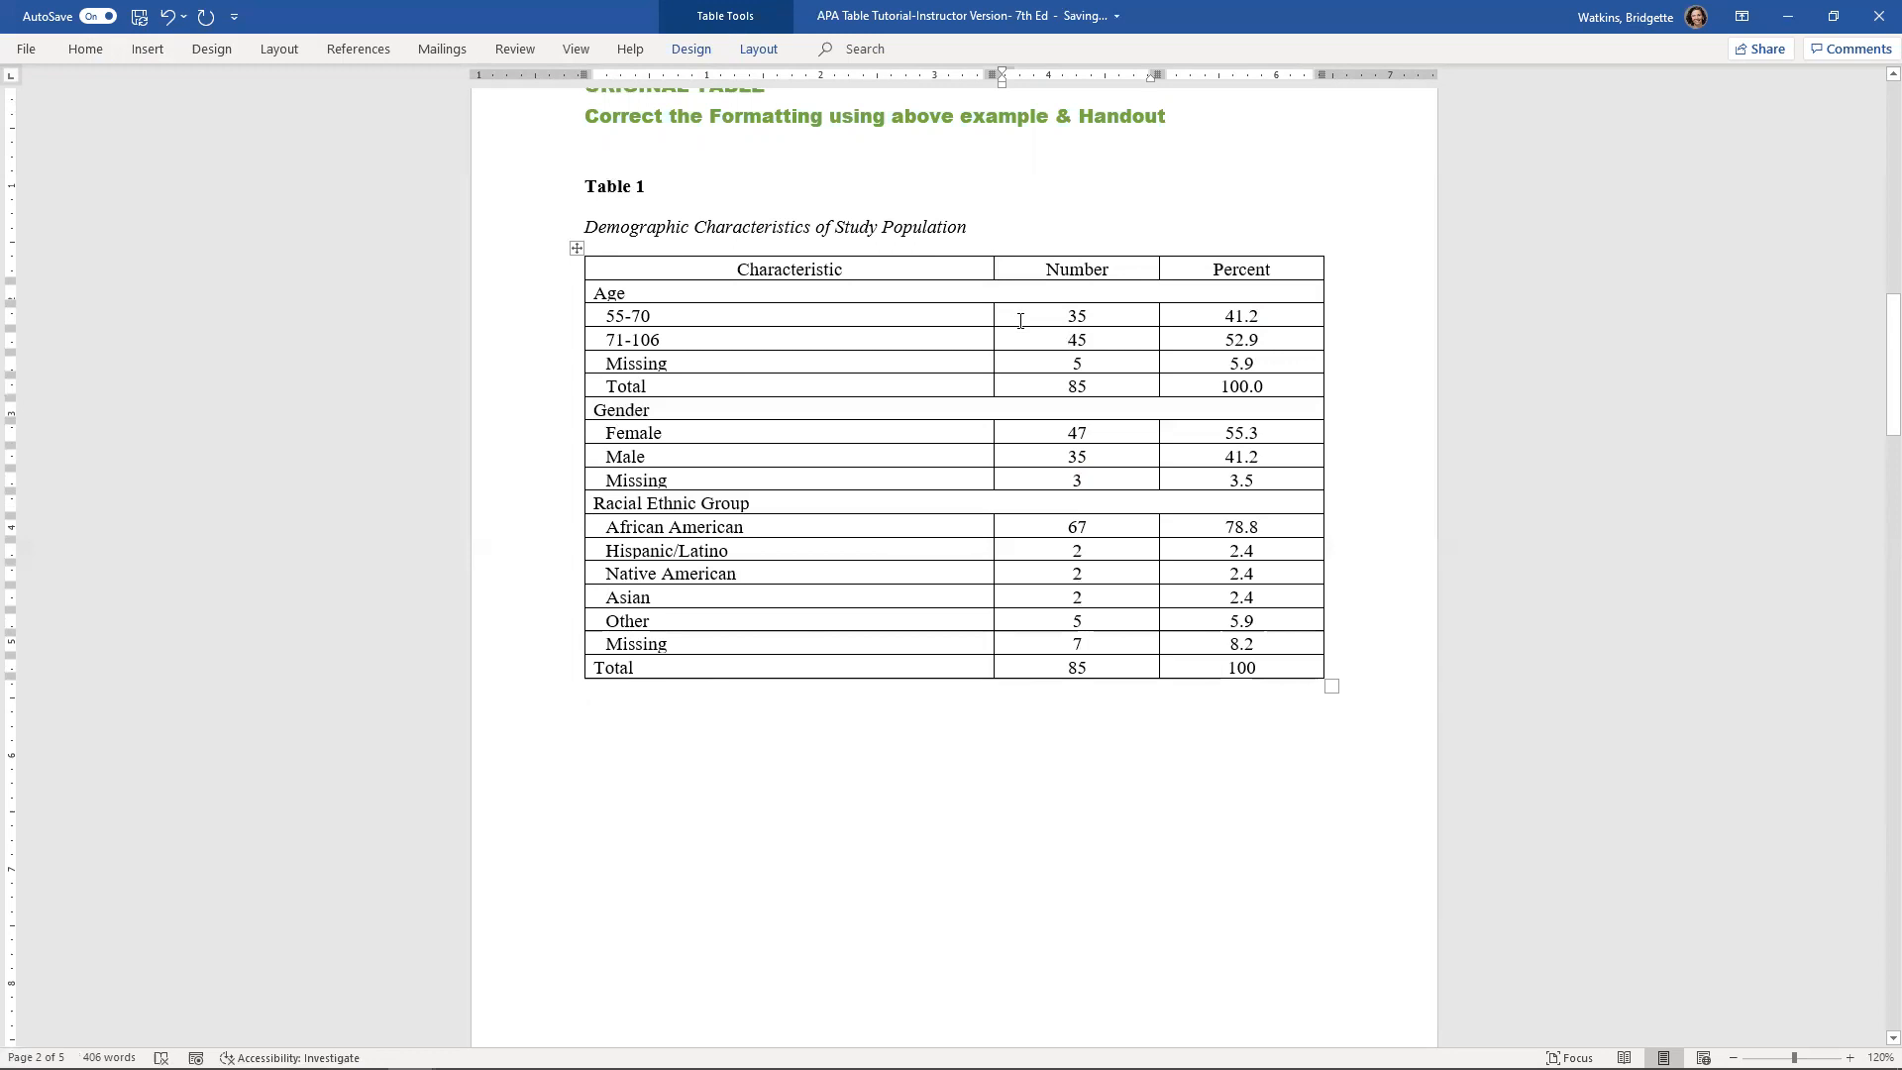
left_click_drag(1031, 267, 1238, 670)
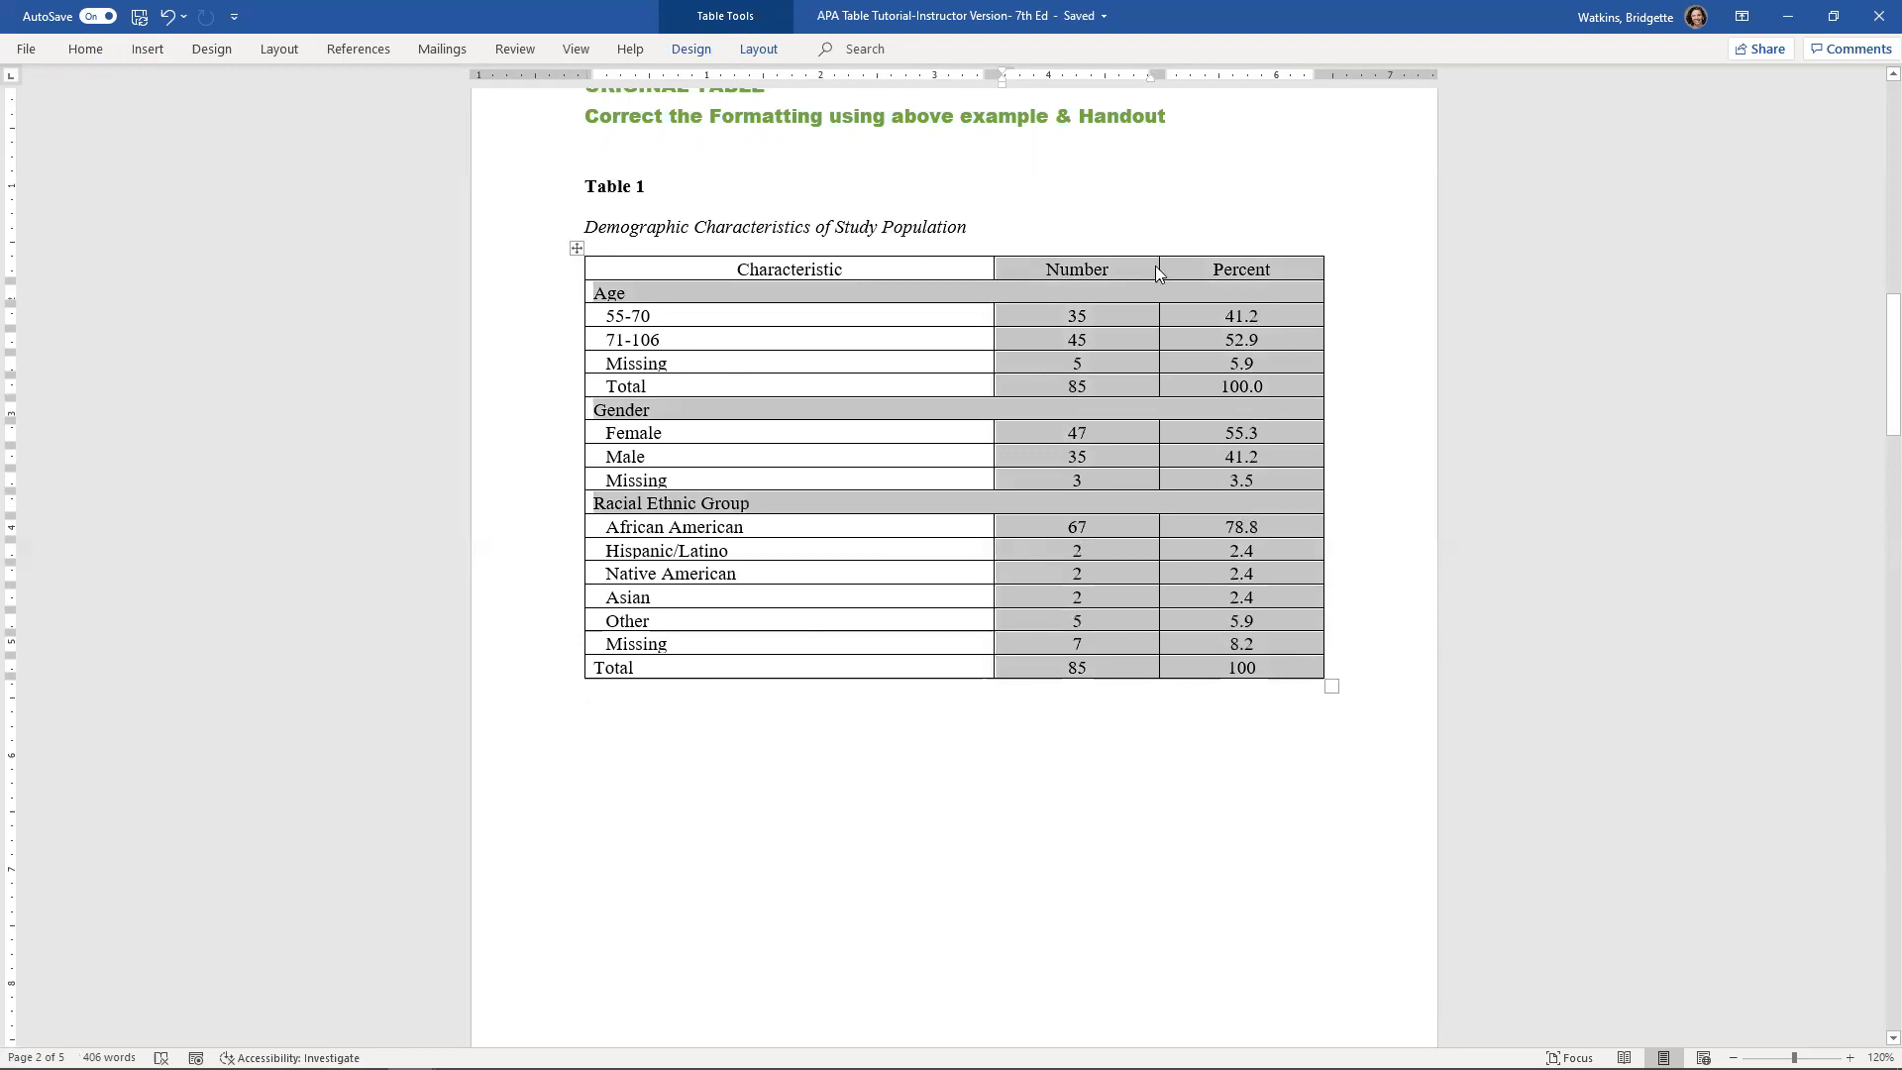
left_click(759, 50)
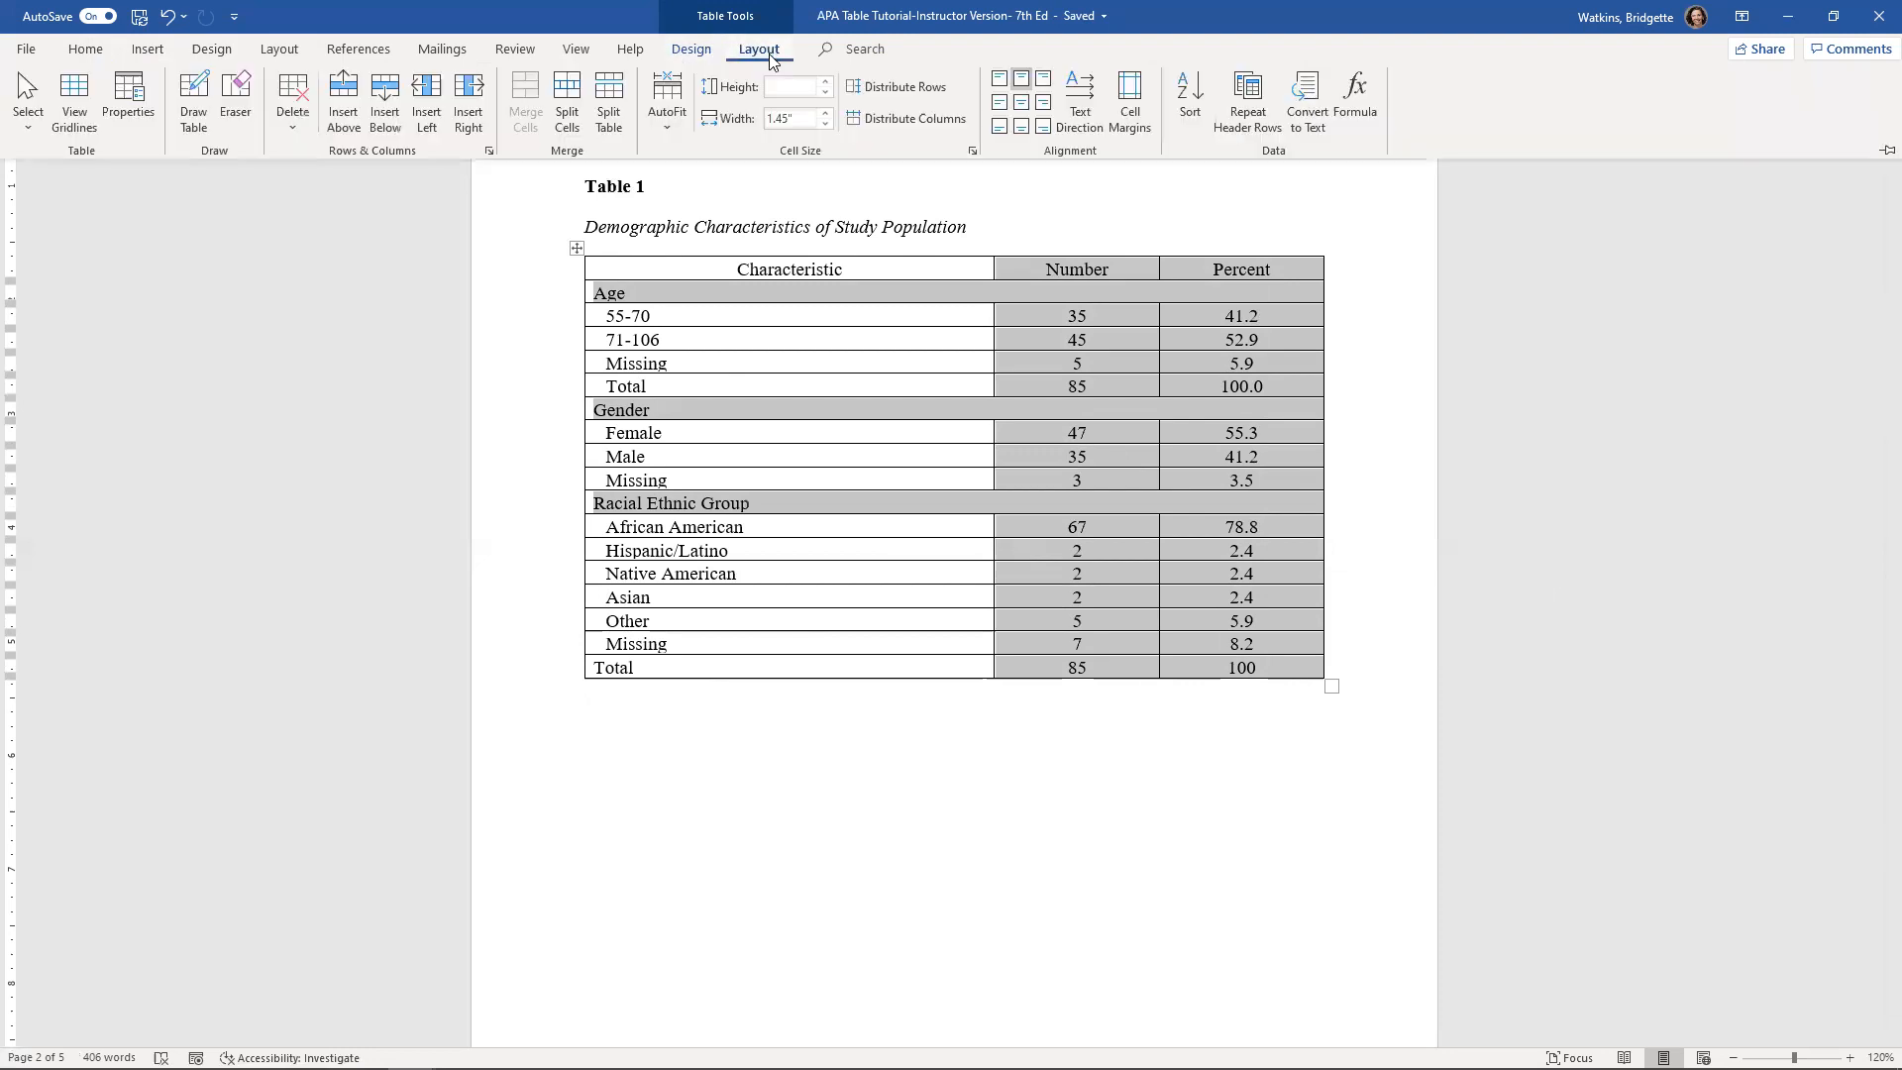
left_click(908, 117)
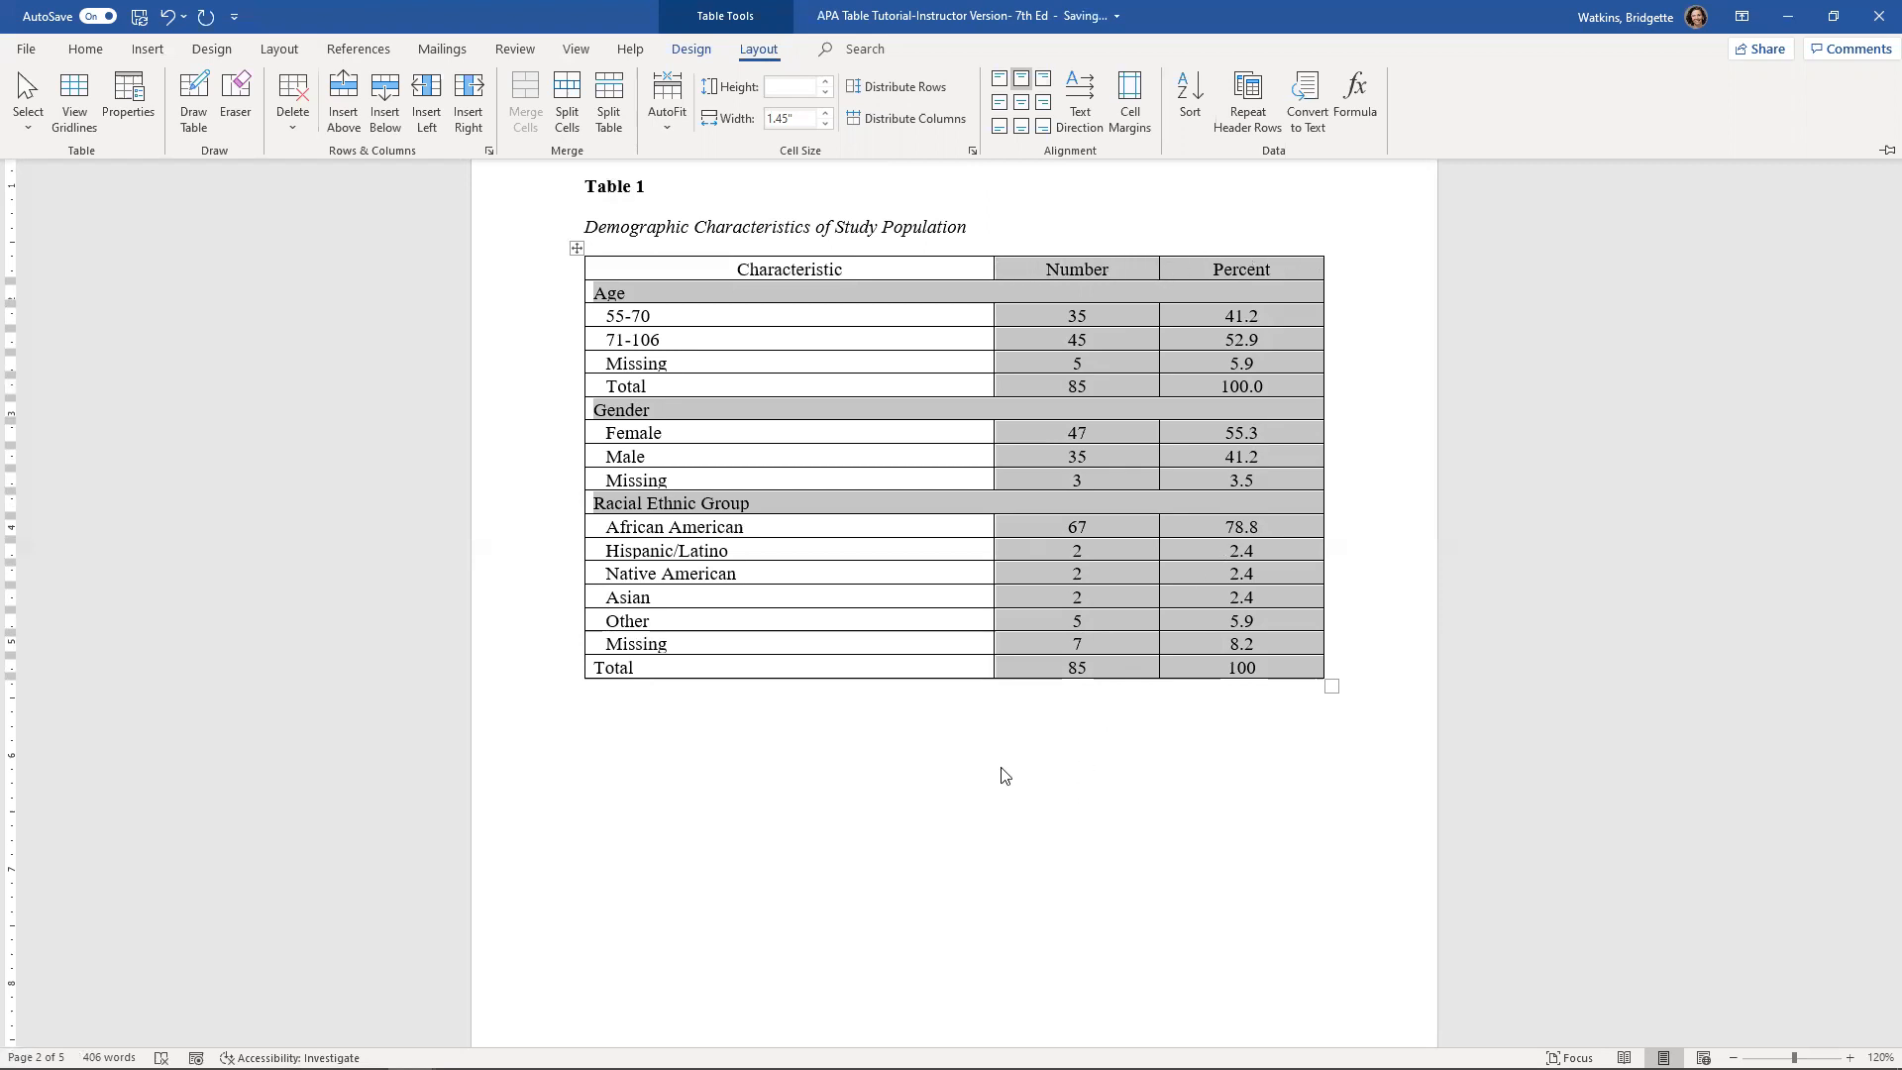
left_click(1012, 729)
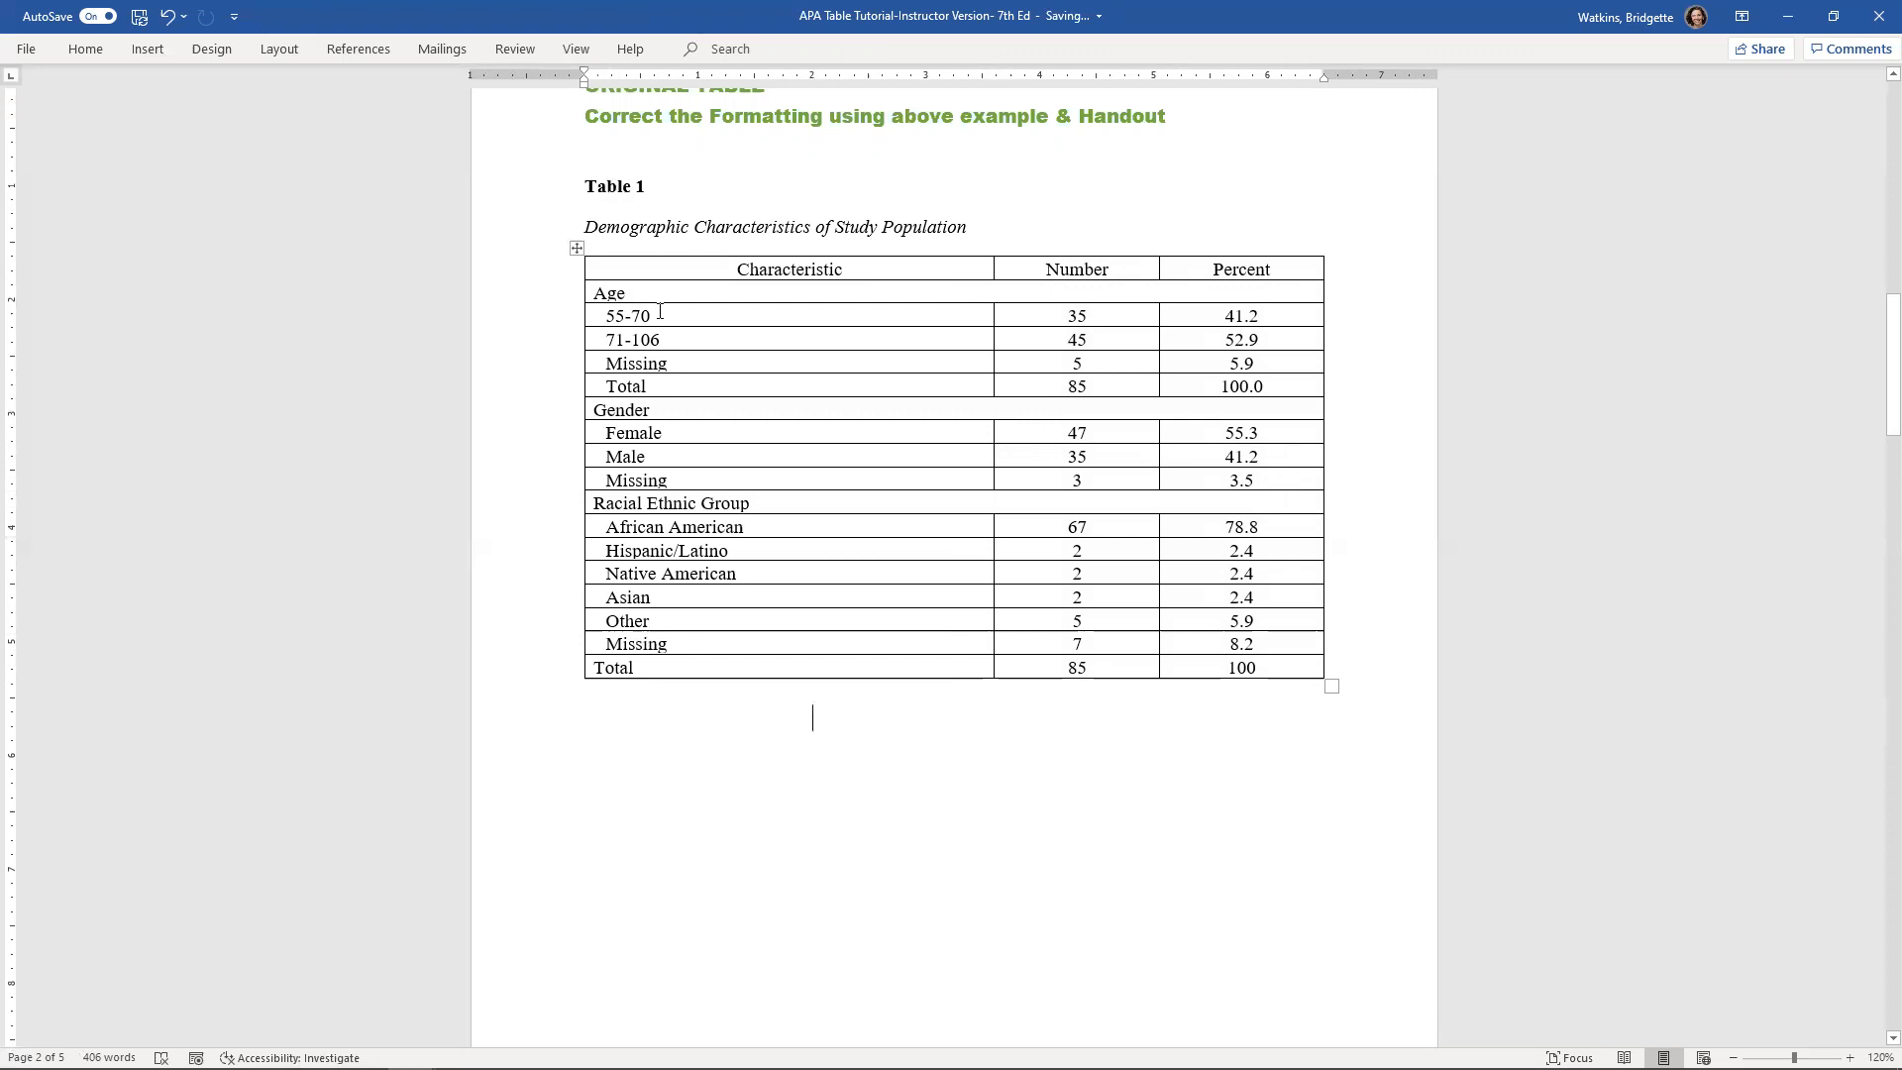
Fit the whole table to the page width with AutoFit Window
left_click(575, 249)
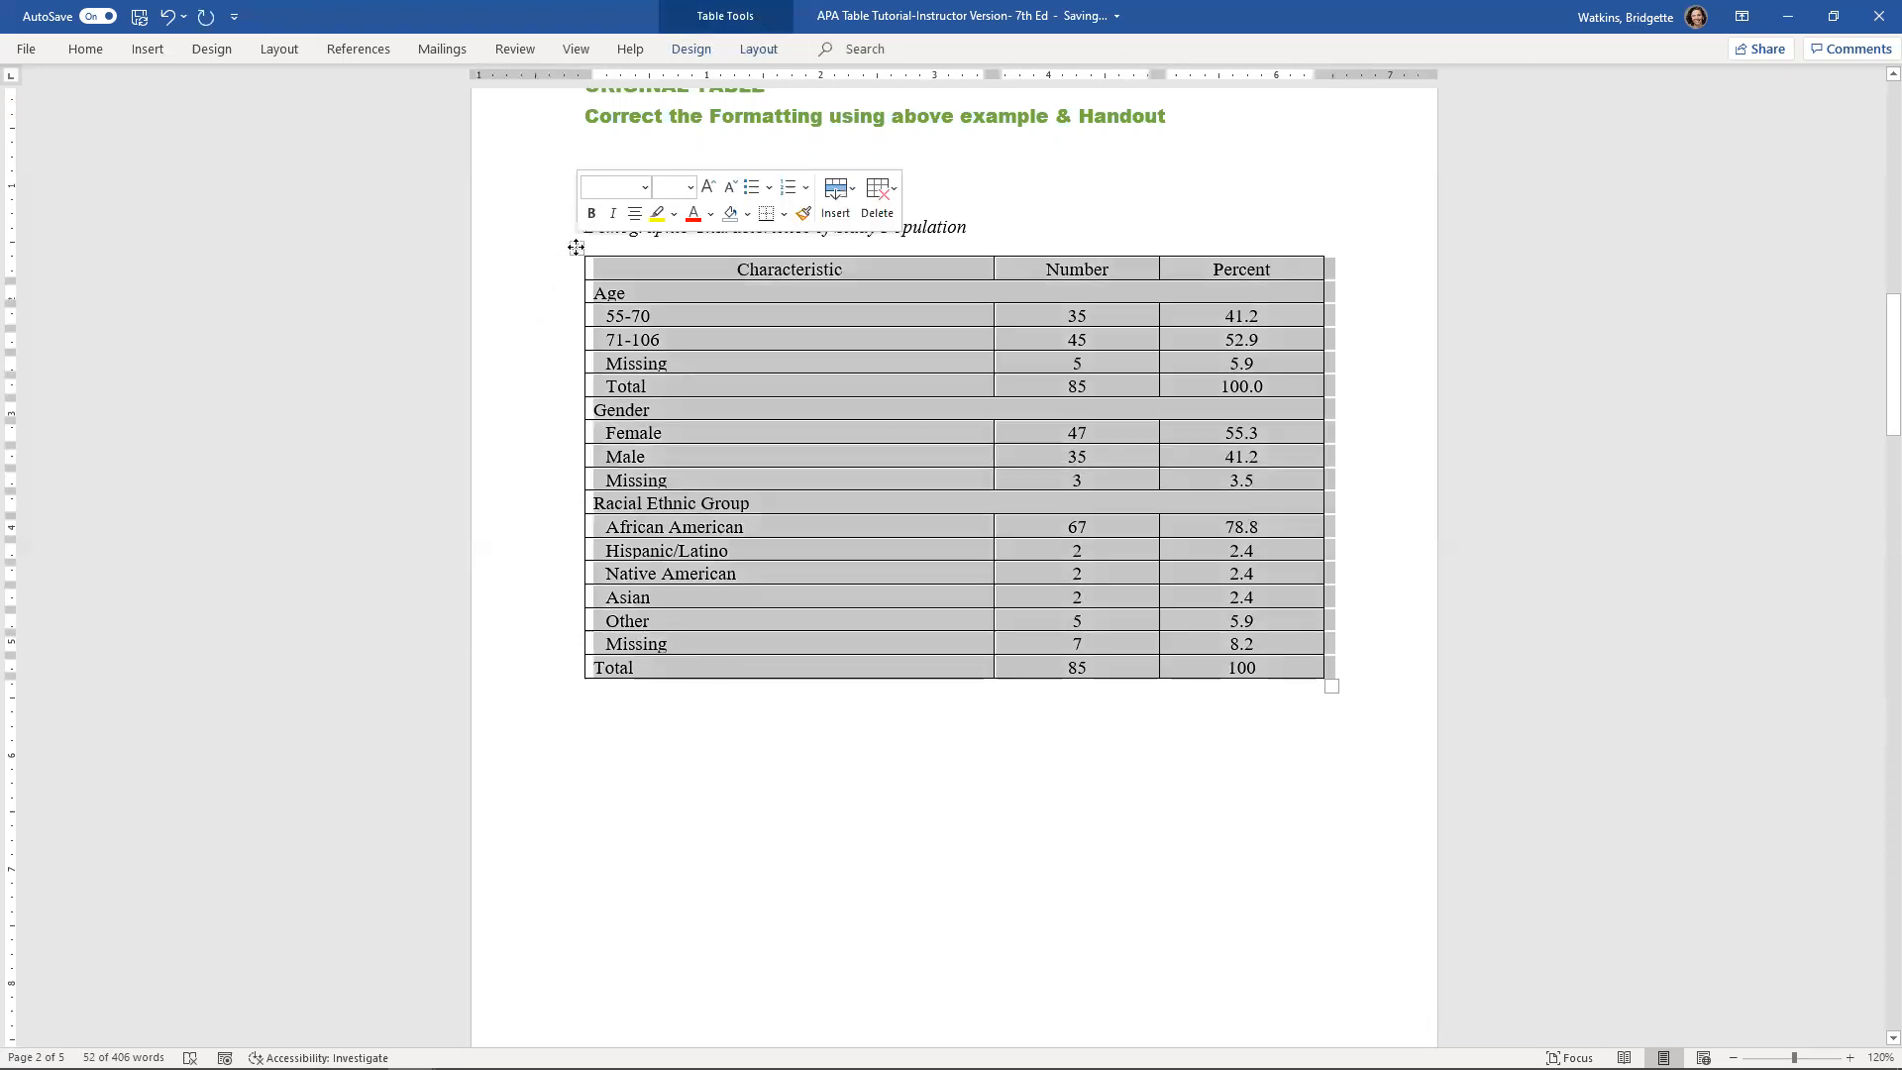
left_click(760, 51)
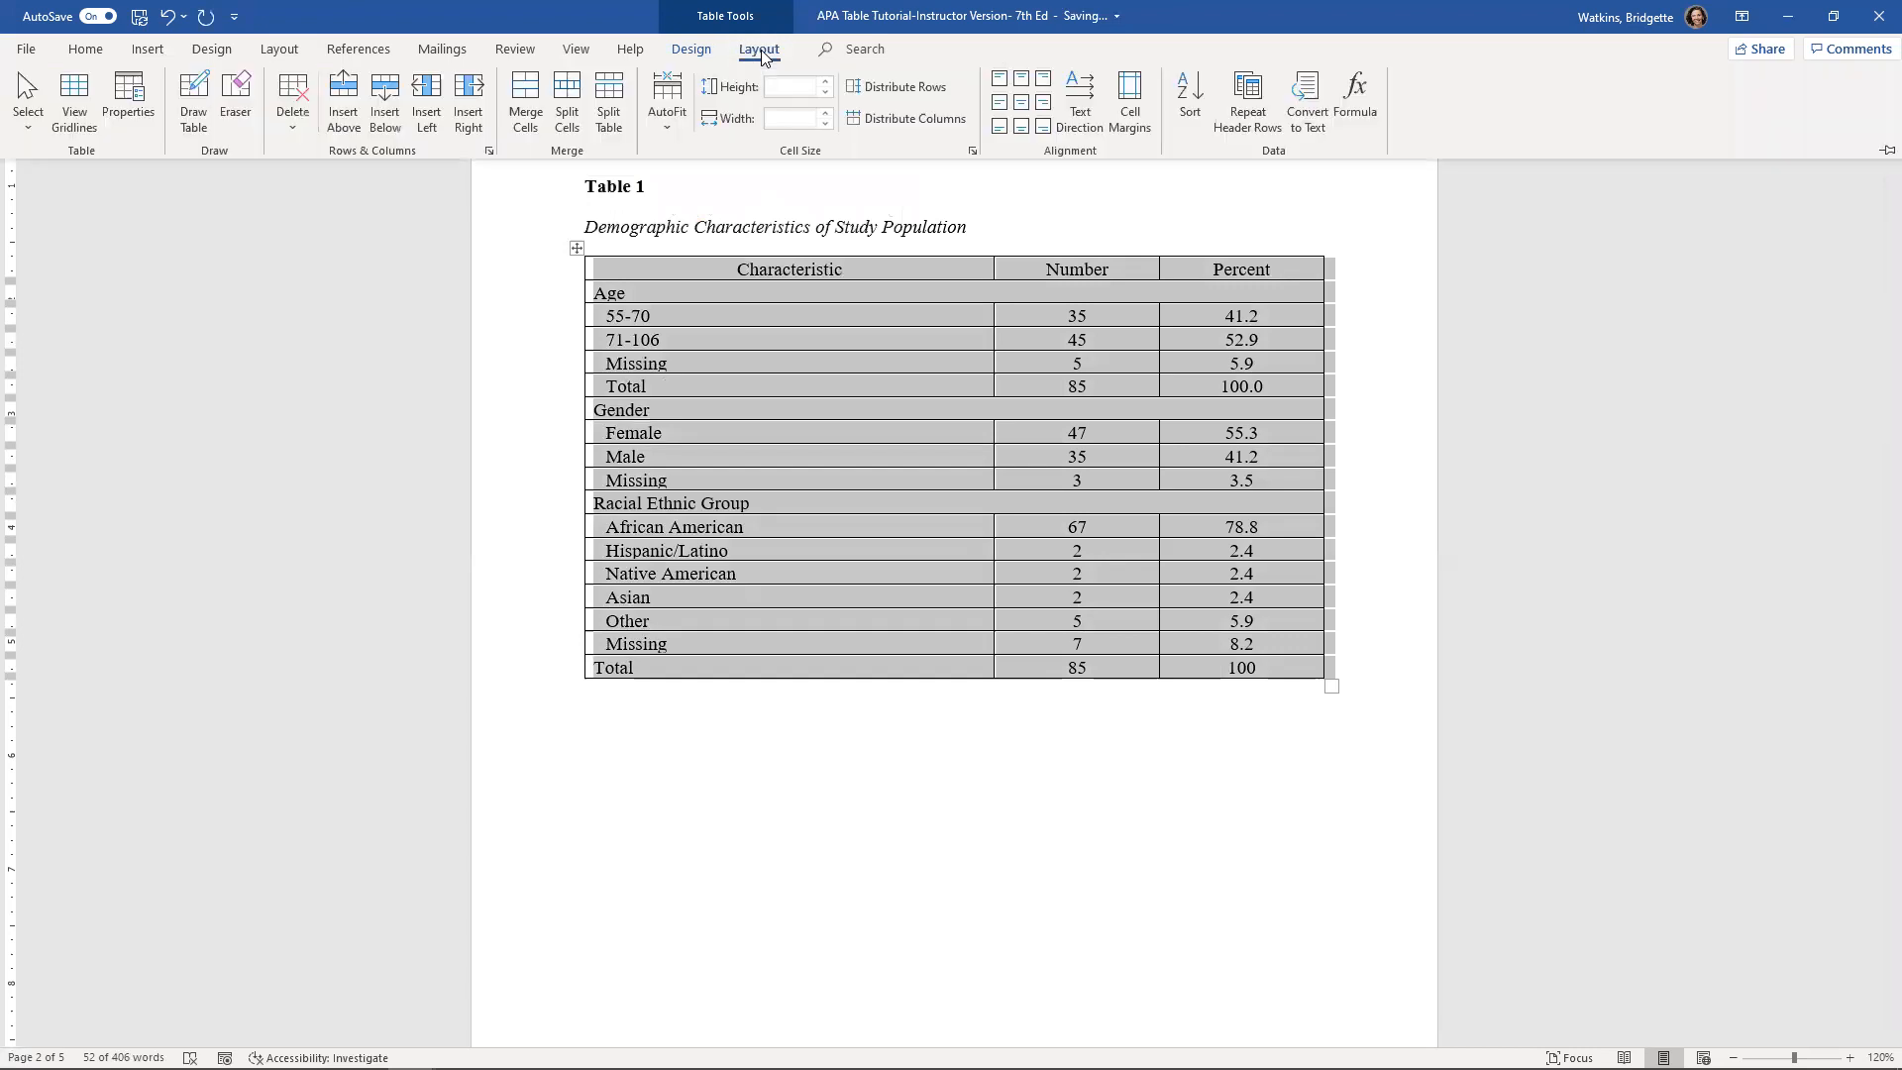
left_click(667, 122)
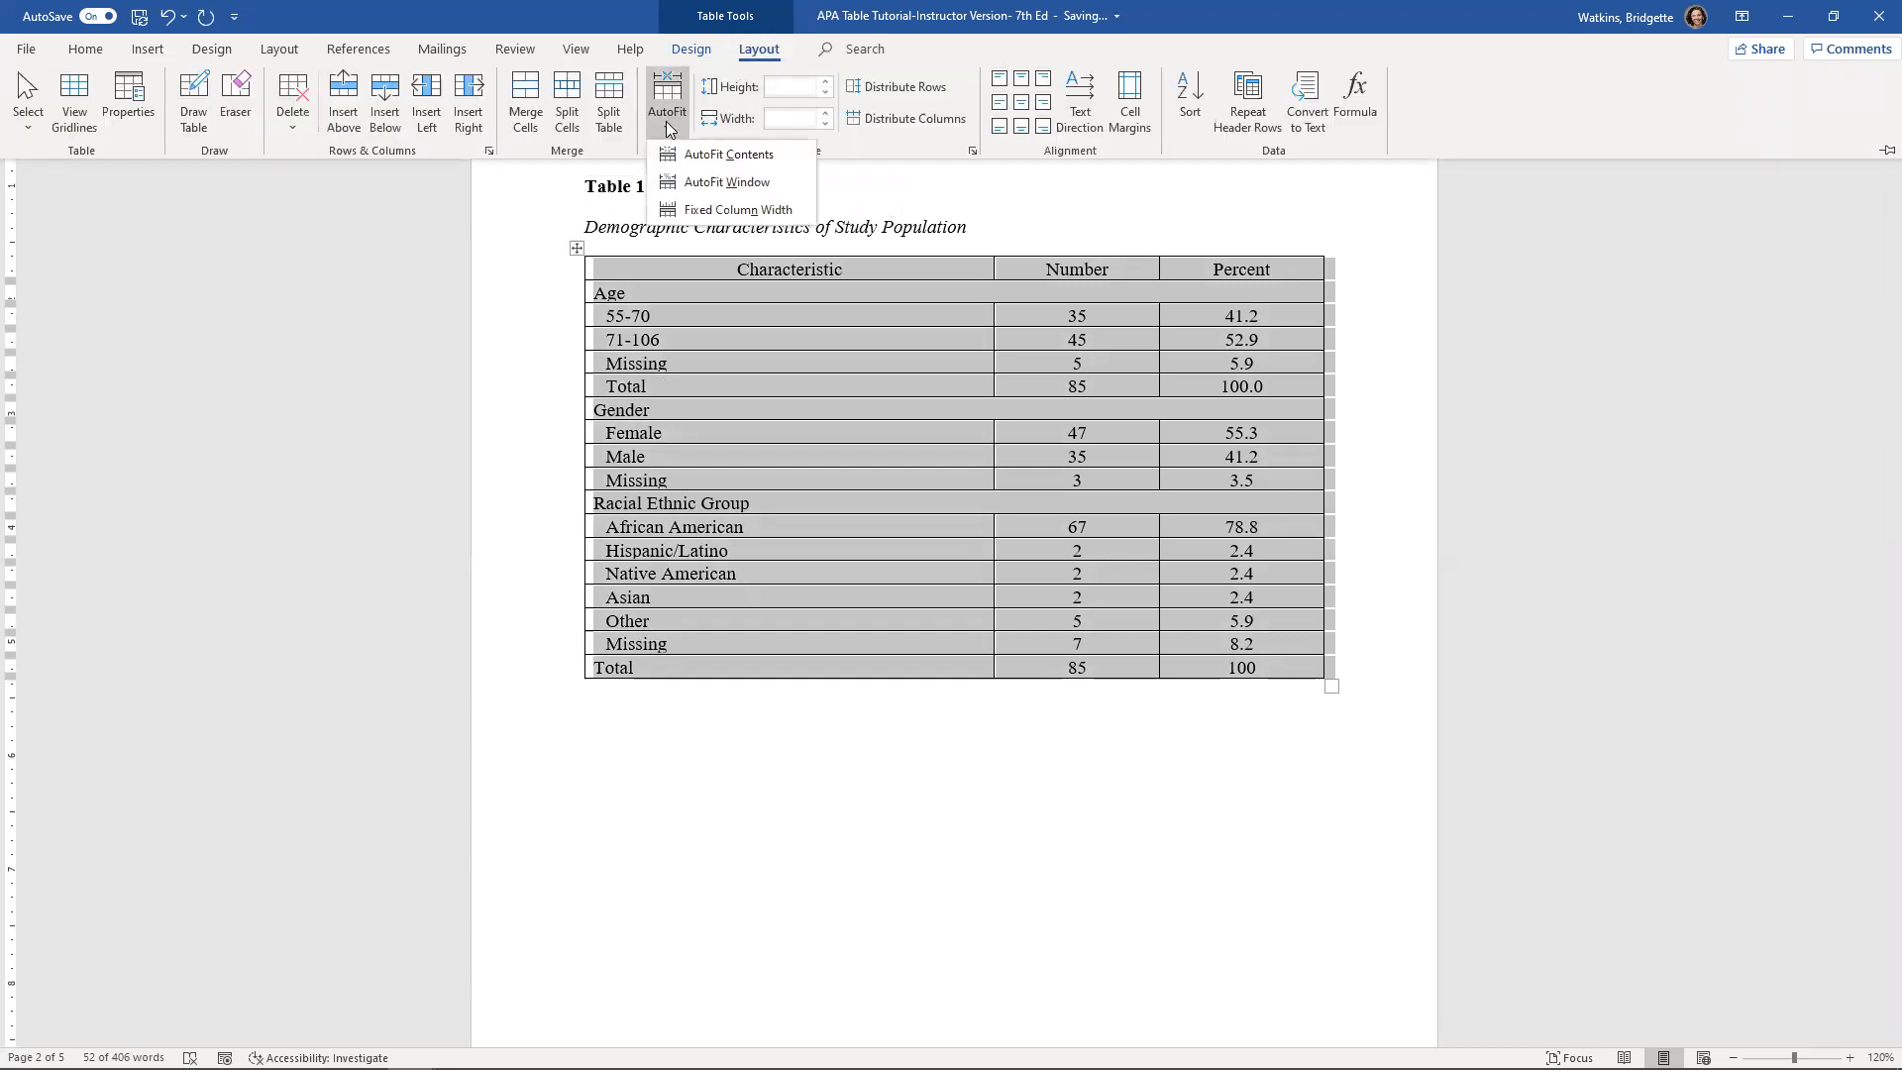
left_click(694, 184)
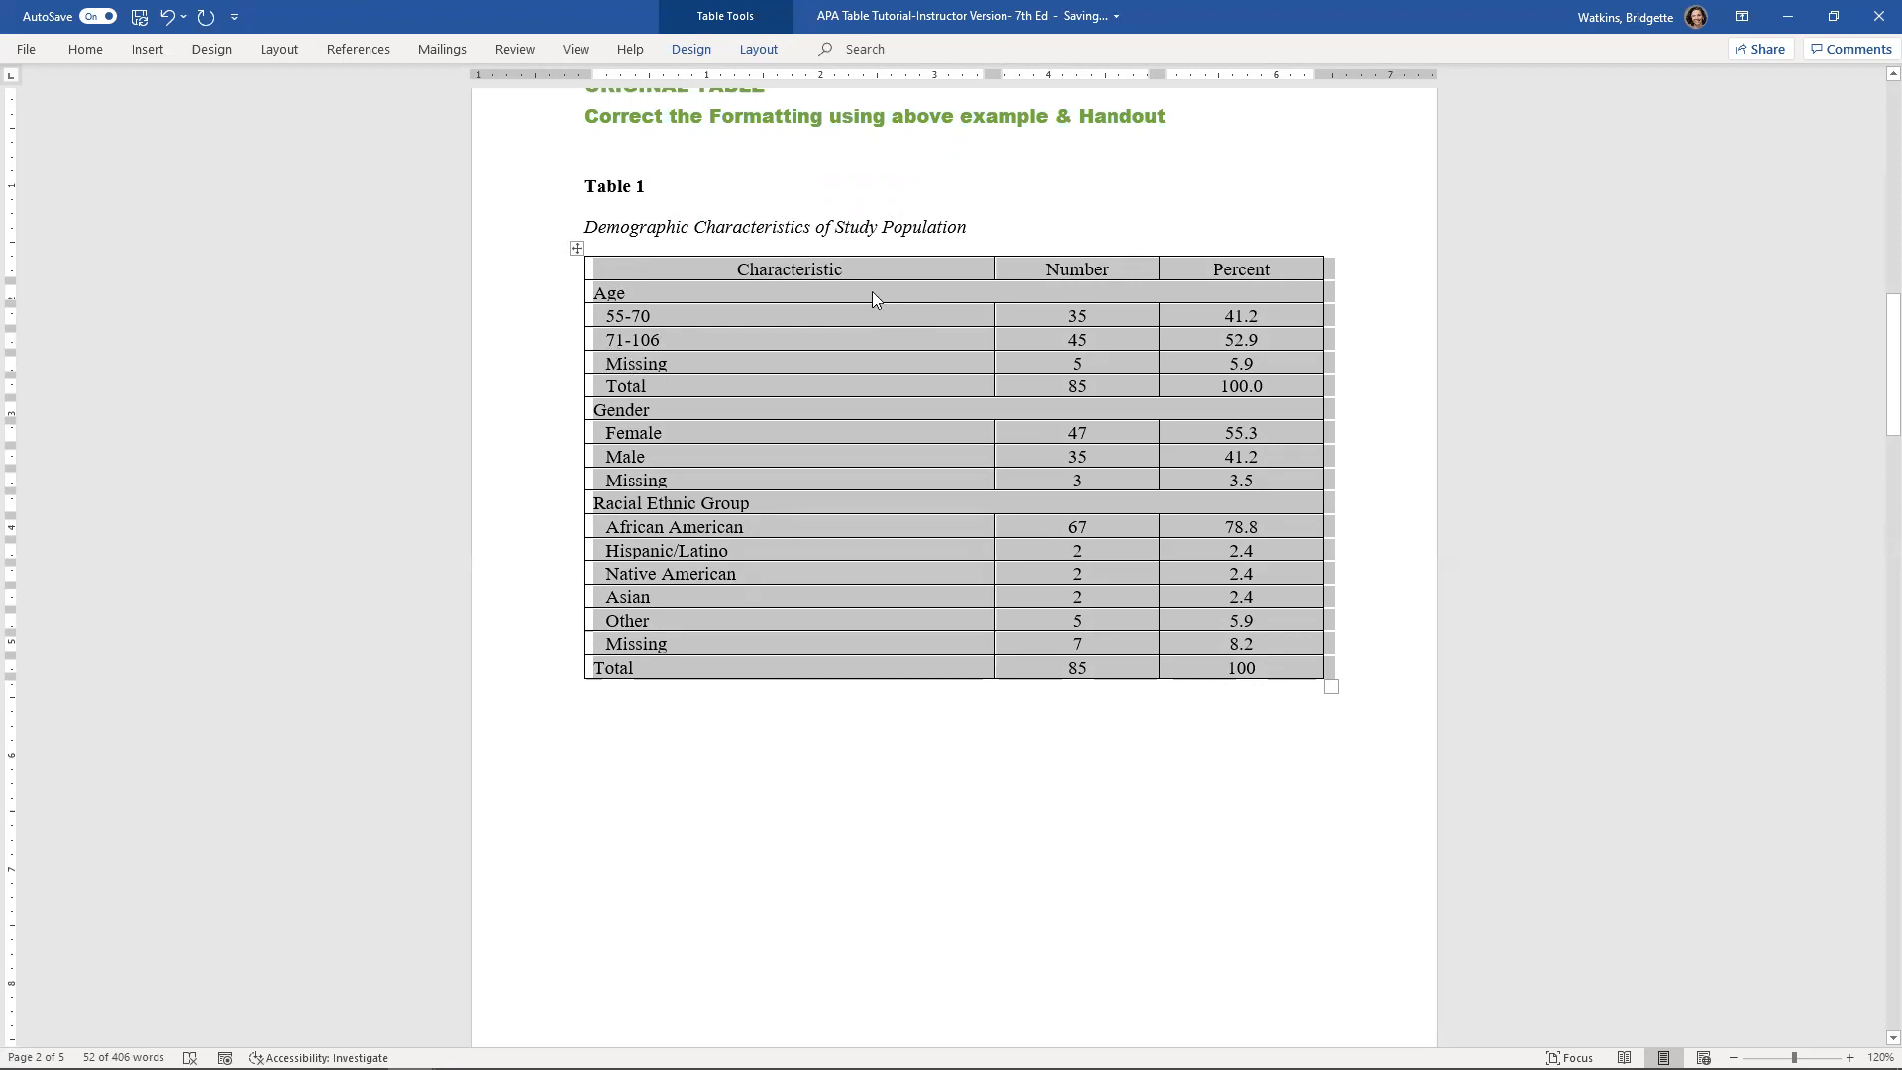
left_click(852, 837)
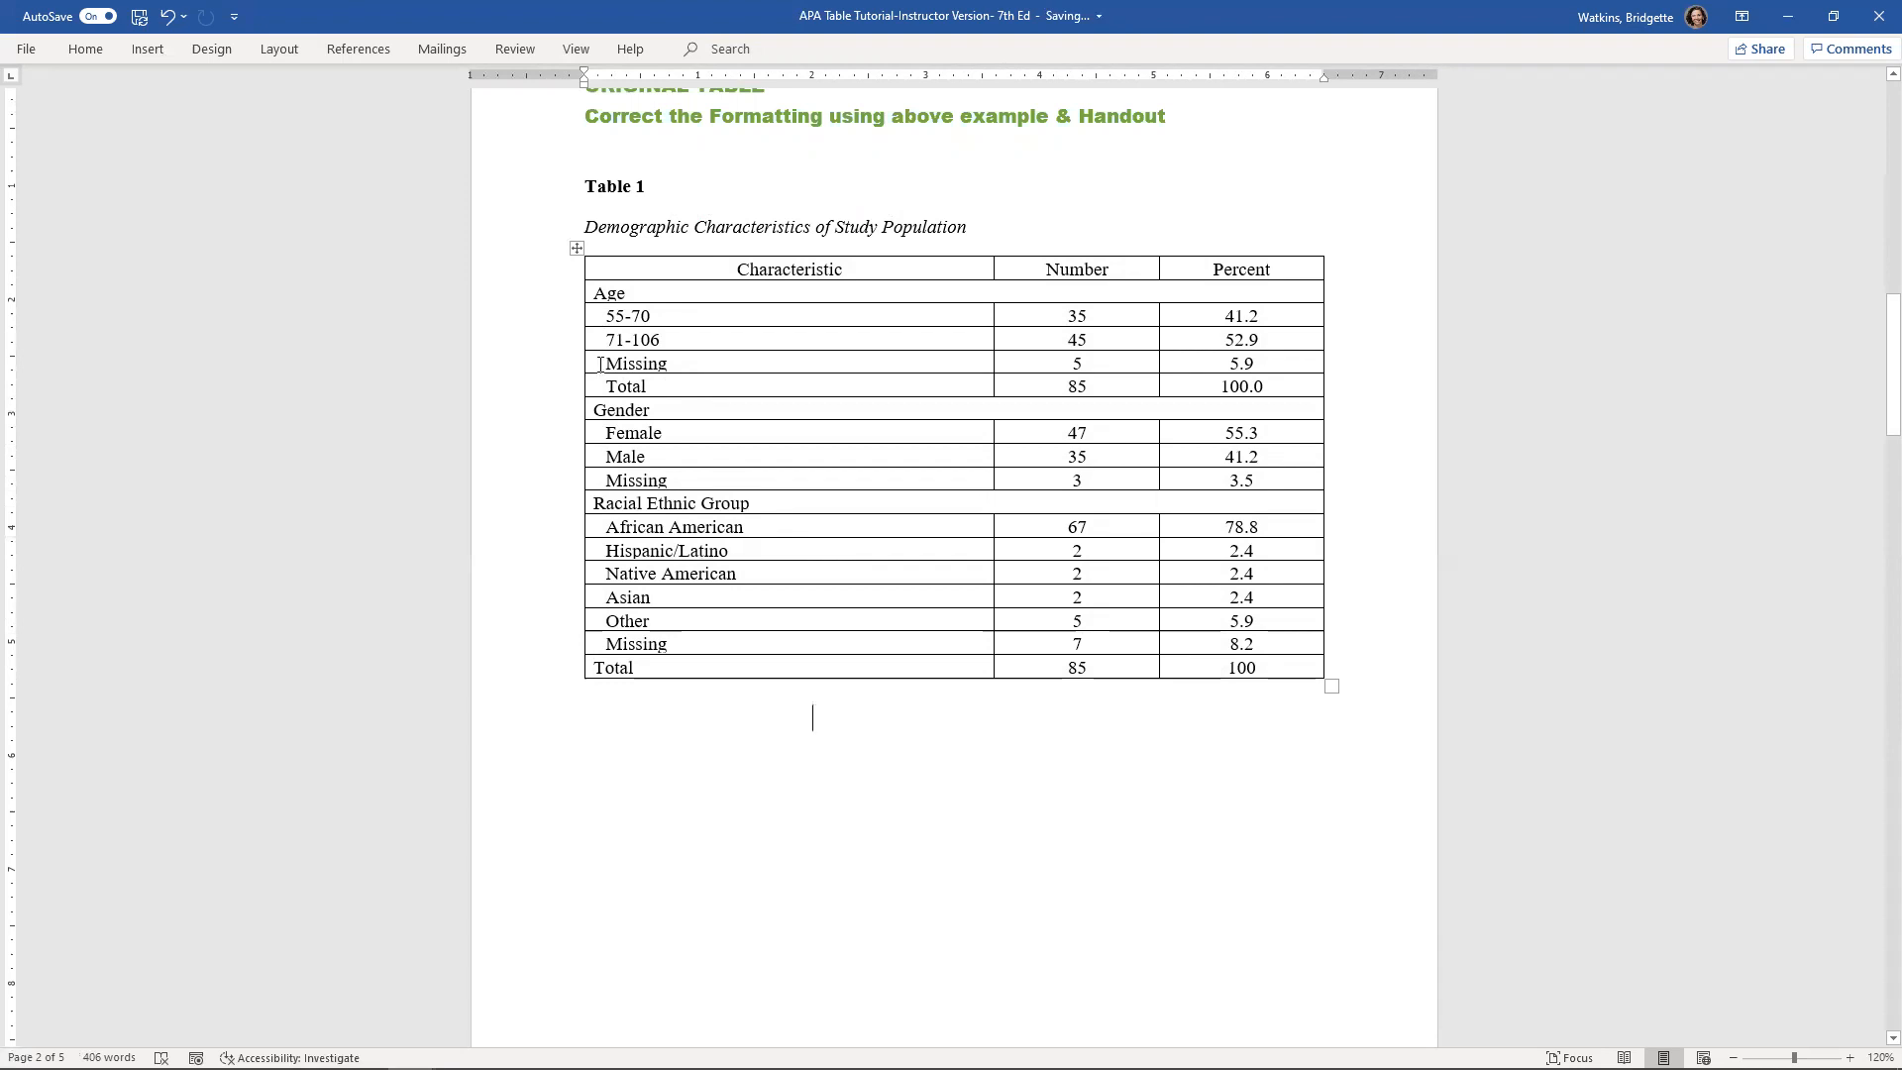
Delete the Total row from the Age section of the table
left_click_drag(604, 364, 672, 364)
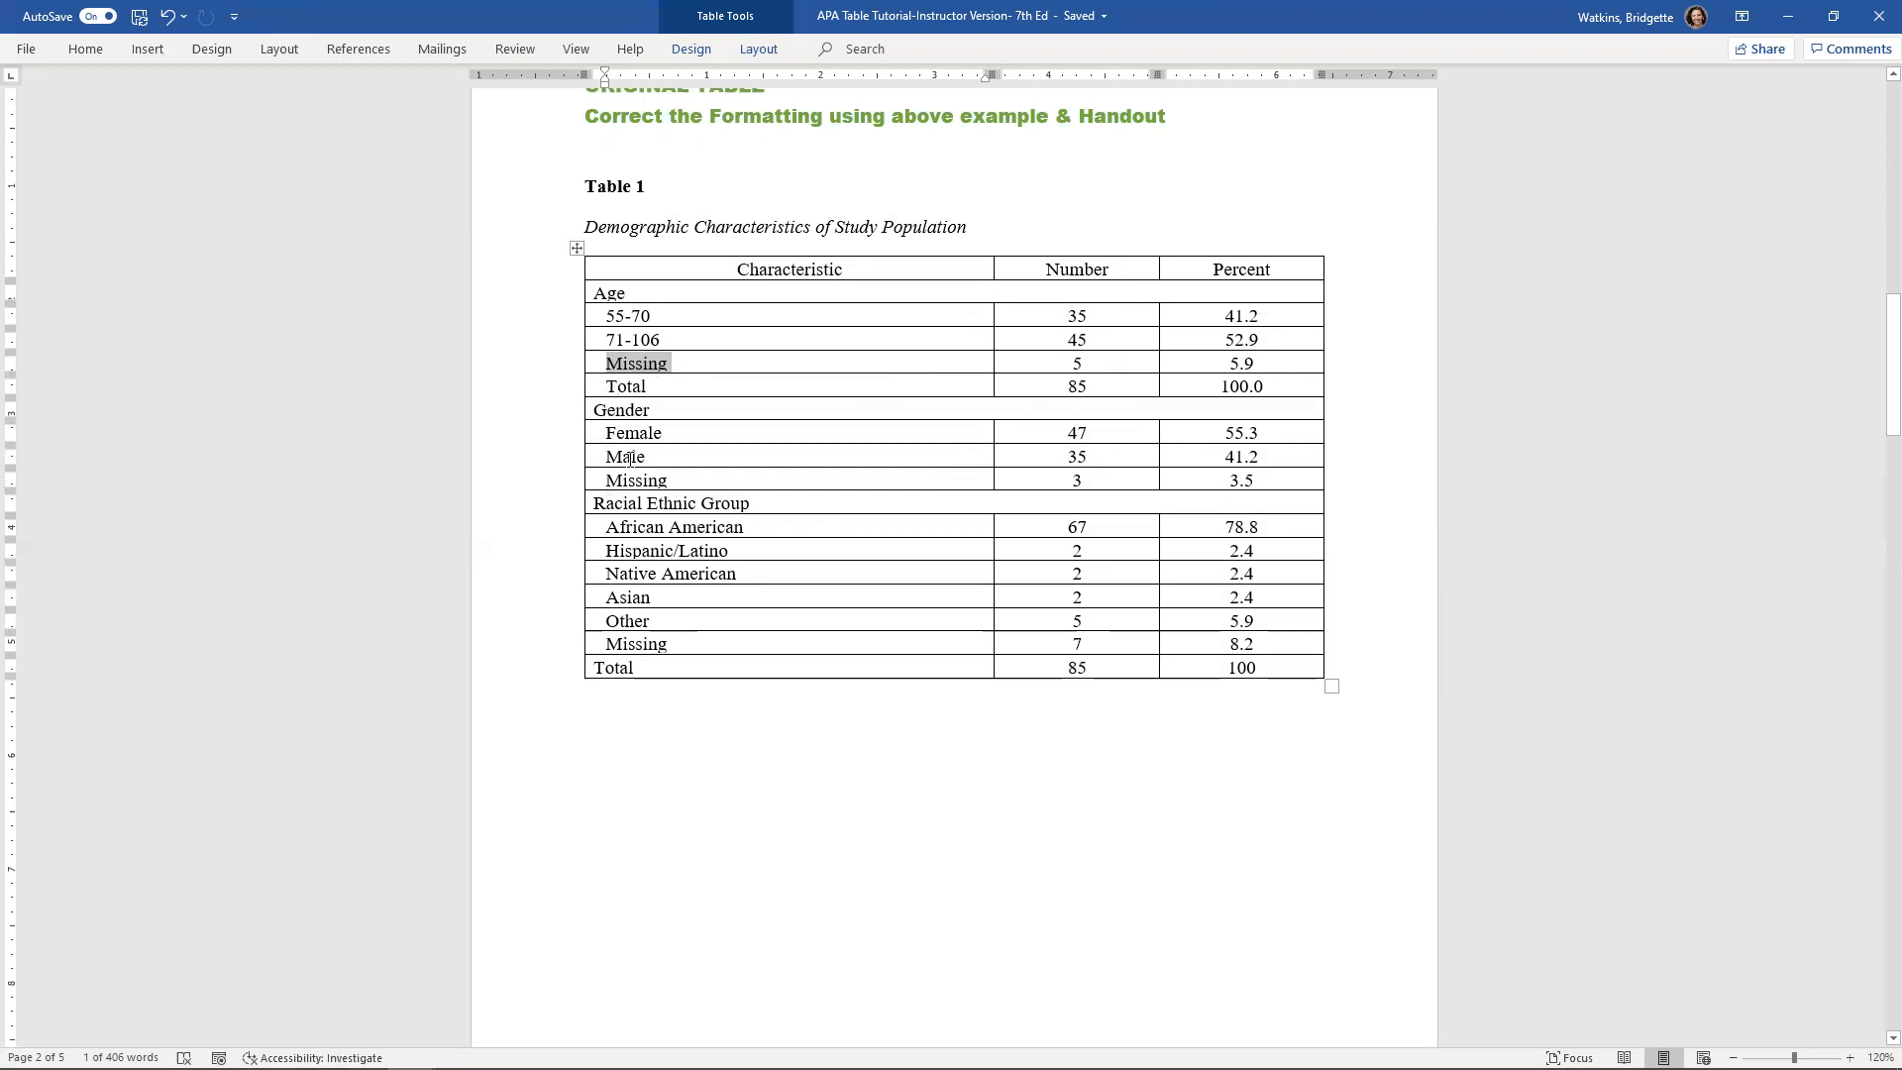
double_click(587, 672)
left_click(596, 683)
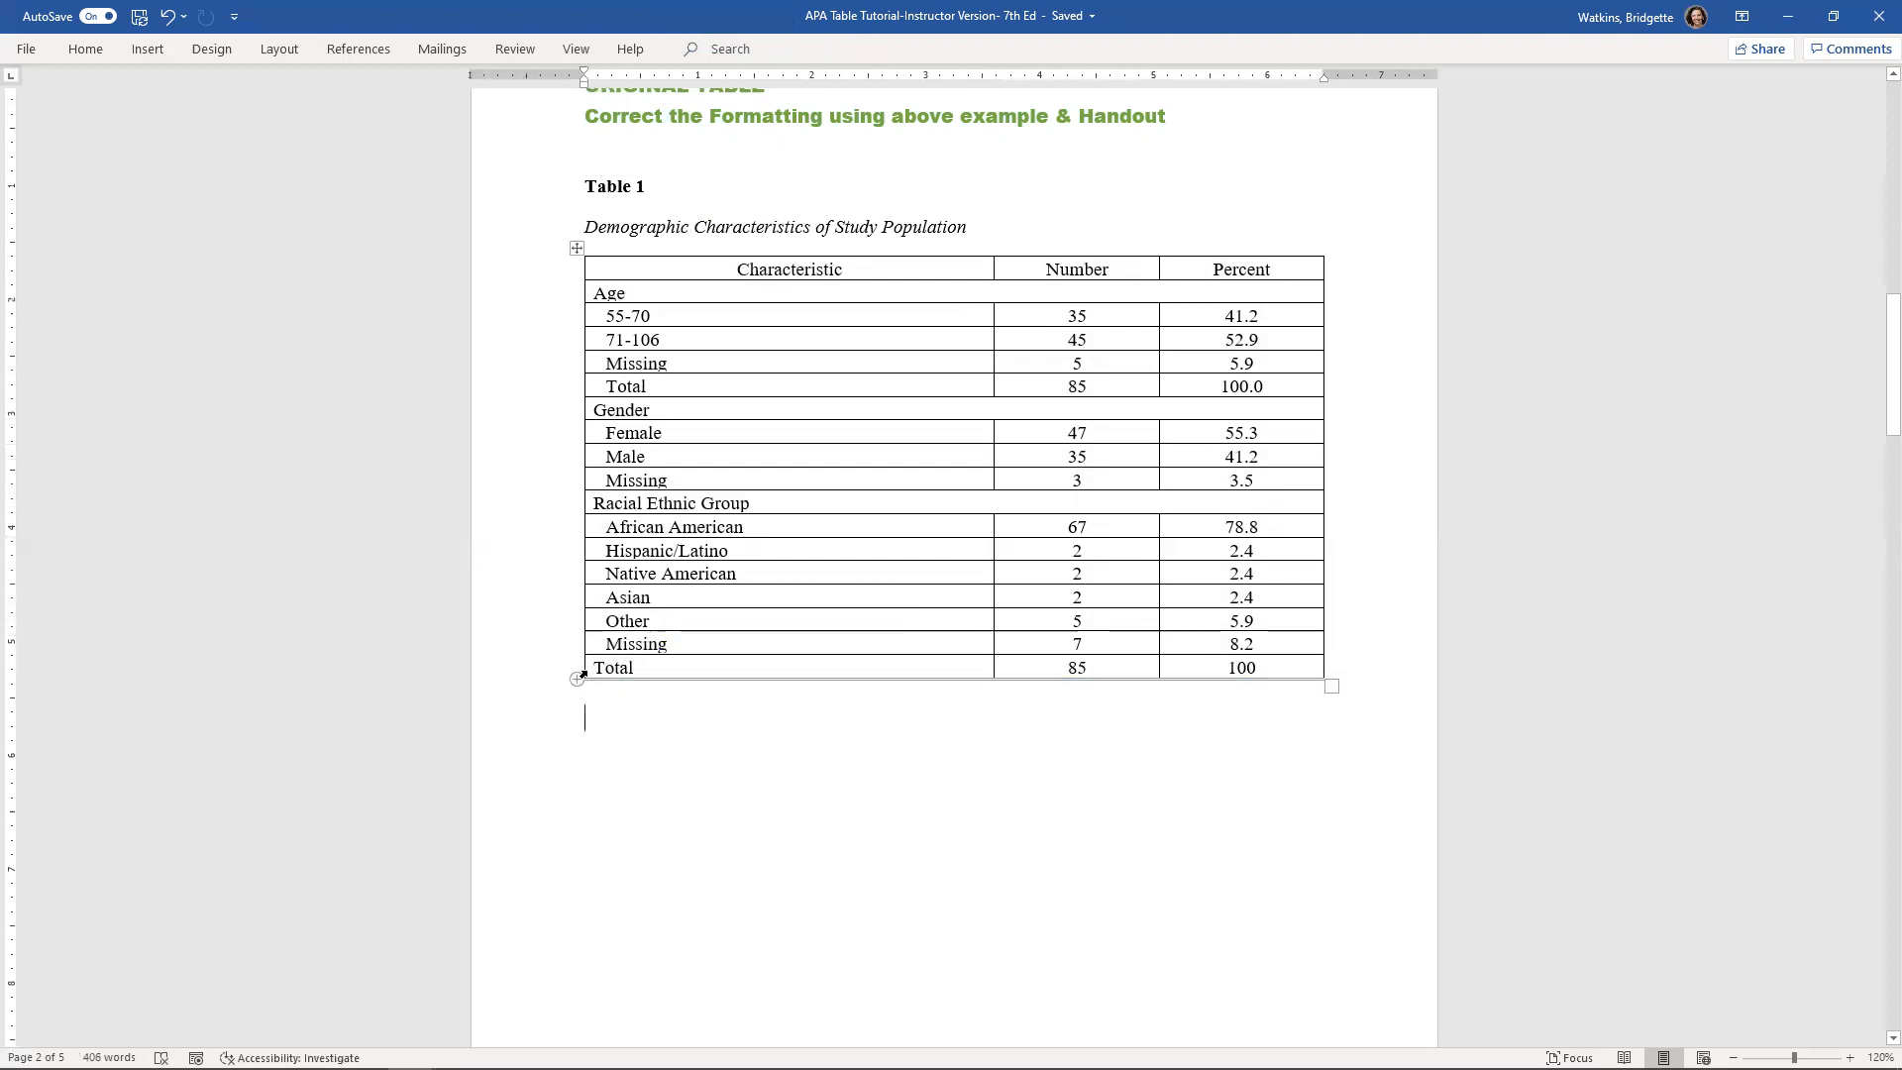
double_click(599, 391)
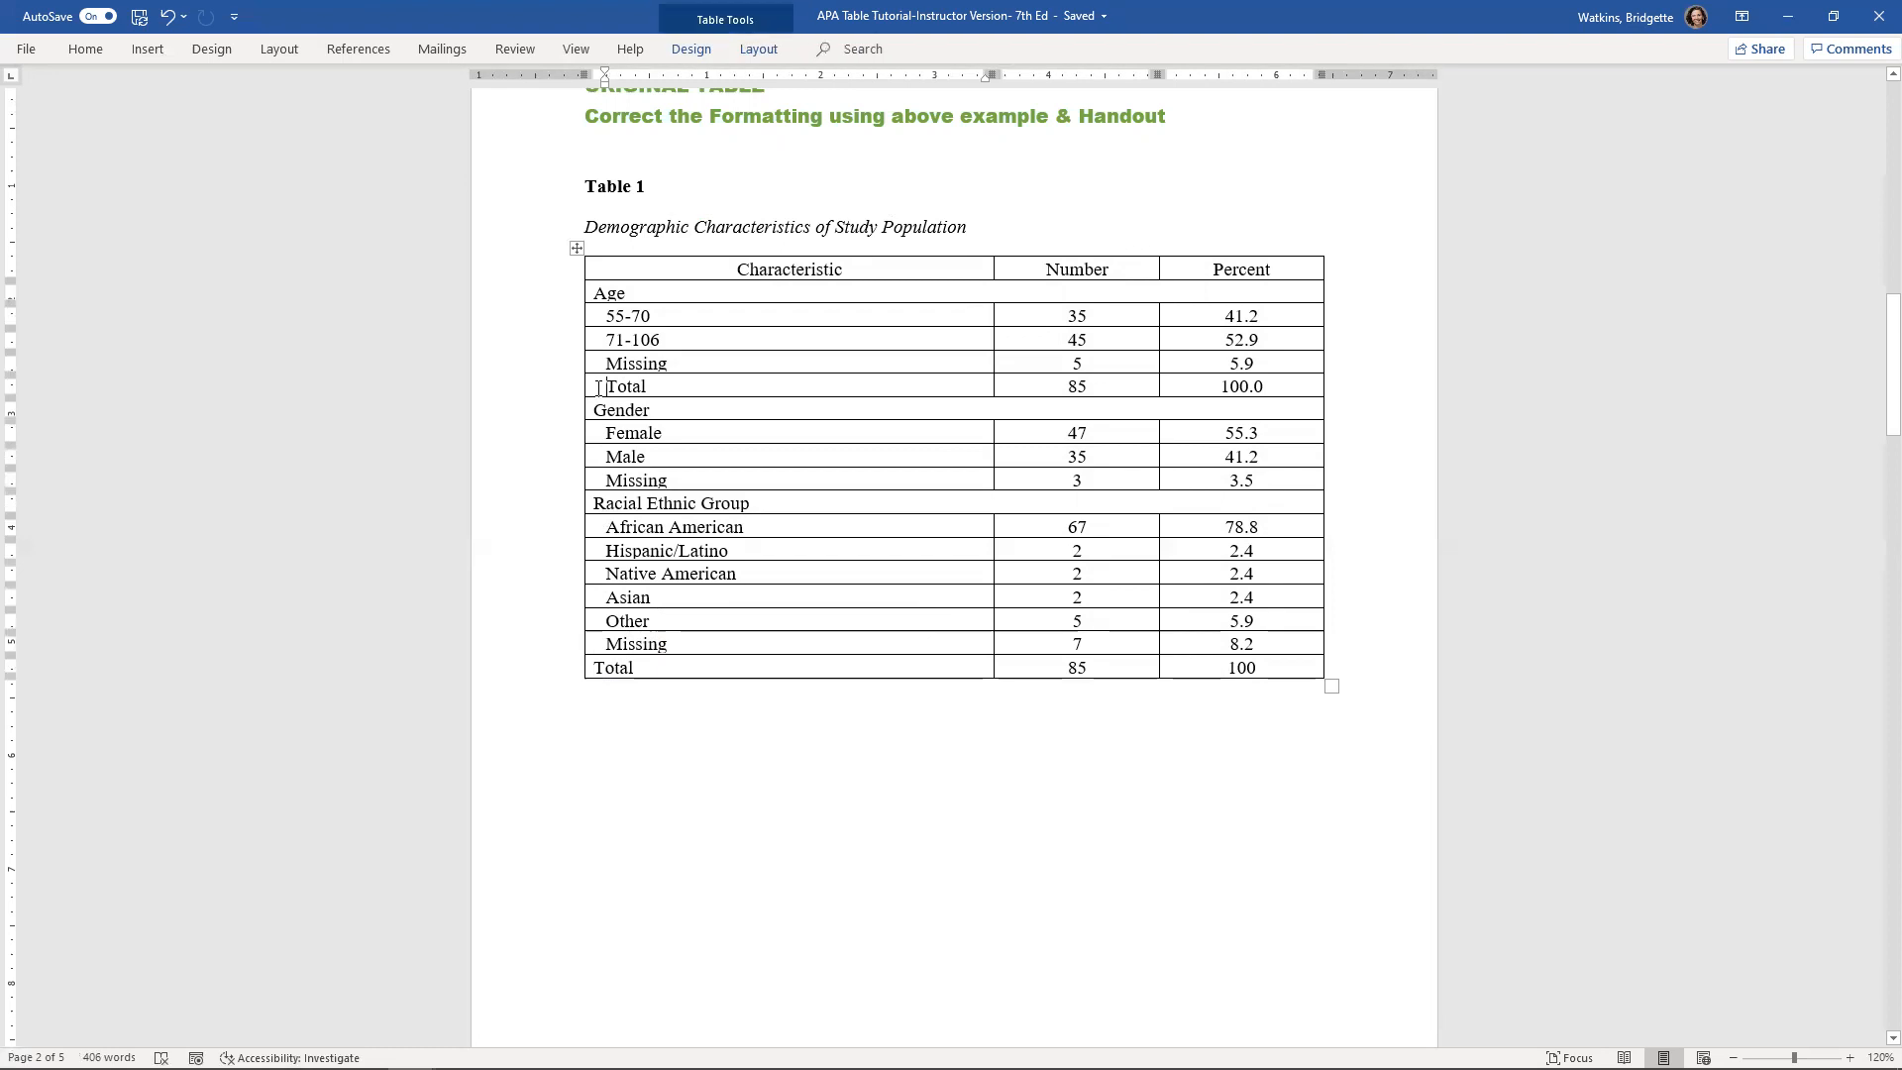
left_click(581, 384)
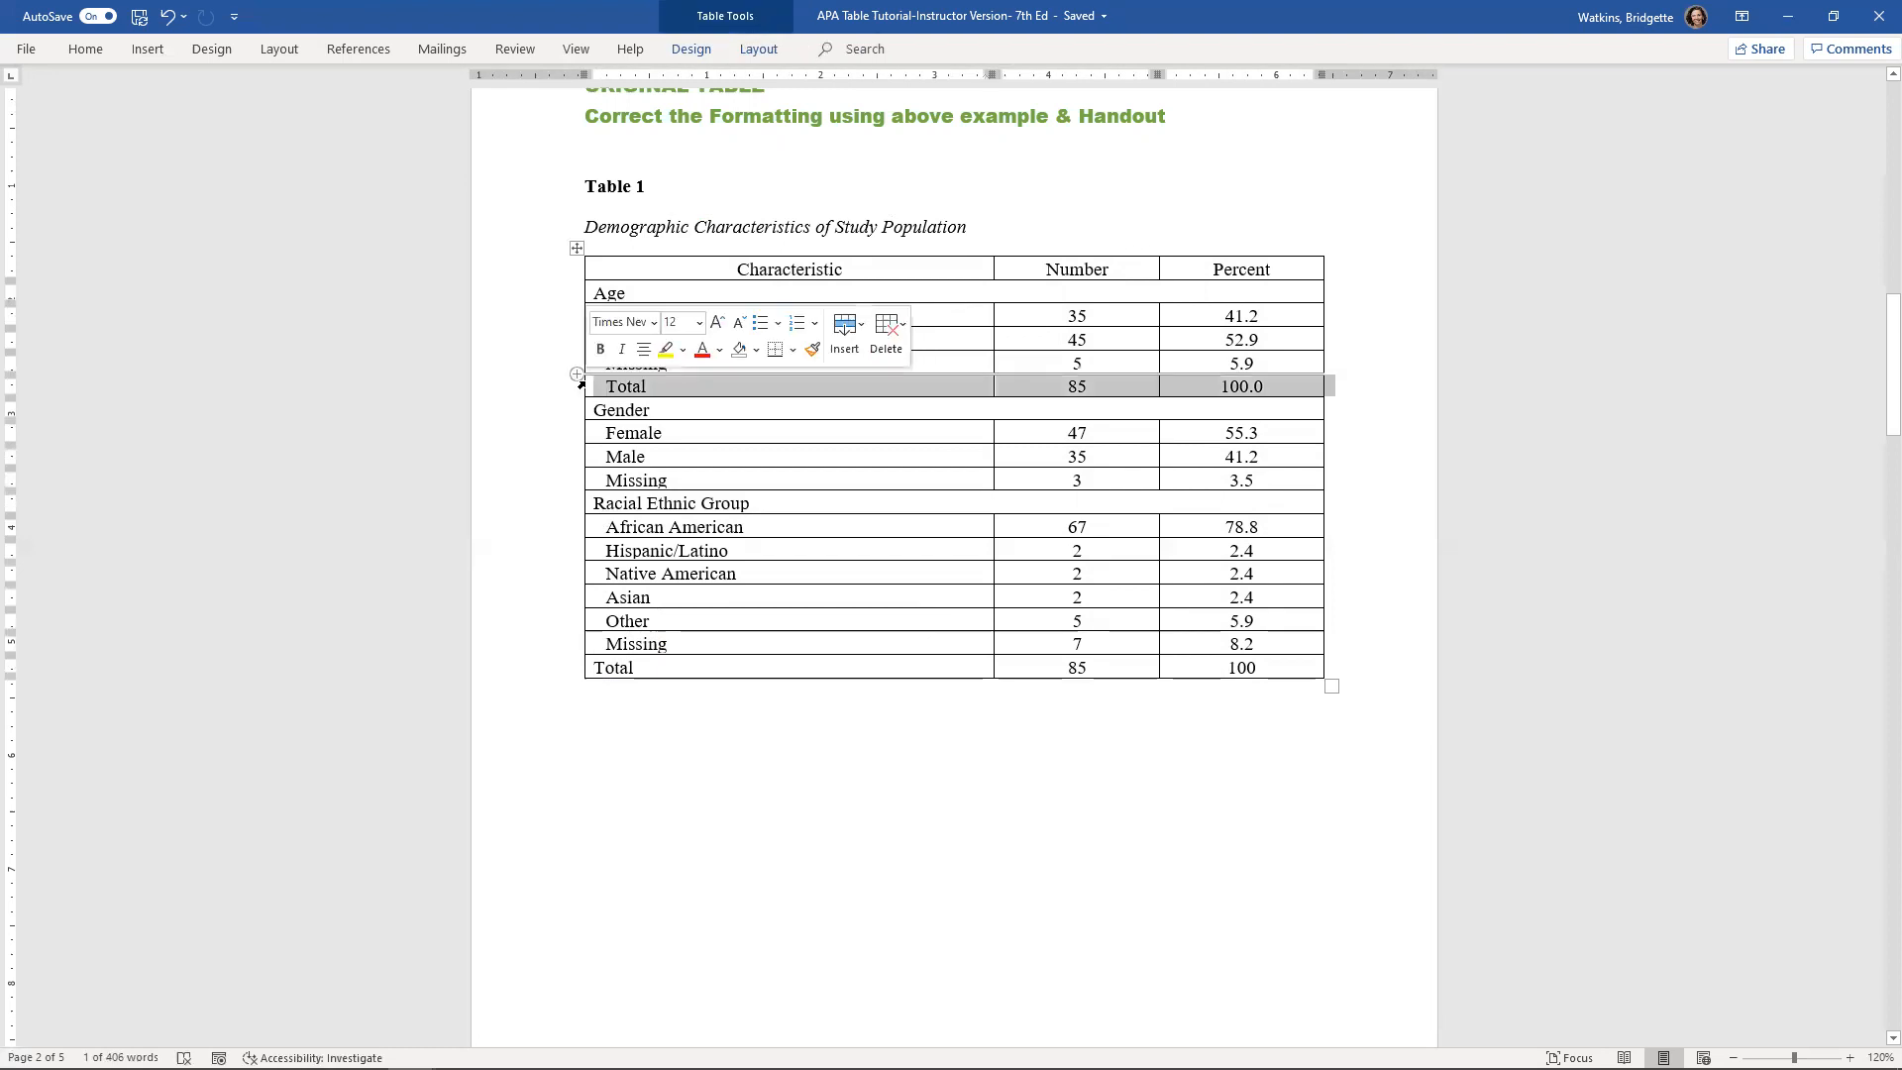
right_click(580, 384)
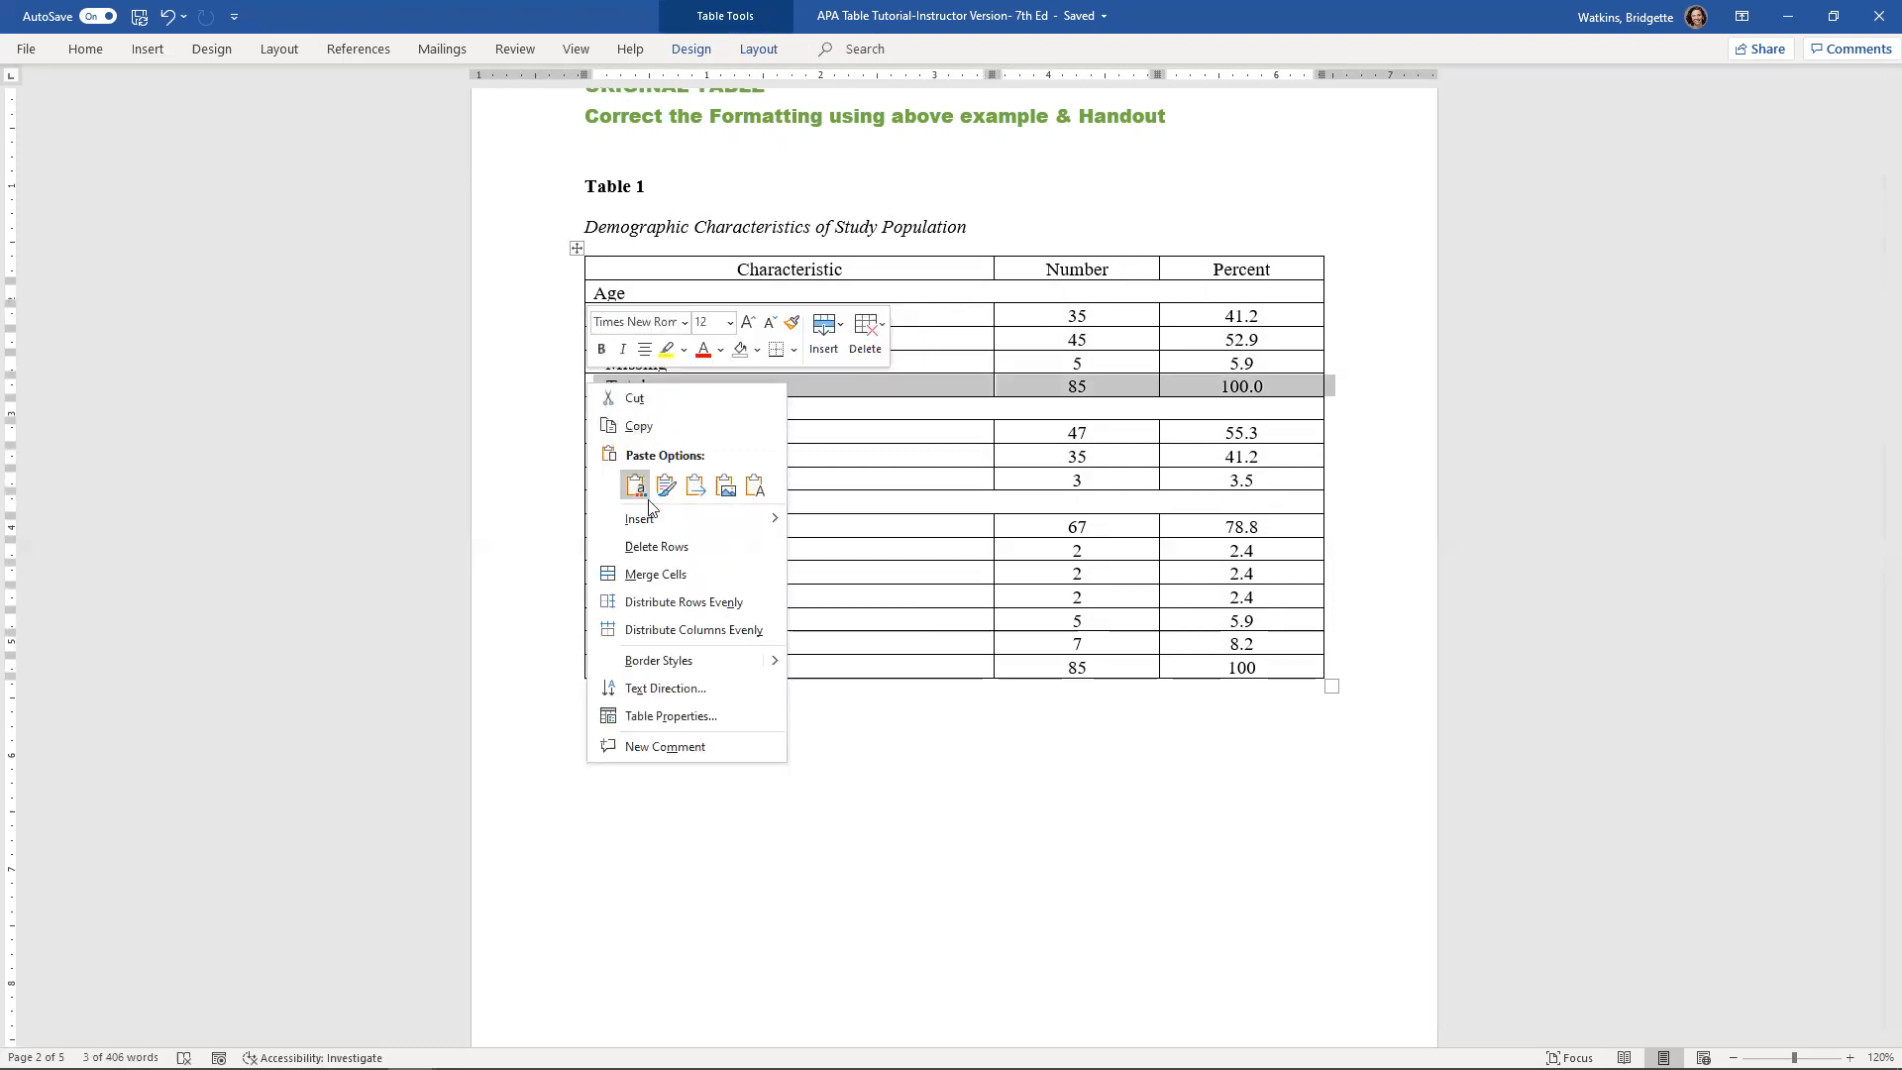
left_click(678, 548)
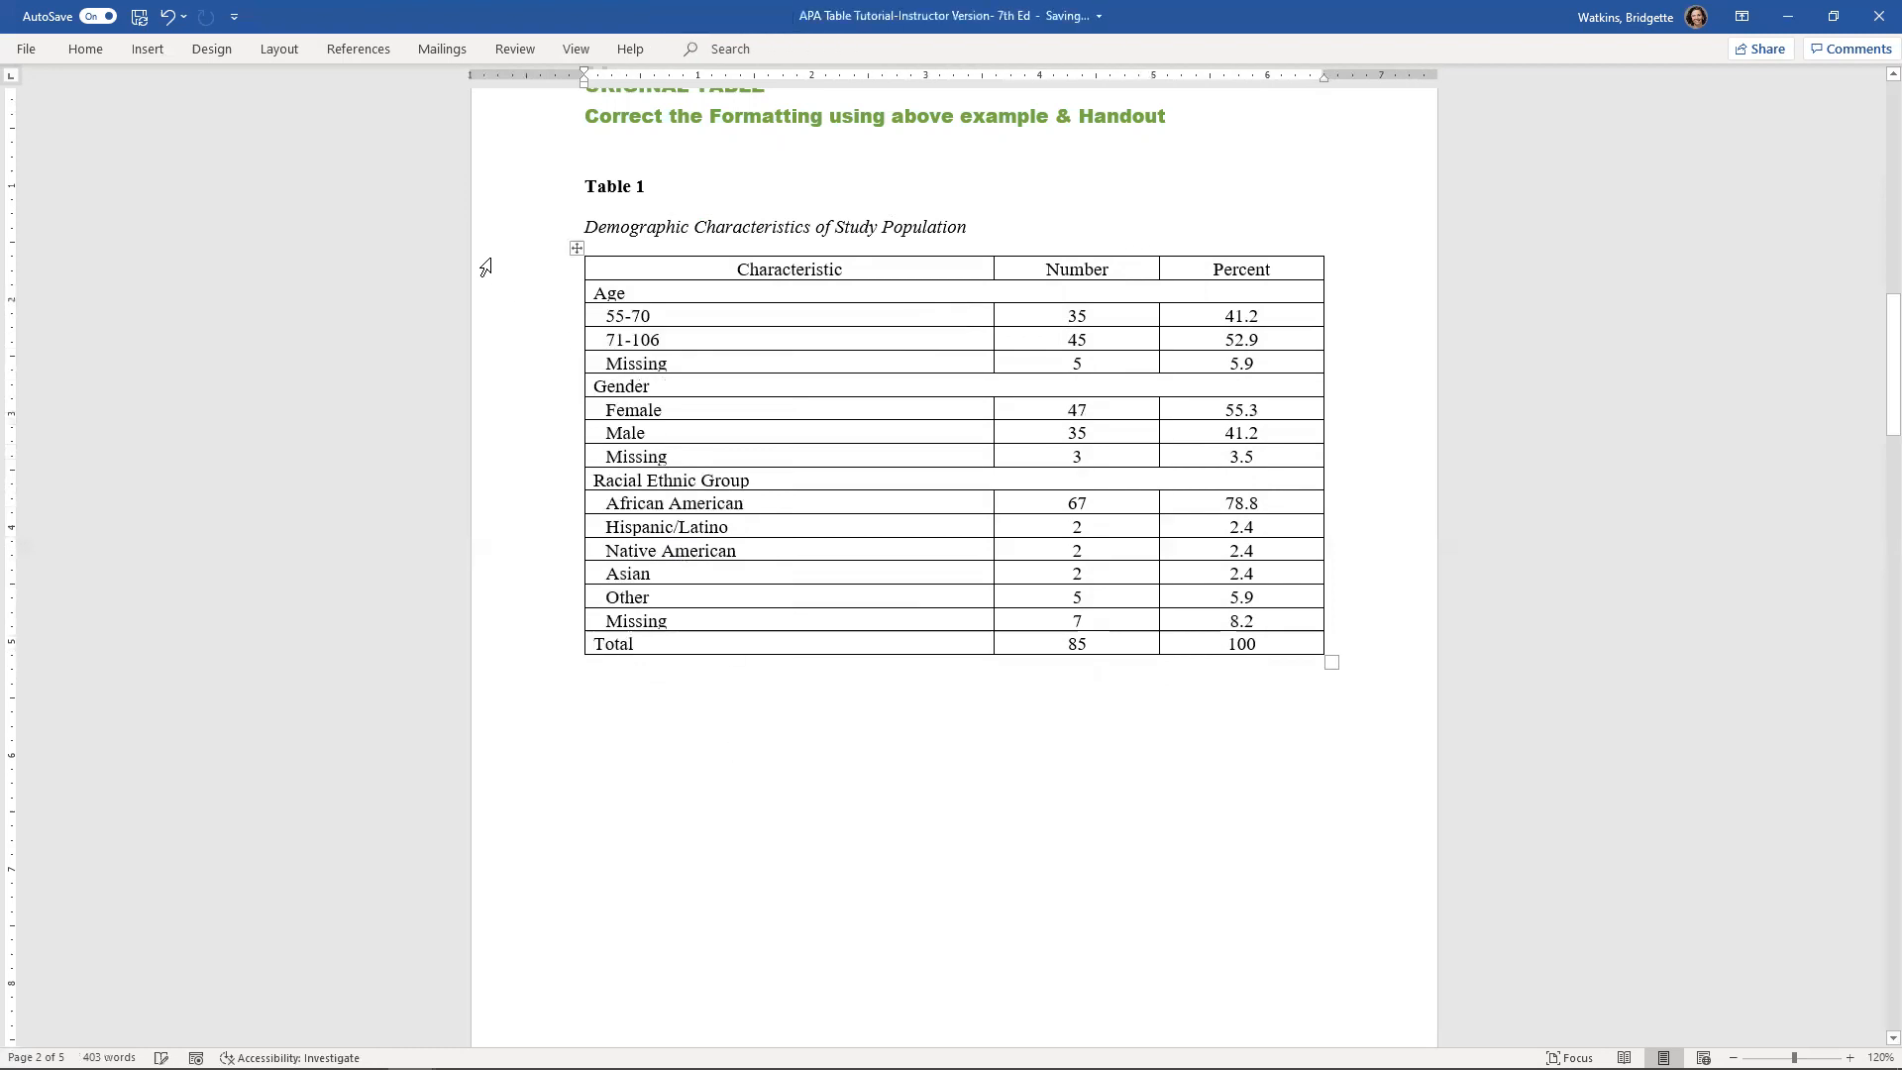
Review the APA Style Guidelines for Tables slide in the PowerPoint slide show and return to the Word document
left_click(605, 364)
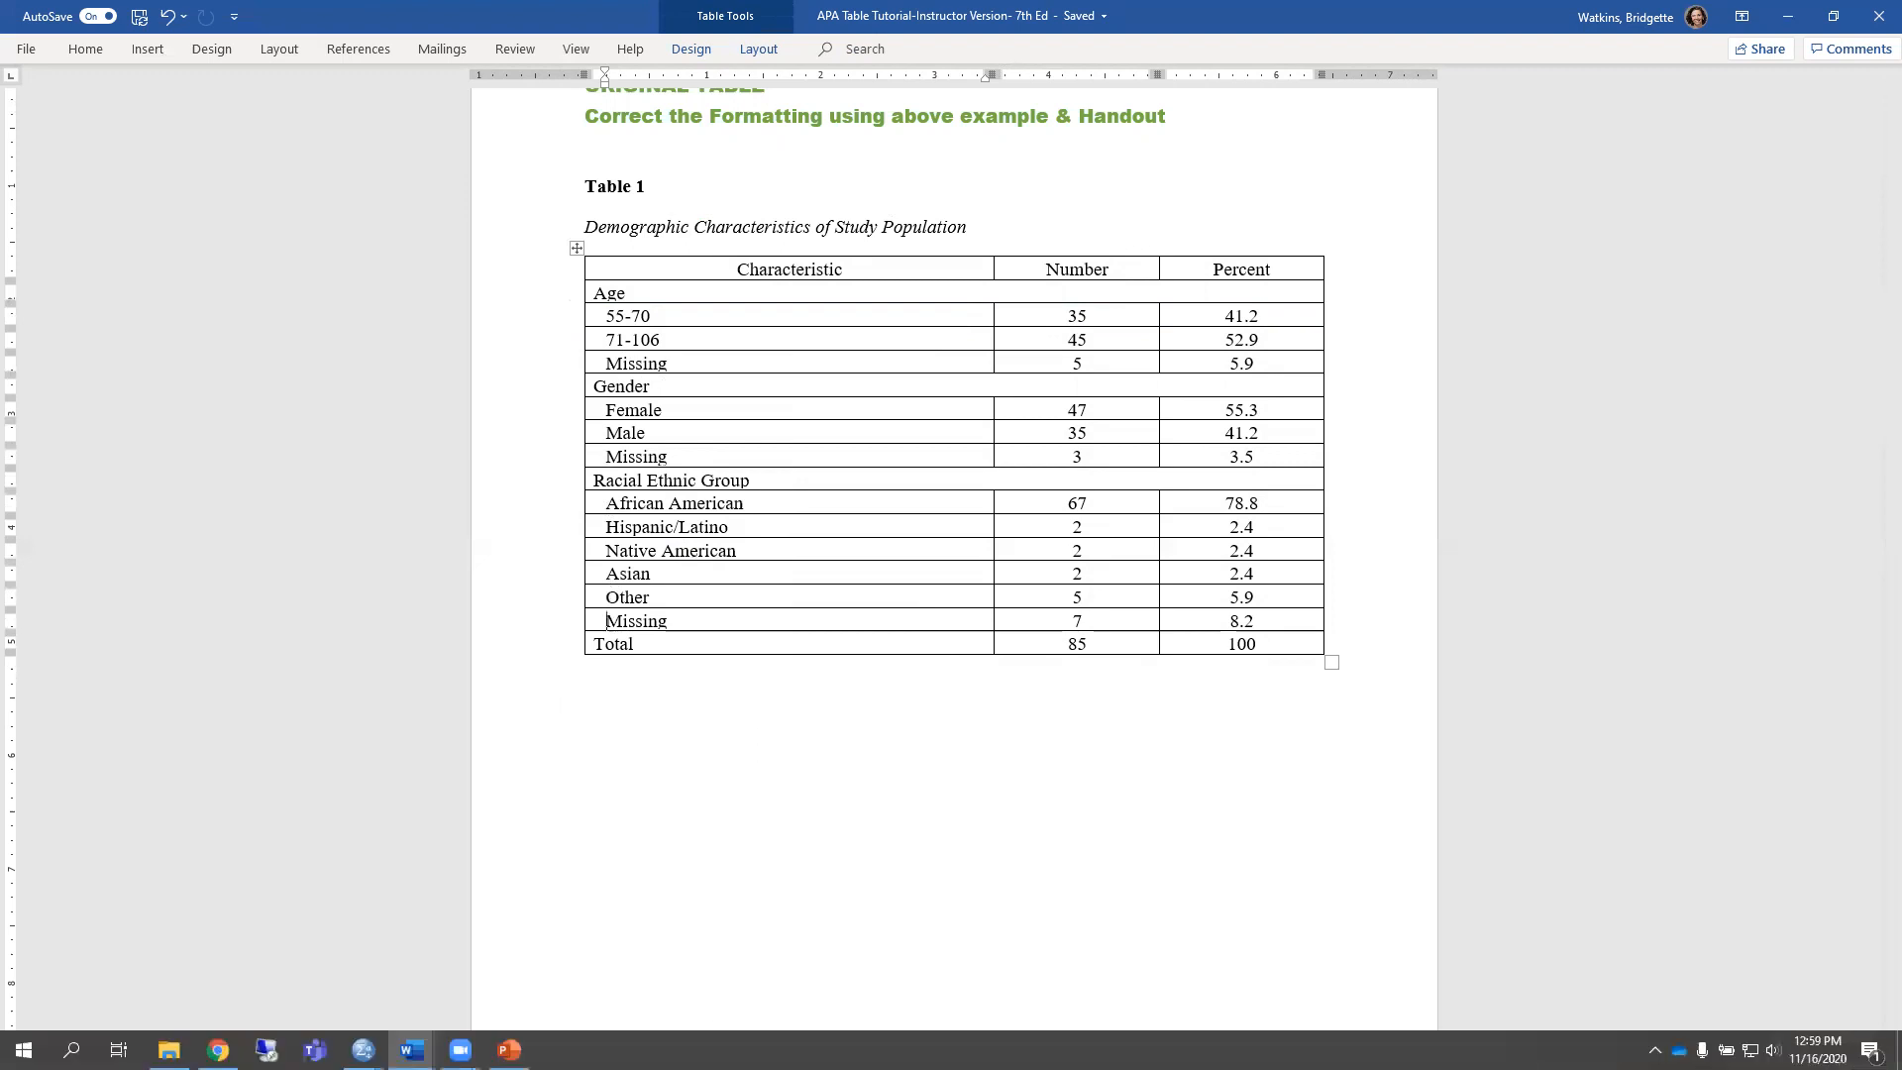
left_click(510, 1053)
left_click(640, 915)
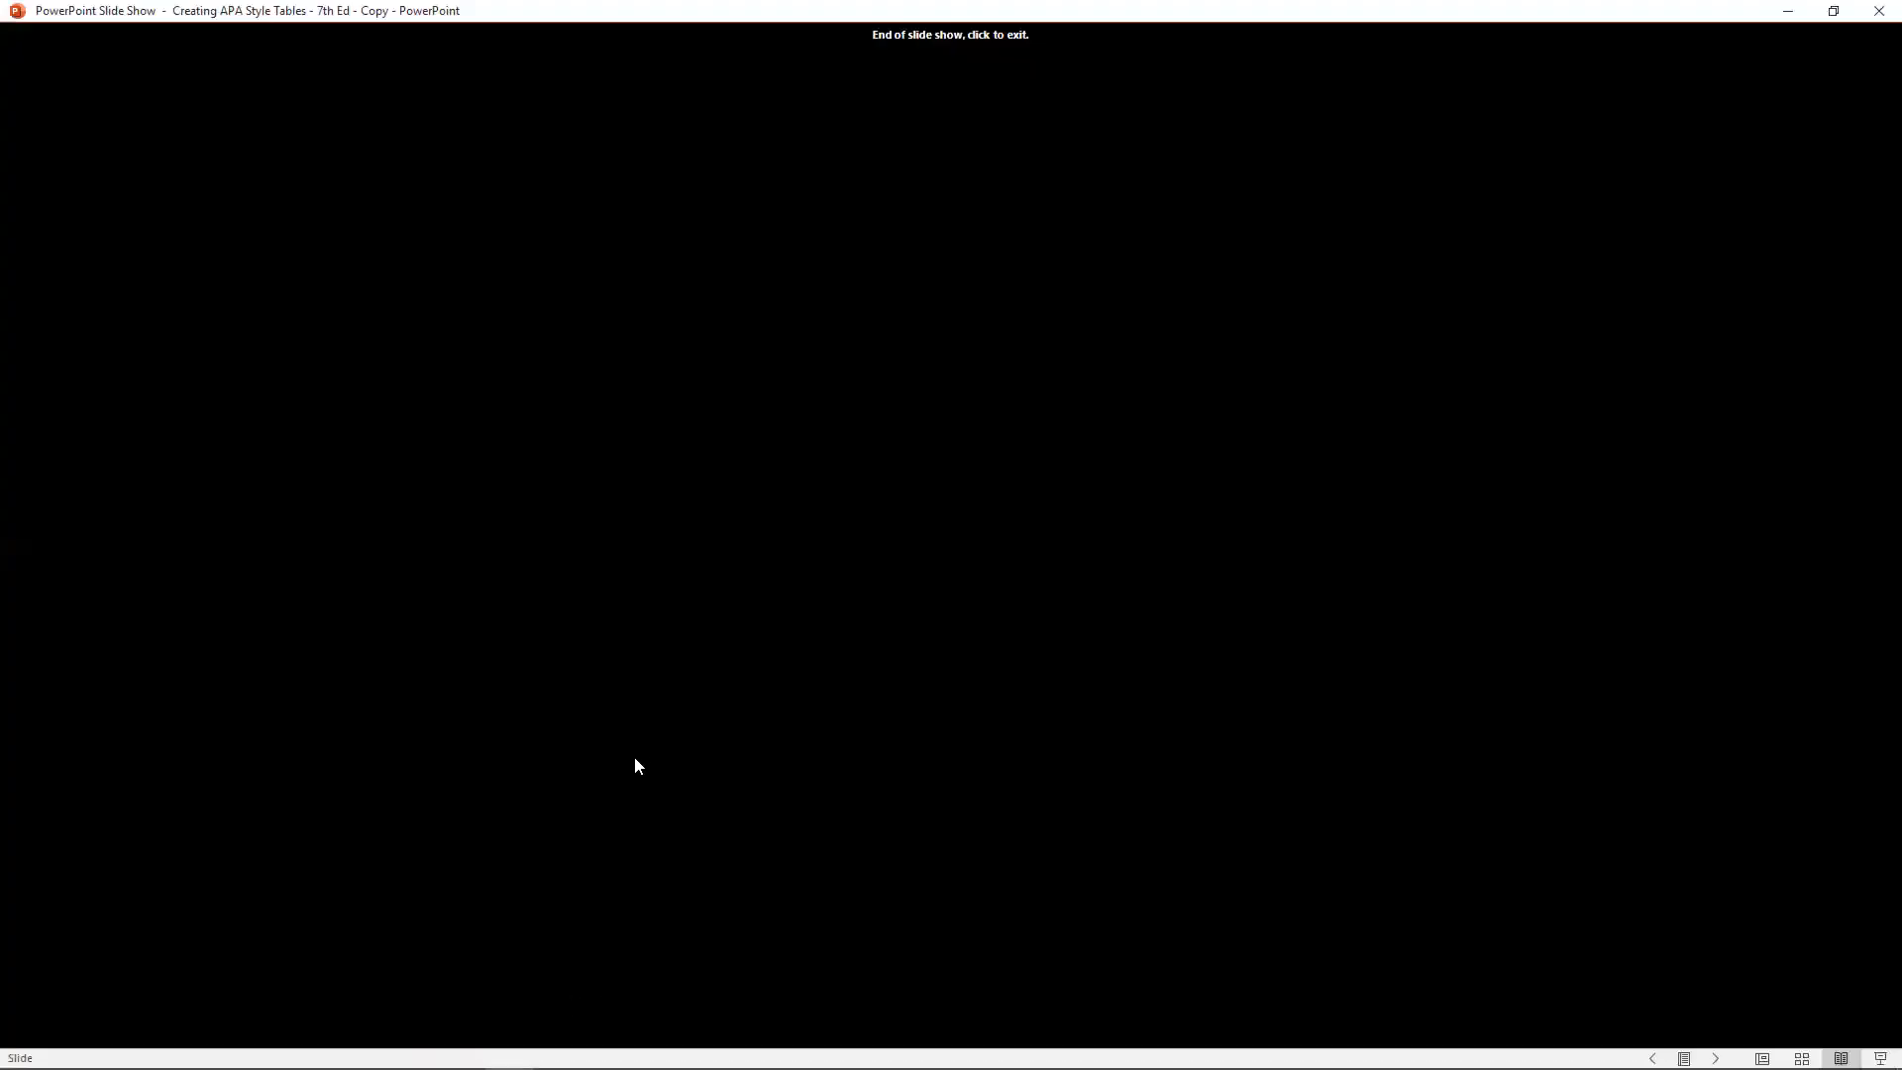
scroll(630, 767, "up", 4)
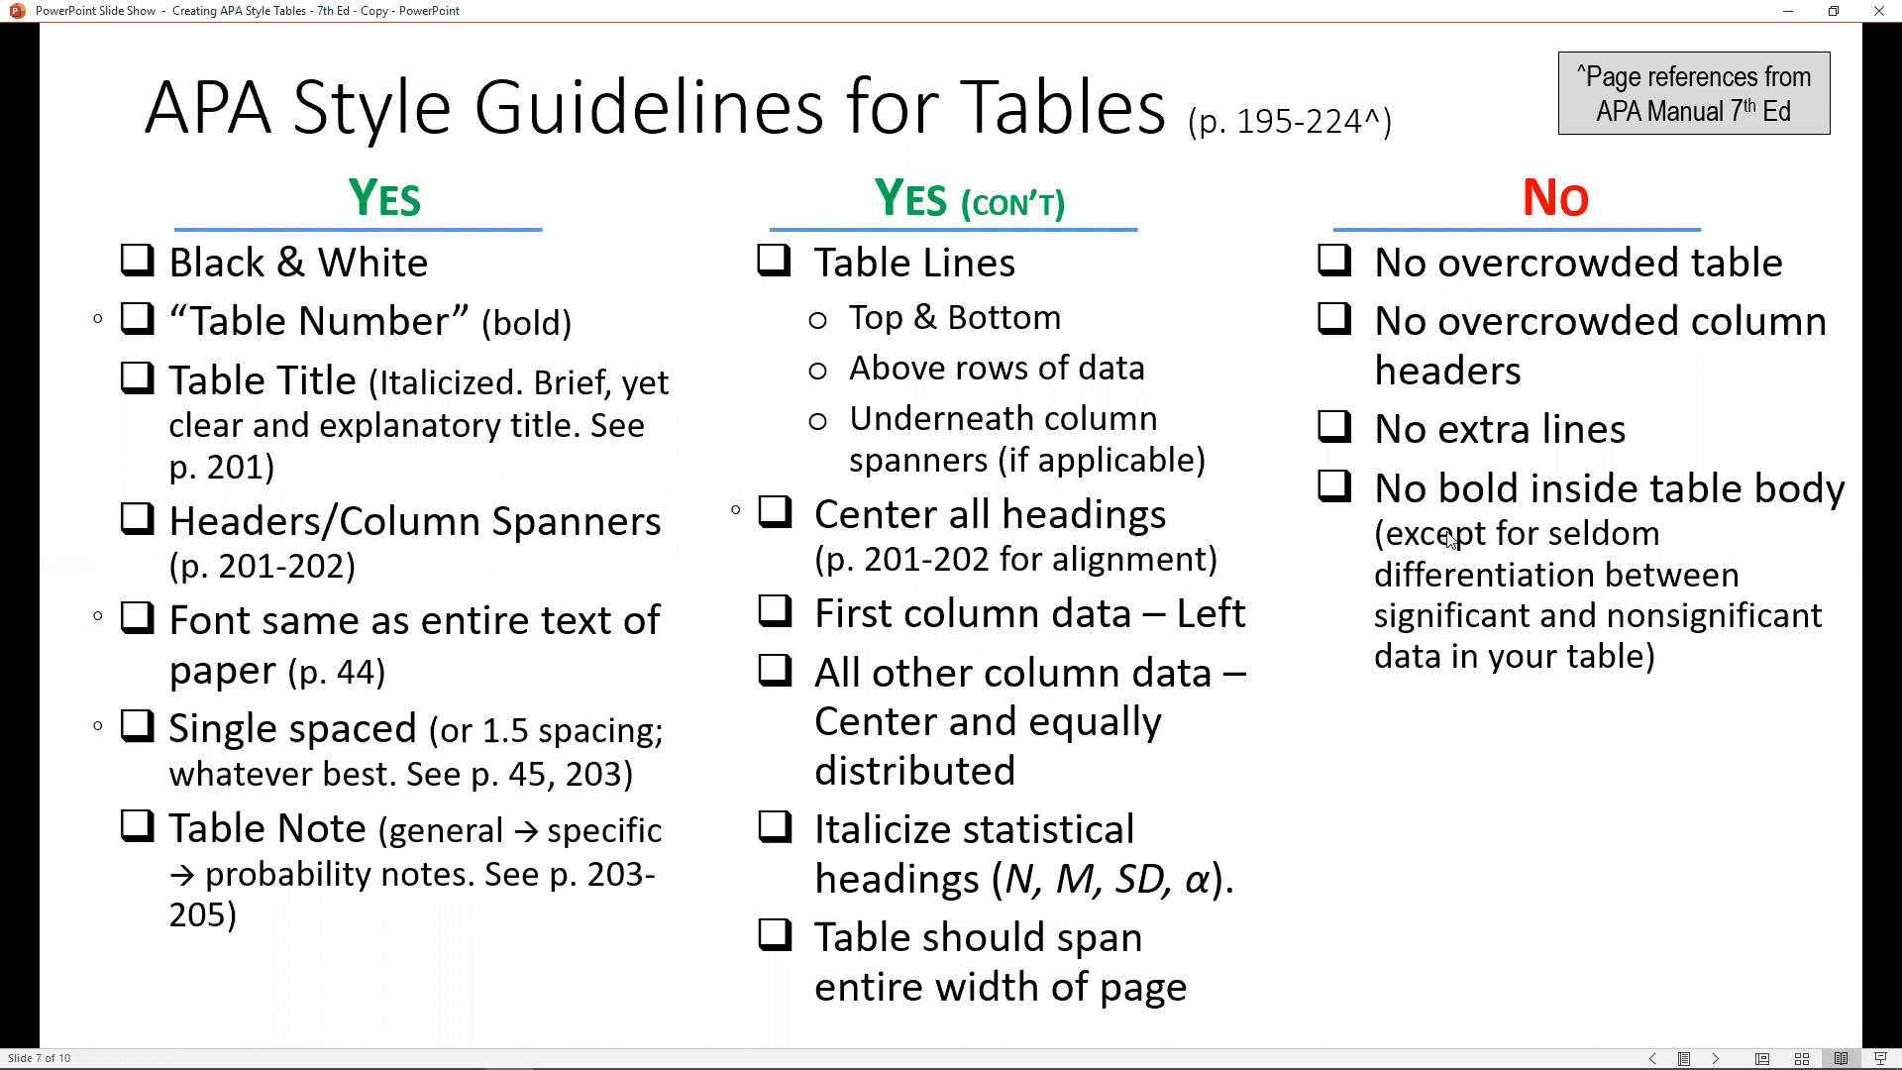
left_click(1801, 9)
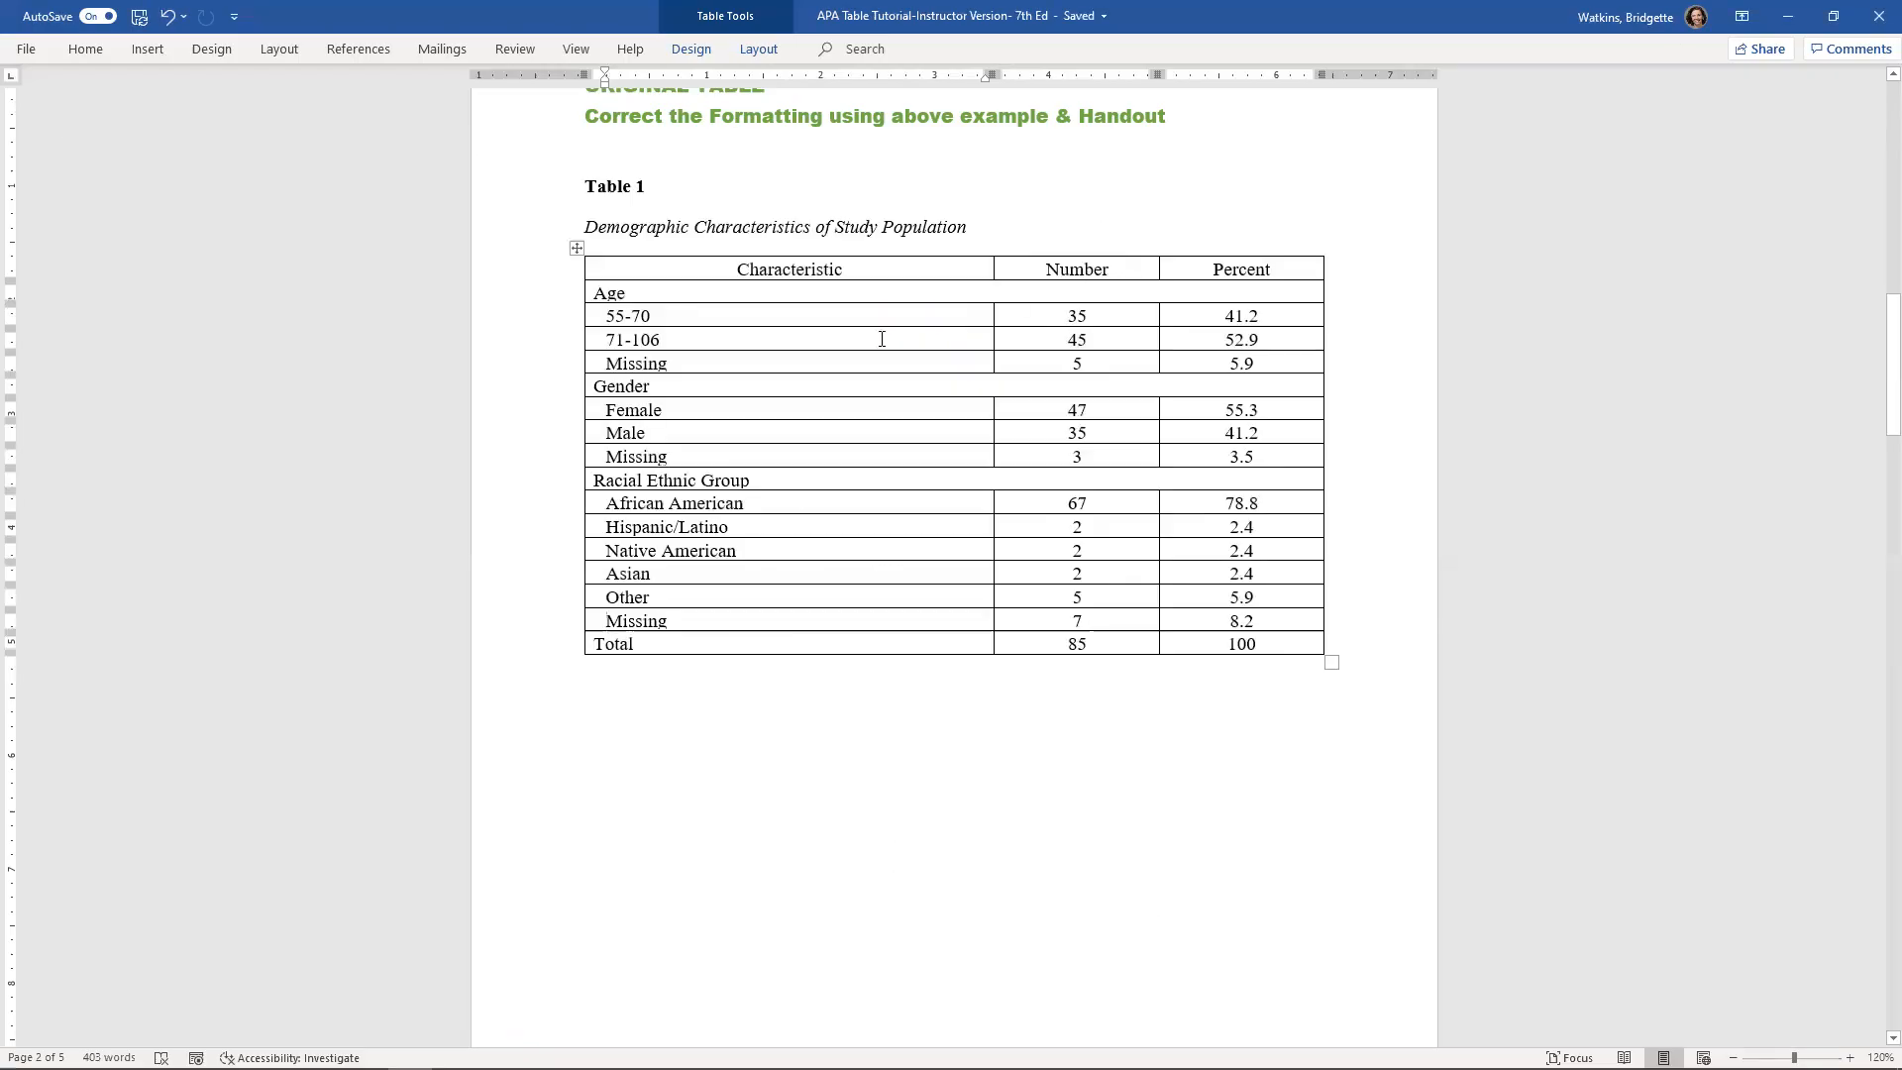
Add a table note below the reformatted table reading "Note. This is where the note should go.", with only "Note." in italics
left_click(590, 694)
scroll(674, 695, "down", 12)
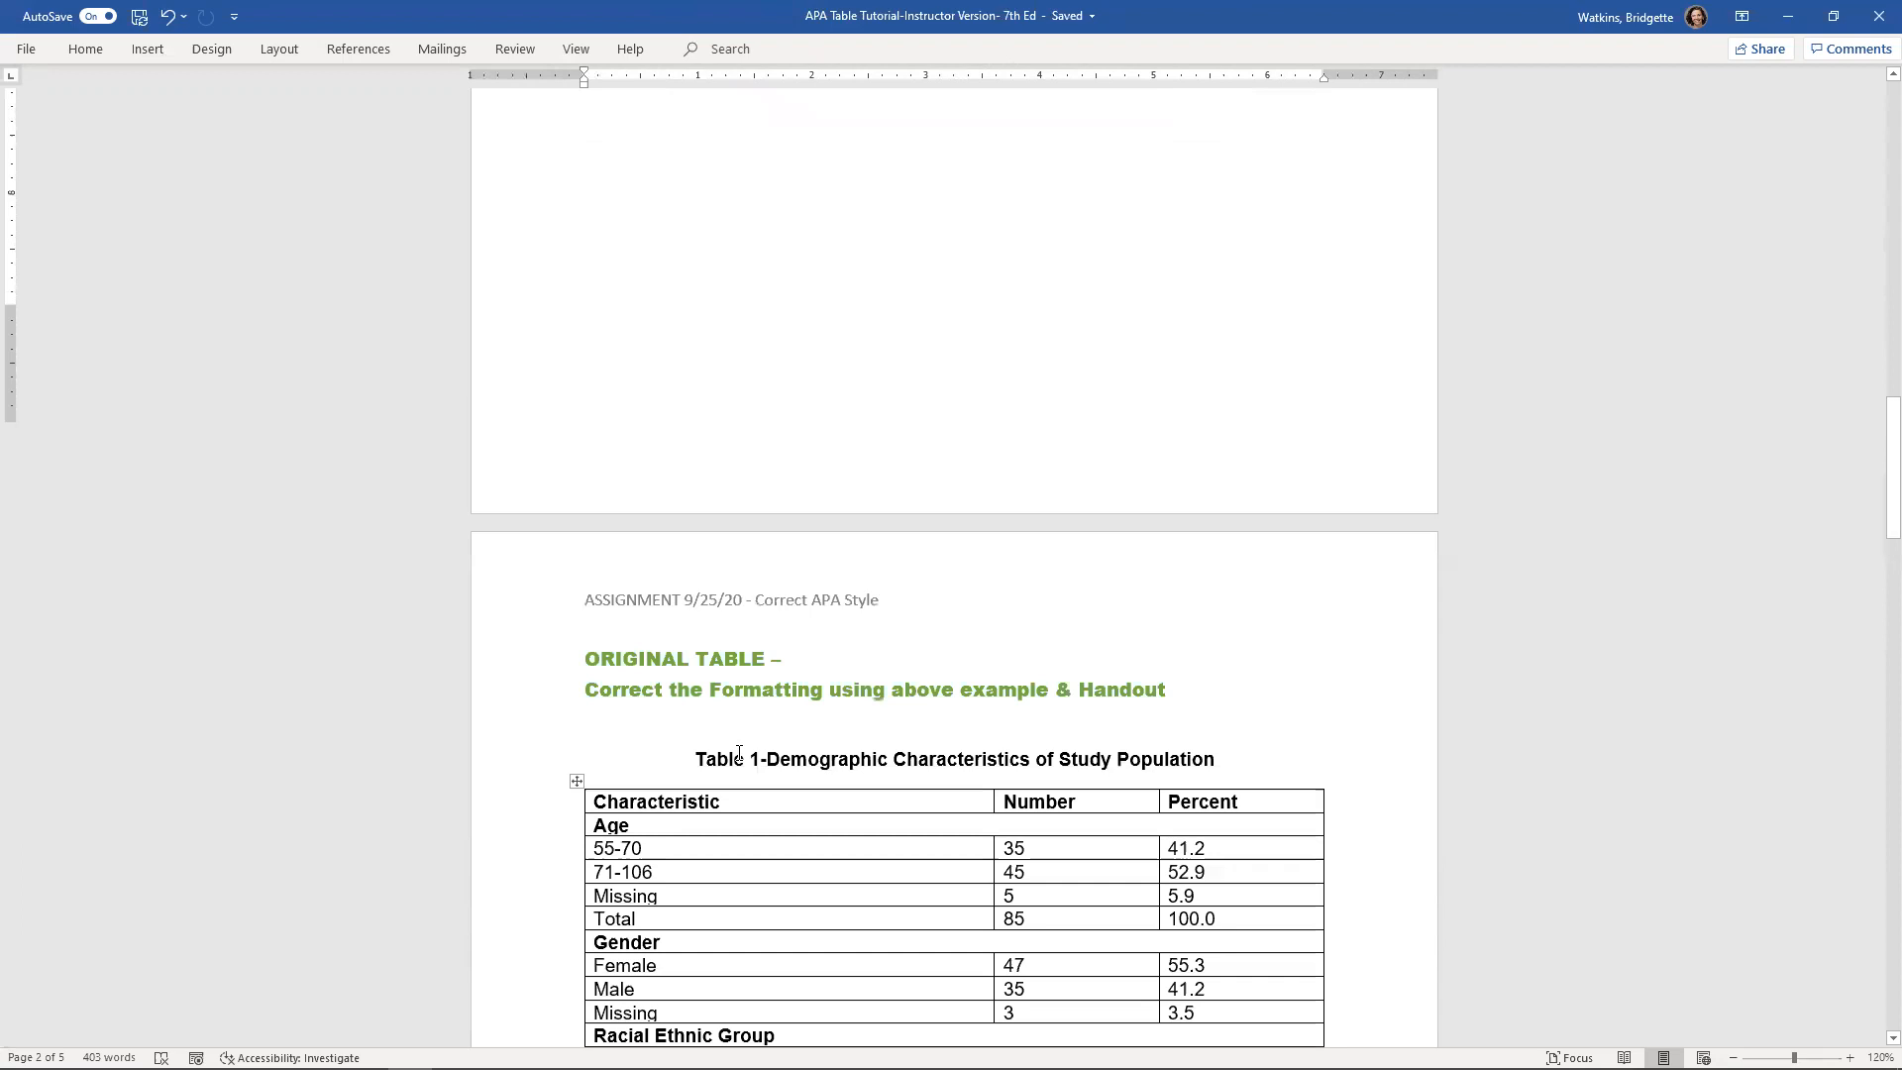
scroll(671, 752, "up", 2)
scroll(682, 780, "up", 18)
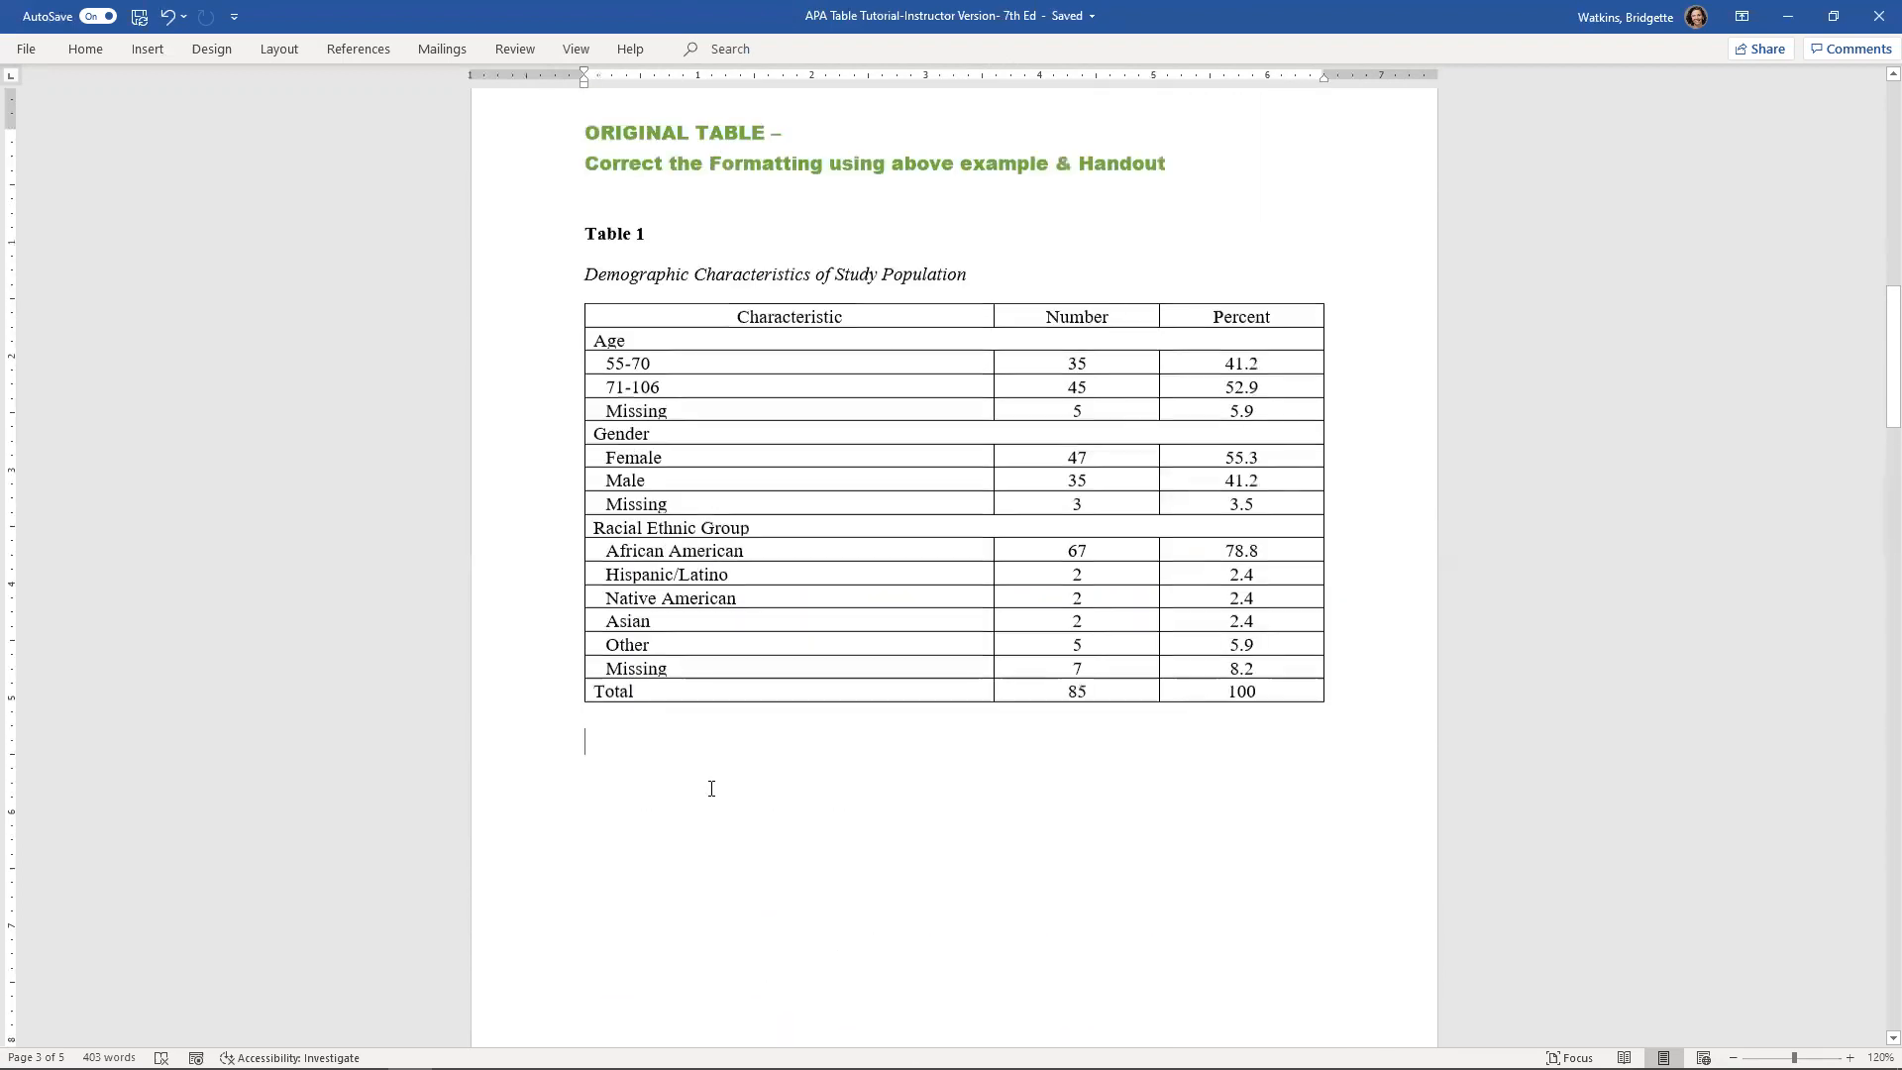
scroll(653, 781, "down", 10)
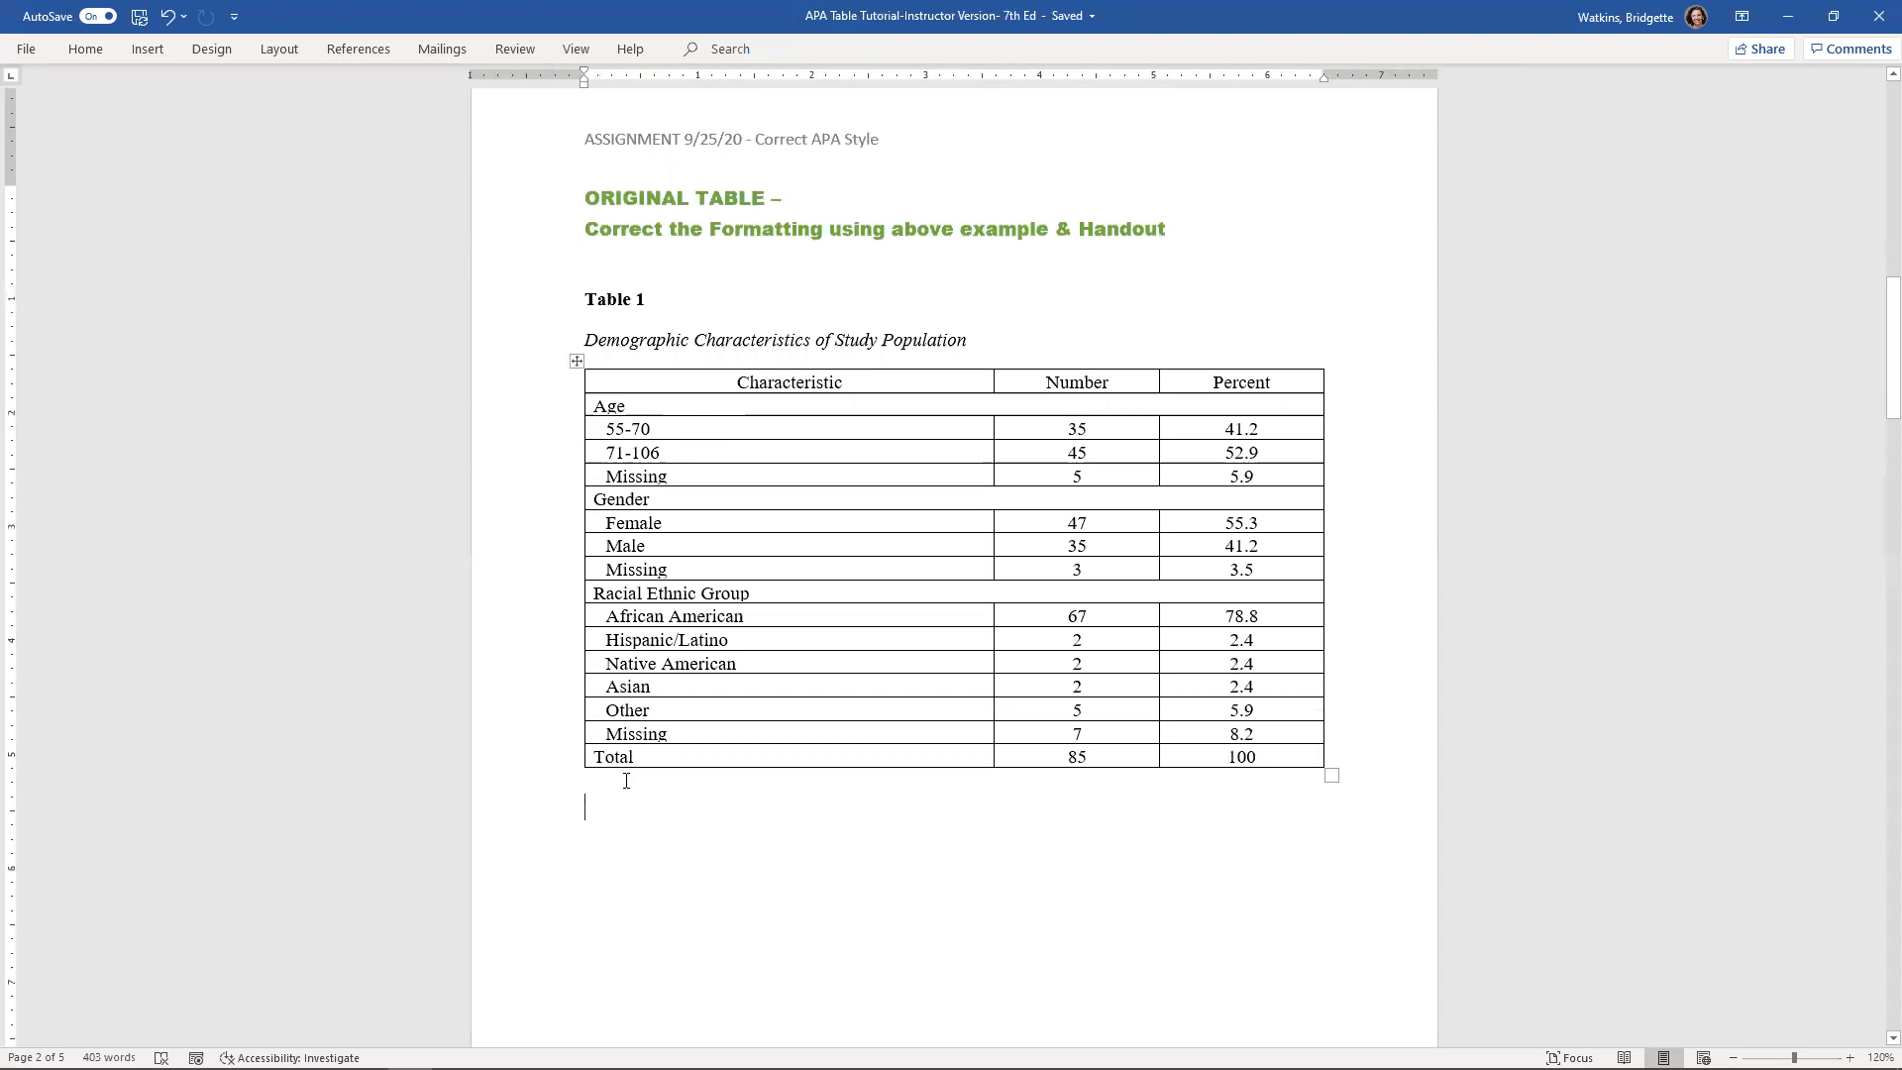
left_click_drag(606, 341, 590, 340)
key("ctrl+c")
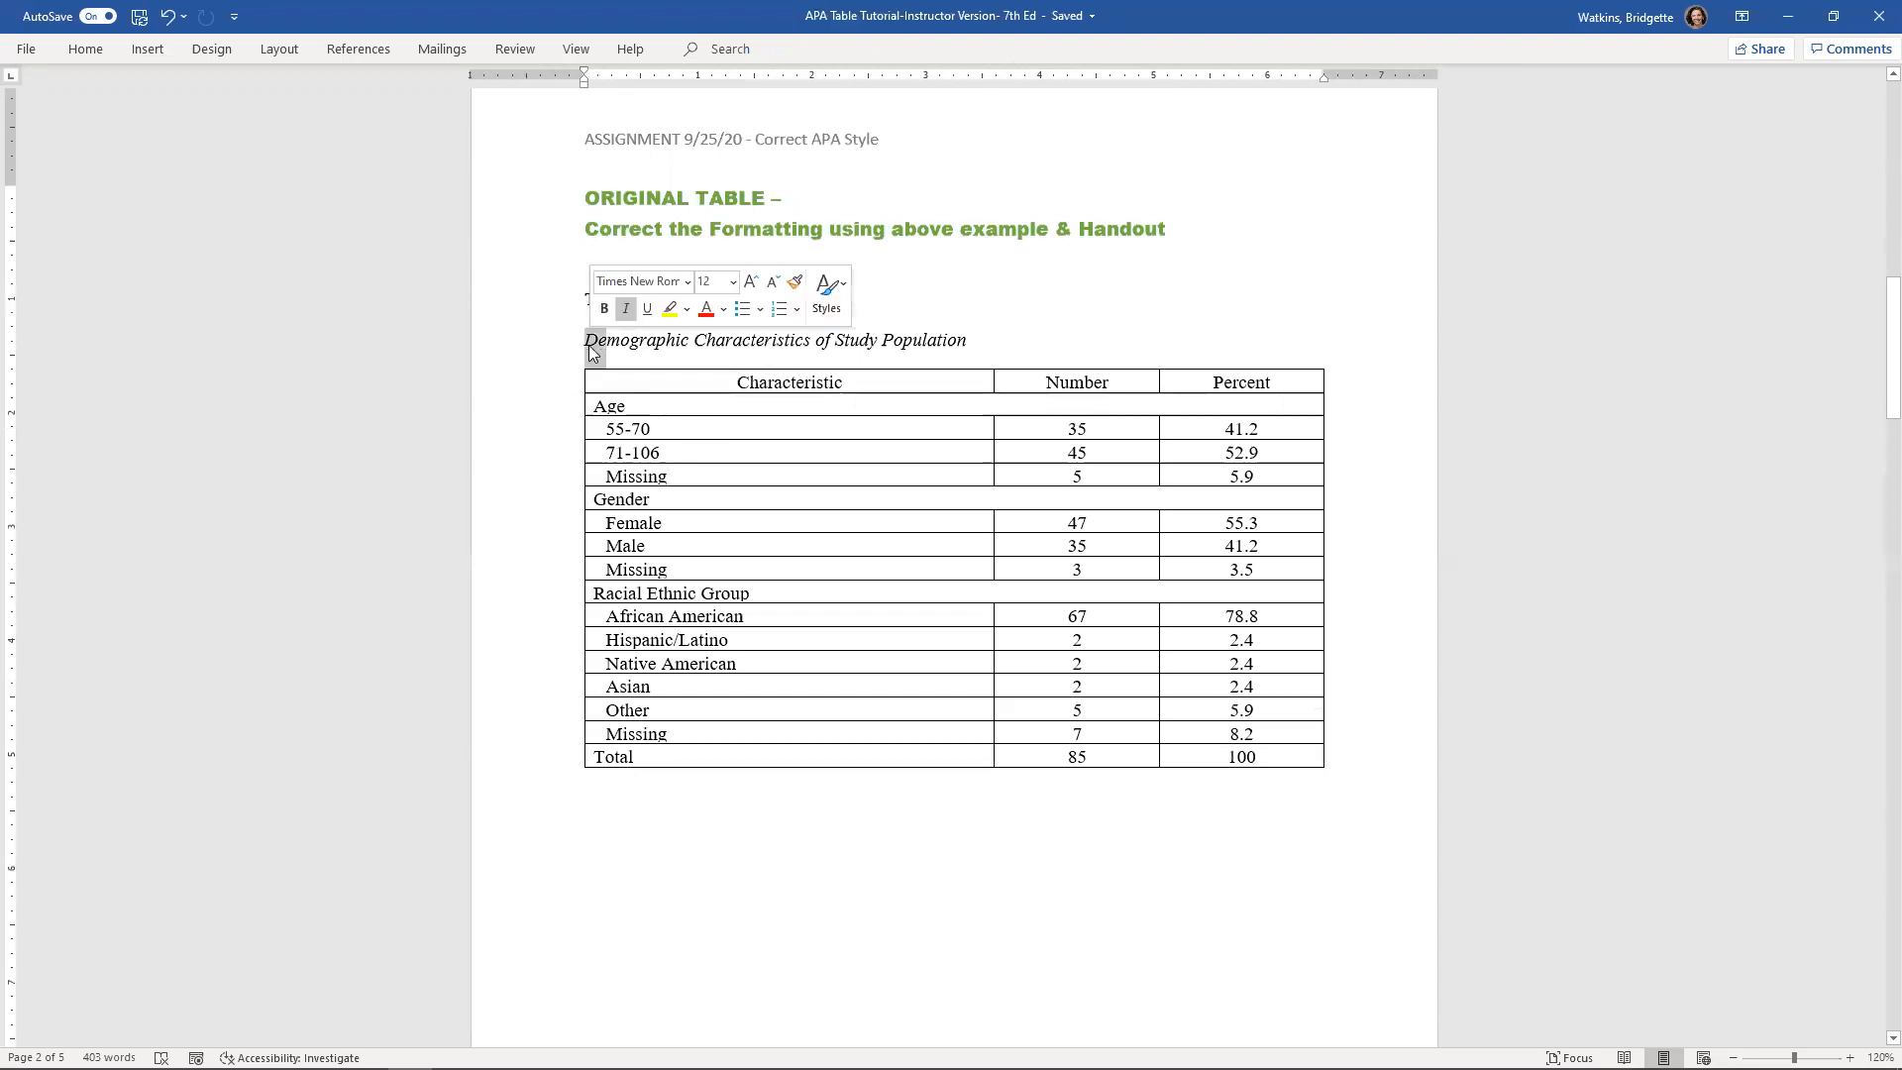
left_click(652, 797)
key("ctrl+v")
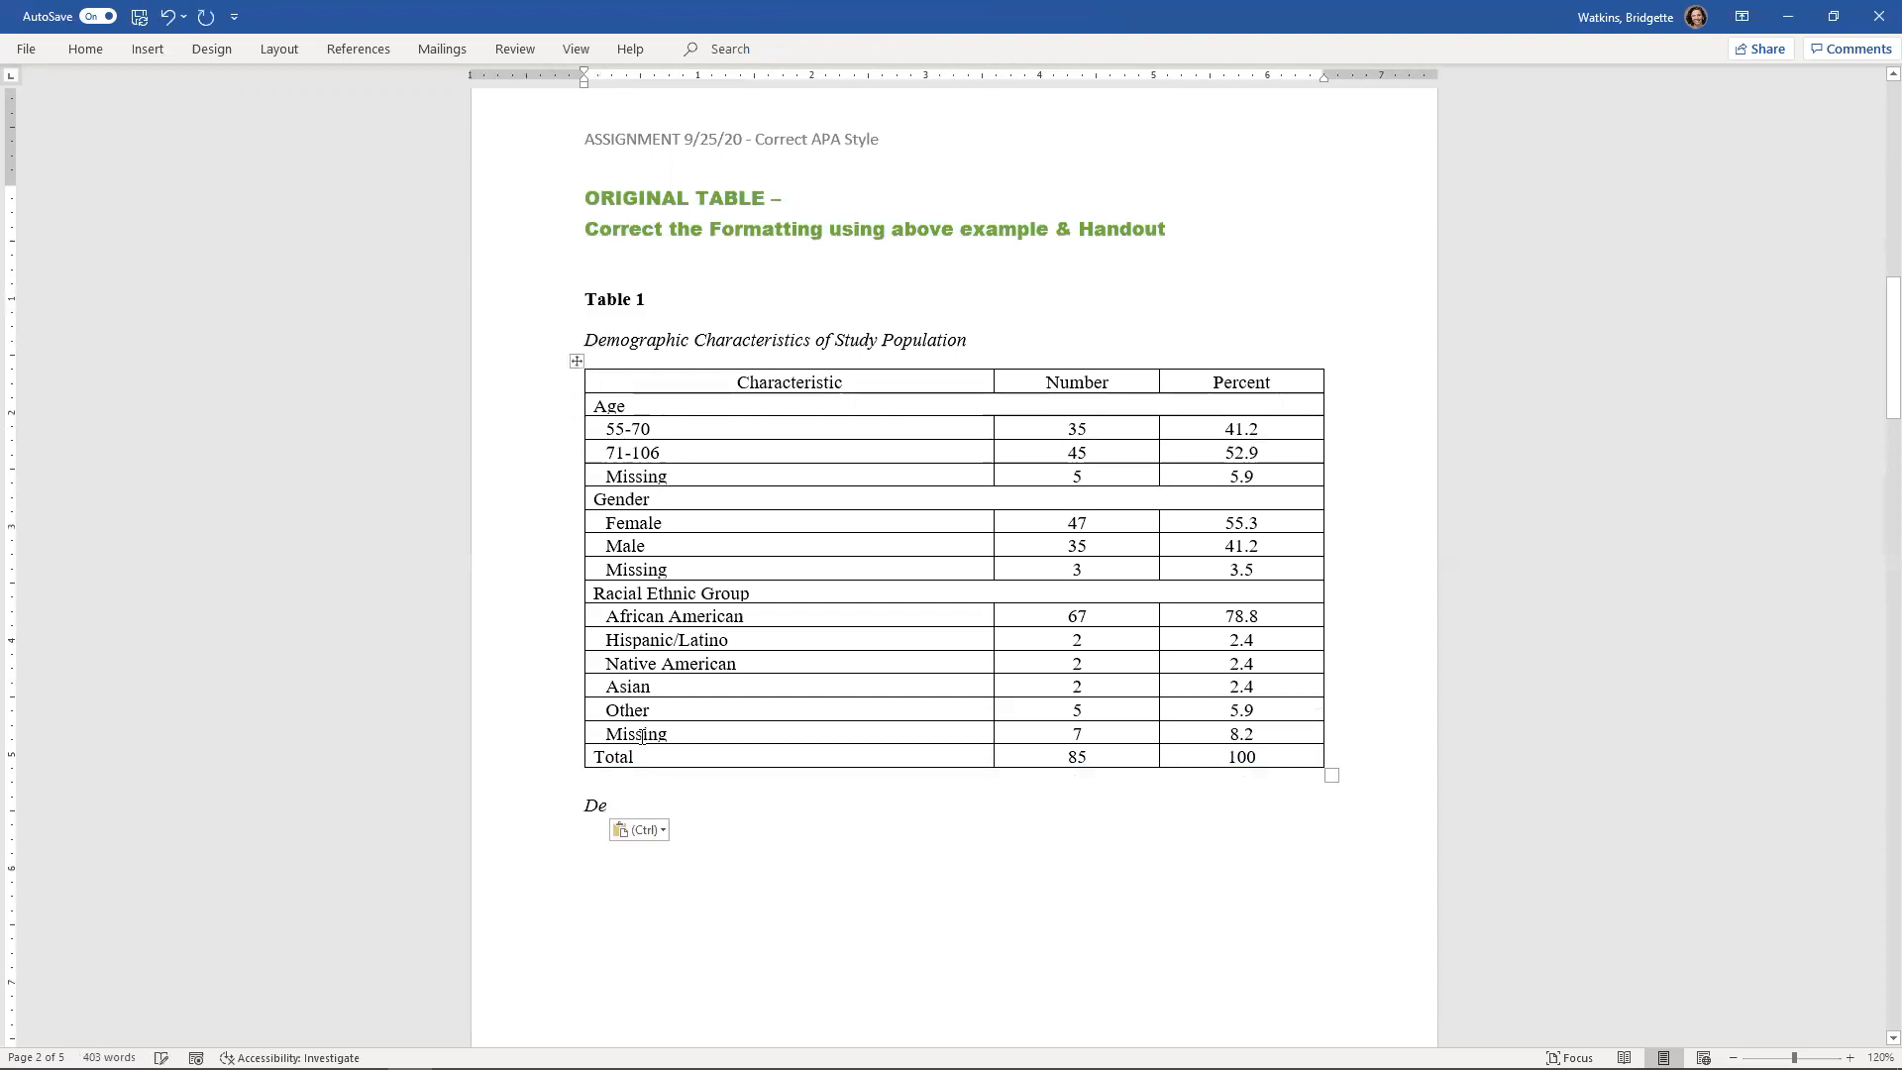
key("ctrl+z")
type("Note.")
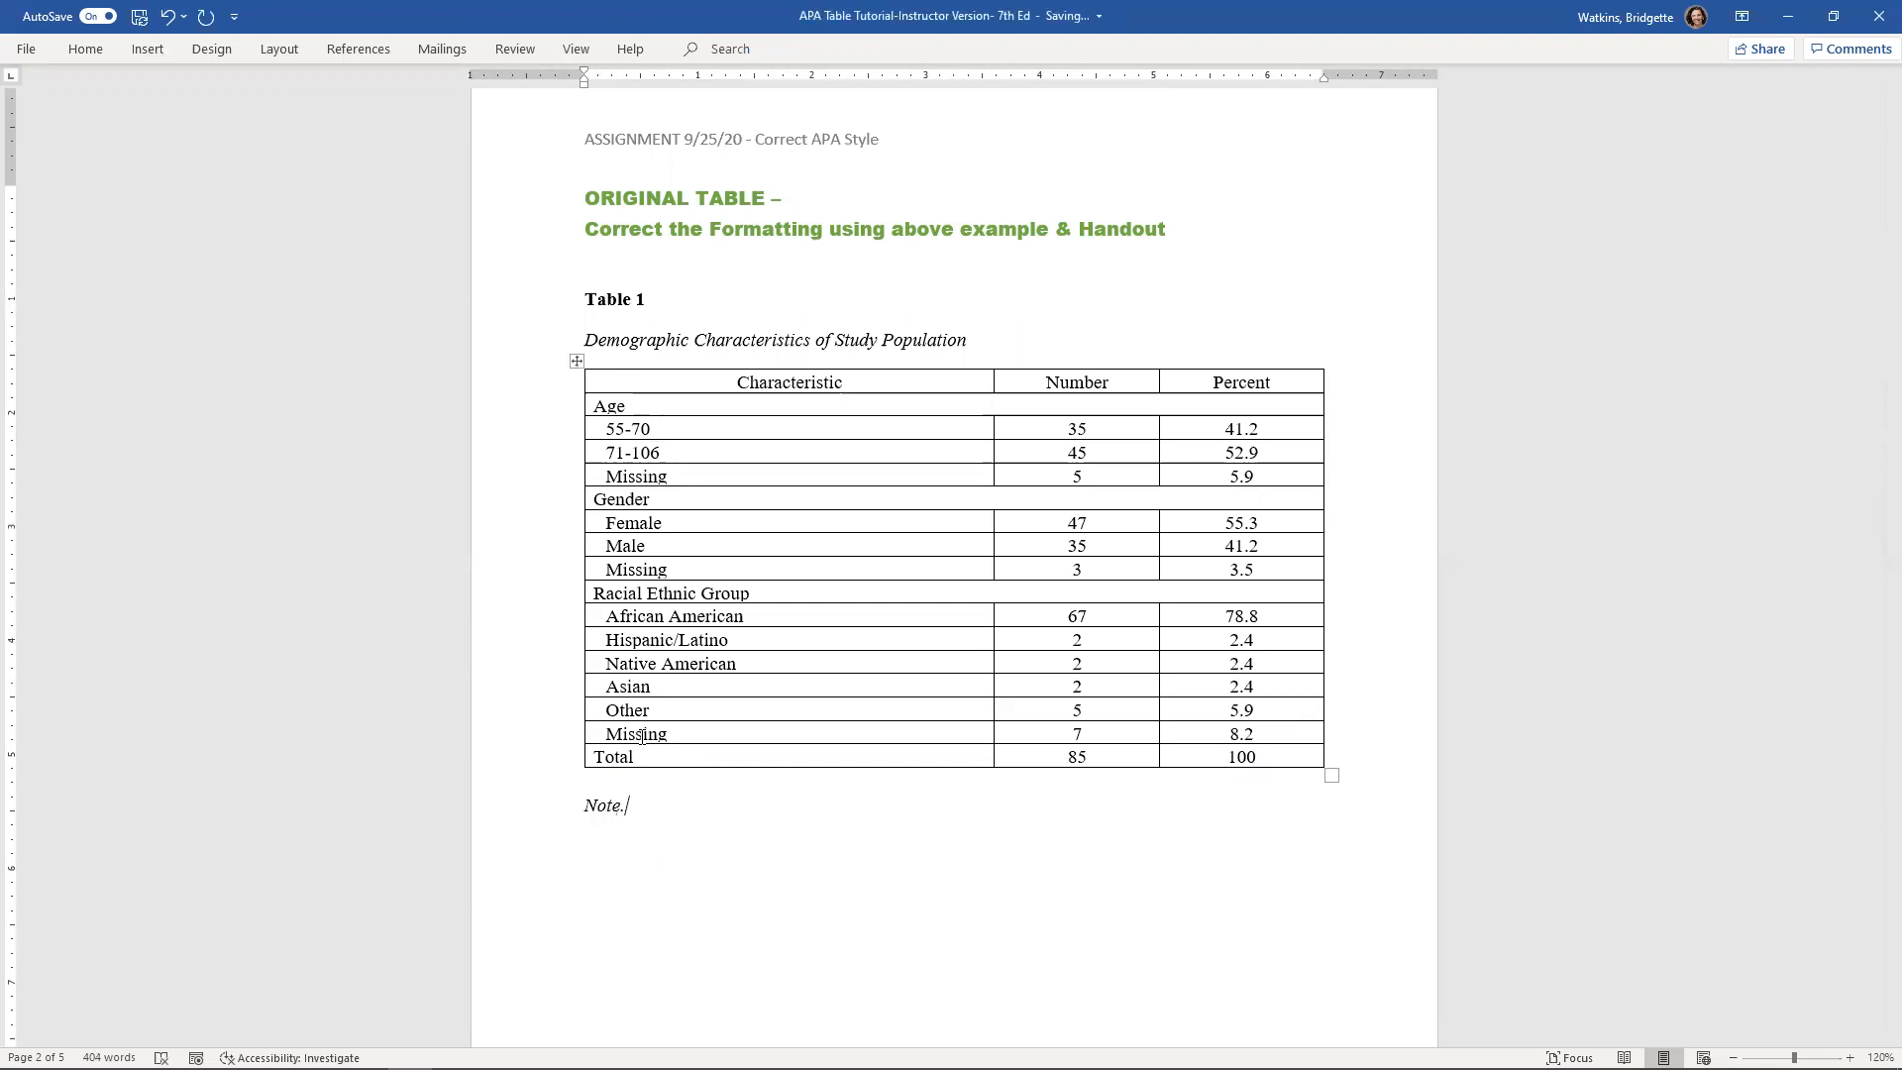
type(" This is where the note should go.")
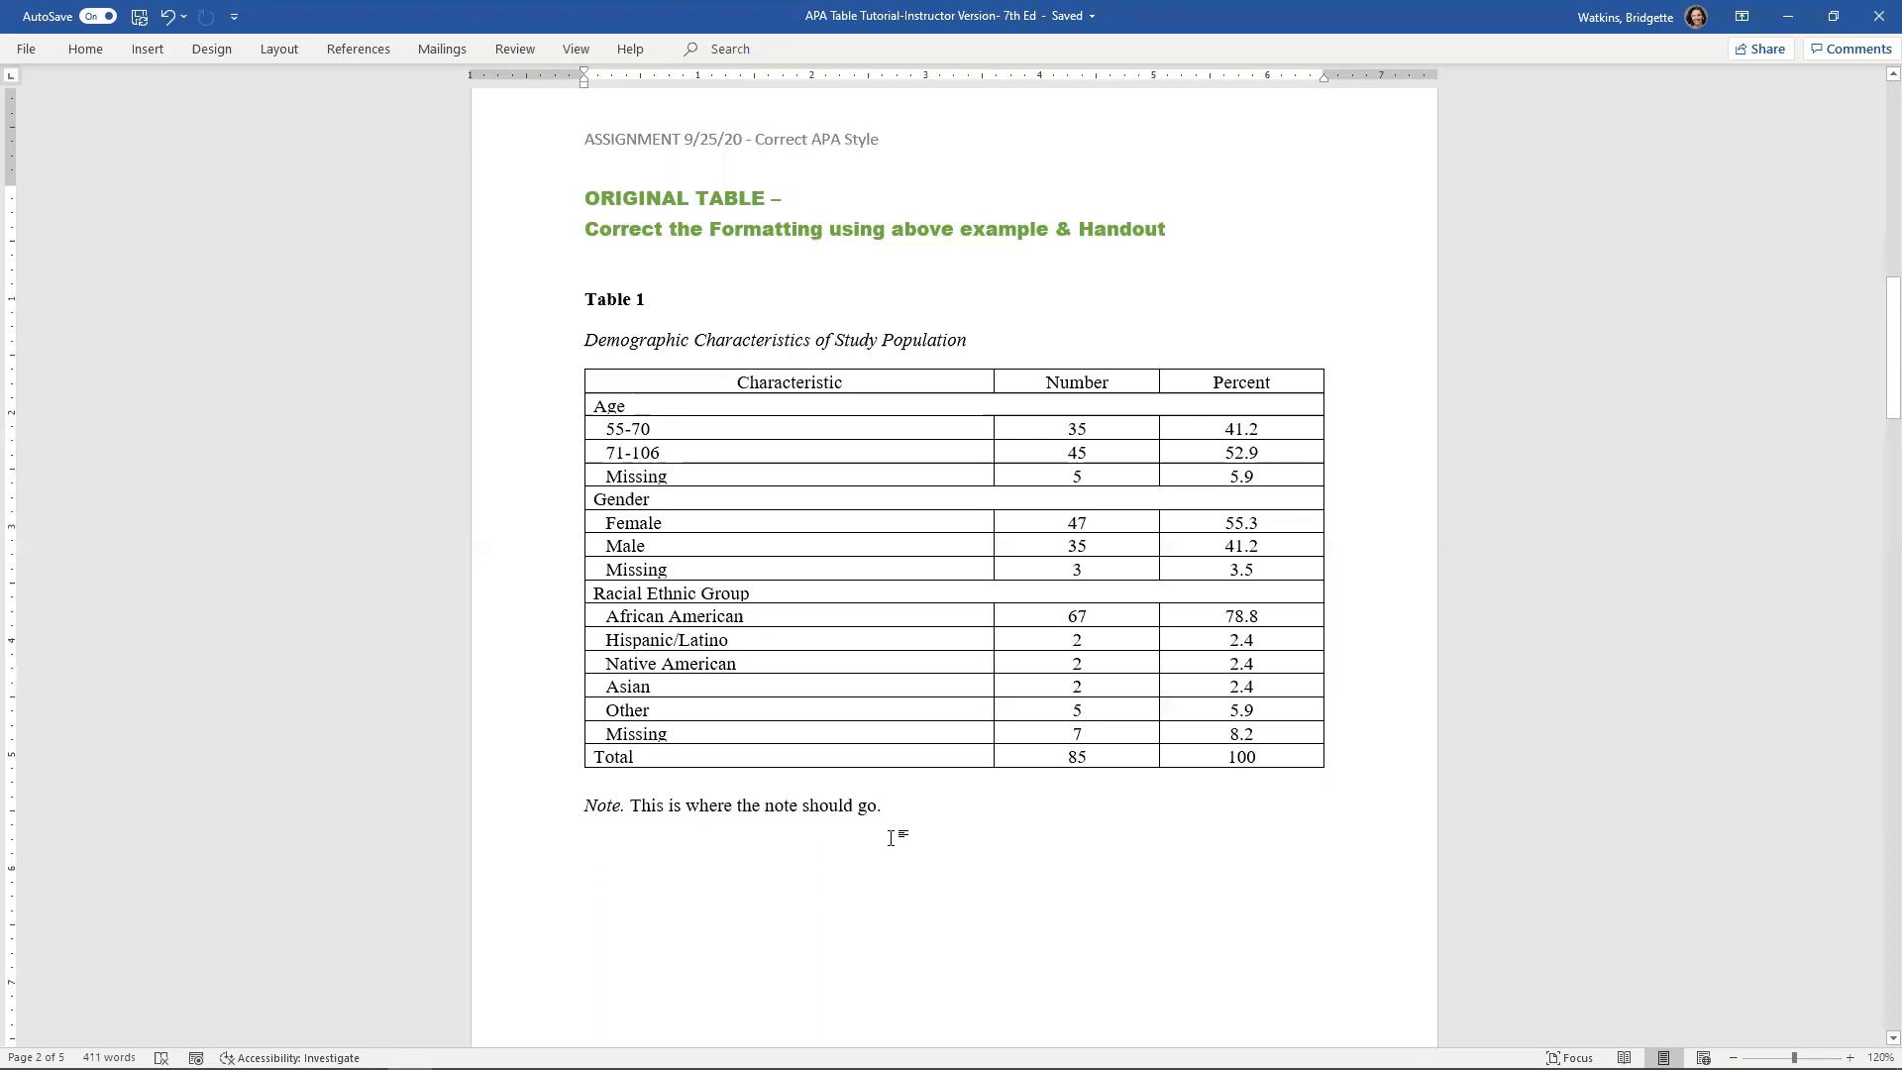
Replace the Number column heading with an italic capital N
double_click(1074, 384)
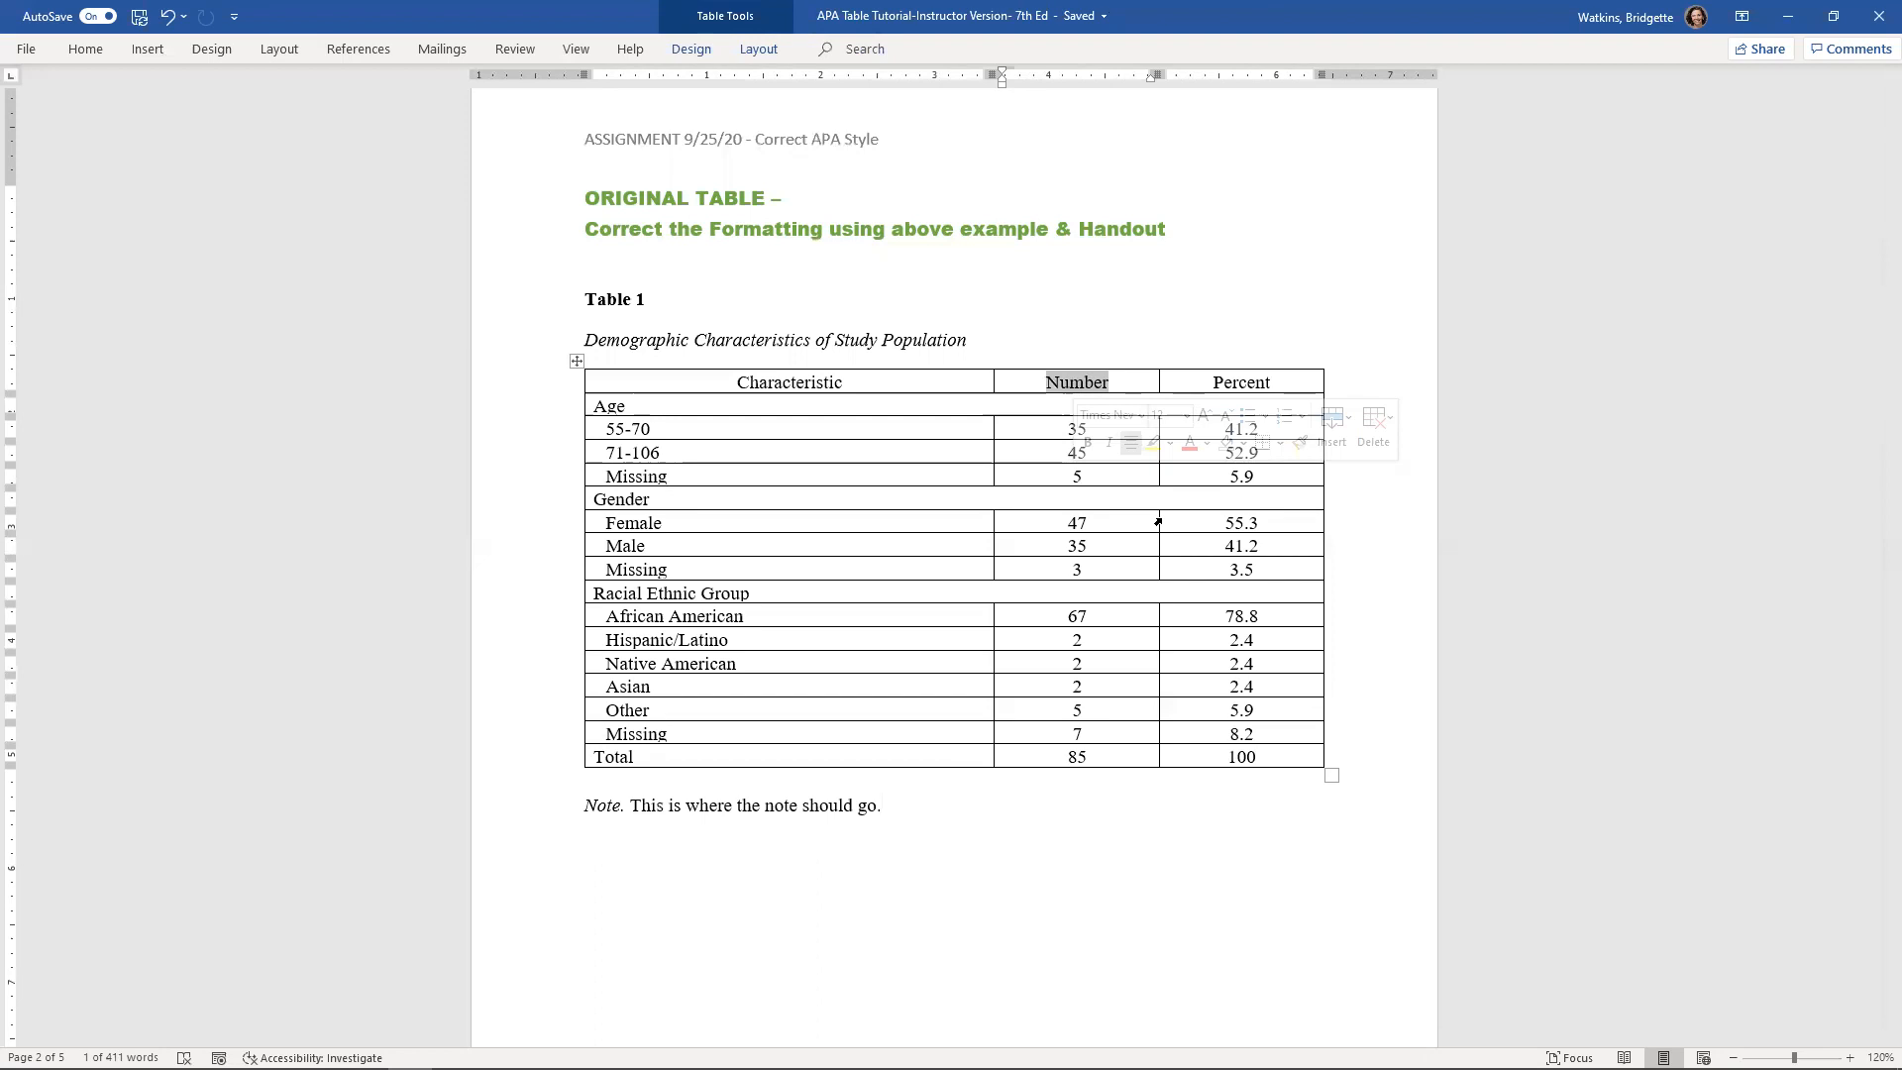
type("n")
key("ctrl+i")
type("n")
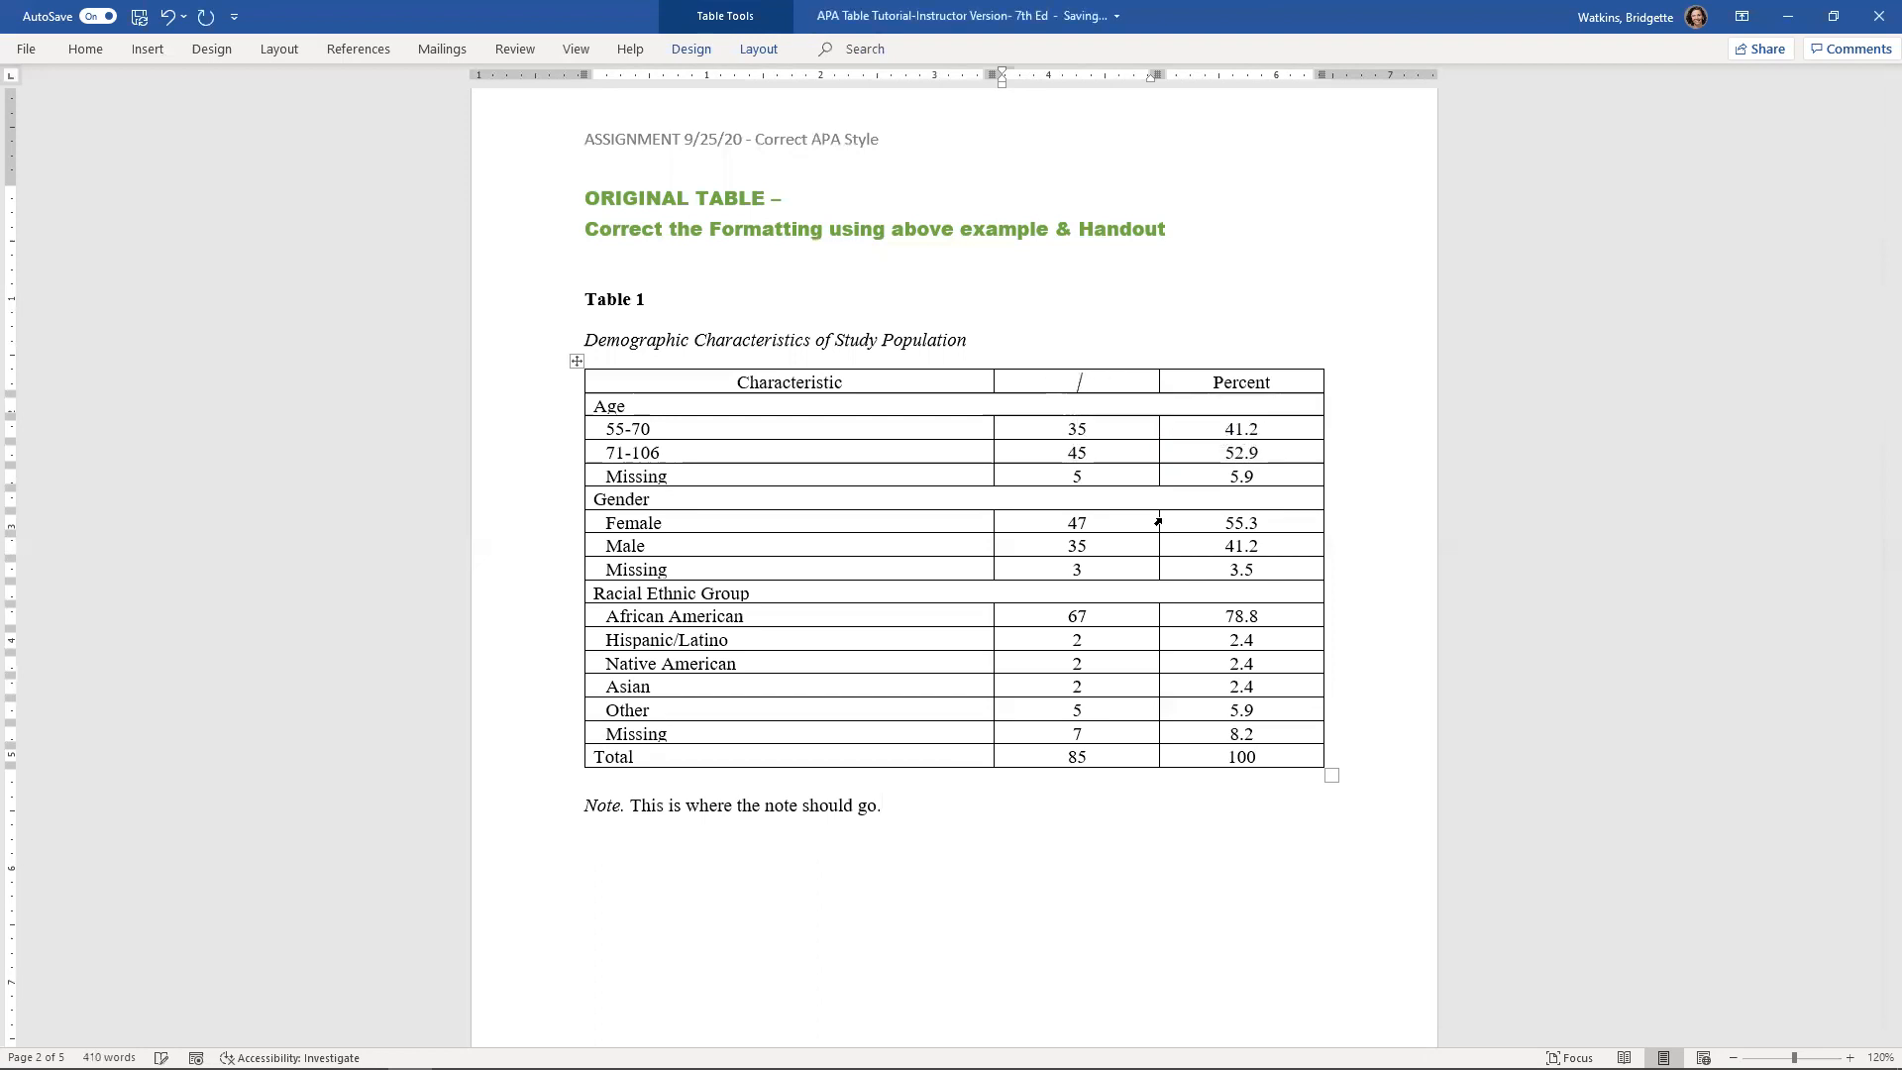
type("N")
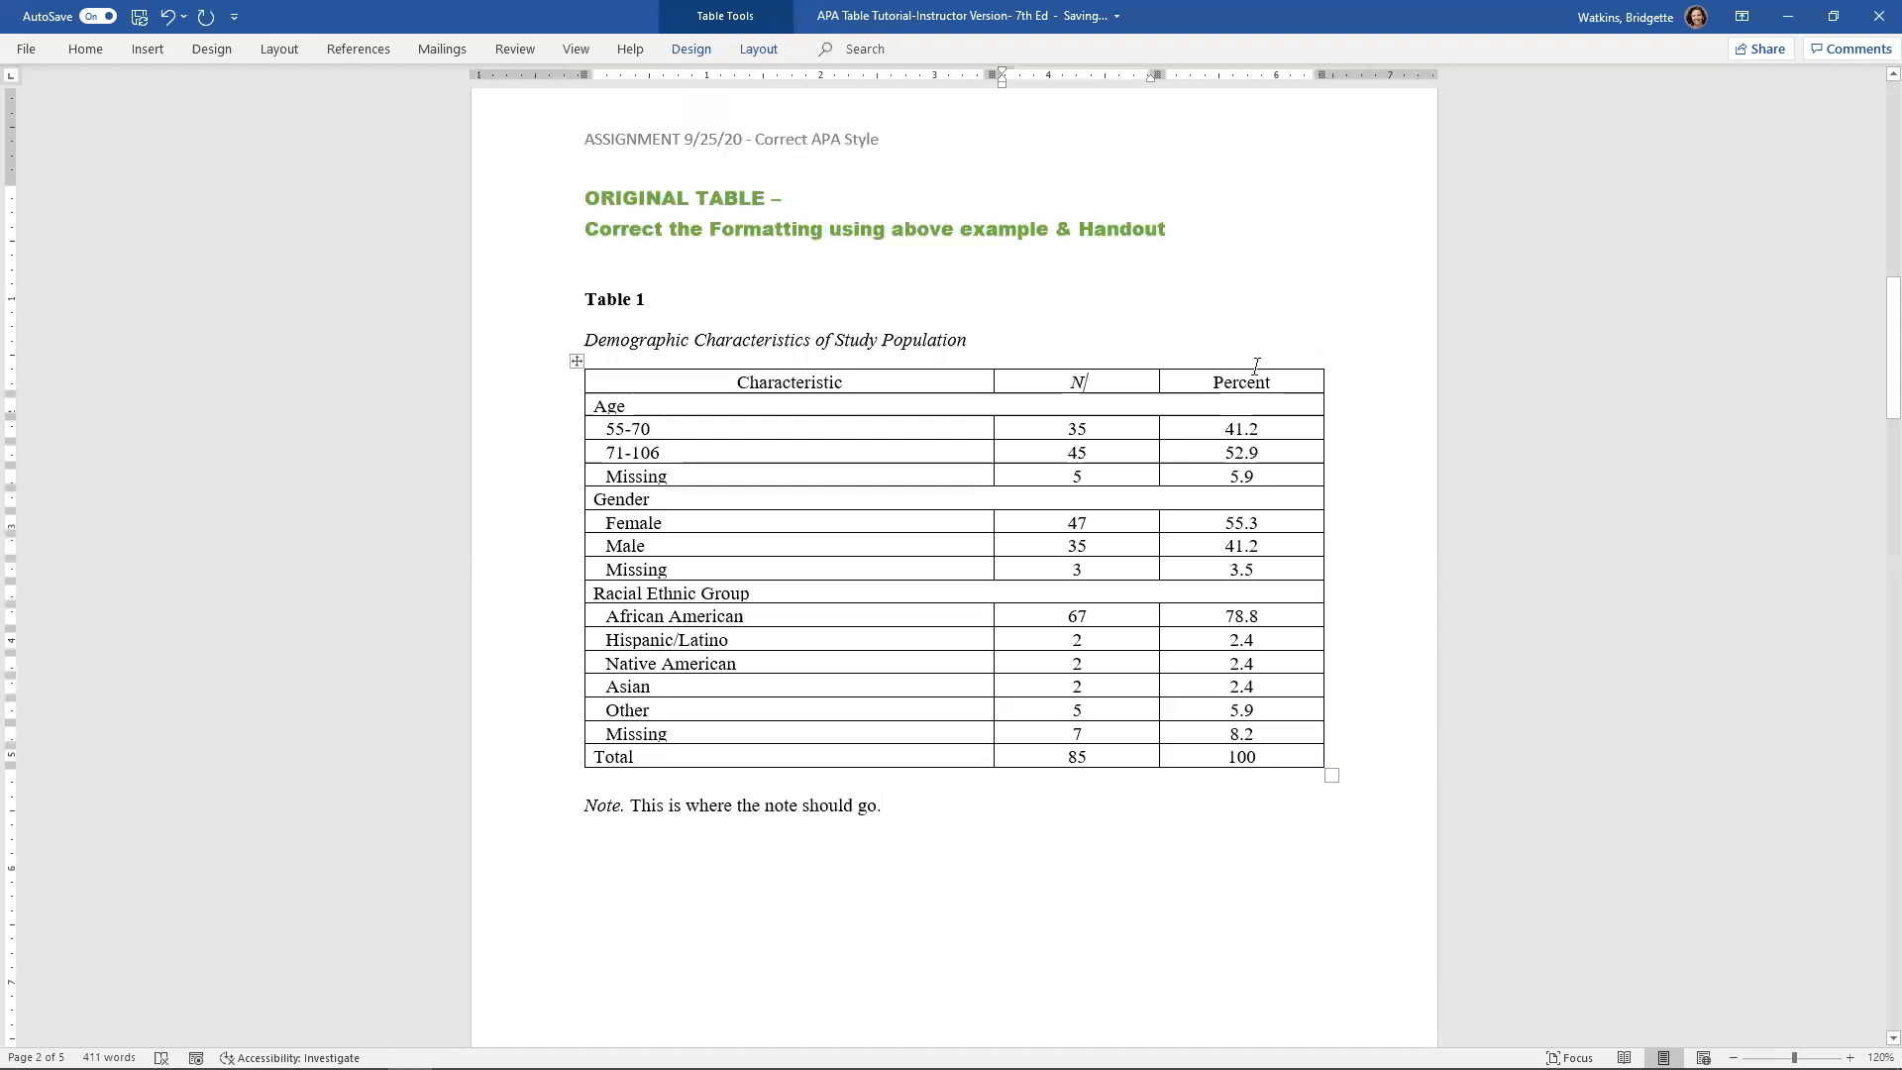
Replace the Percent column heading with the % symbol
double_click(1253, 382)
type("%")
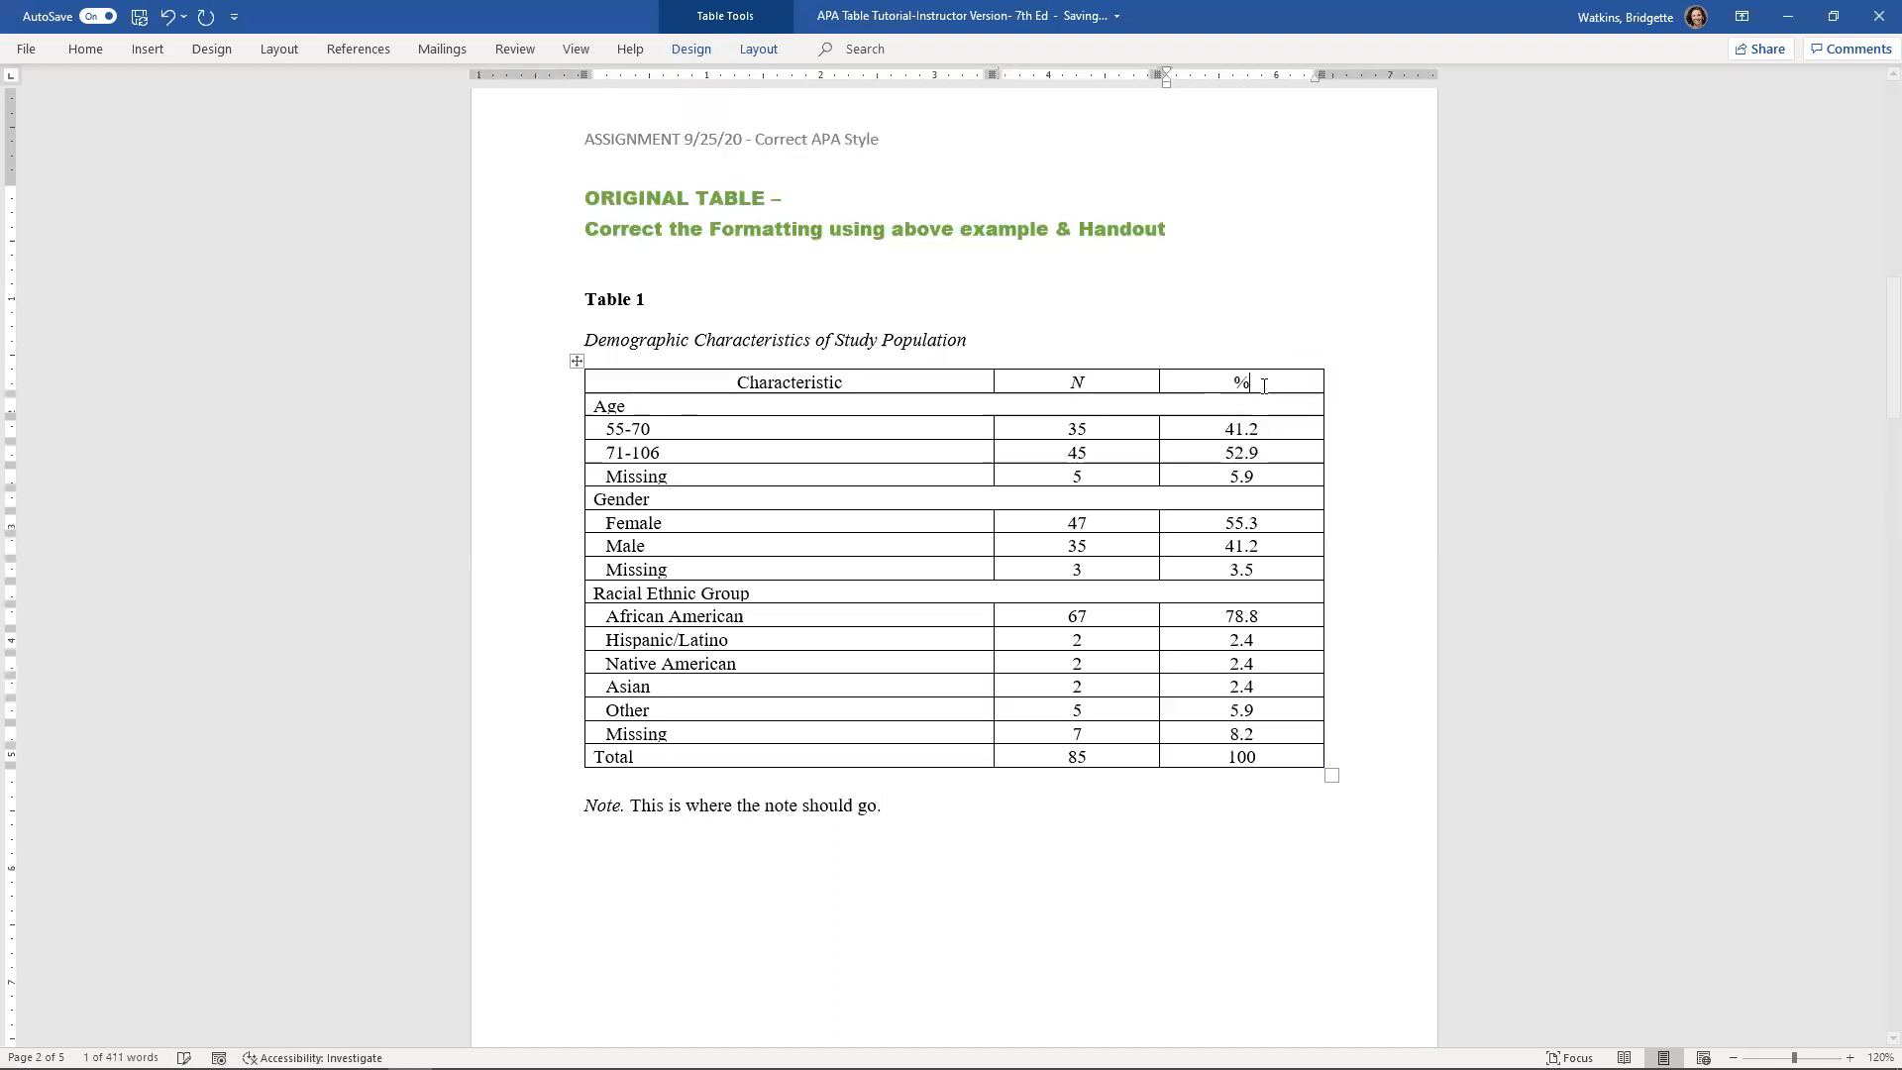
key("Up")
key("Up")
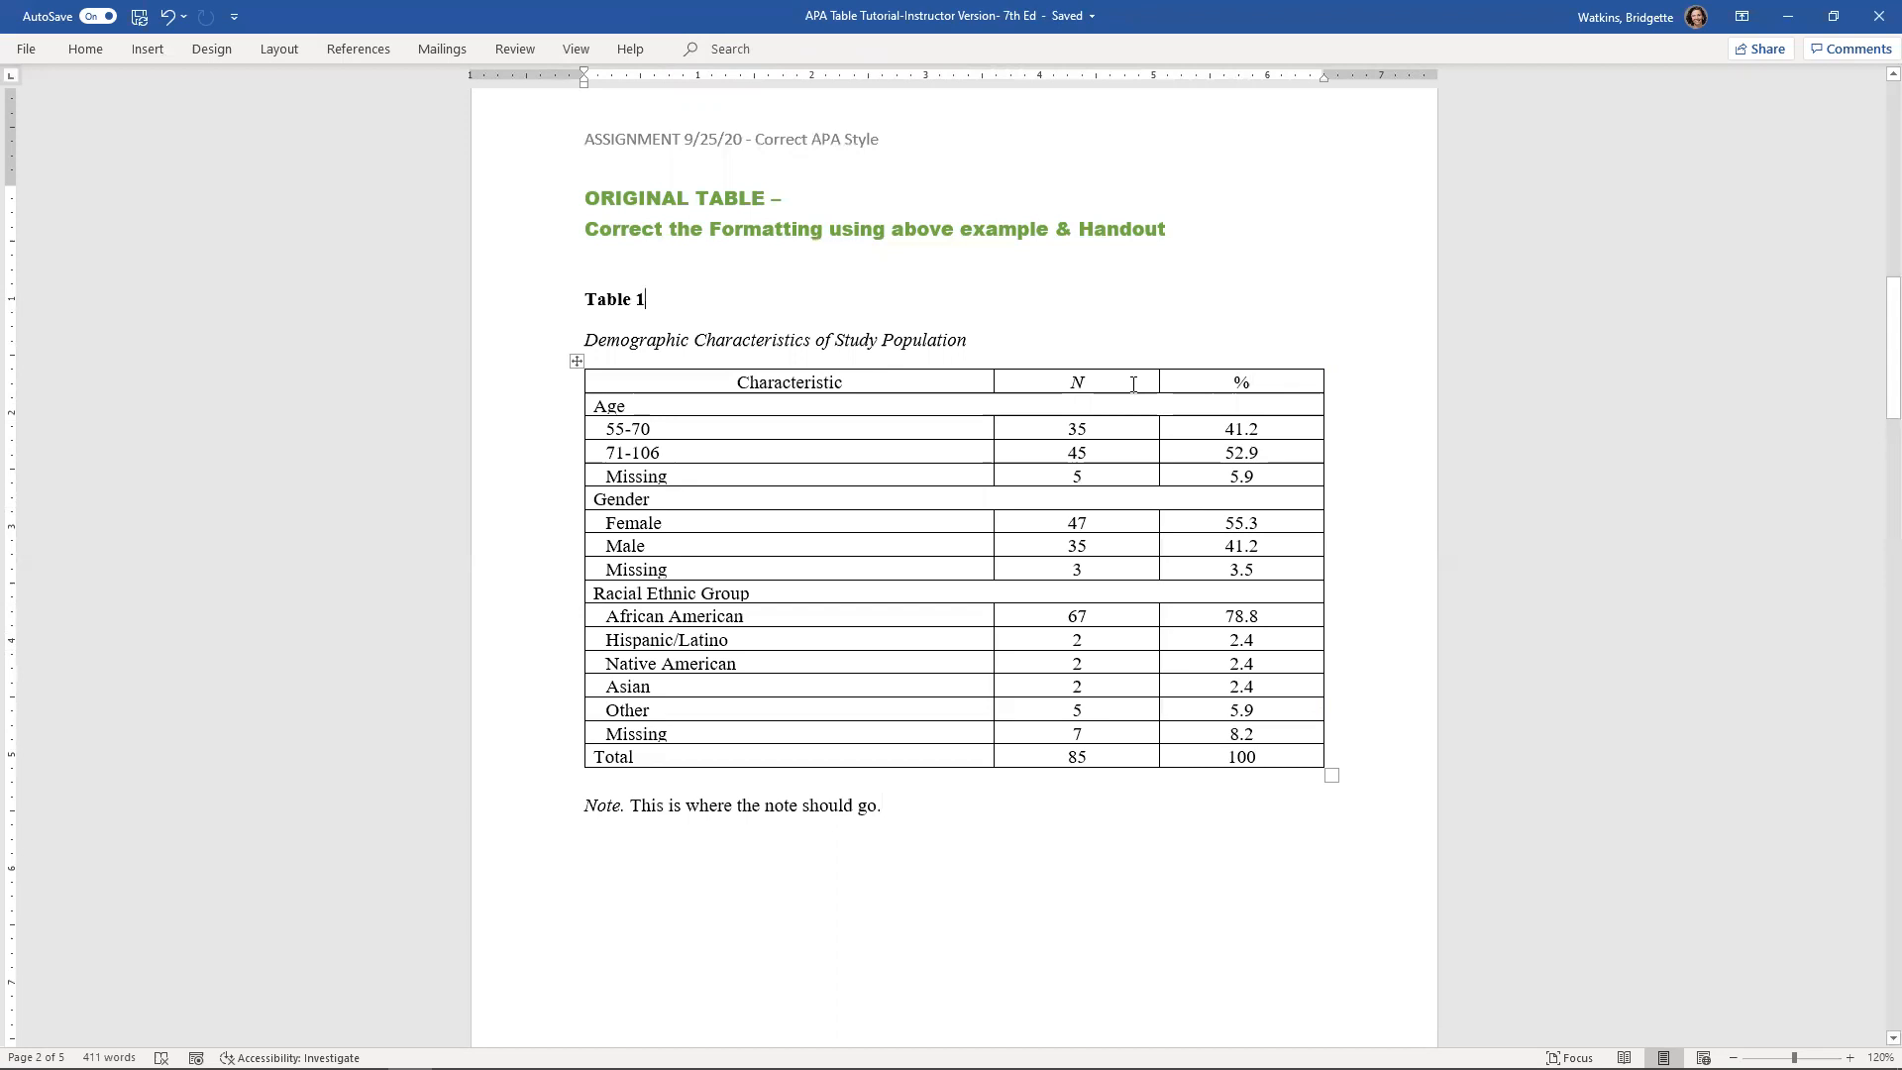
Select the entire demographic characteristics table for border formatting
mouse_move(557, 519)
left_click(575, 358)
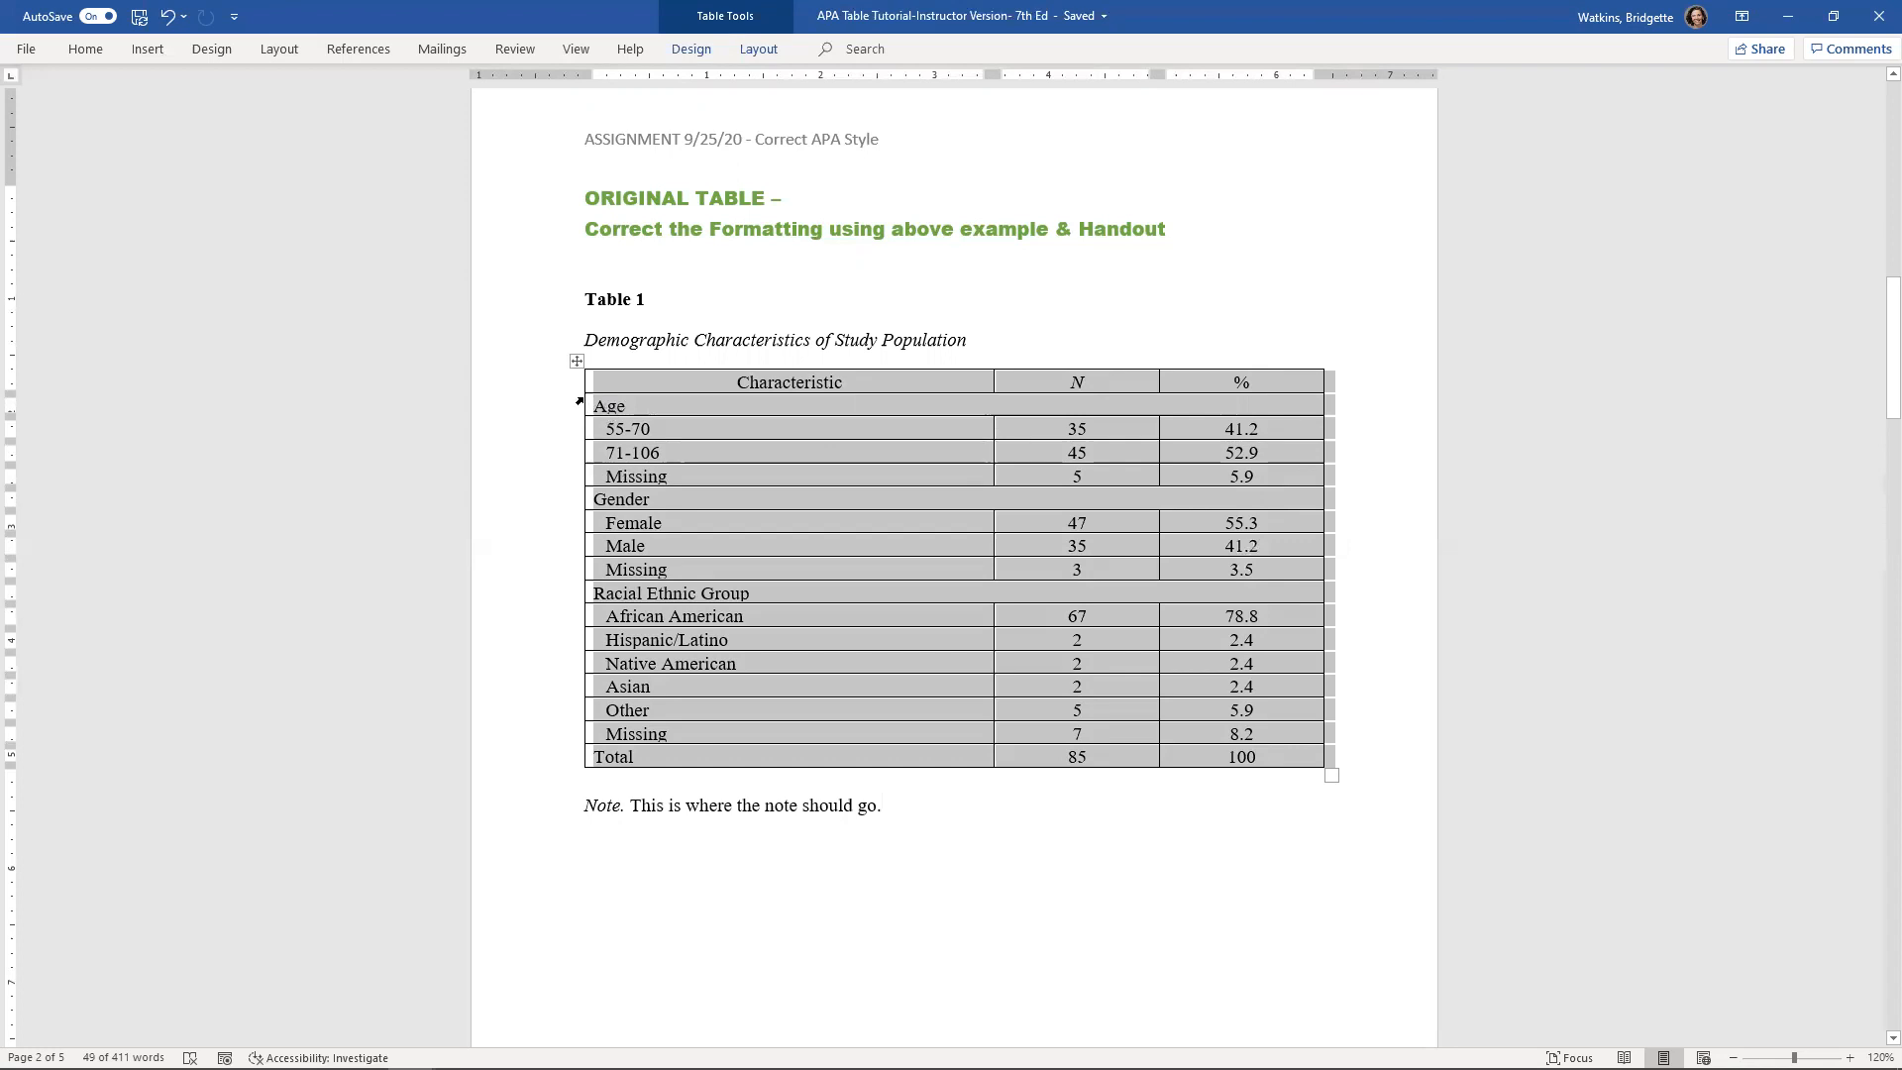
left_click(576, 362)
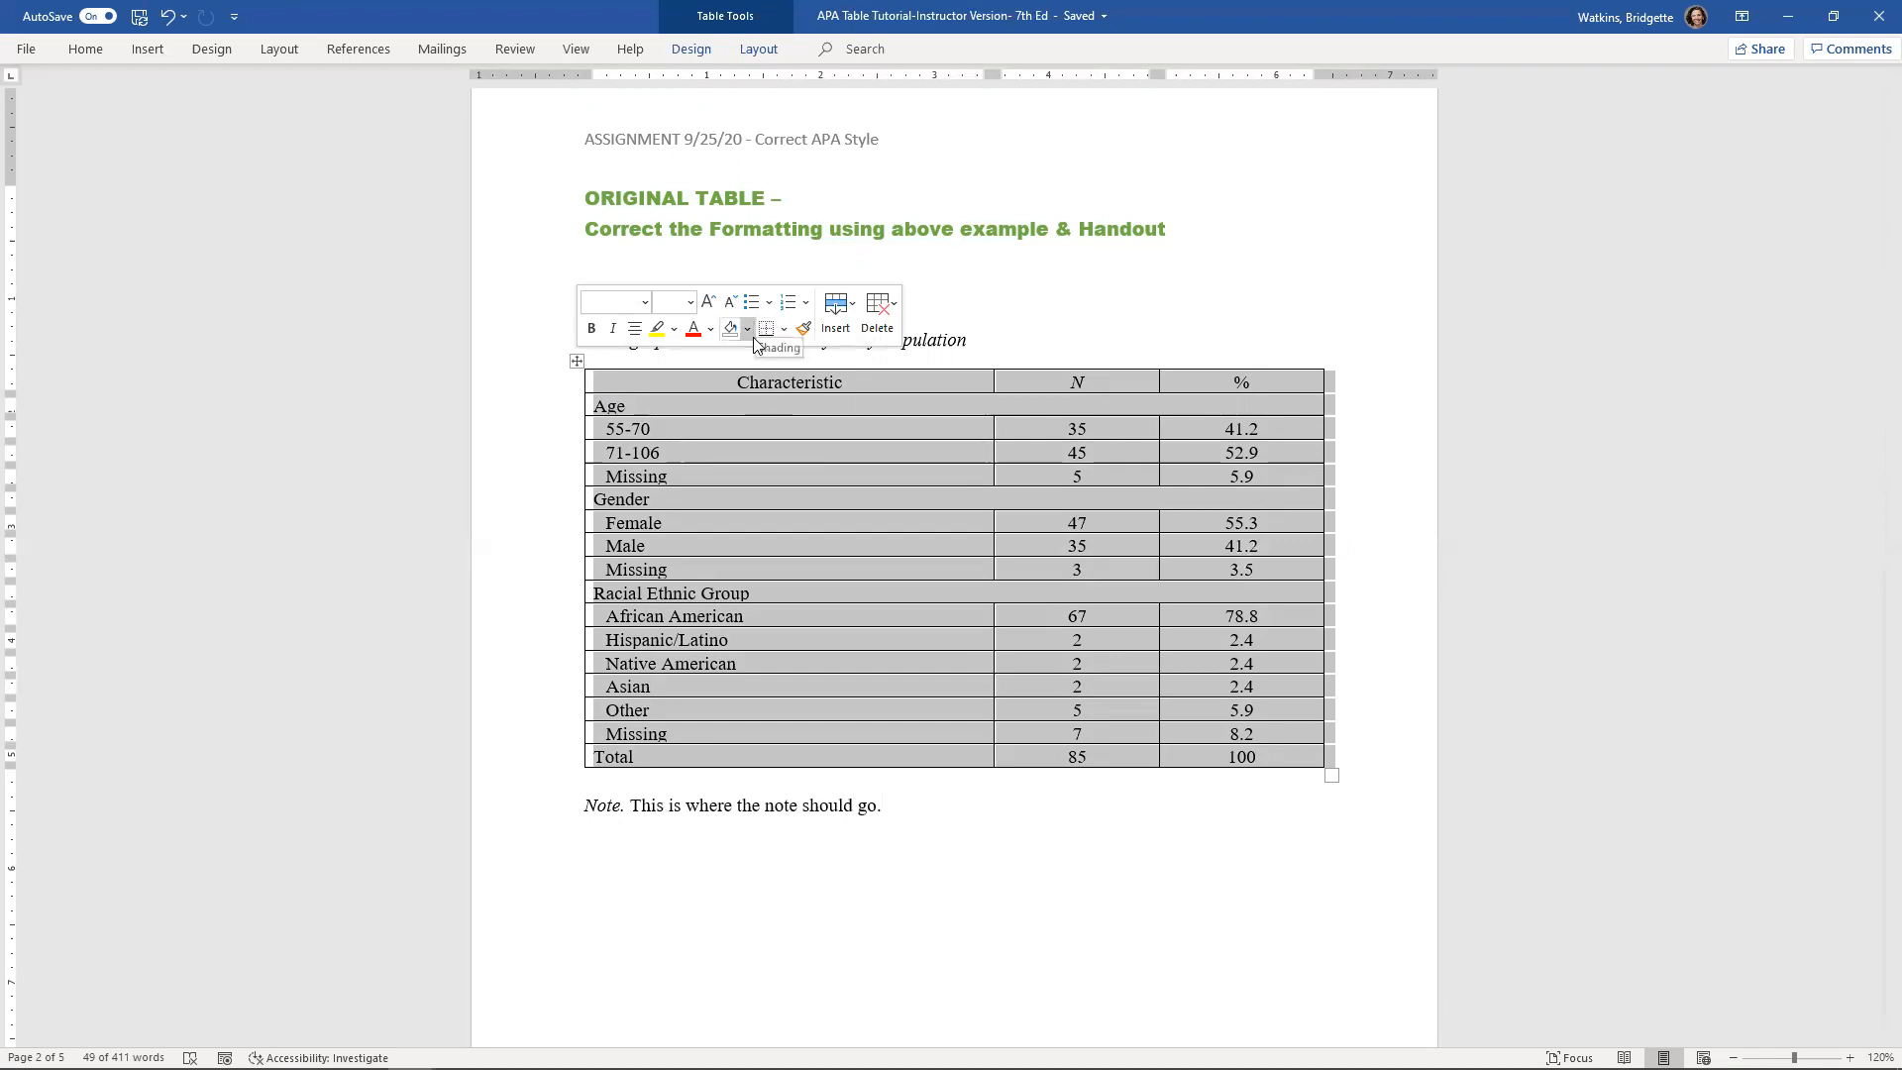
left_click(77, 51)
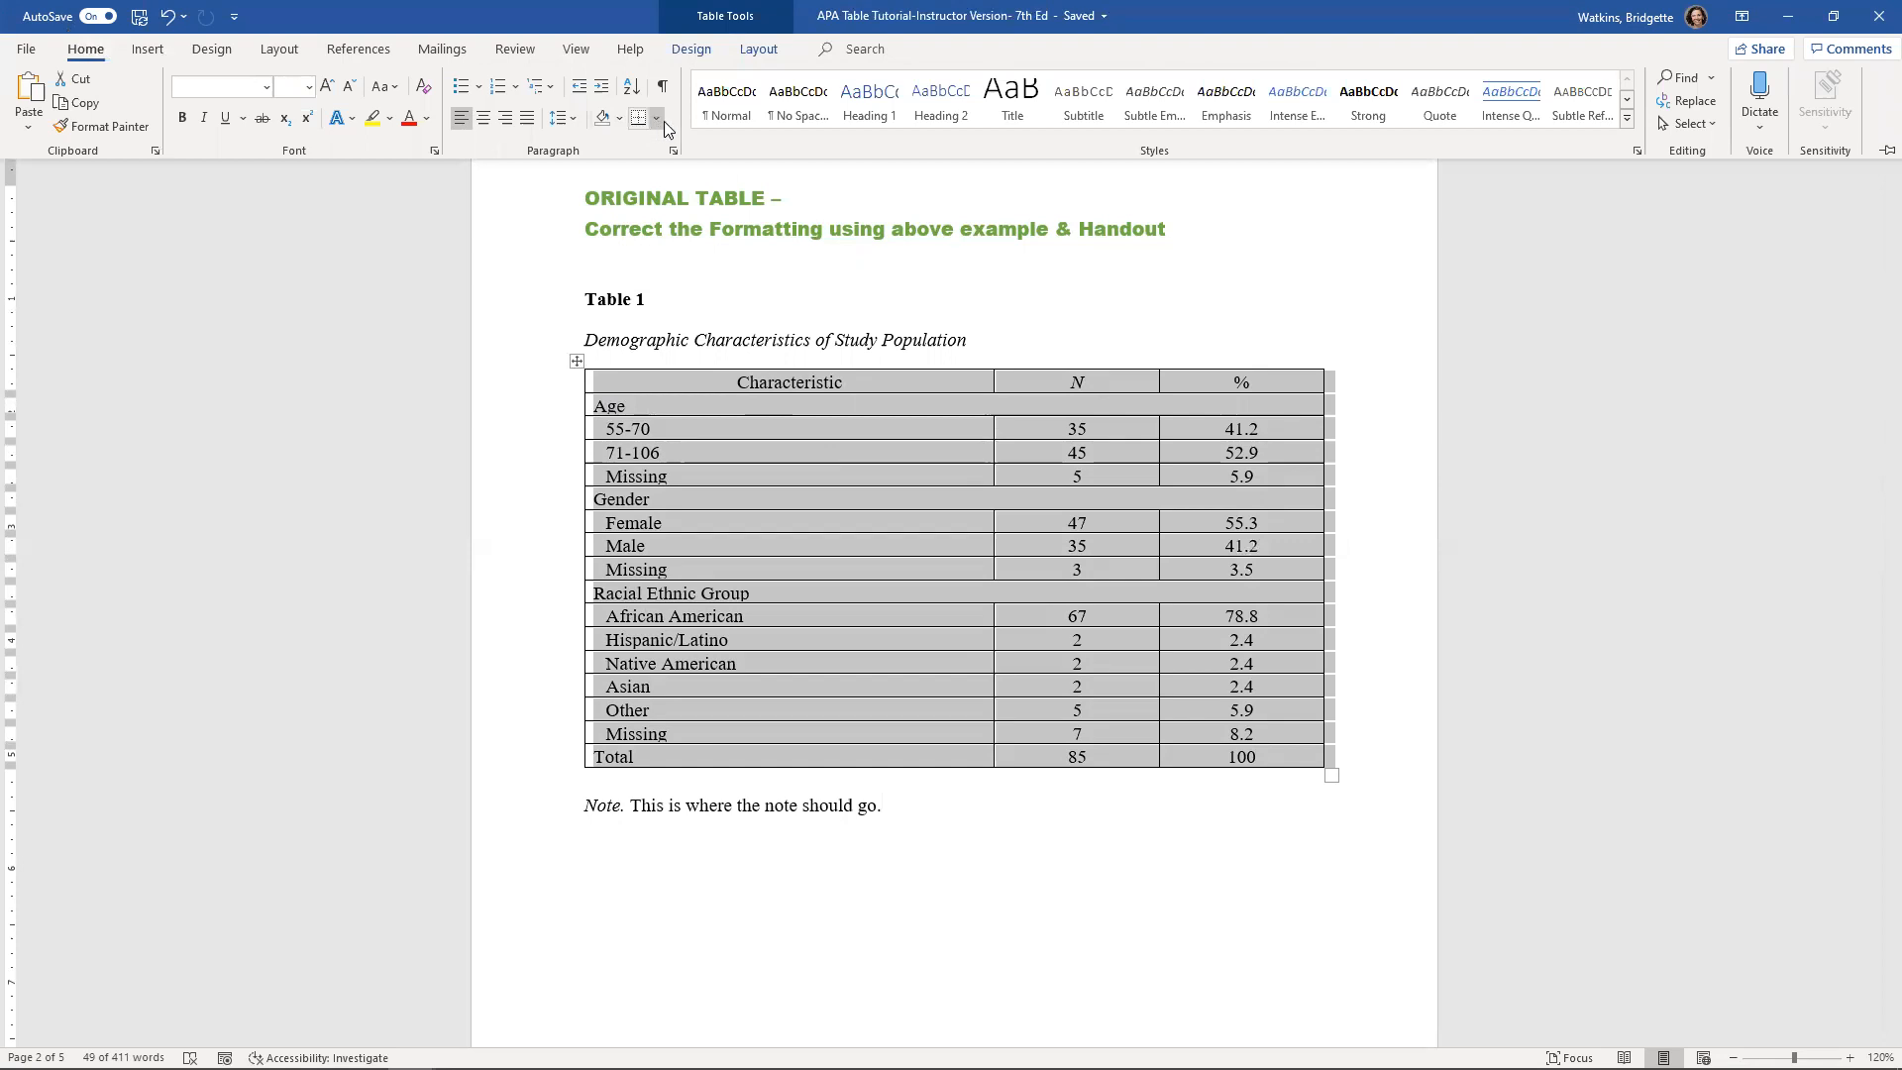
left_click(1533, 28)
double_click(1534, 28)
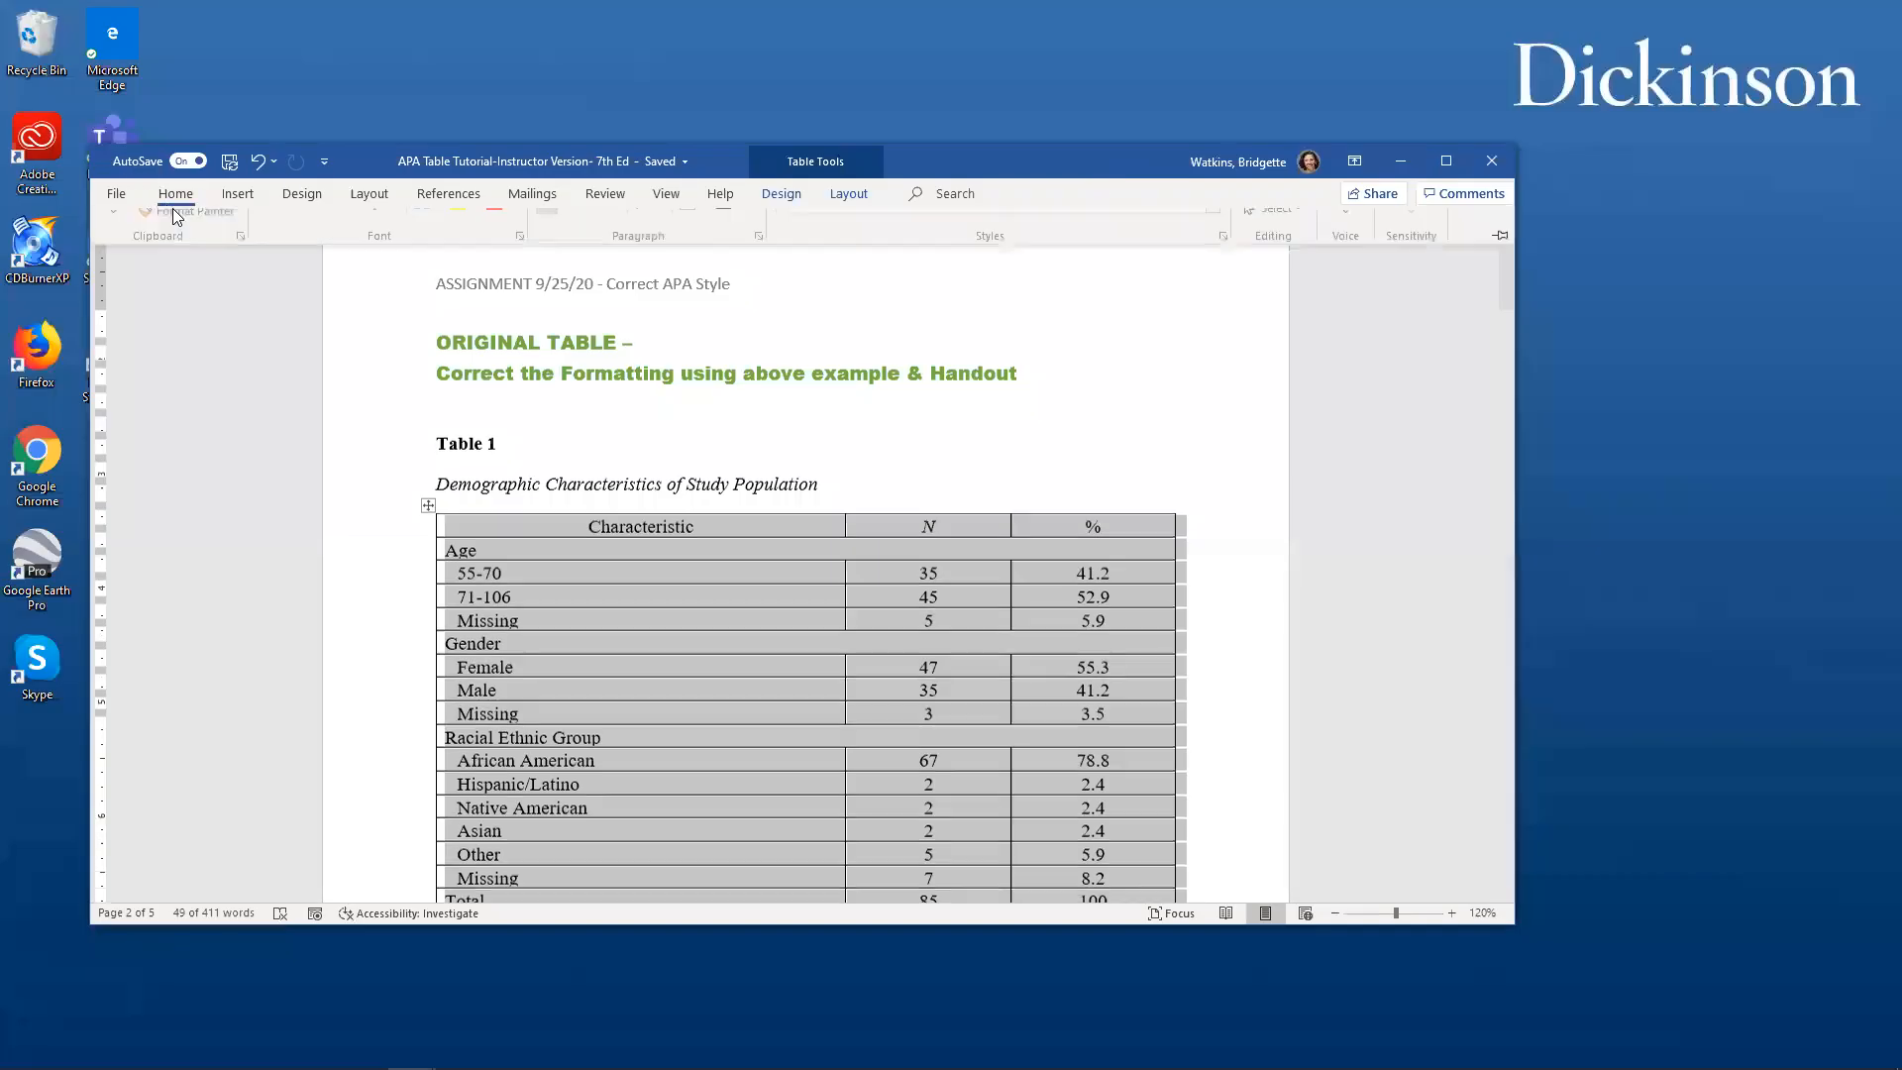
left_click(176, 194)
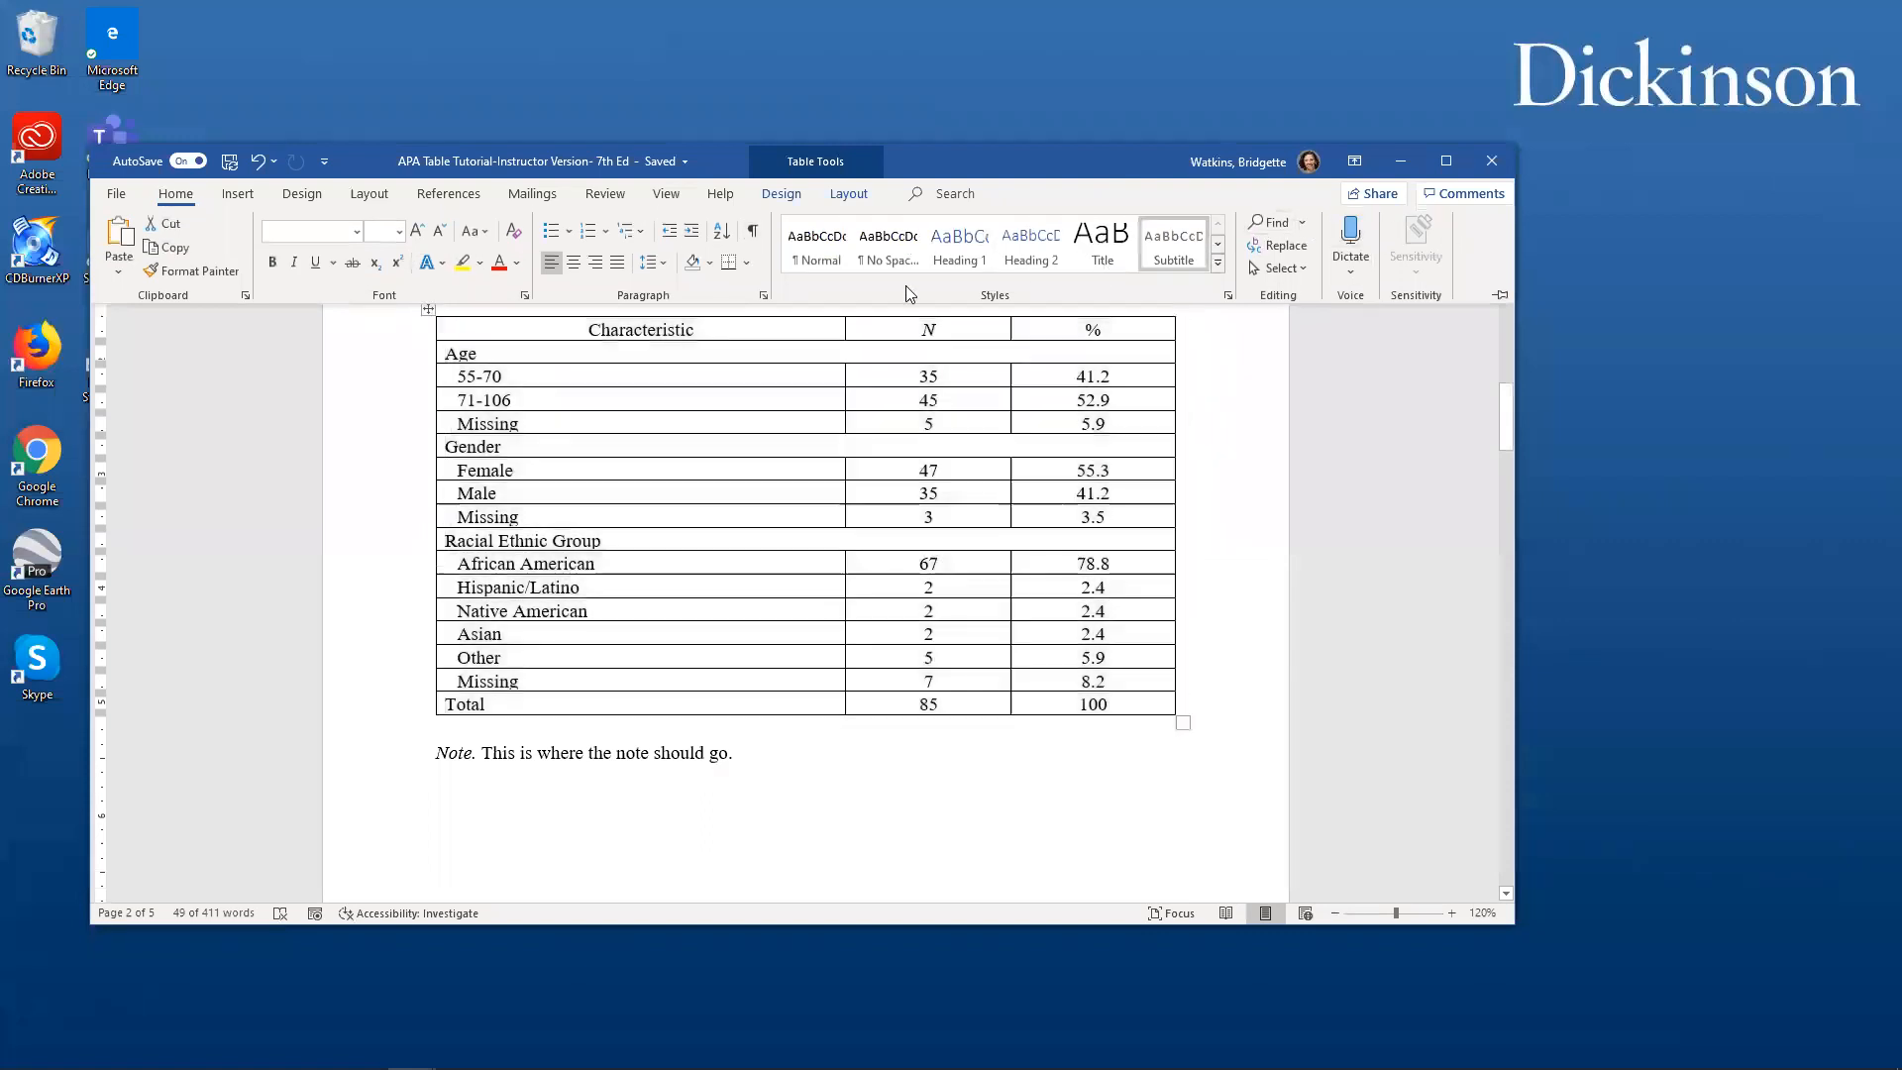
left_click(849, 194)
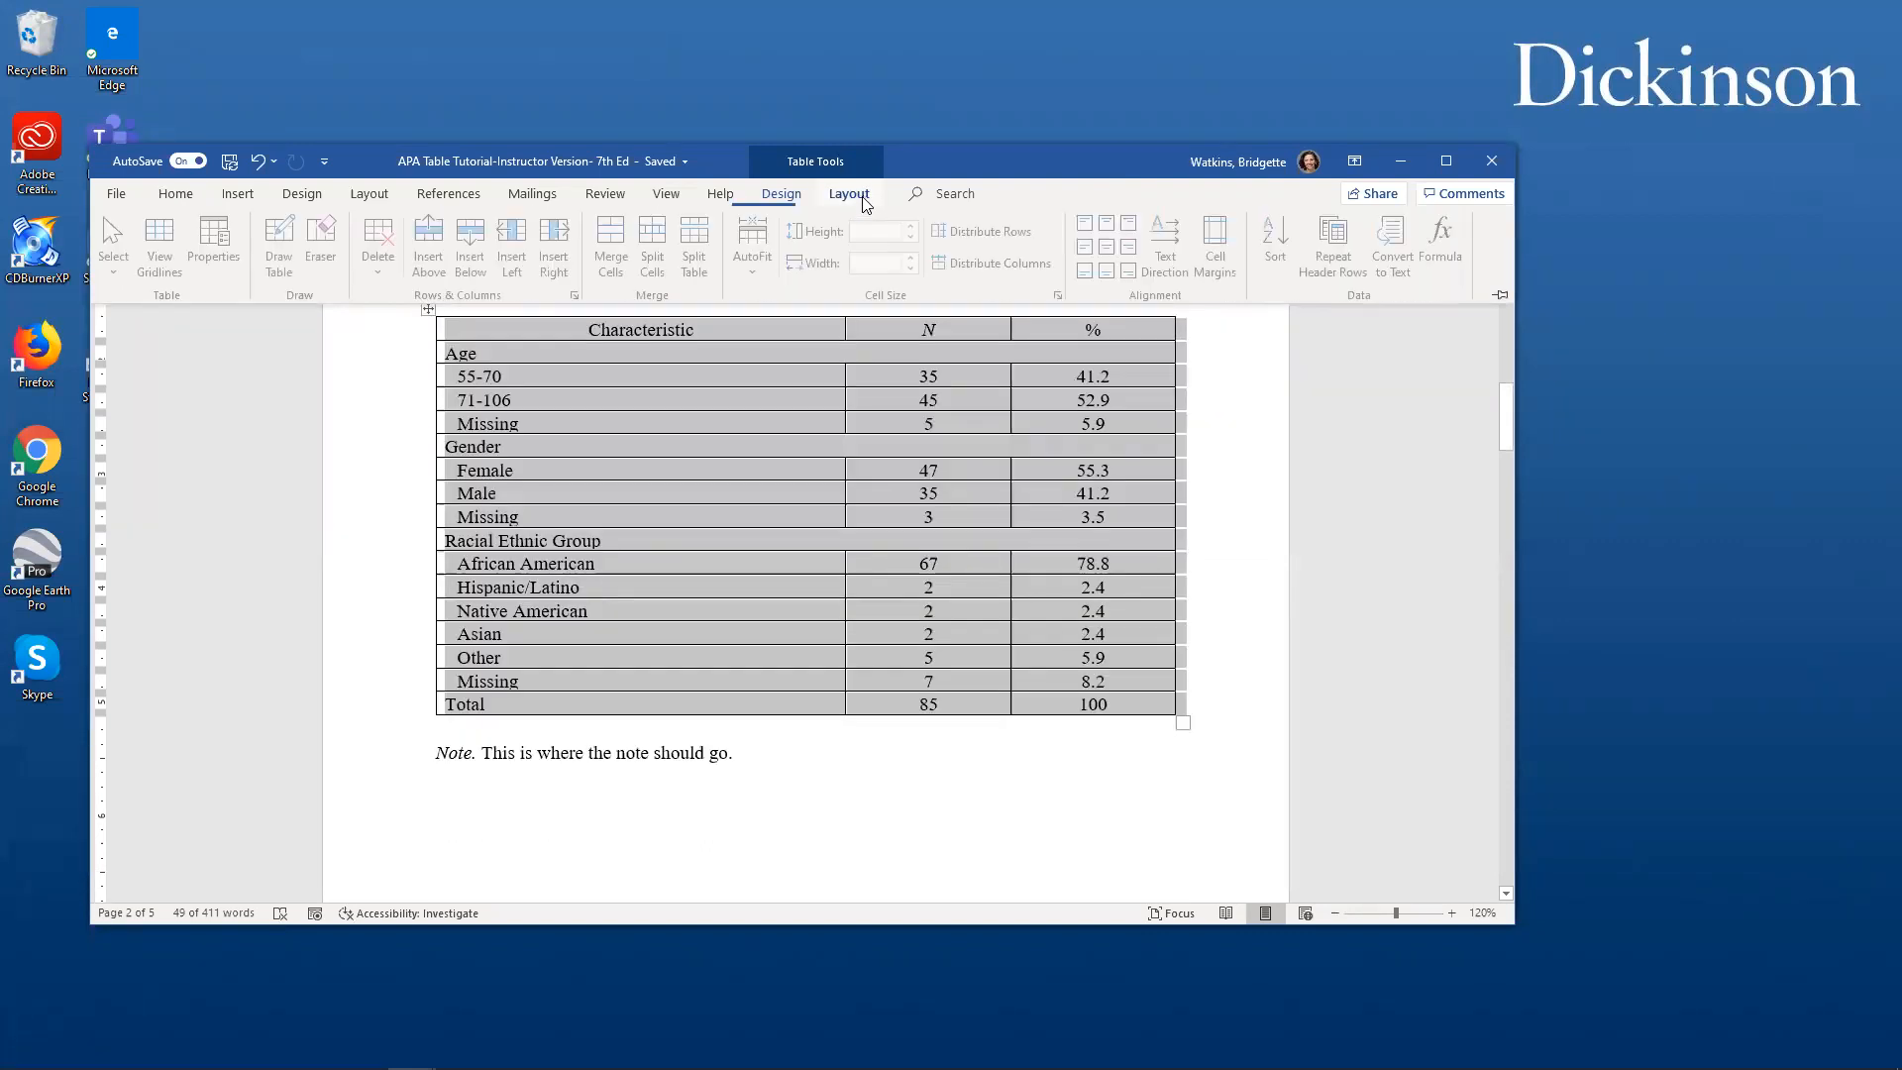
left_click(1447, 163)
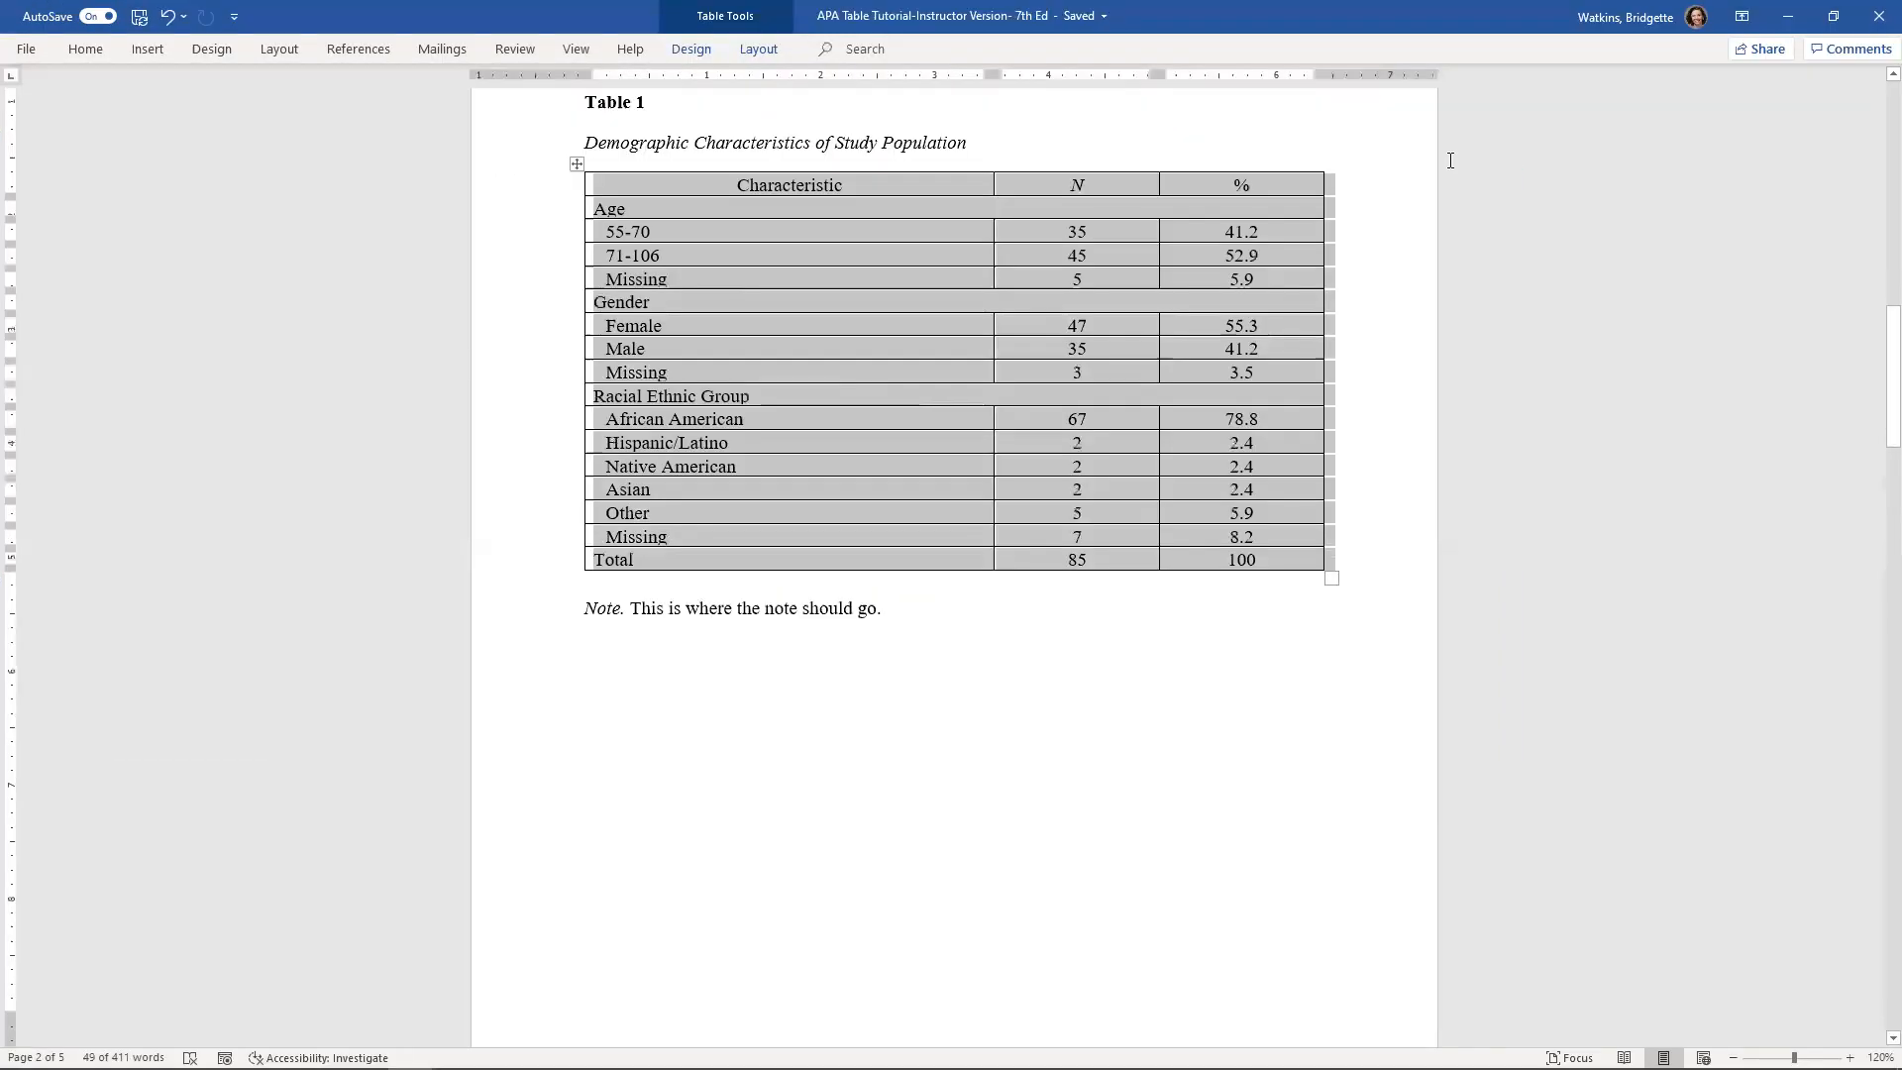
Remove all borders from the selected table
scroll(683, 539, "up", 1)
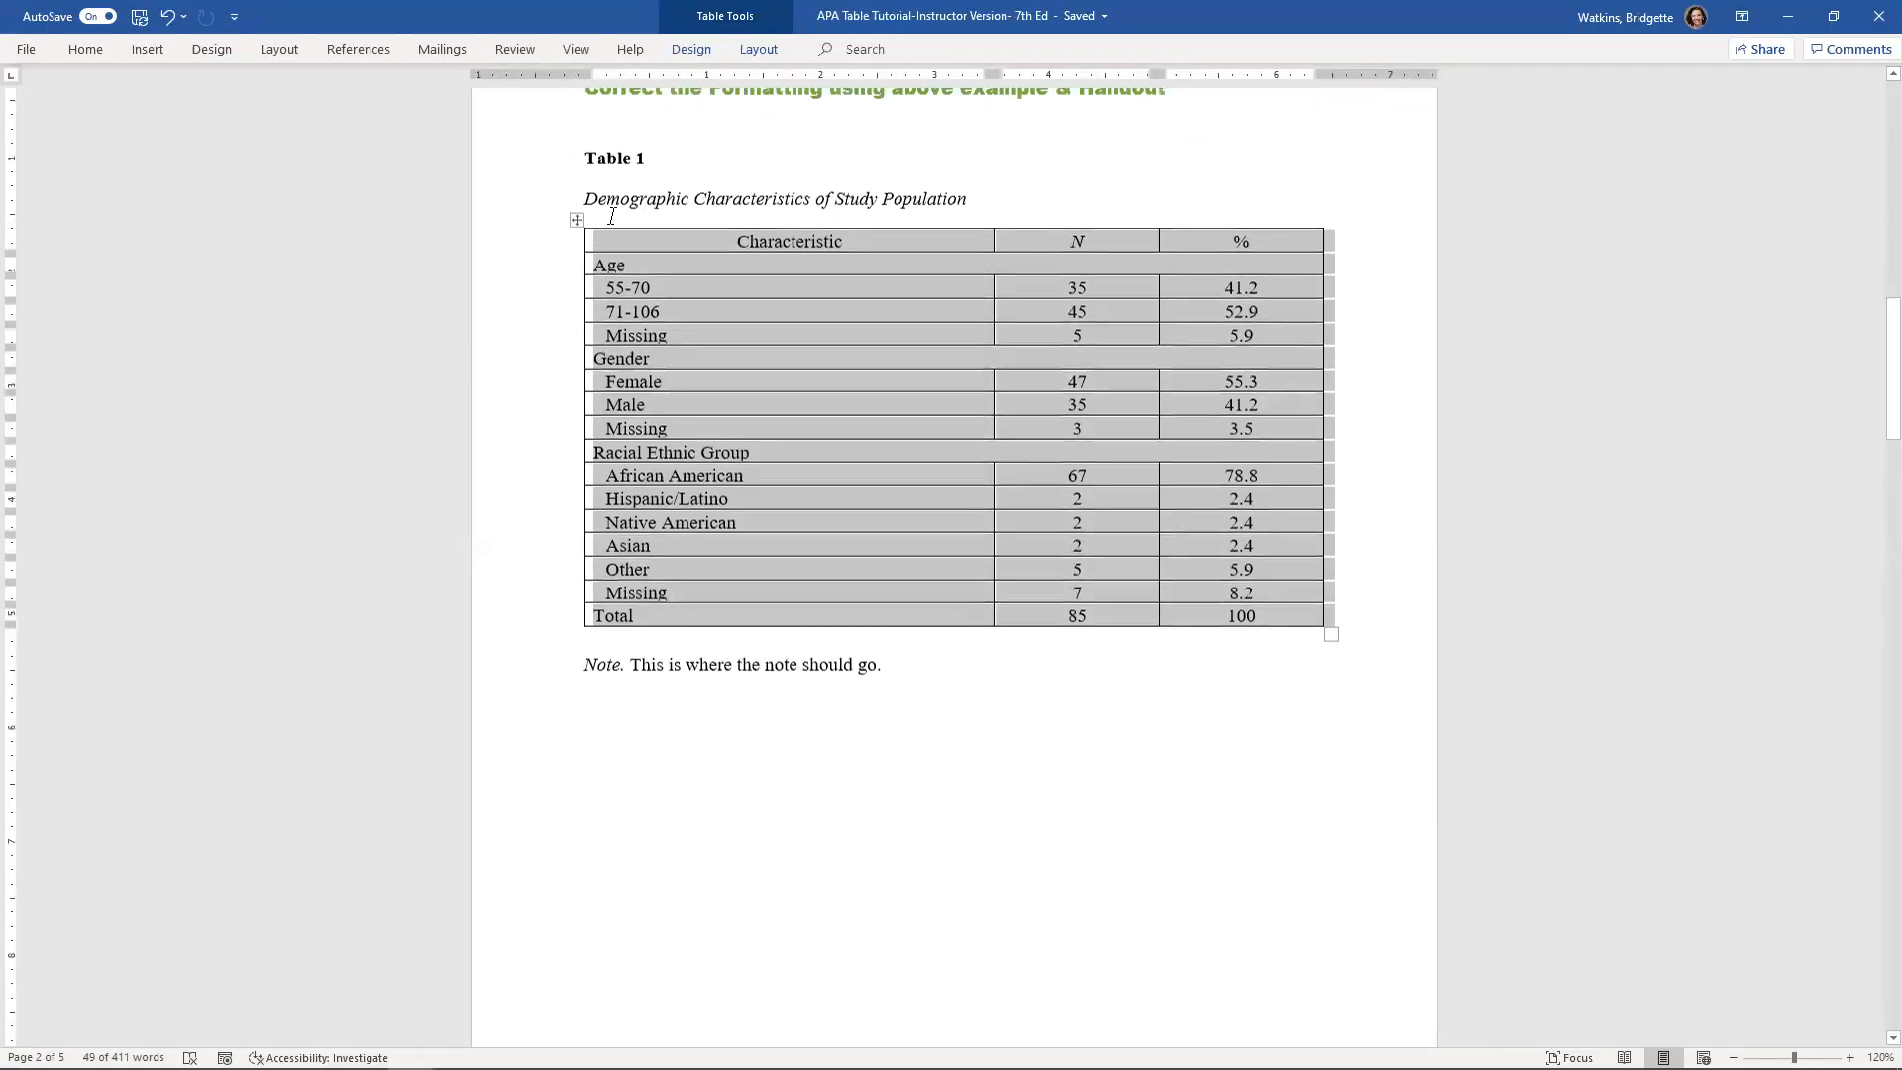
left_click(85, 51)
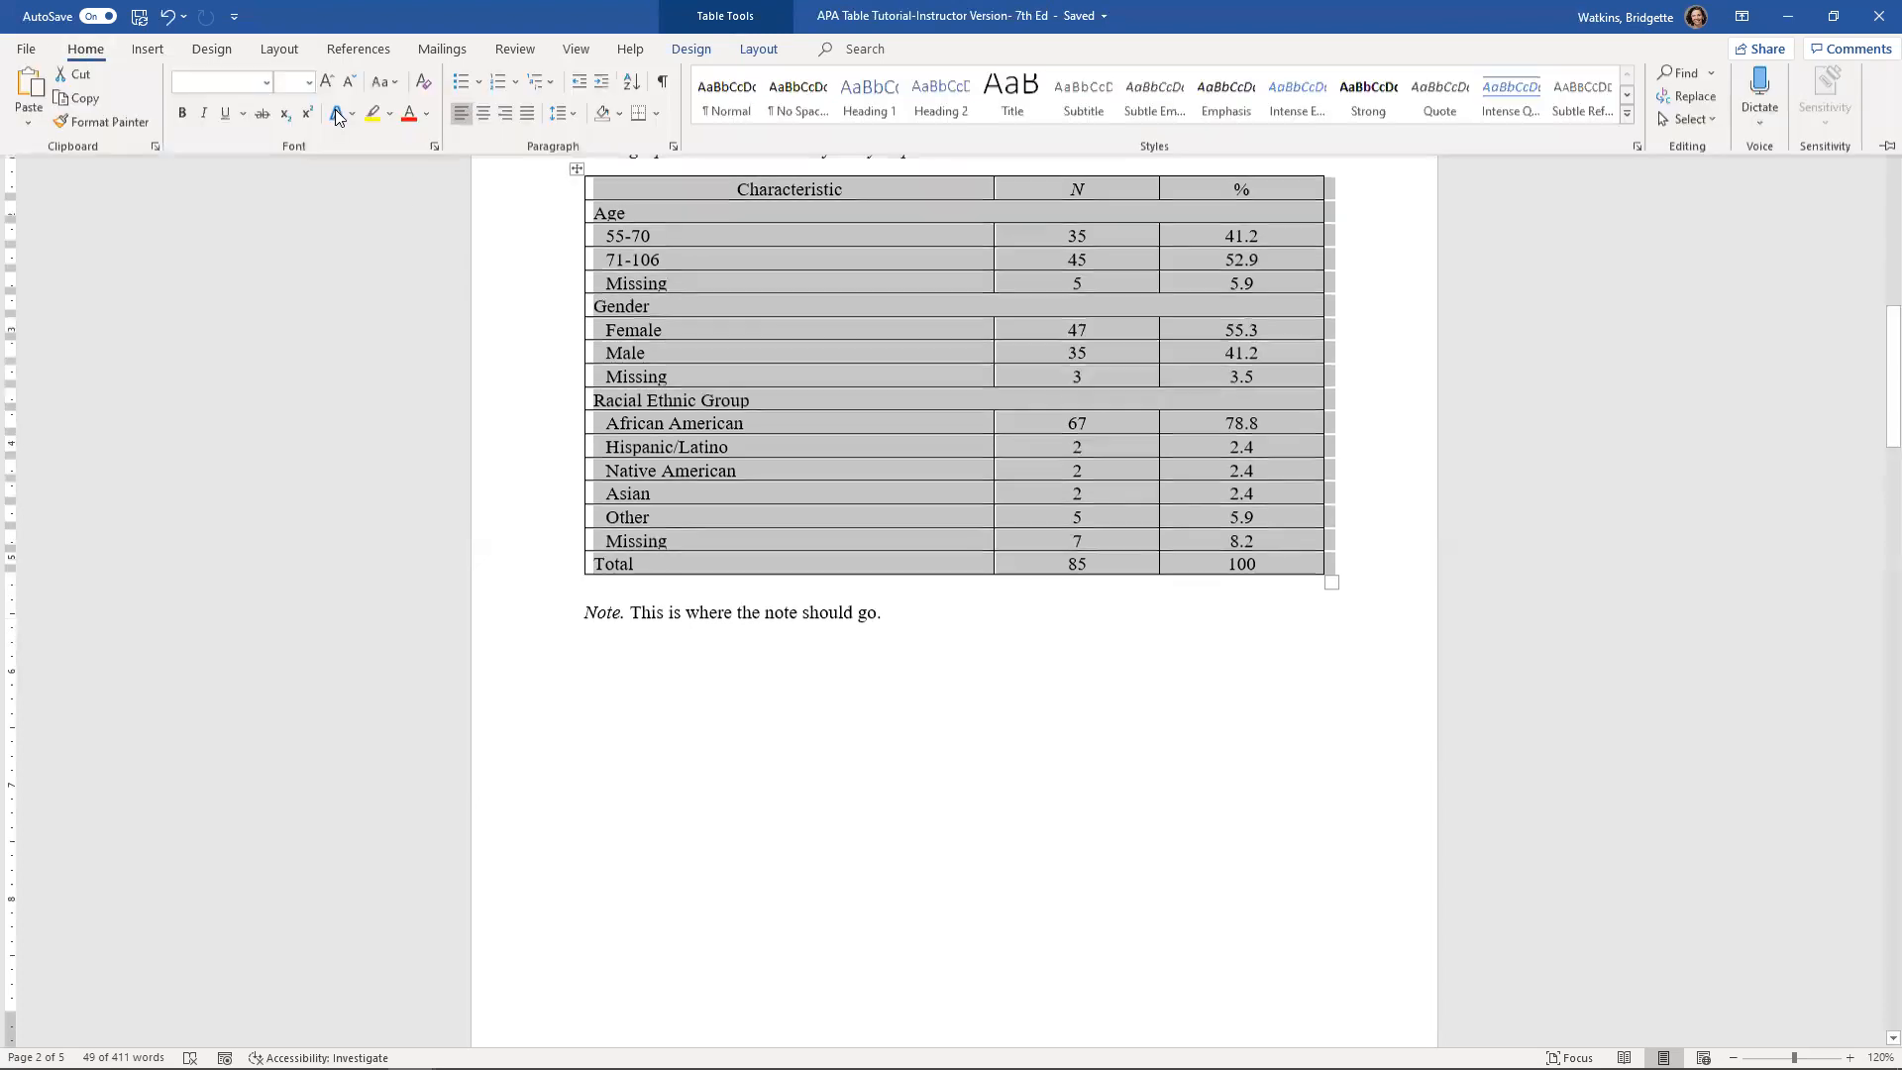
left_click(658, 119)
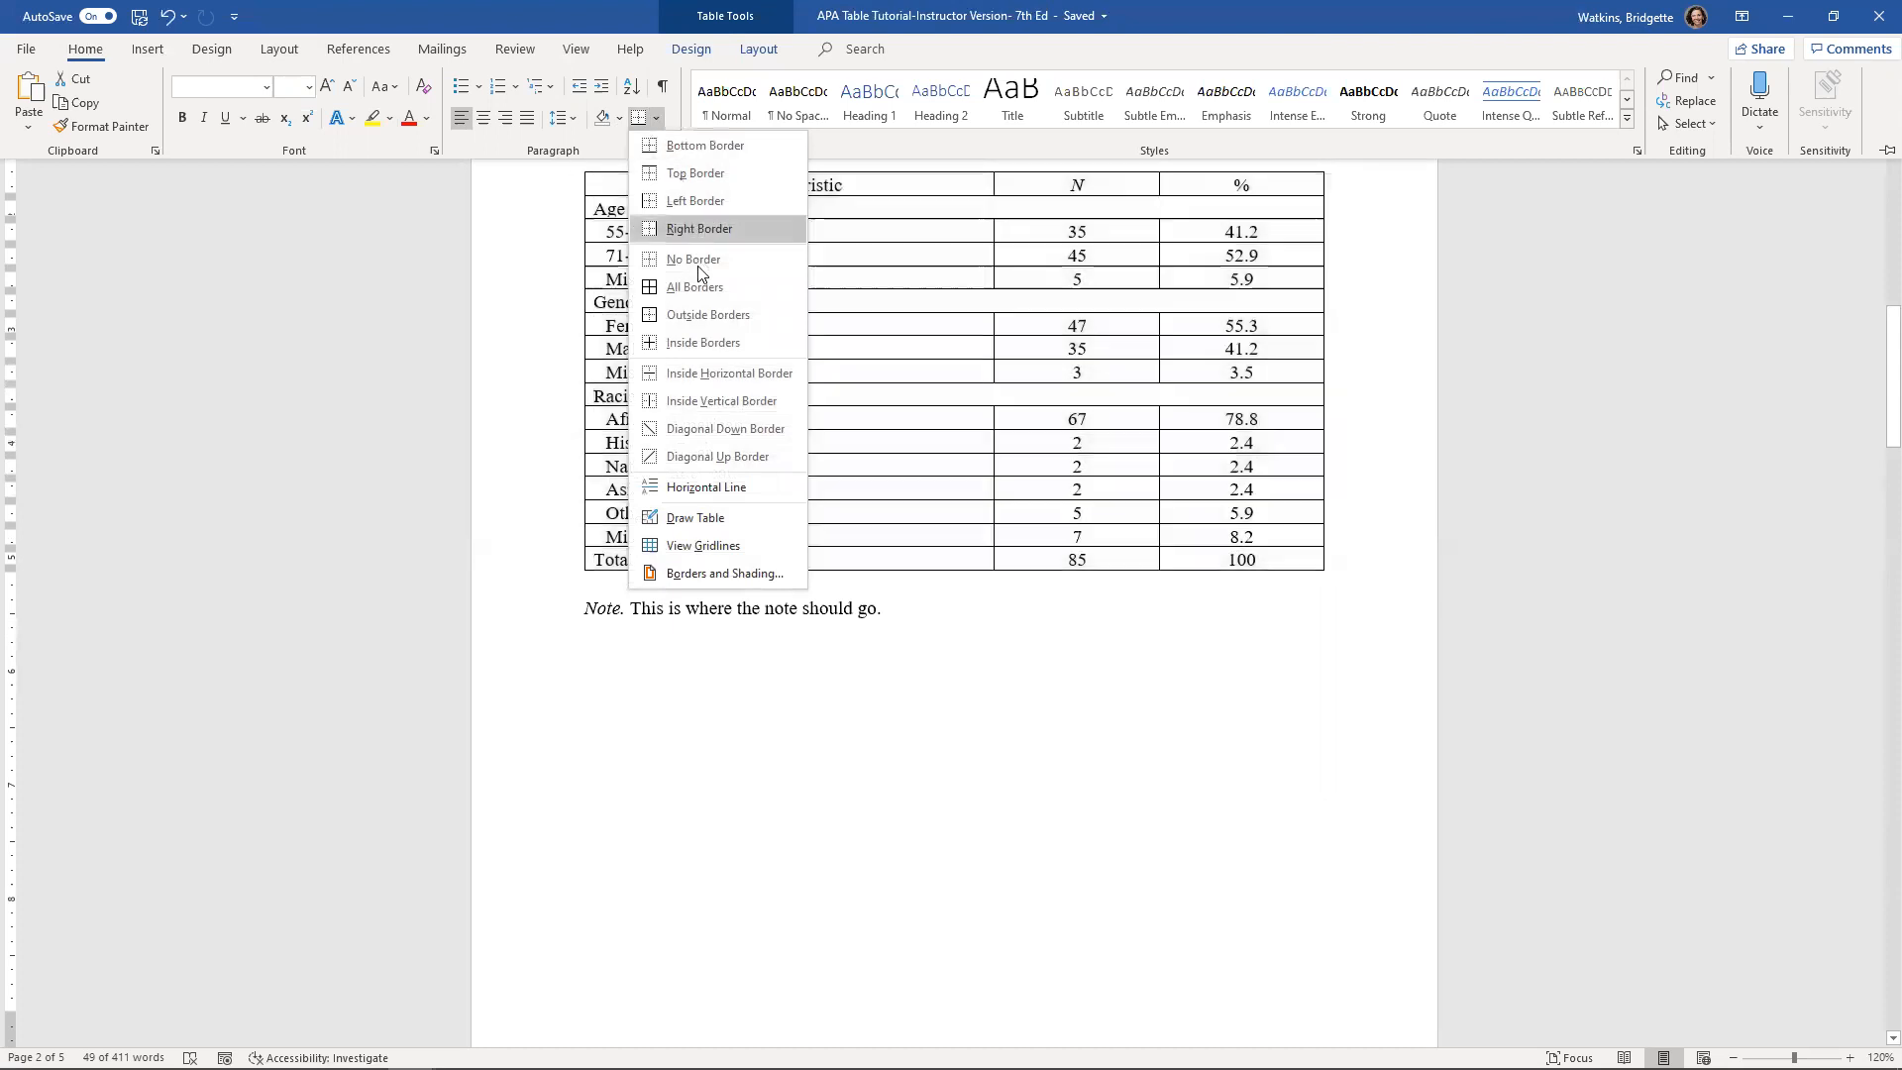
left_click(699, 261)
scroll(646, 632, "up", 3)
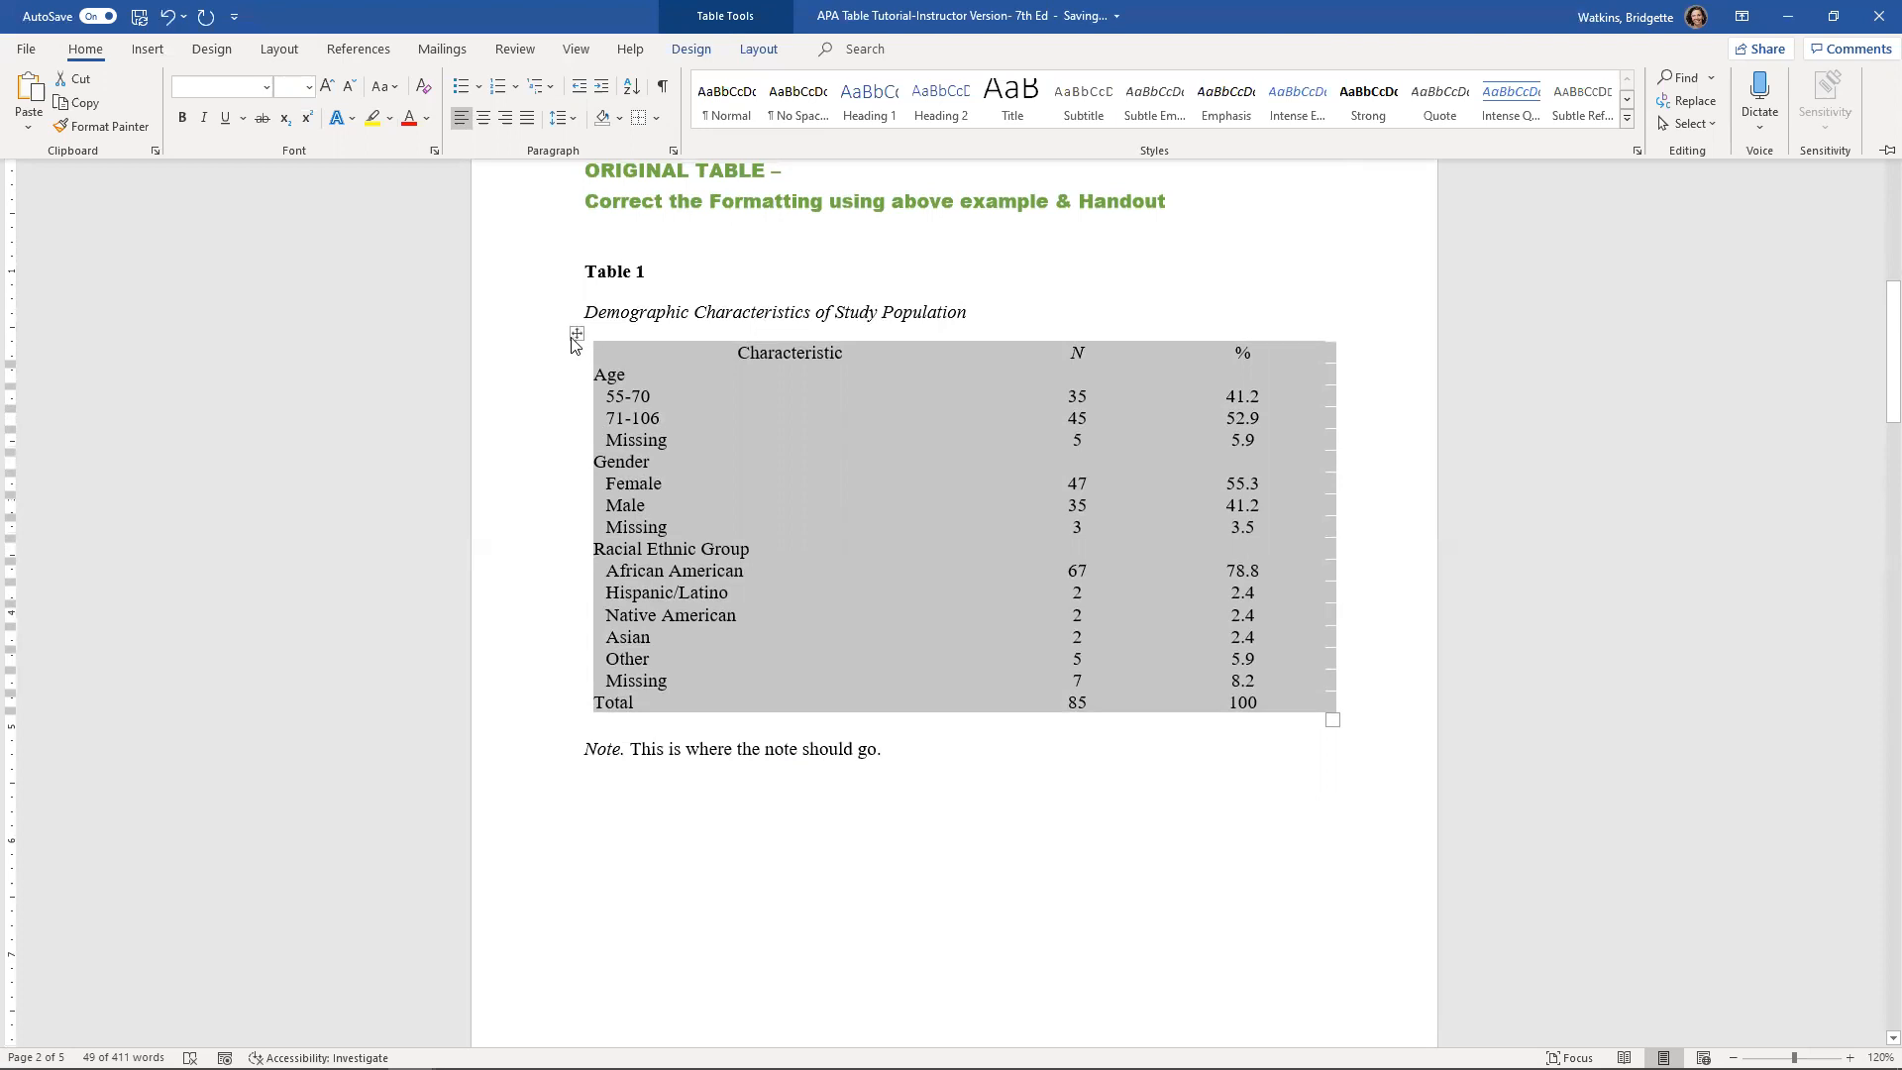
Add a bottom border and a top border to the whole demographic characteristics table
left_click(658, 119)
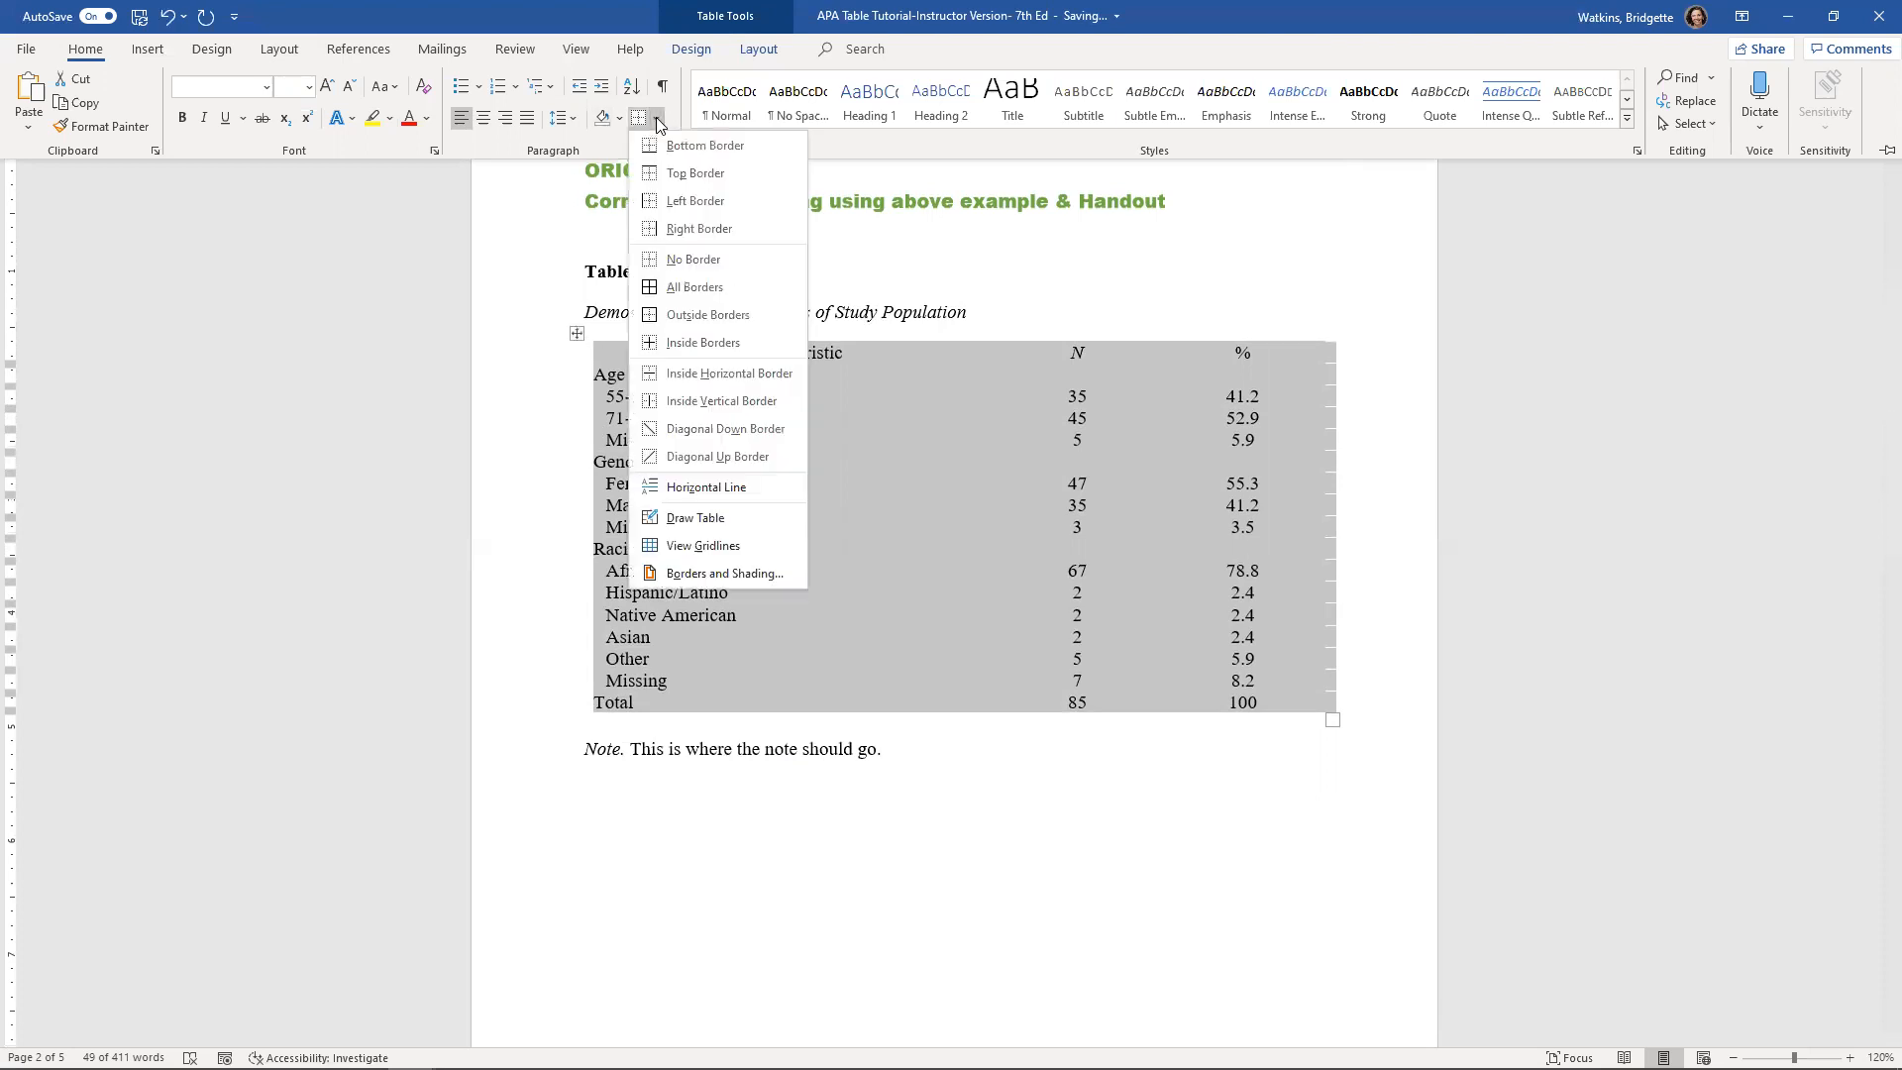
left_click(670, 146)
left_click(656, 120)
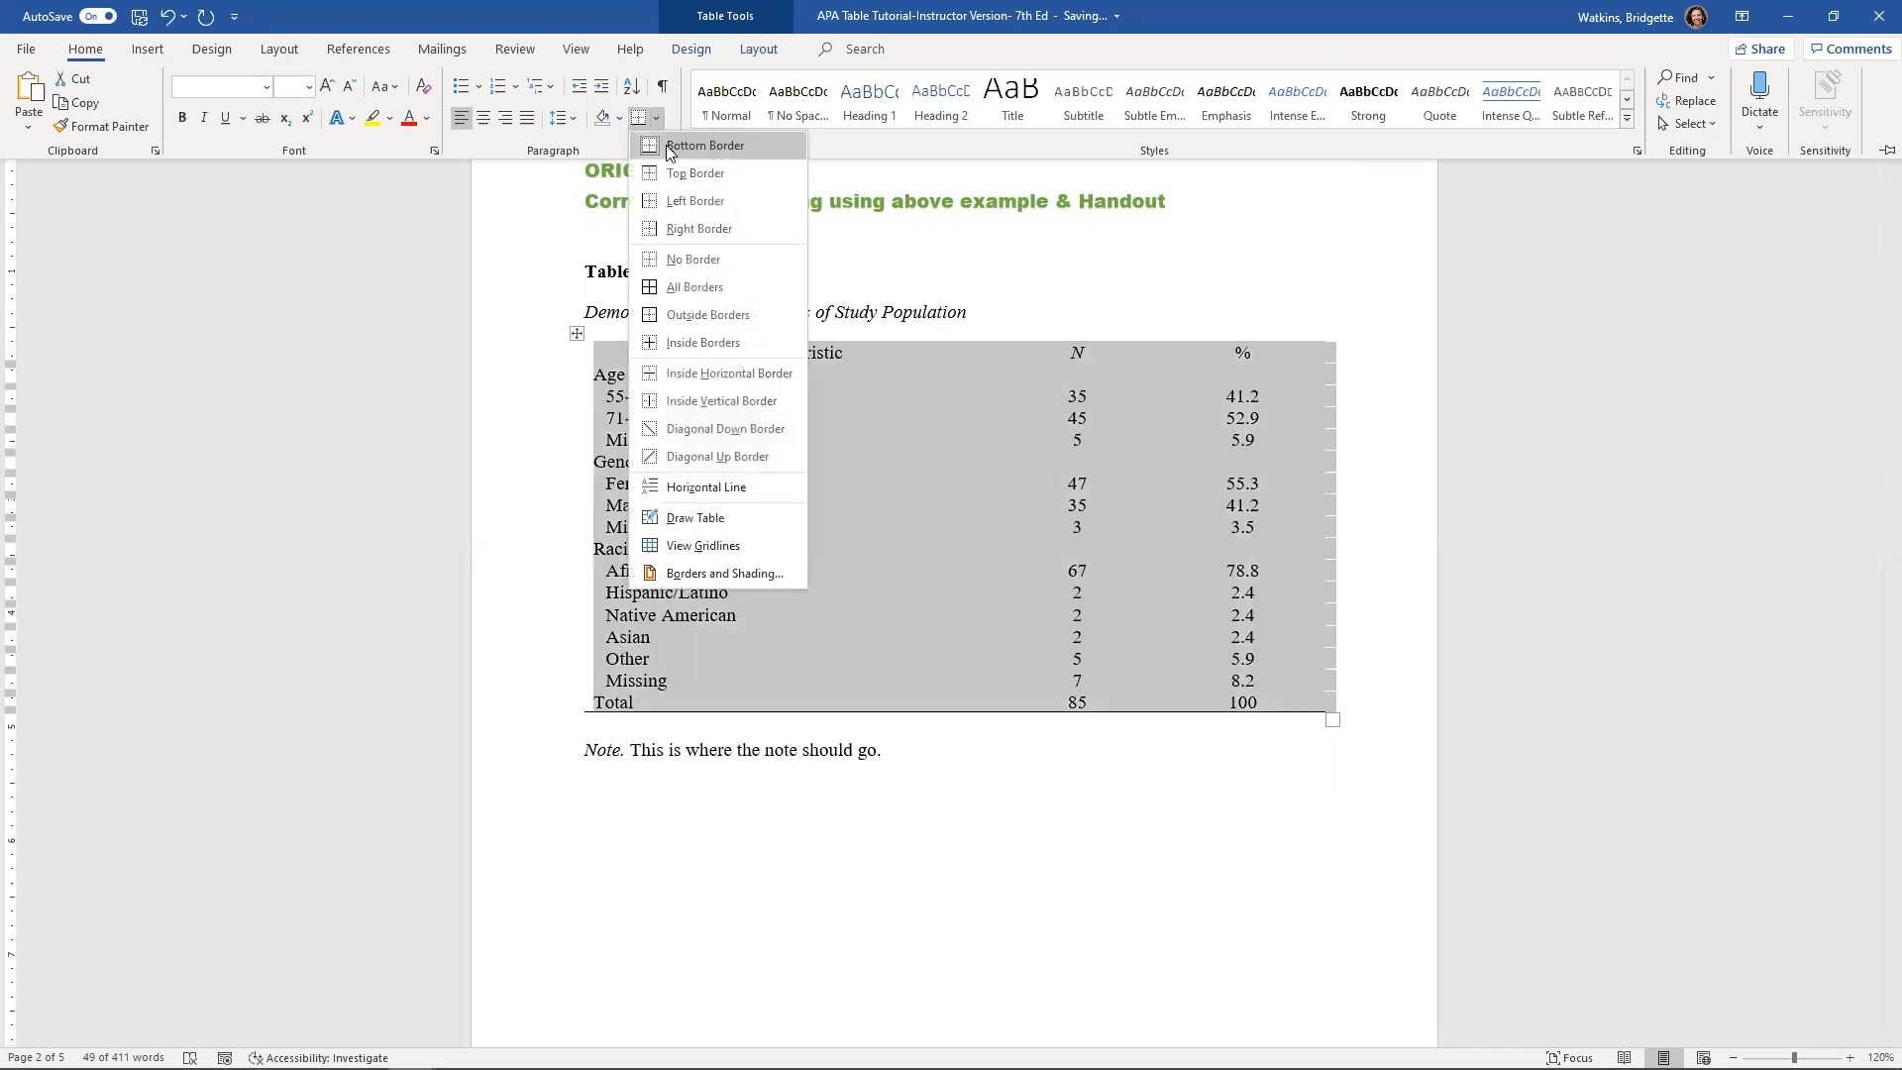
left_click(671, 175)
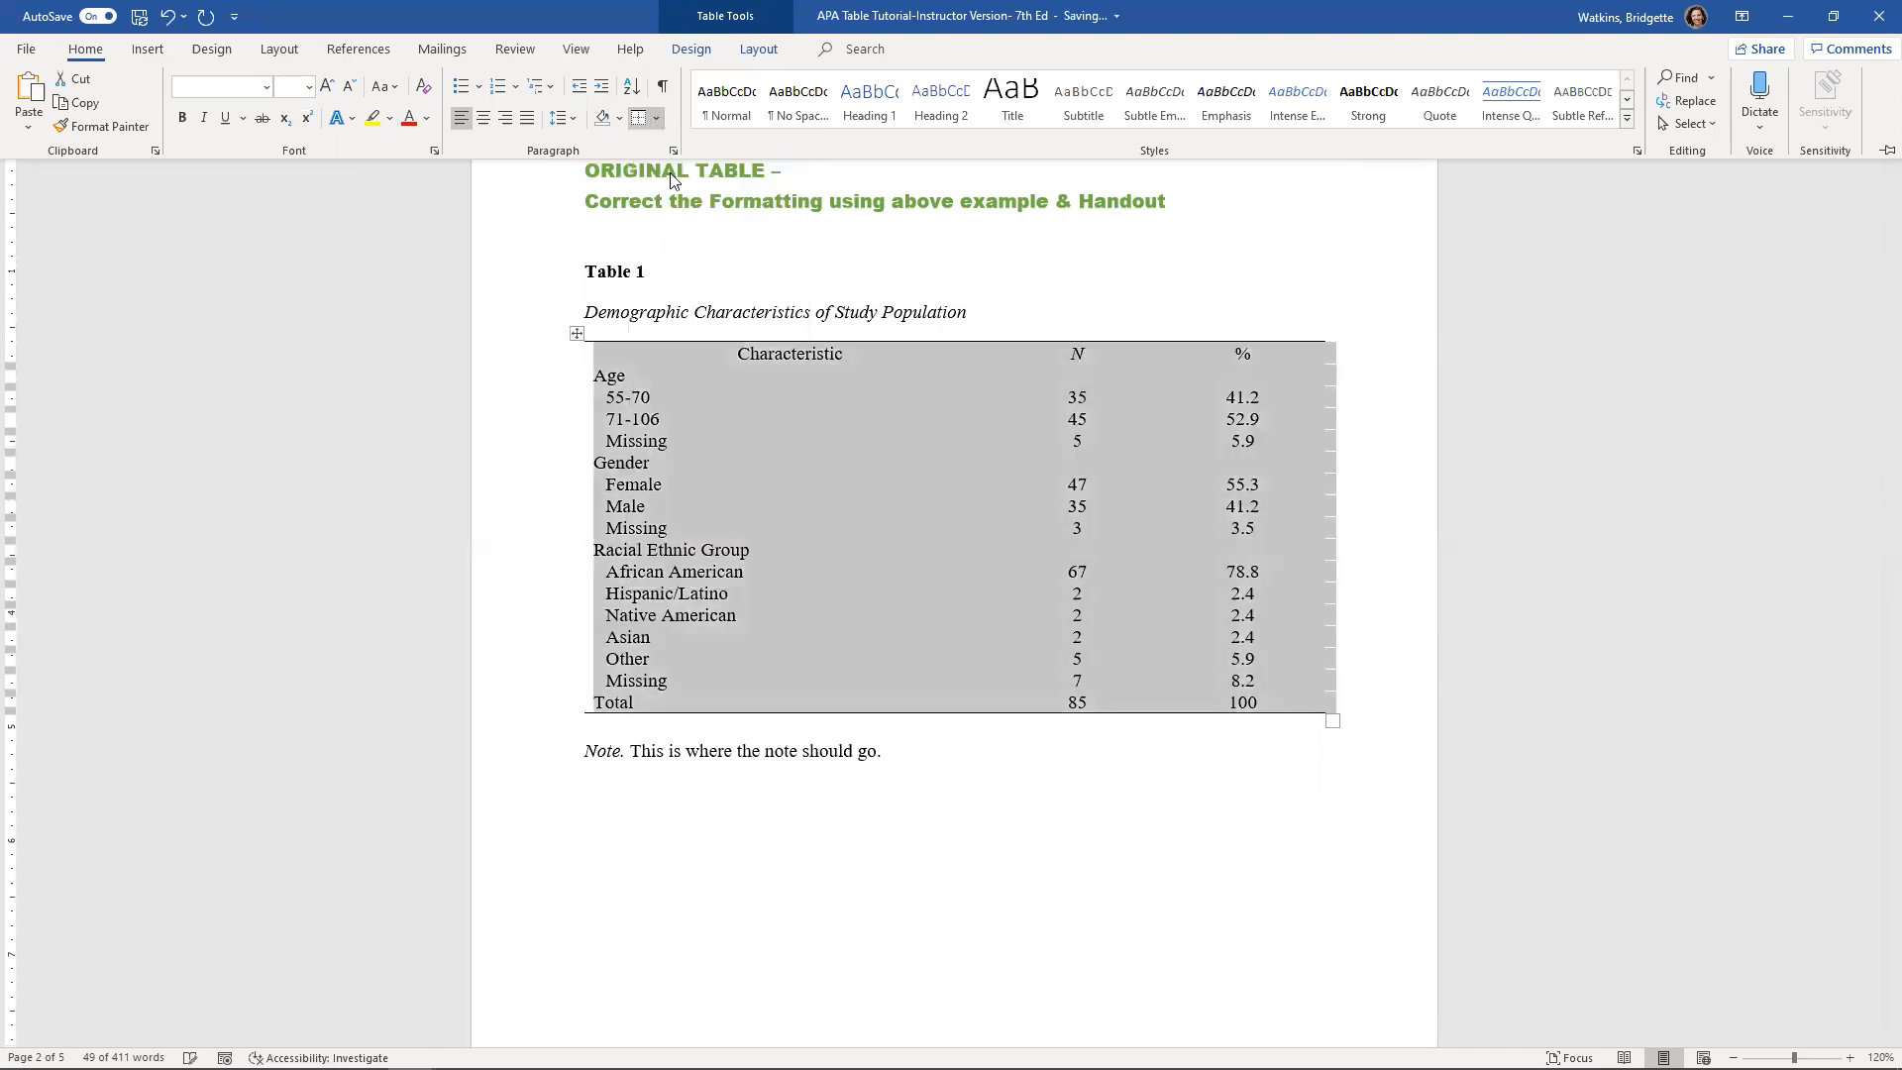
Add a bottom border under the Characteristic, N and % heading row of the demographic table
left_click(655, 358)
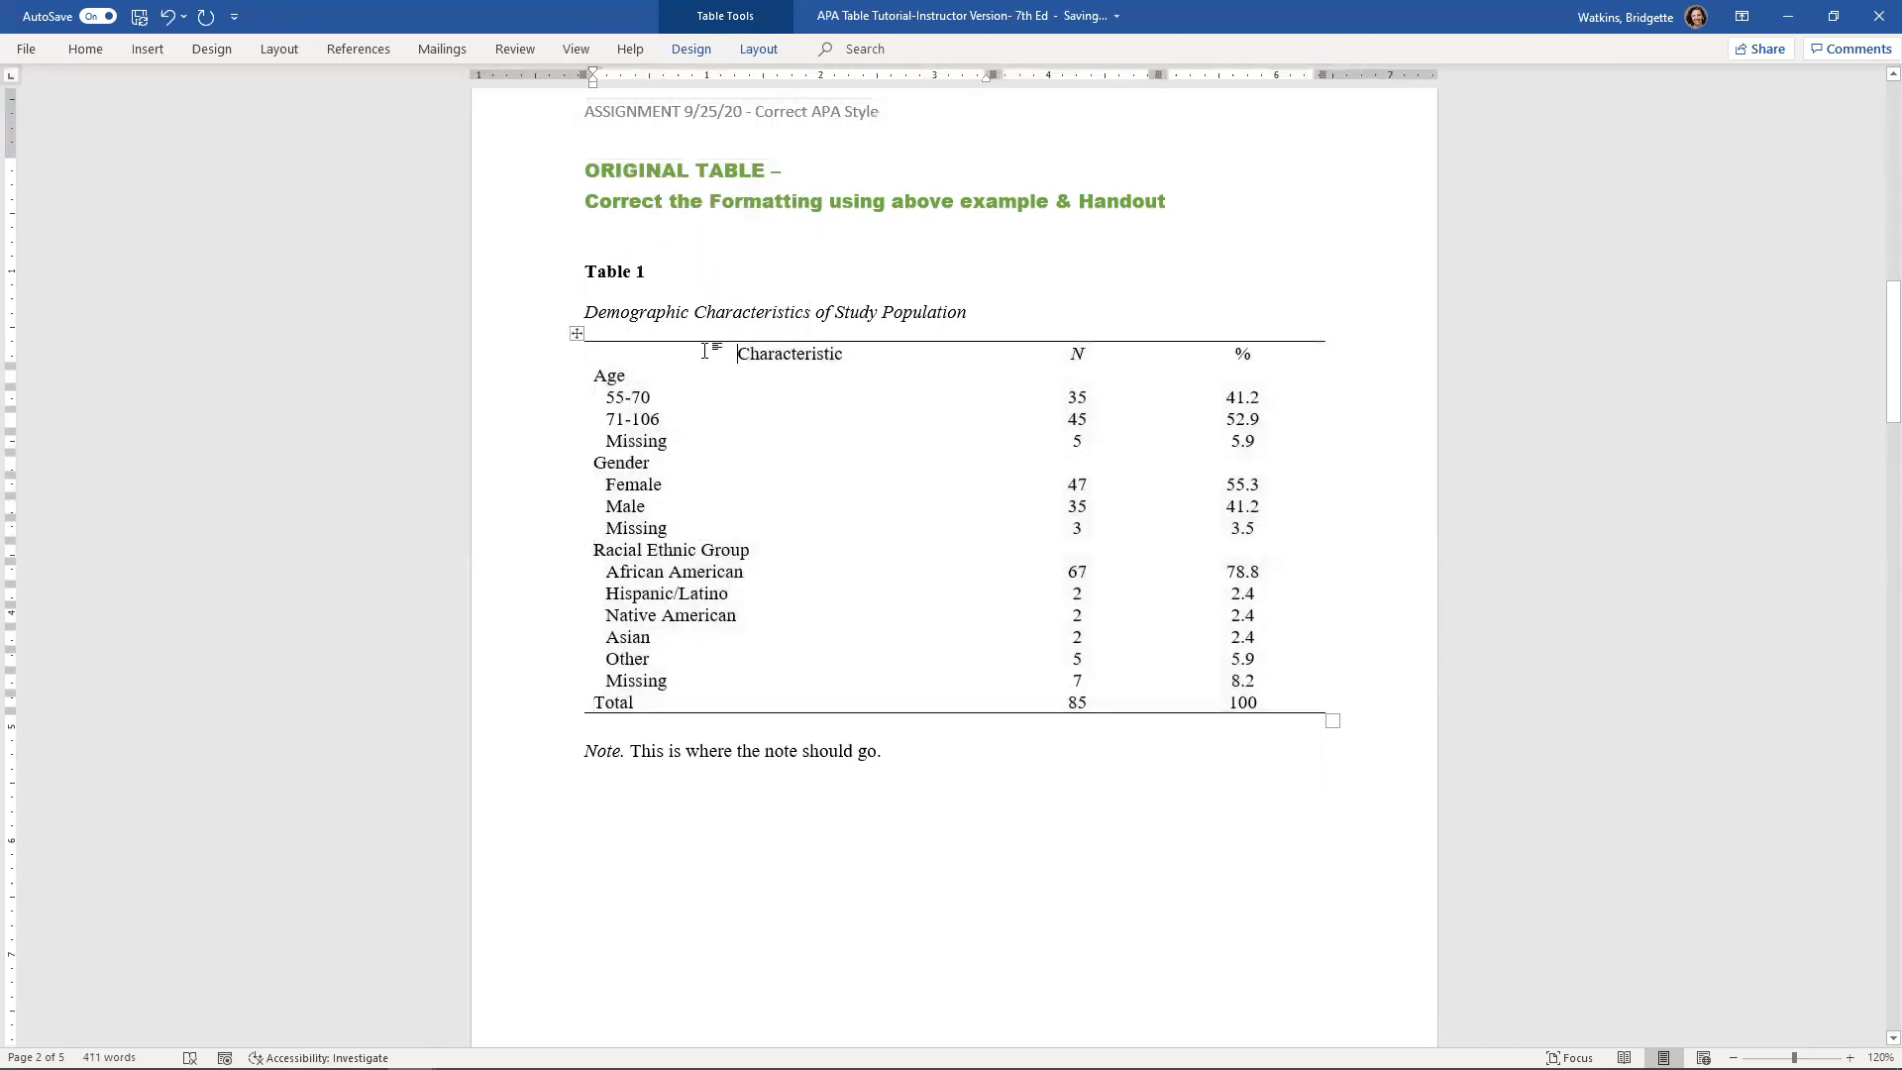
left_click_drag(655, 357, 1238, 357)
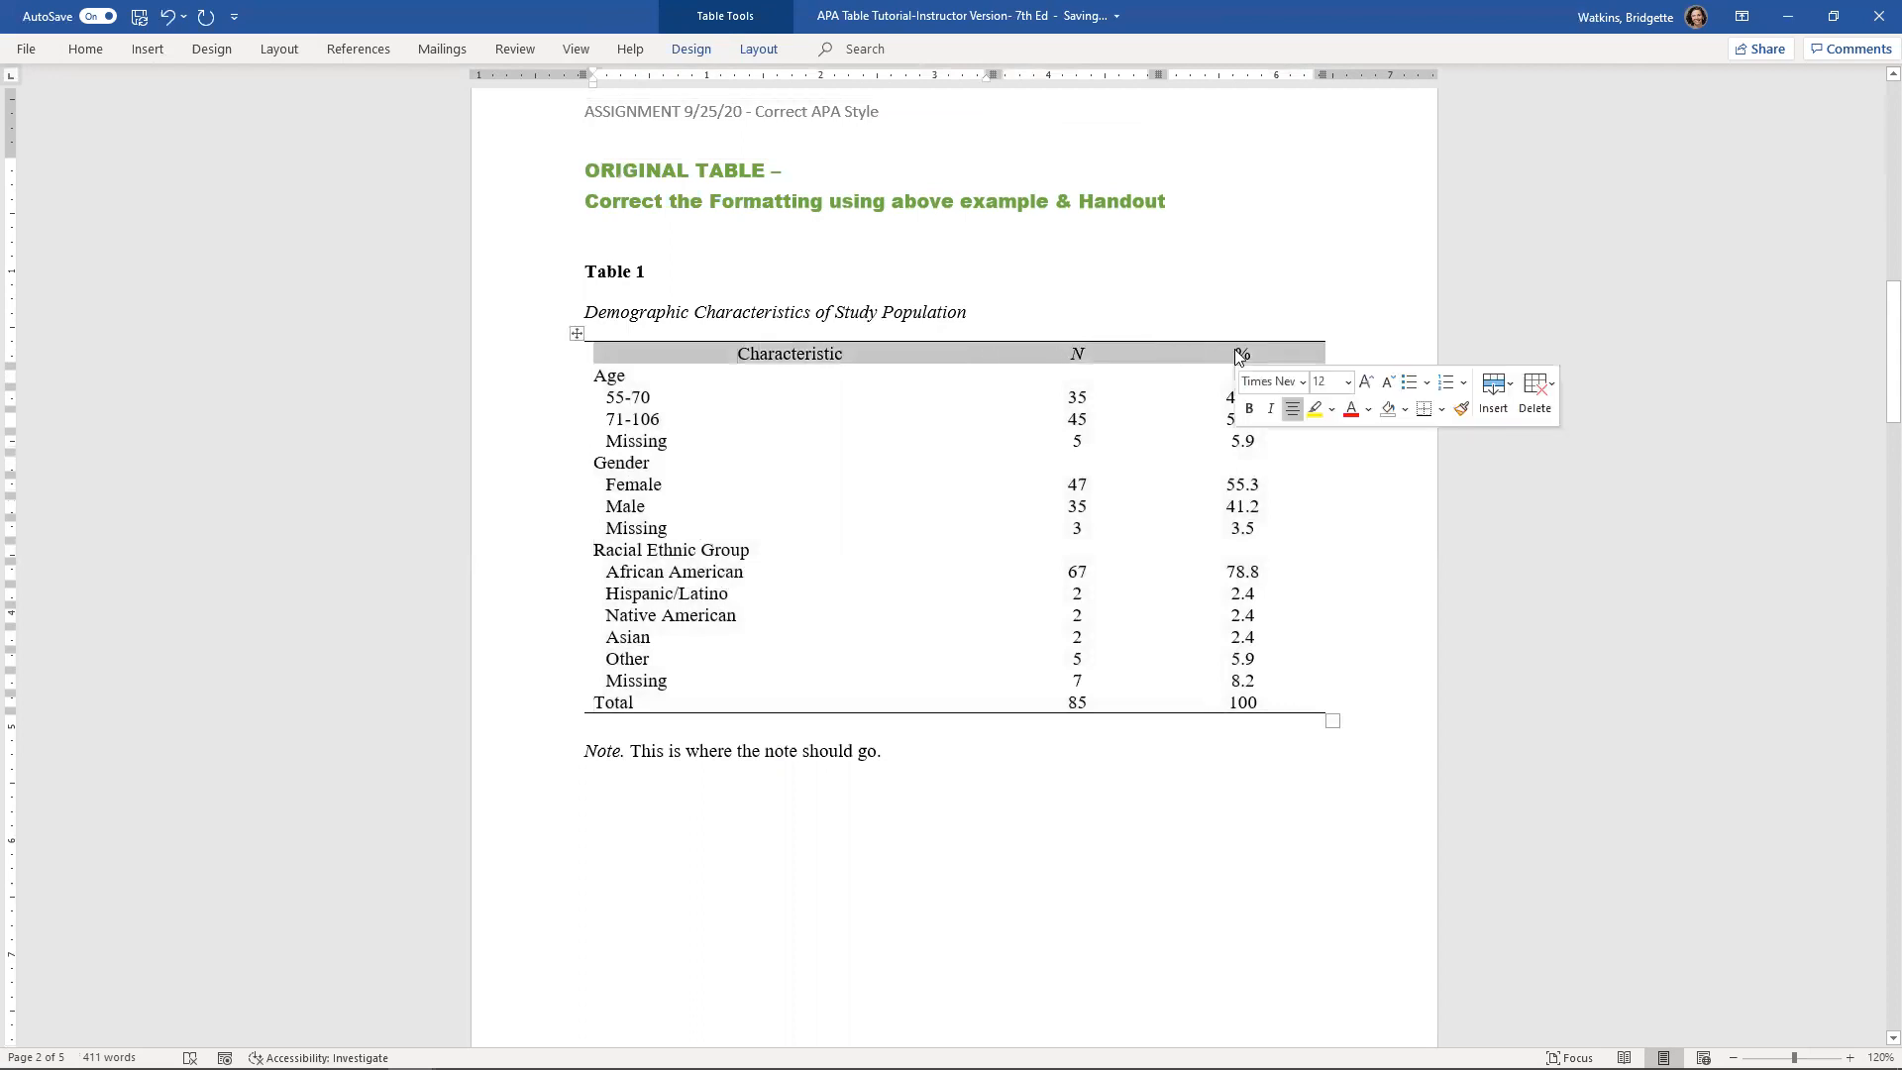
left_click(759, 48)
left_click(85, 52)
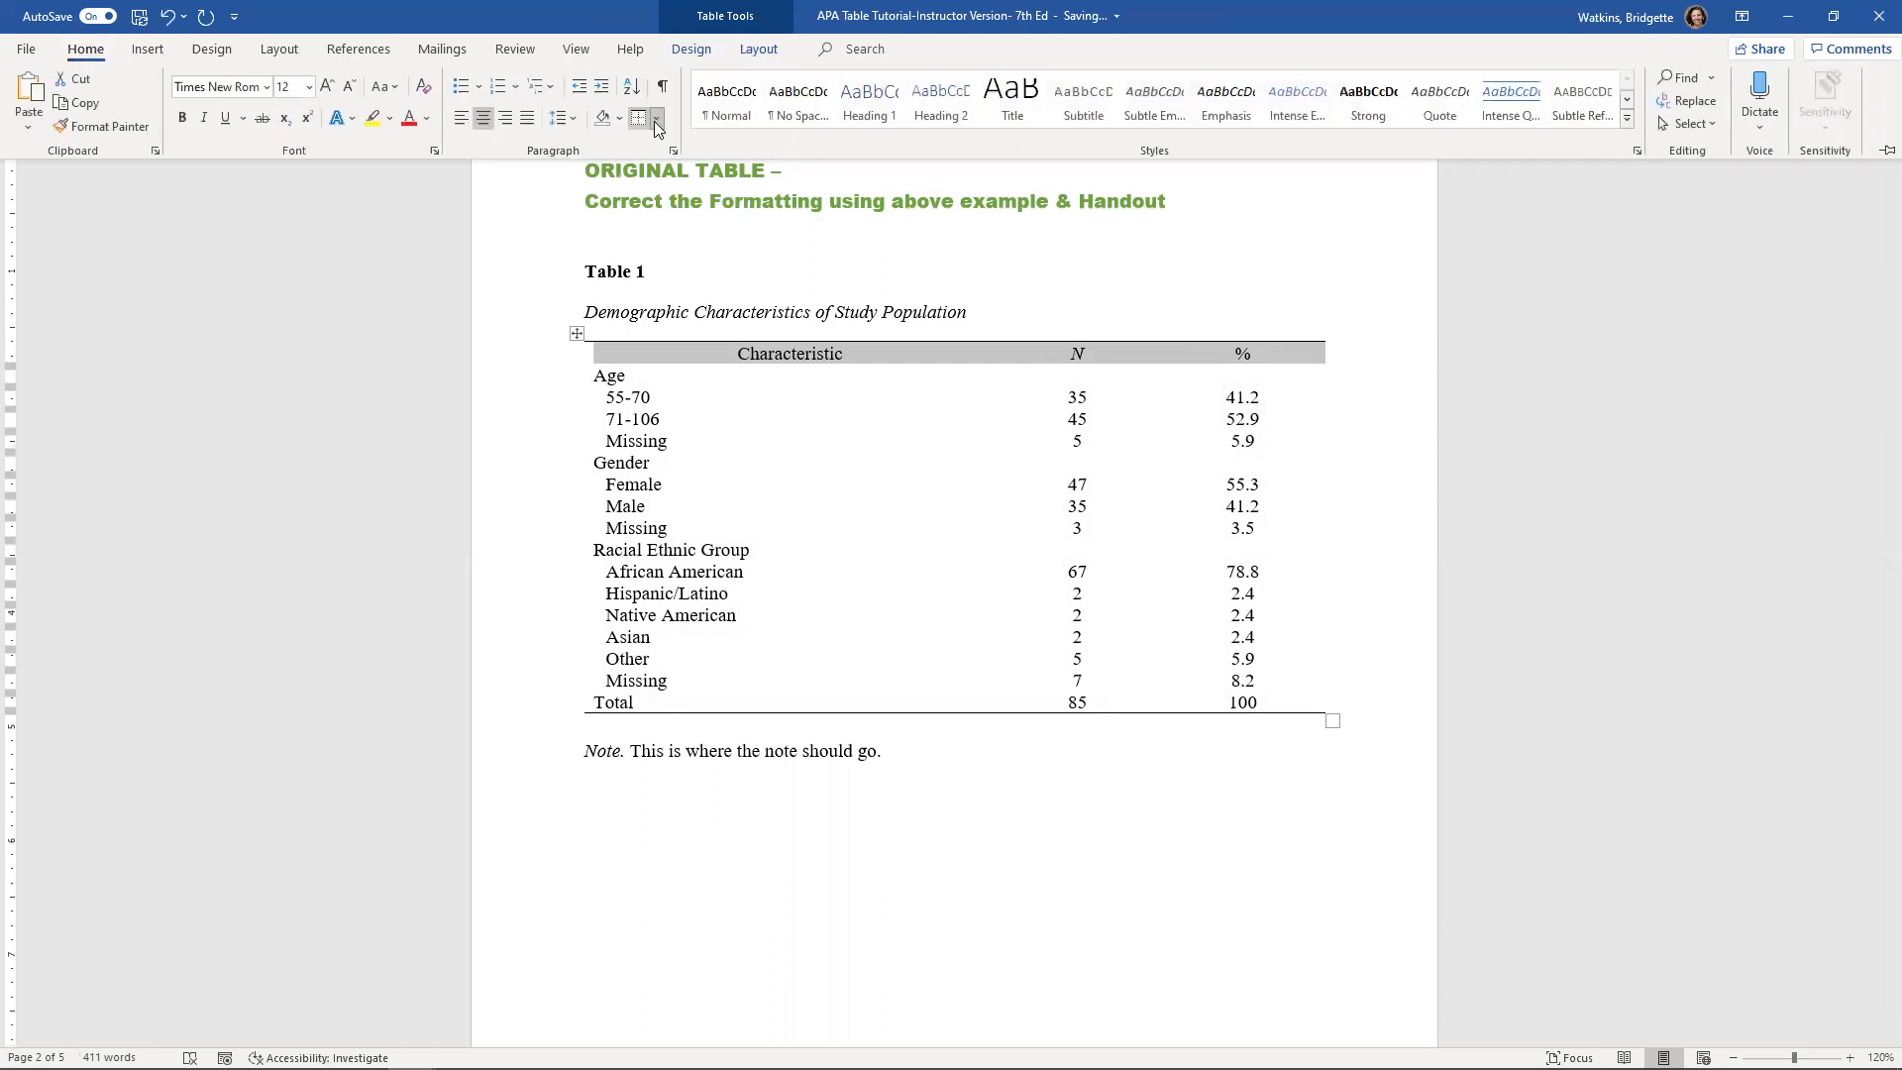
left_click(655, 119)
left_click(710, 174)
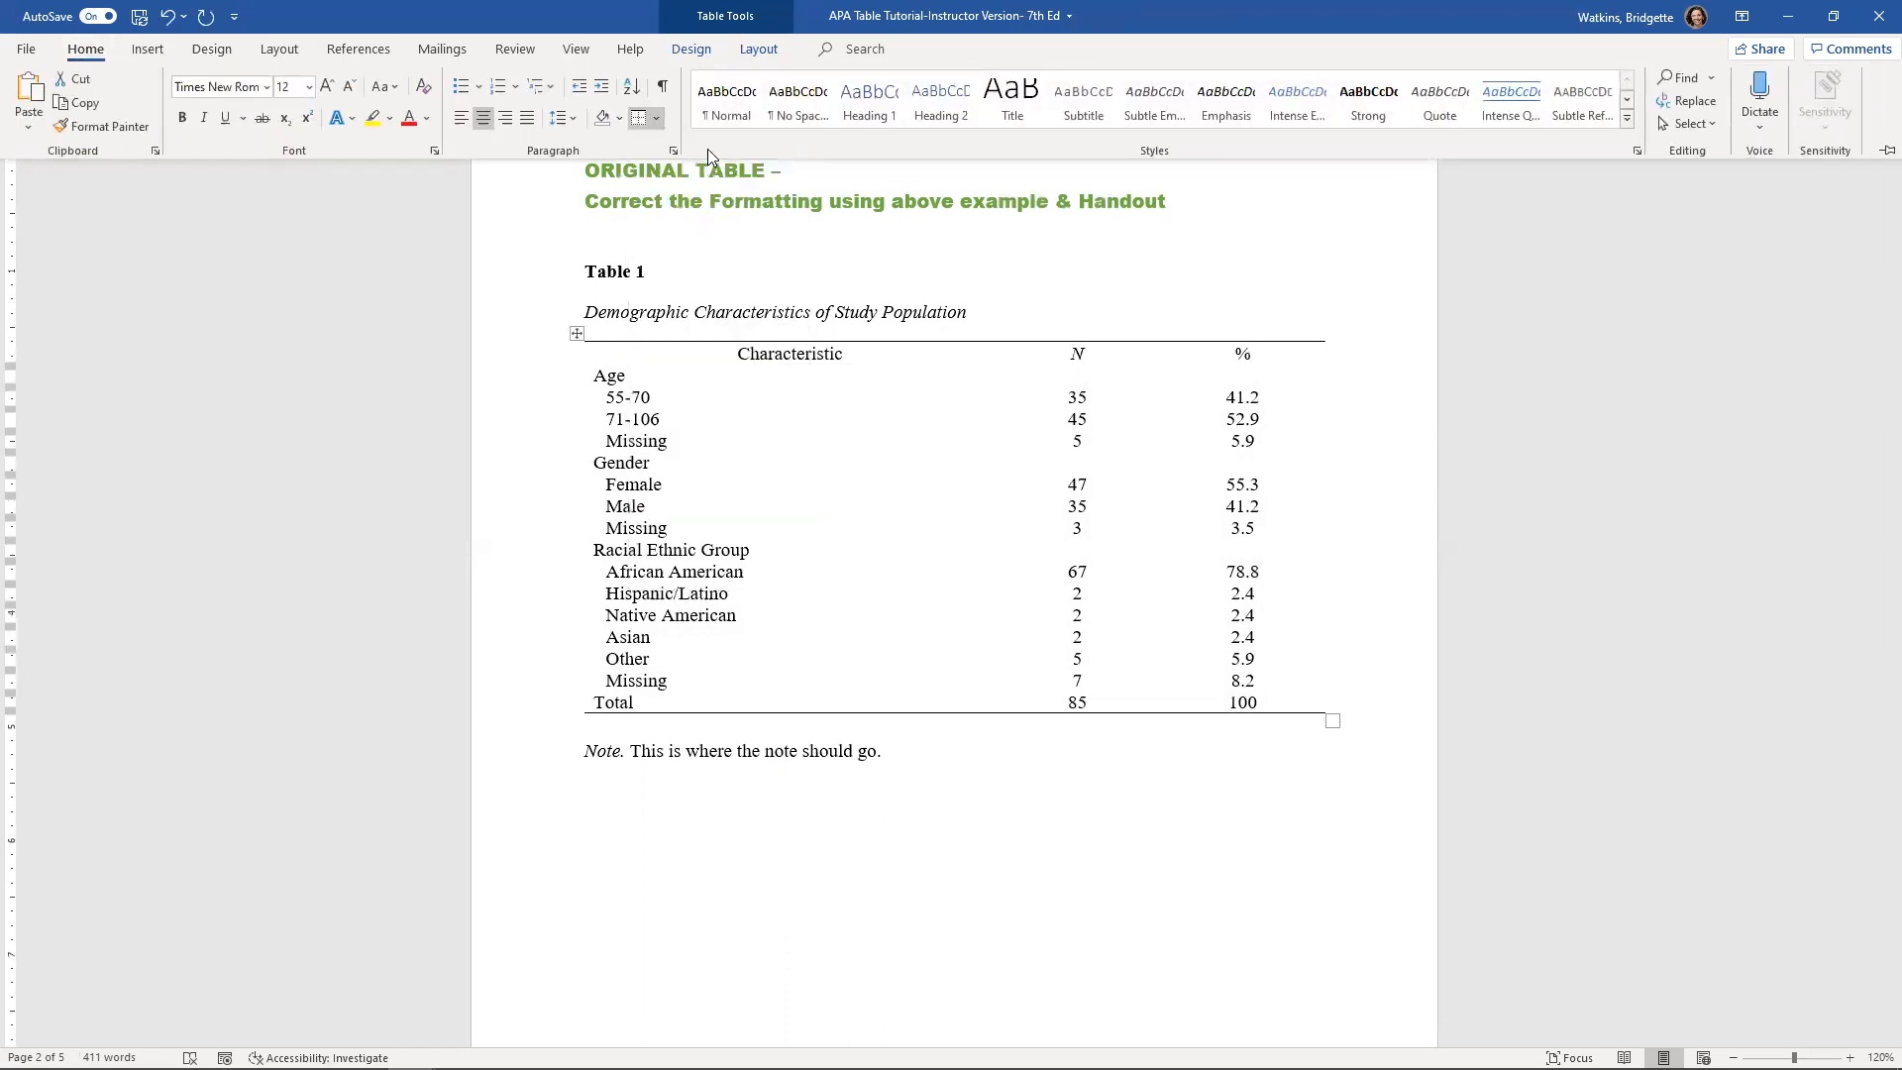
key("ctrl+F1")
left_click(543, 892)
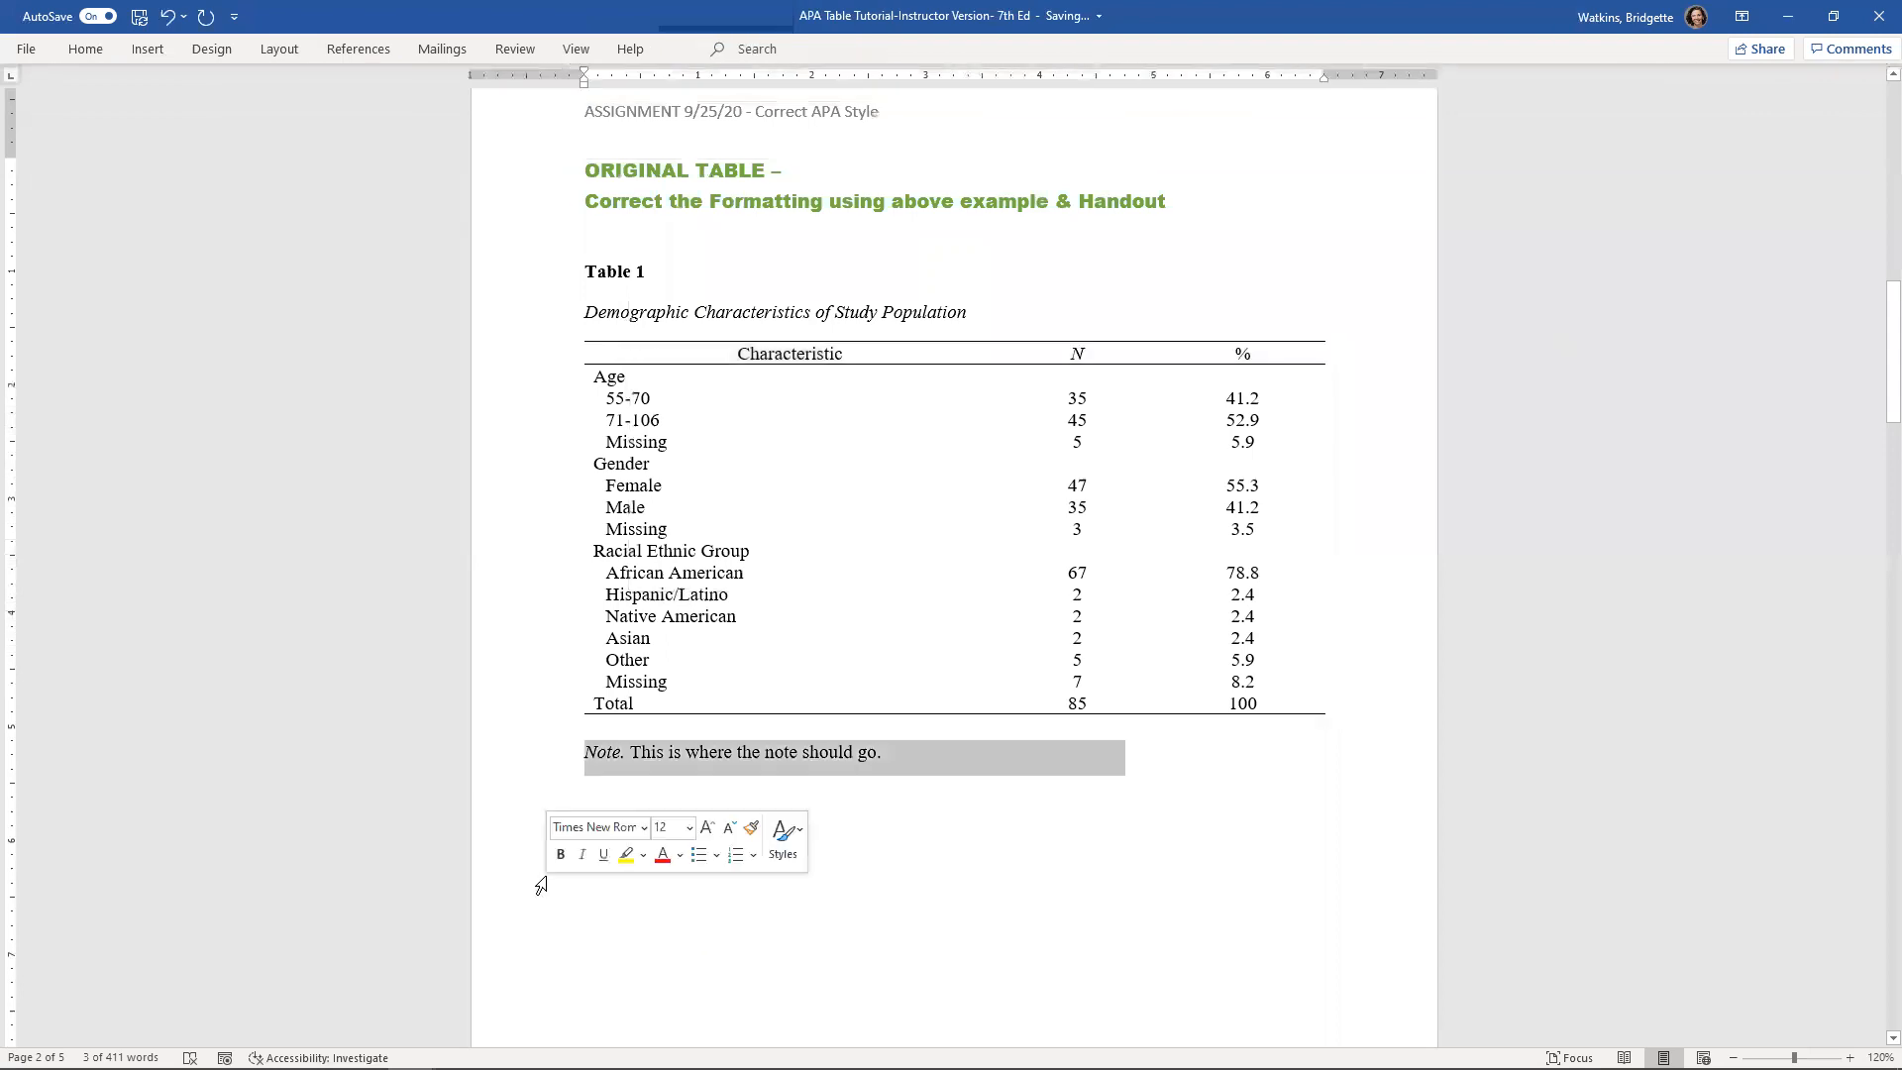
left_click(583, 943)
Compare the original table with the correct APA example, and apply all borders to the original table so its columns show
mouse_move(576, 360)
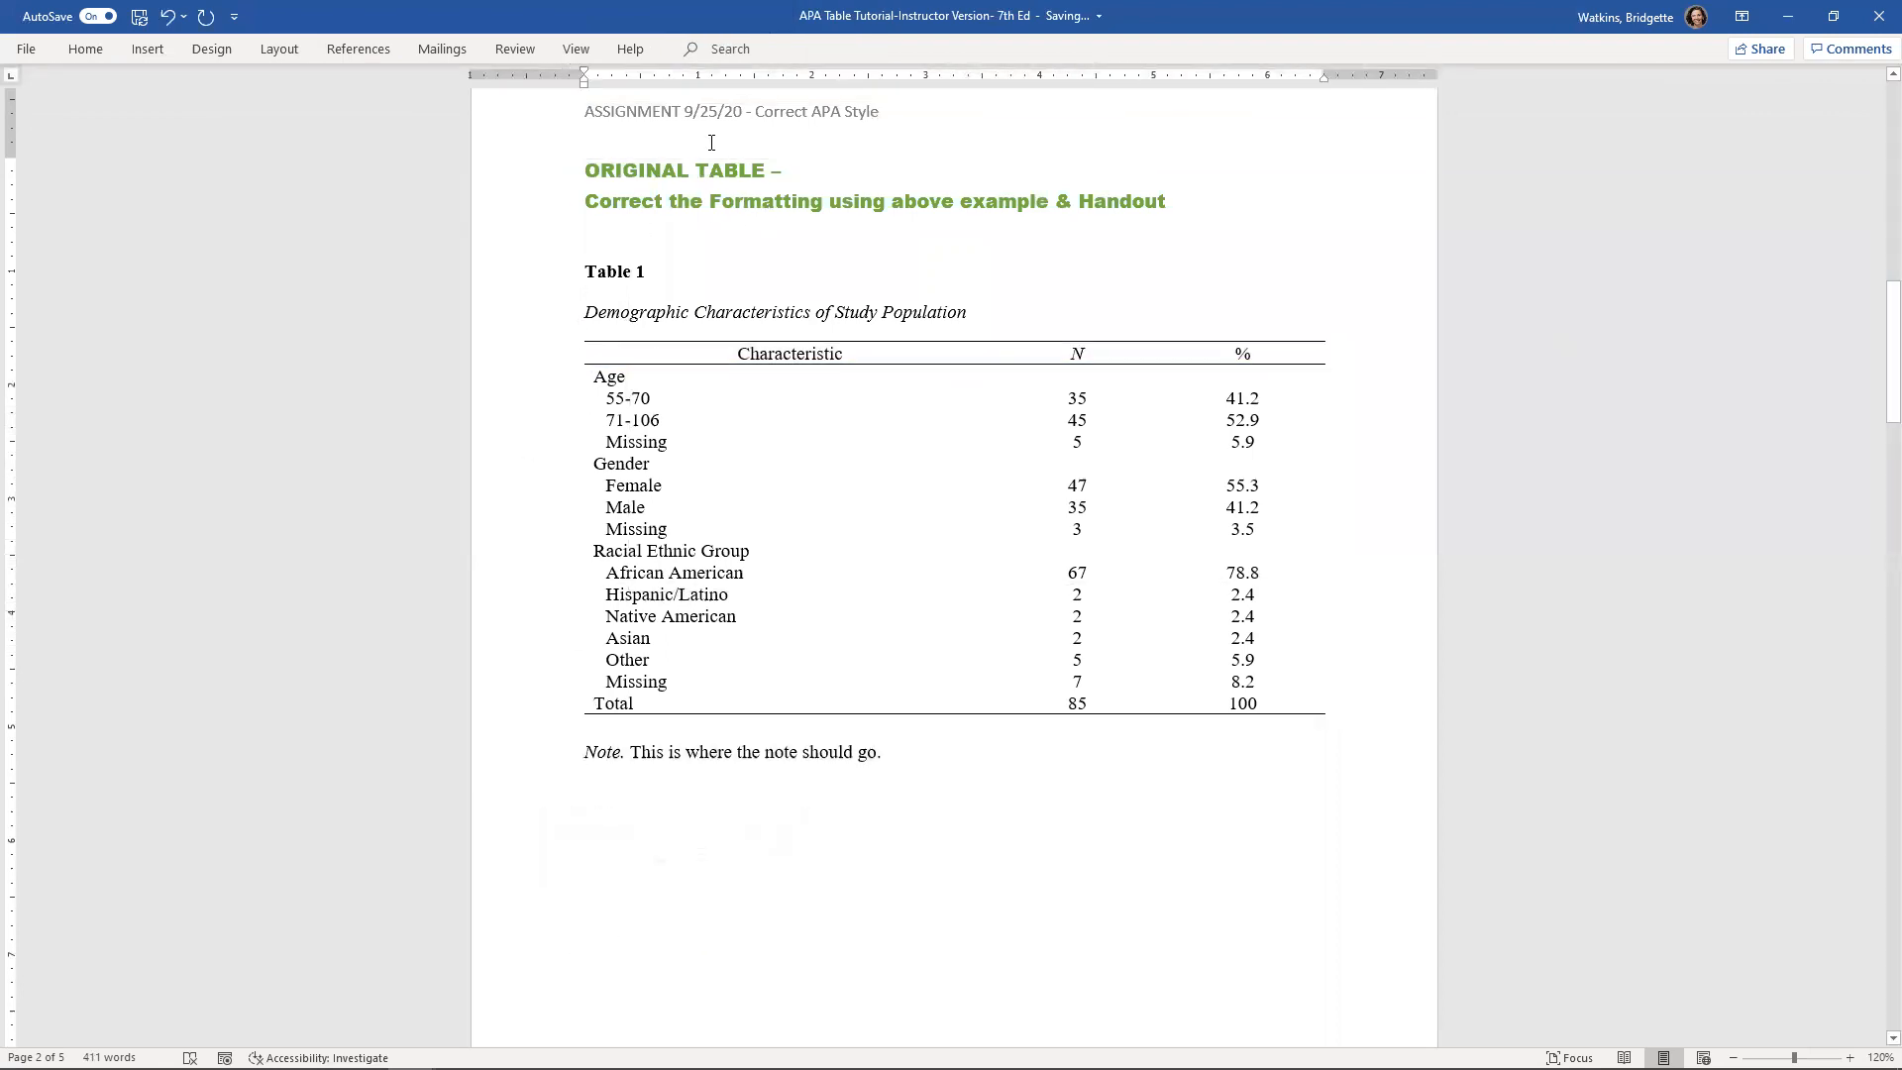
scroll(863, 837, "up", 12)
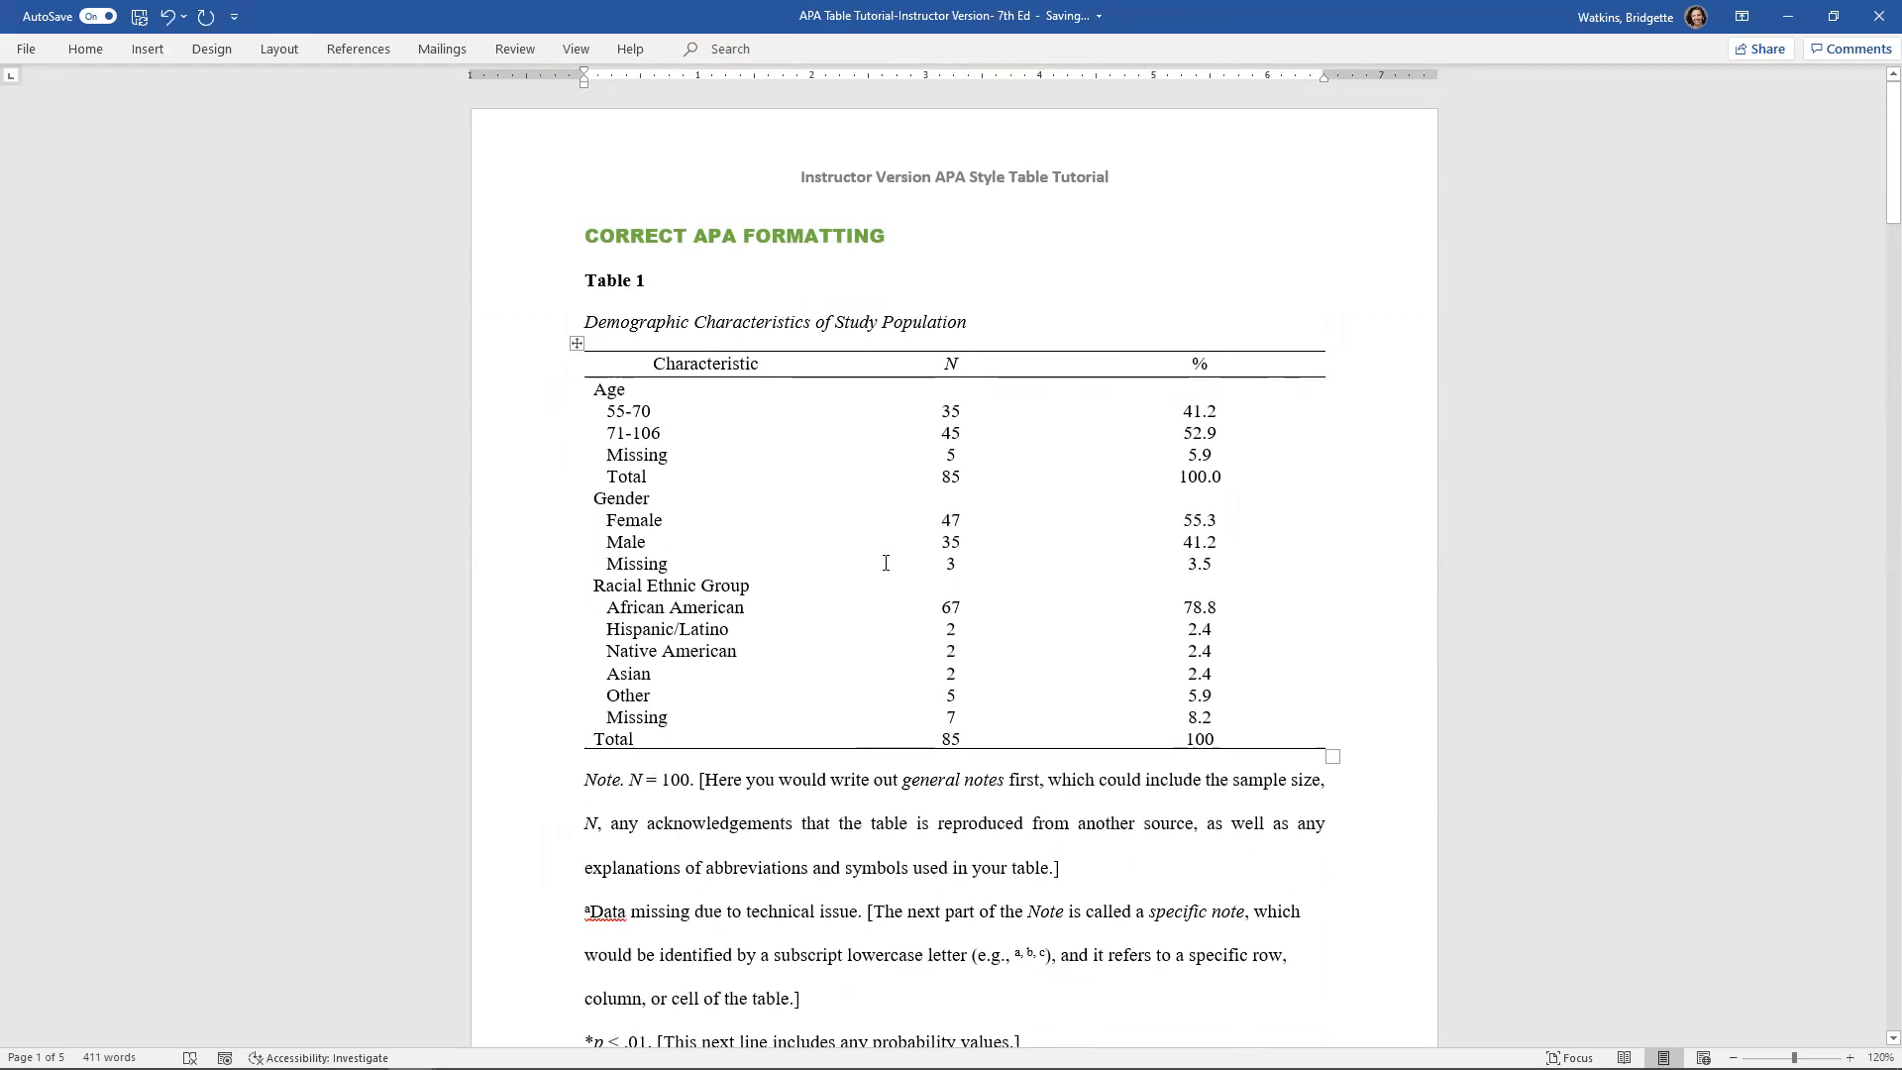
scroll(884, 563, "down", 12)
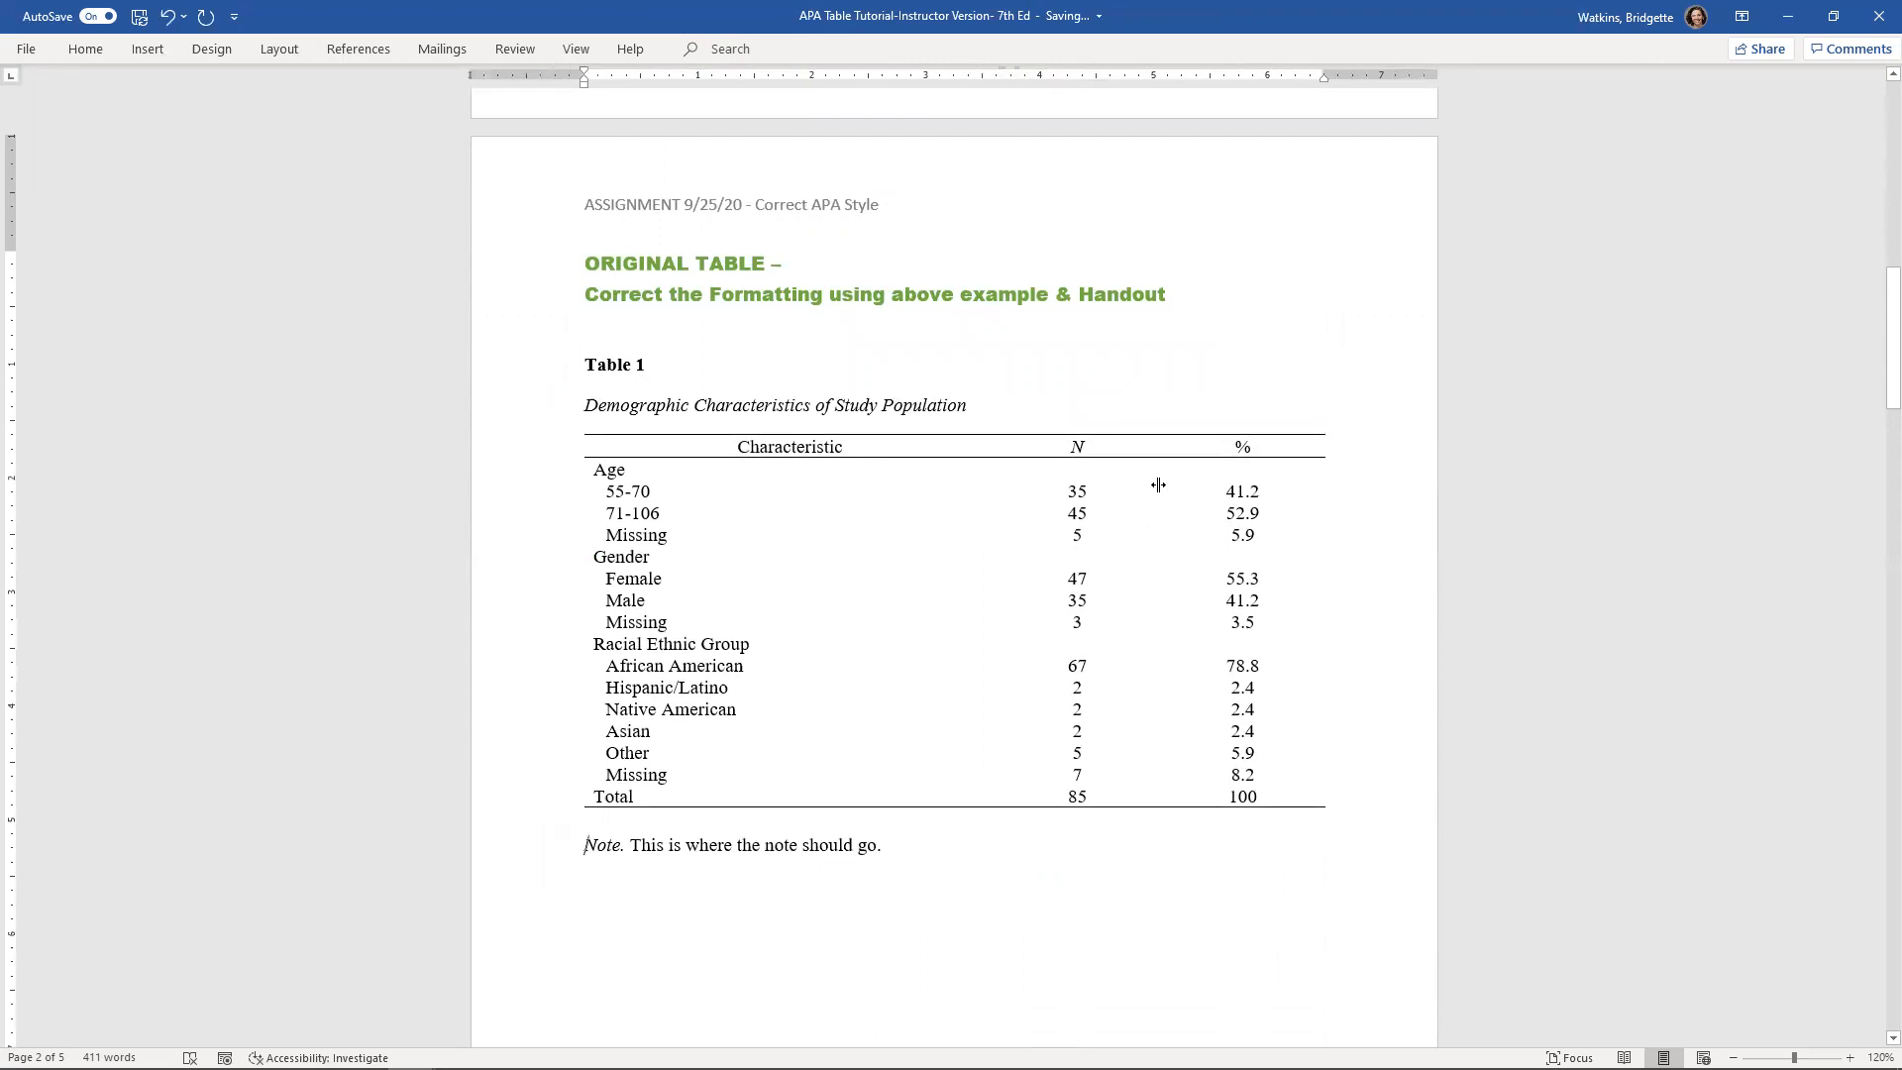
left_click(610, 446)
left_click(576, 425)
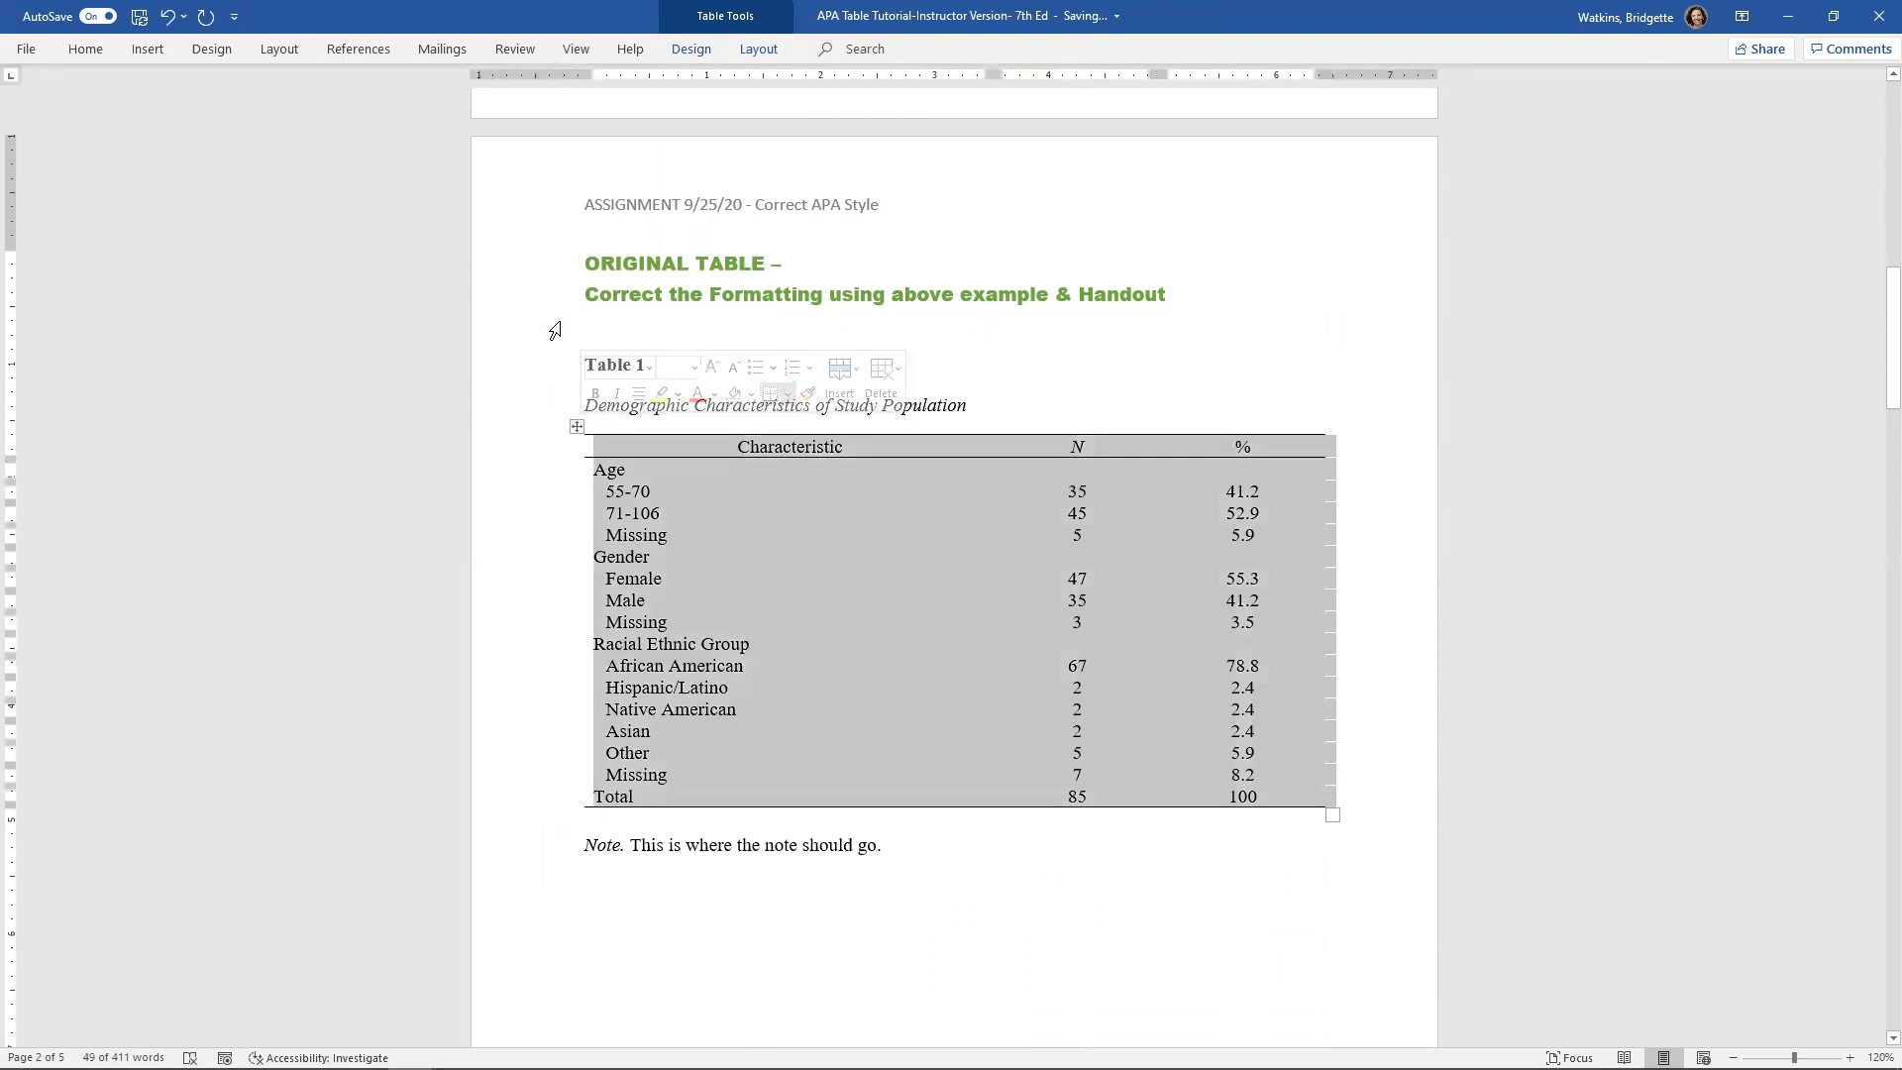
left_click(788, 394)
left_click(828, 564)
left_click(1076, 718)
Narrow the Characteristic column and move the boundary between the N and % columns closer to it
left_click_drag(993, 513, 917, 518)
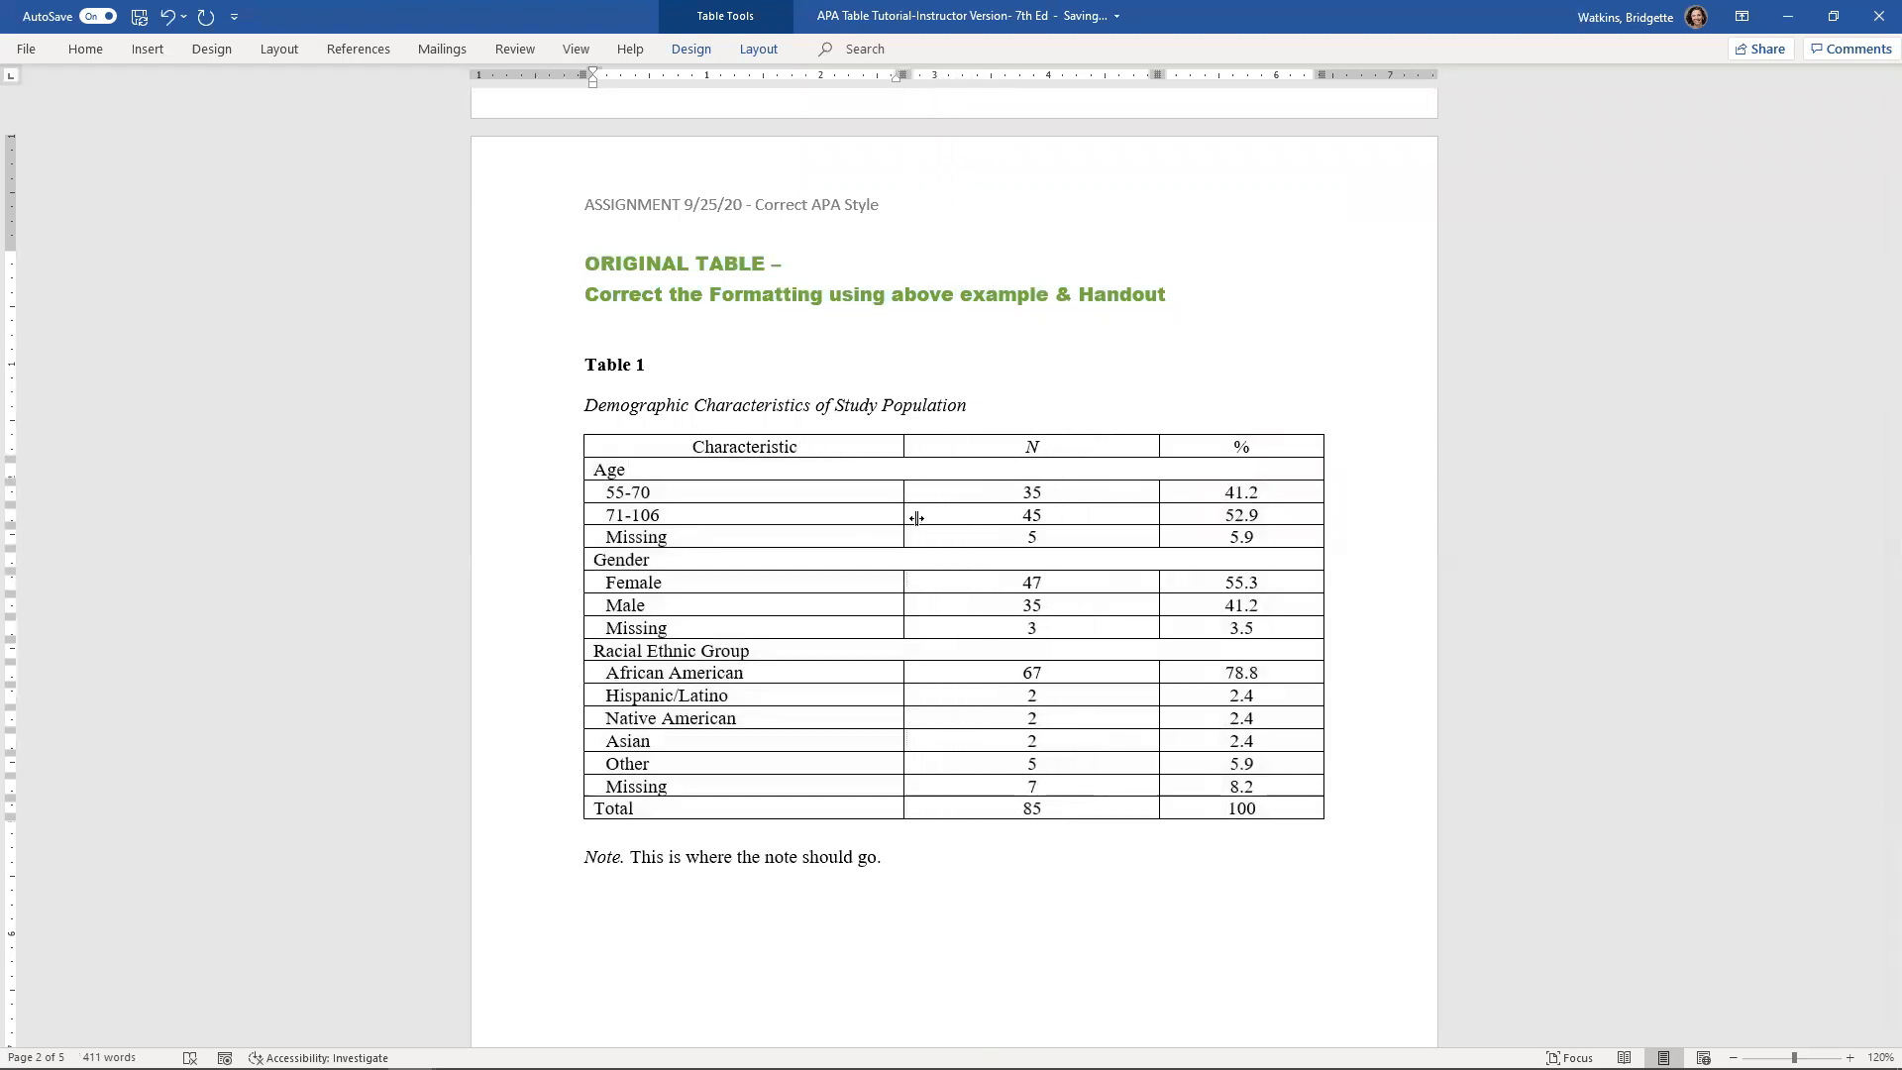
left_click(1155, 510)
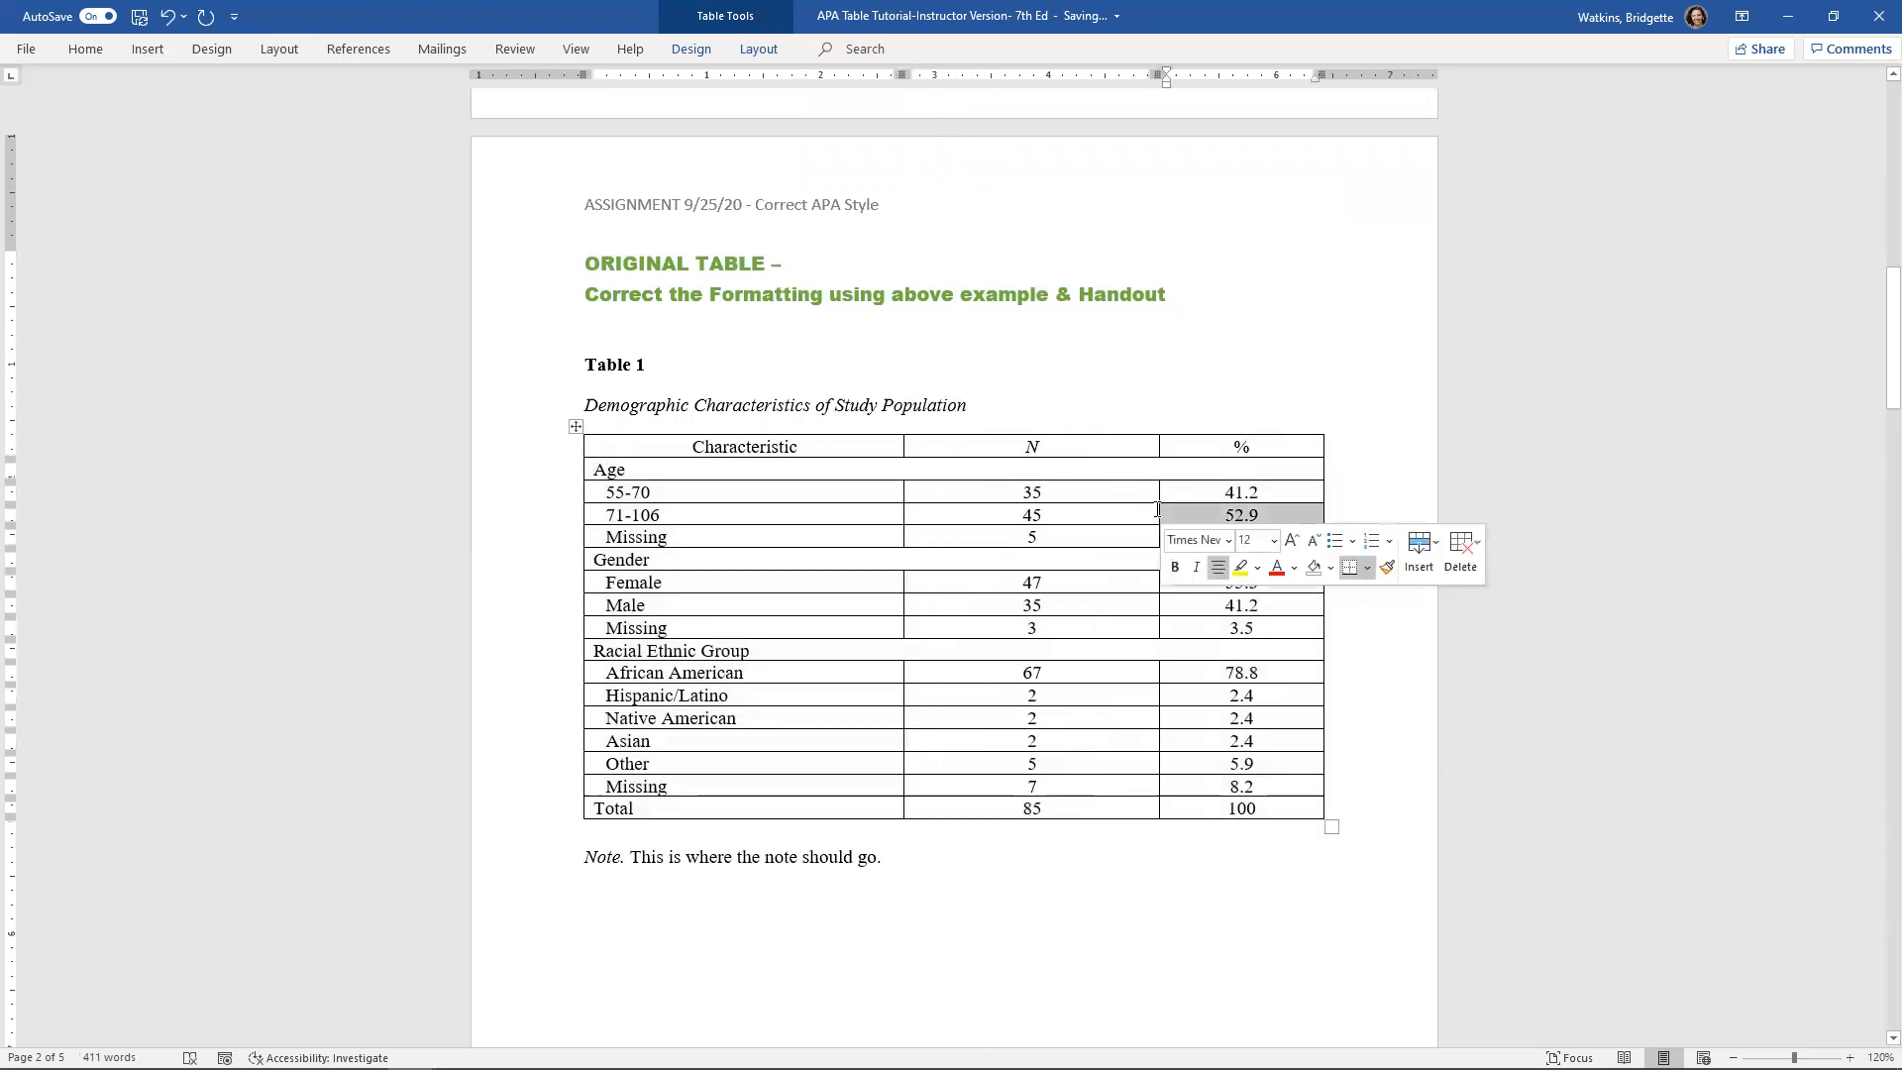
left_click_drag(1158, 499, 1124, 498)
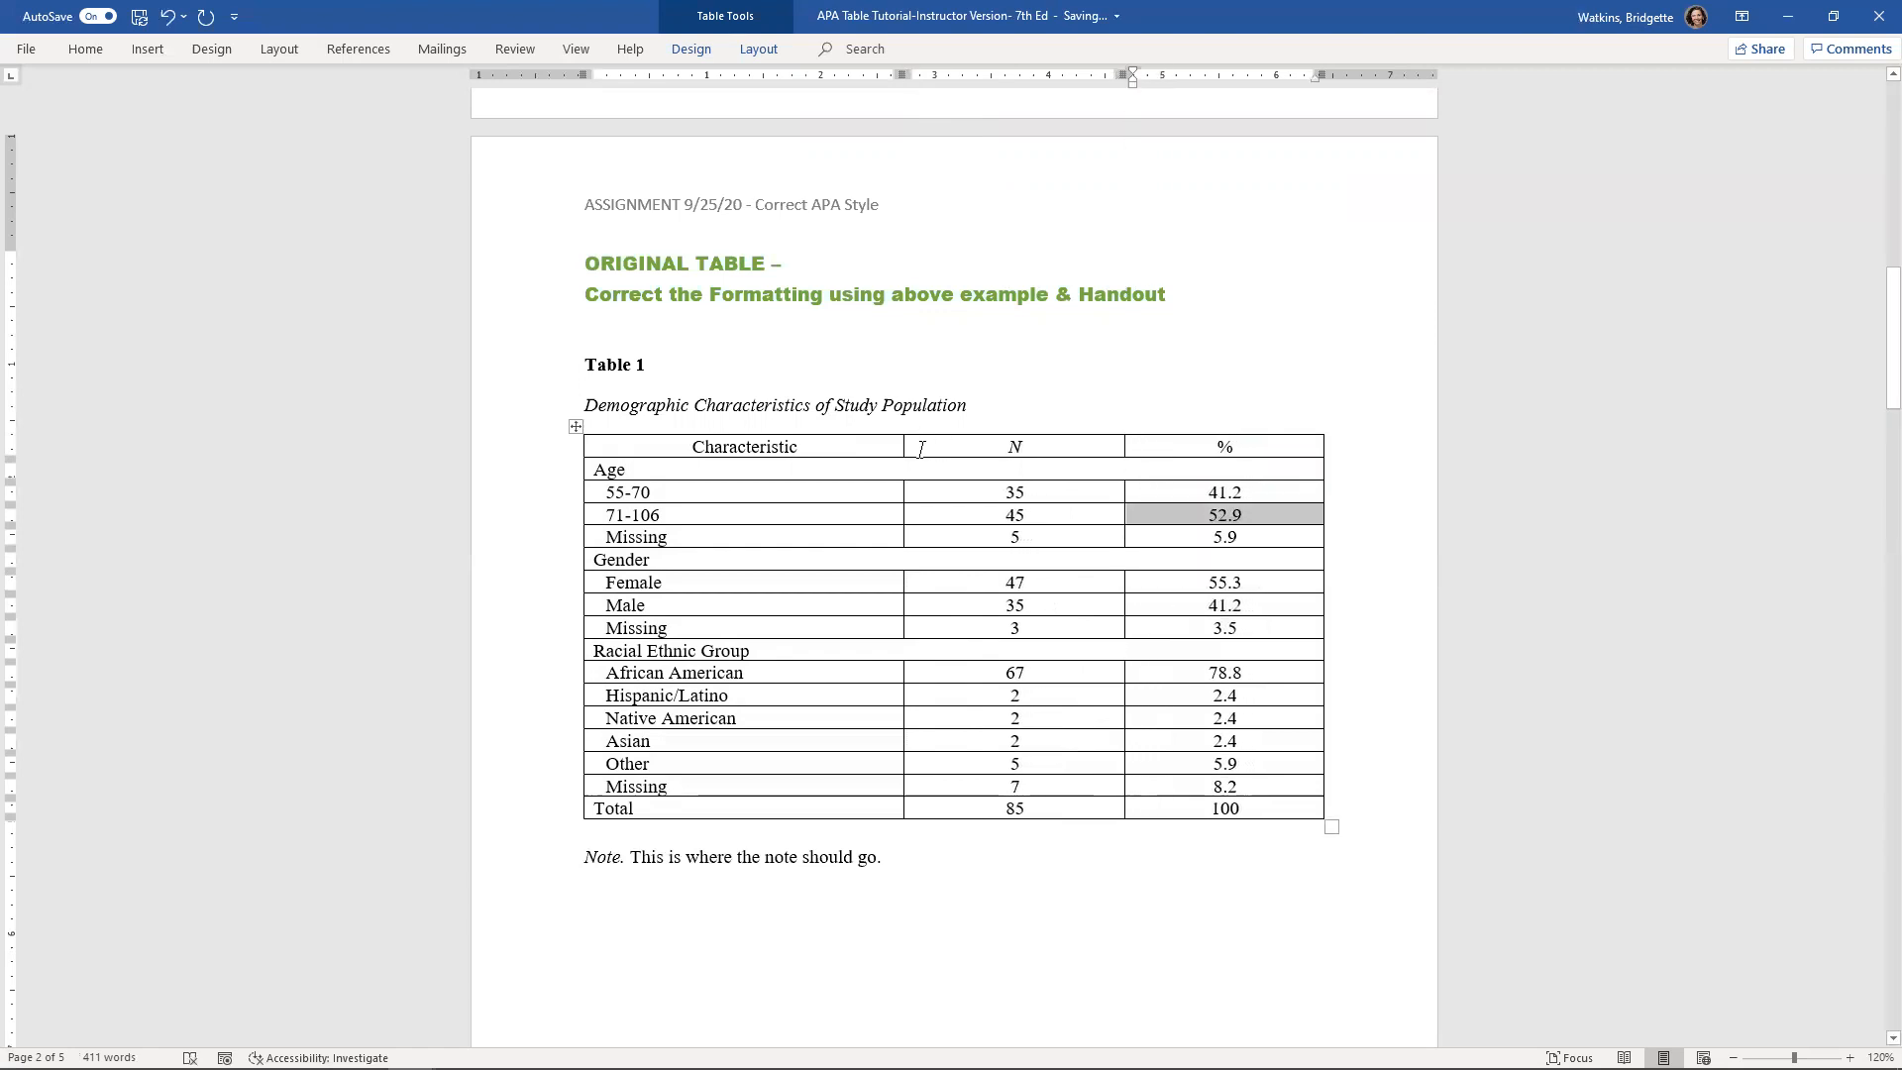
Distribute the N and % columns of the demographic table to equal widths
left_click_drag(922, 445, 1165, 798)
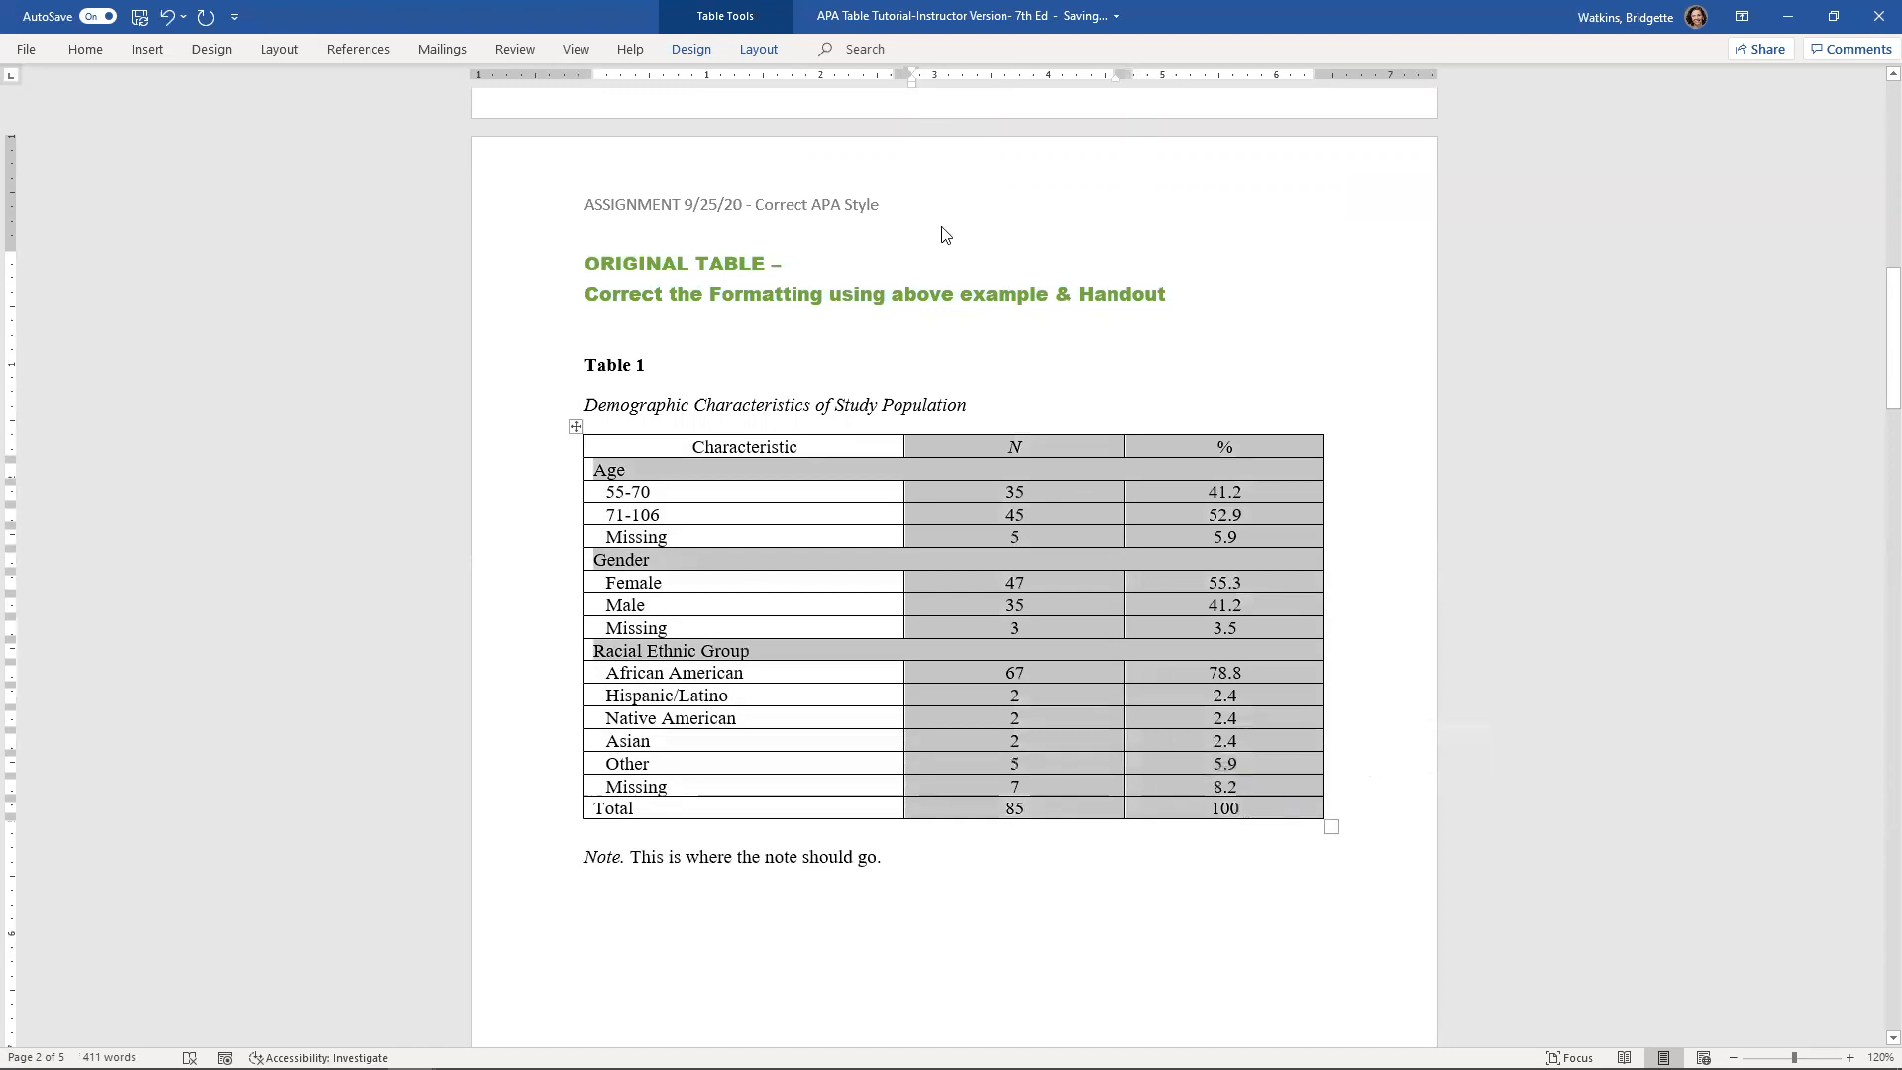
left_click(749, 50)
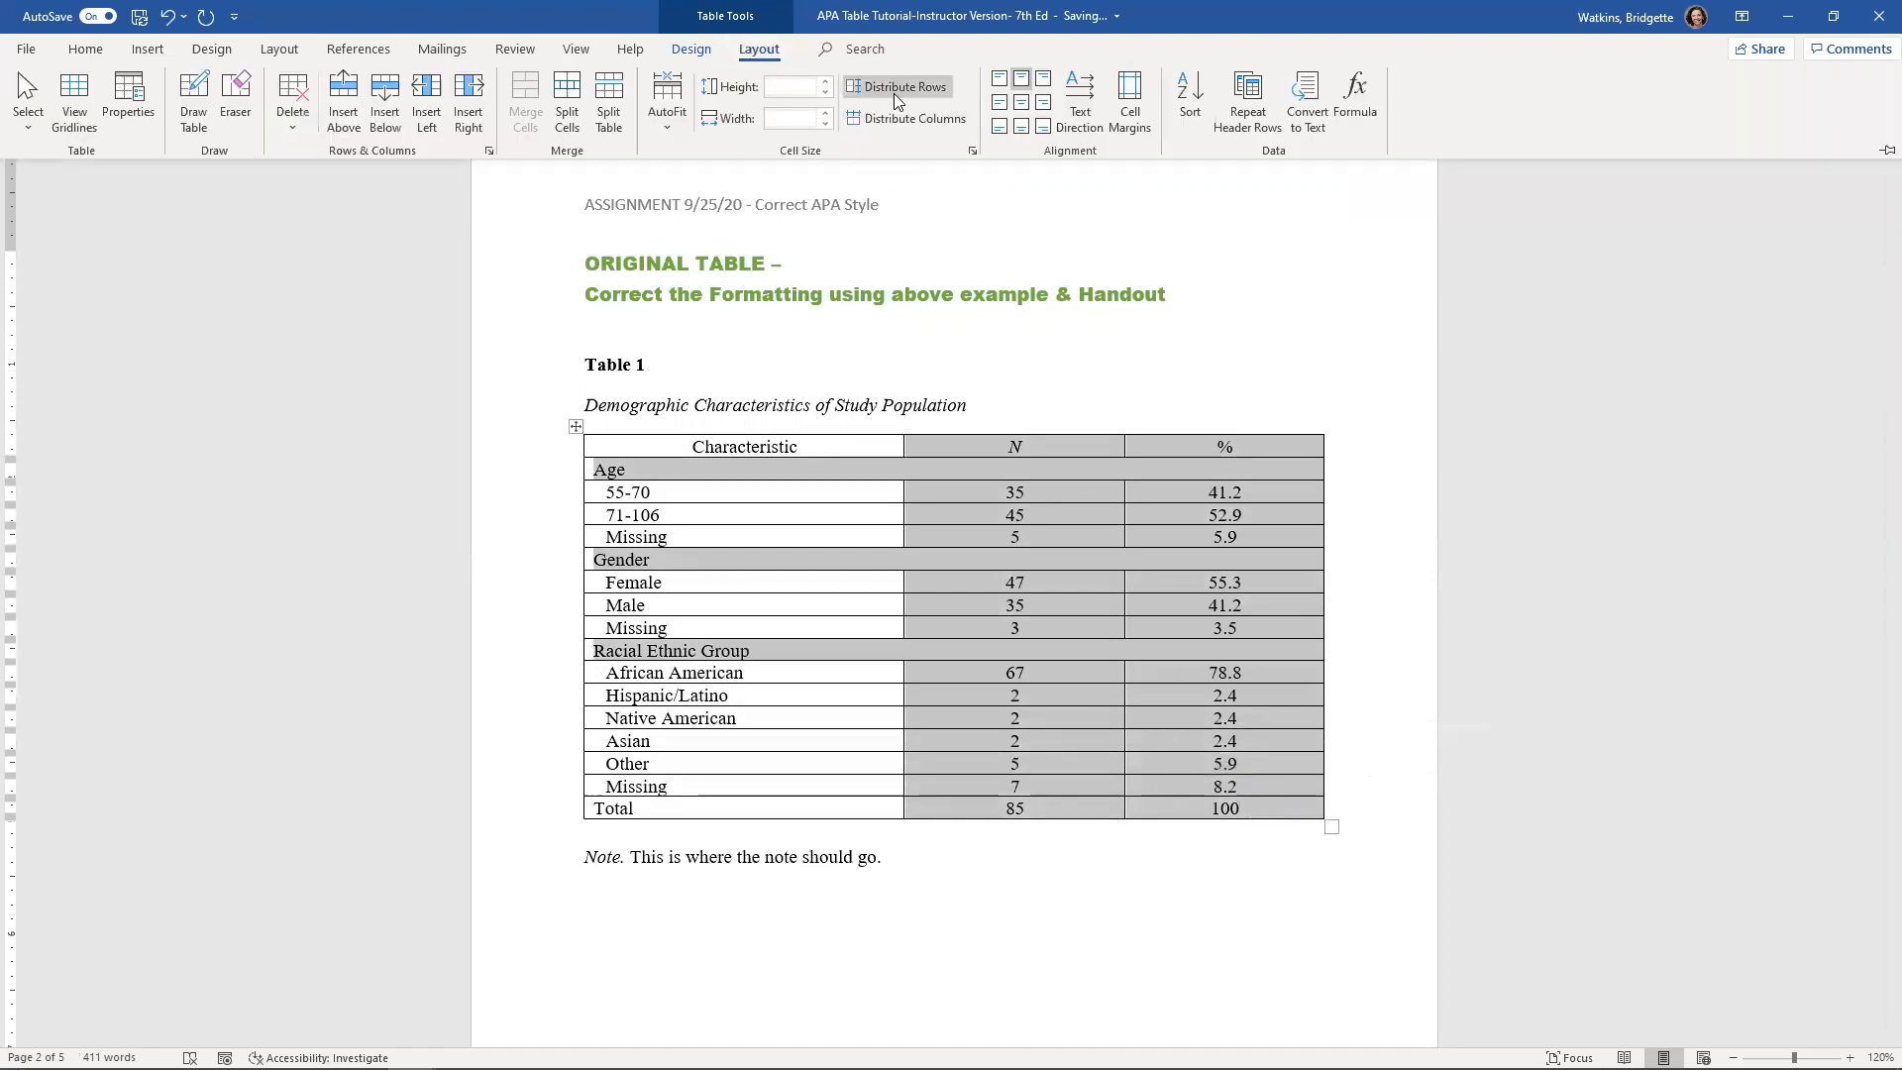
left_click(893, 121)
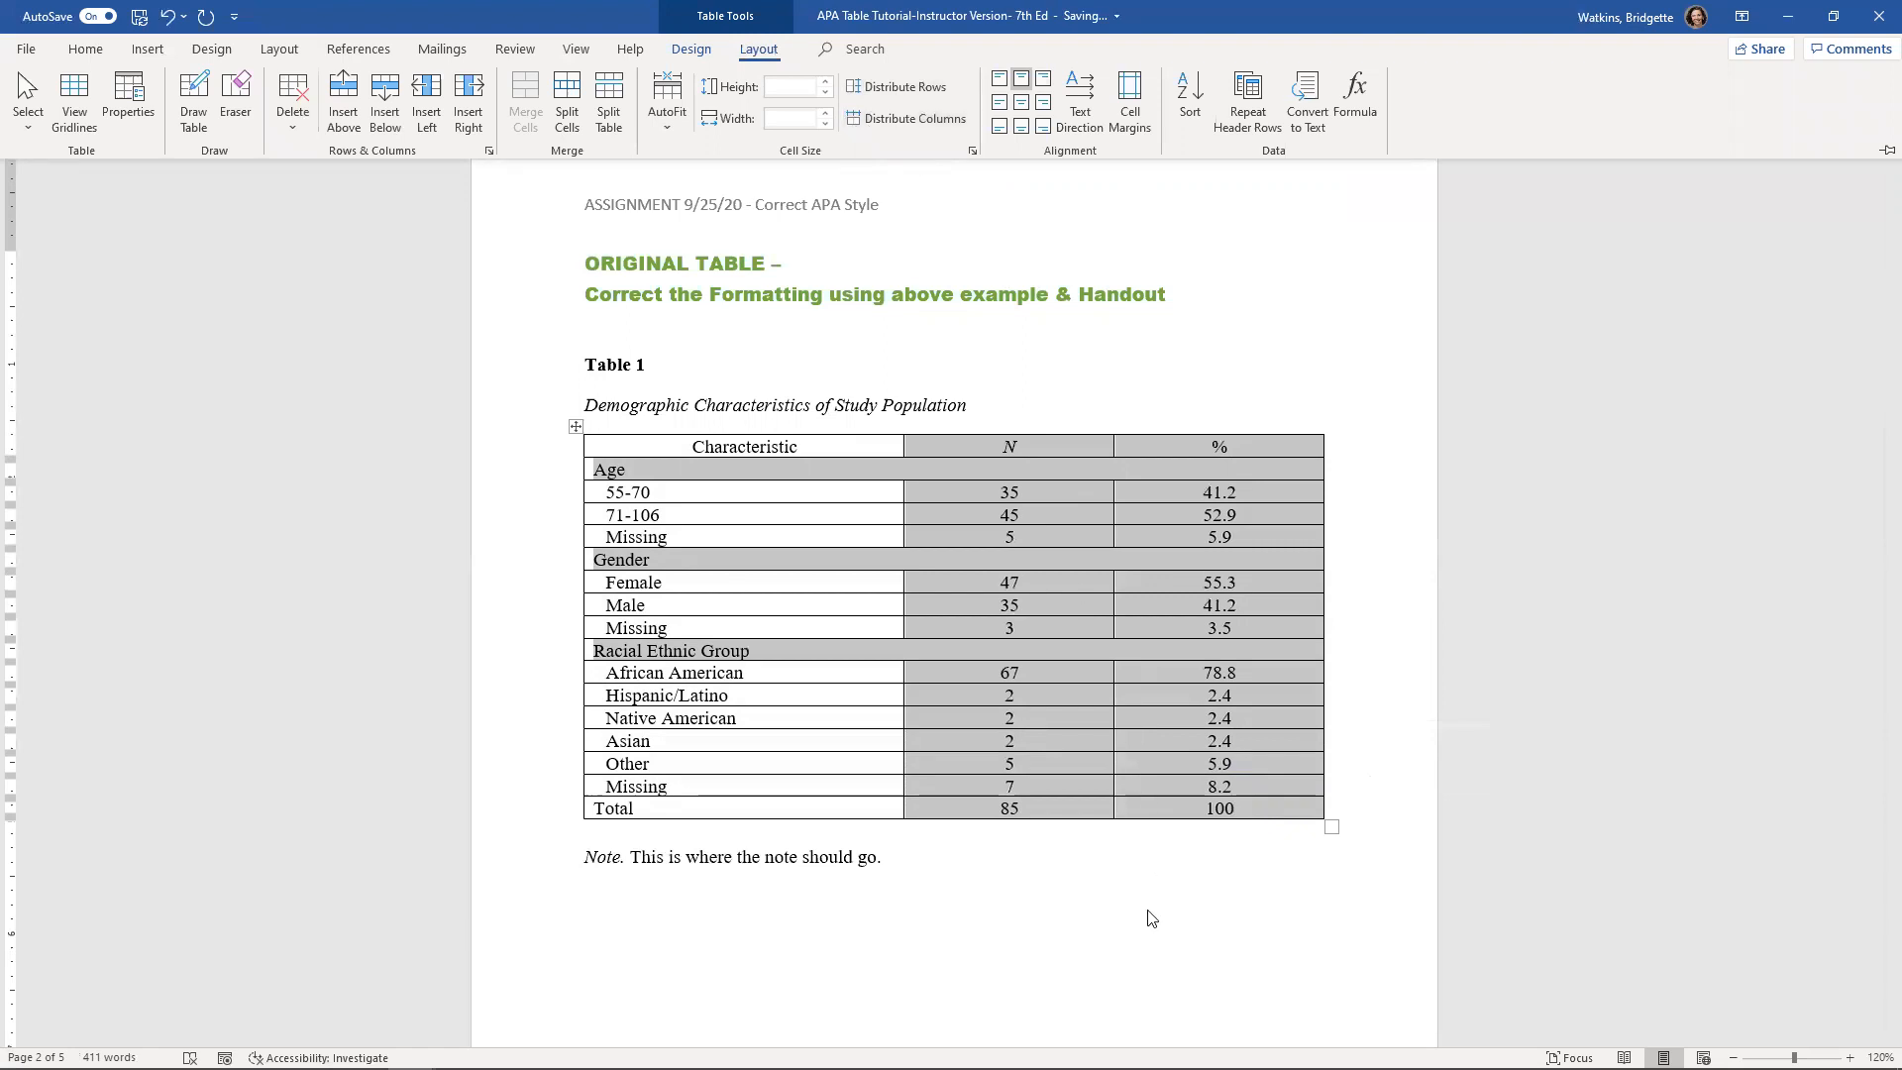
left_click(947, 953)
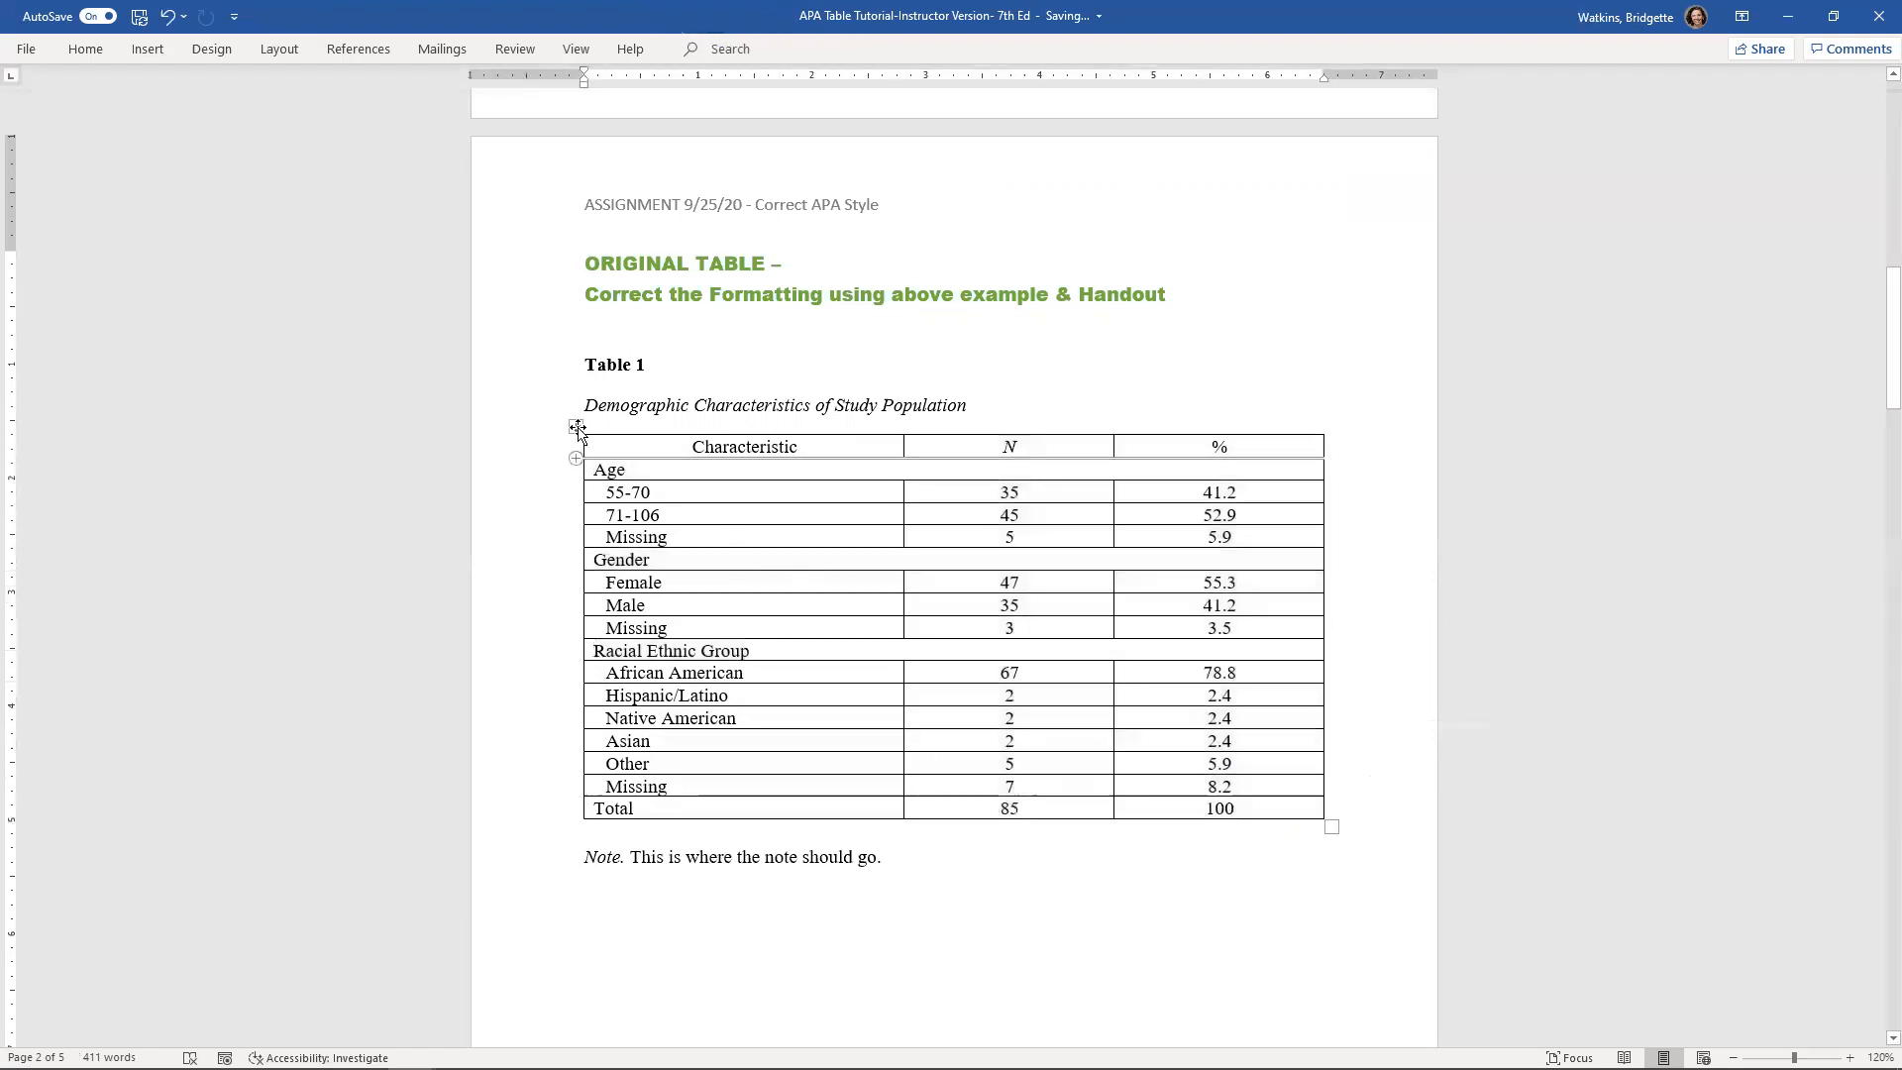
Remove all borders from the entire demographic table with its resized columns
left_click(575, 427)
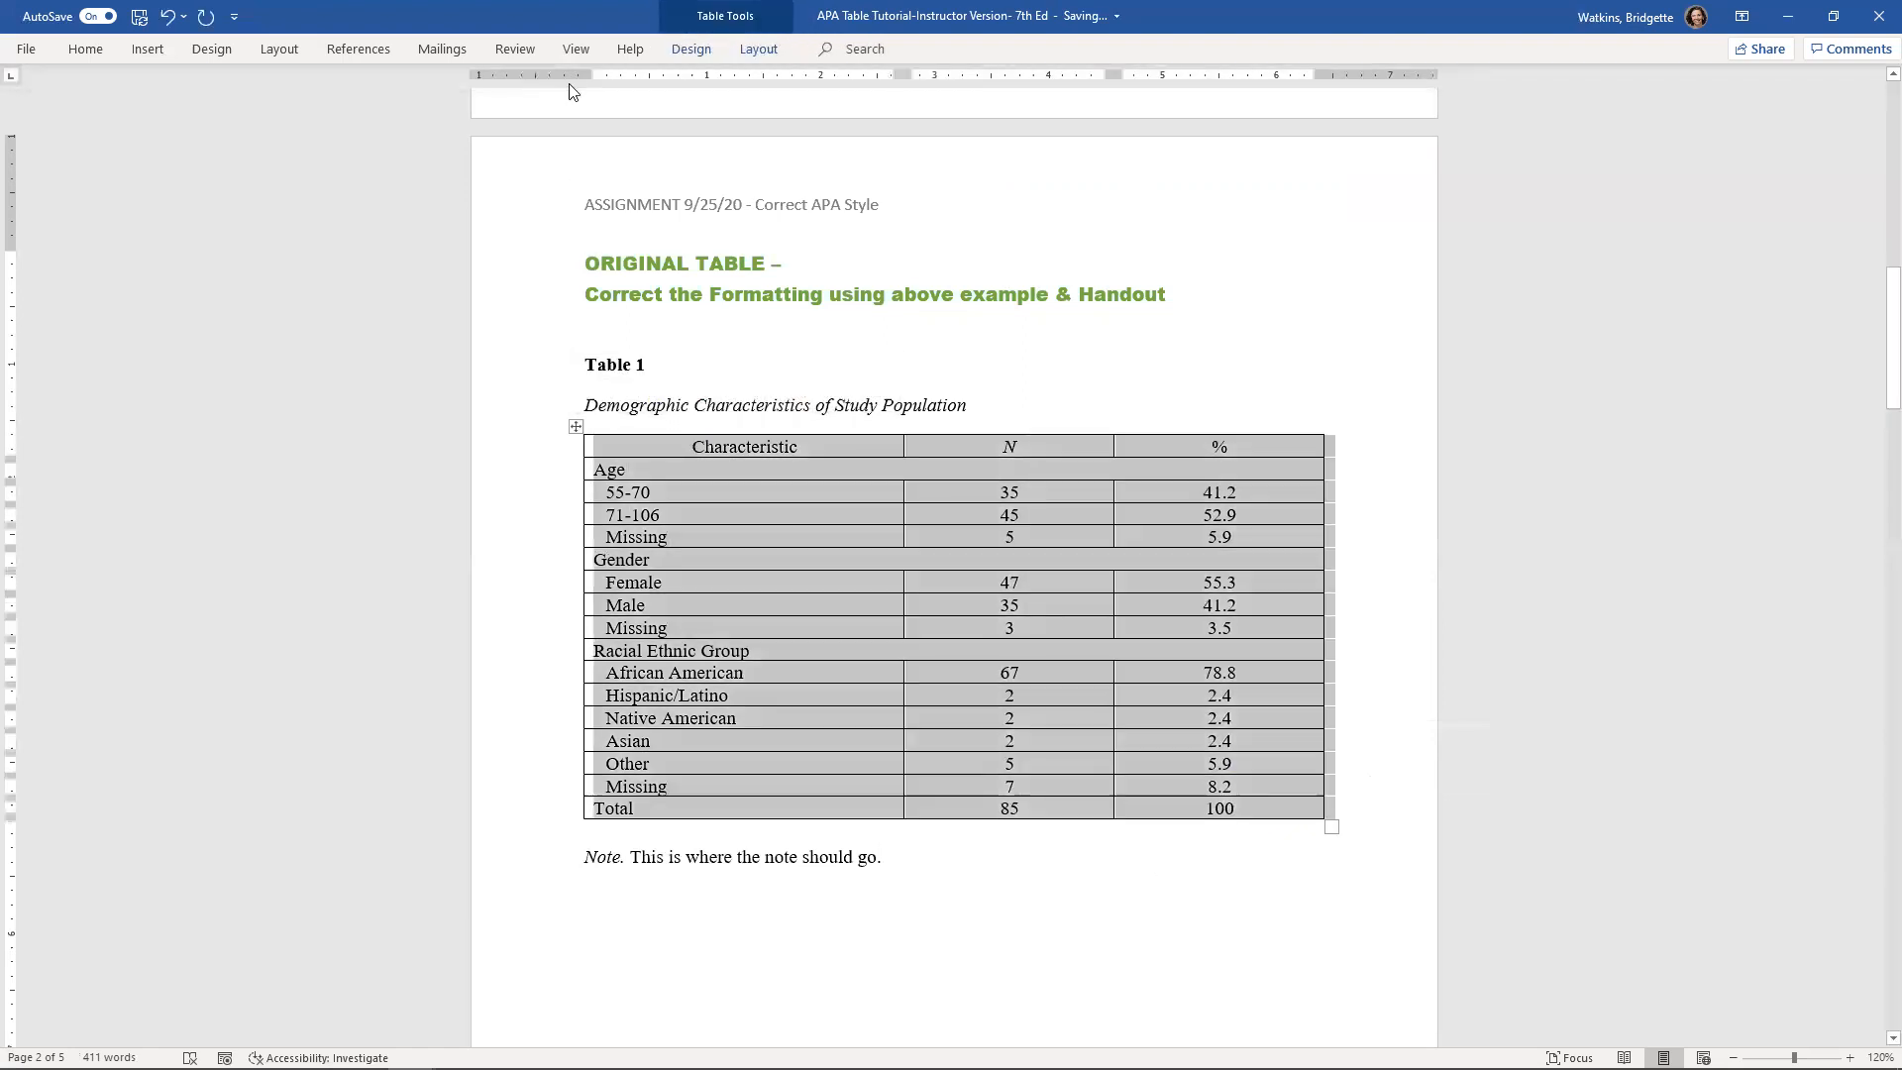
left_click(77, 50)
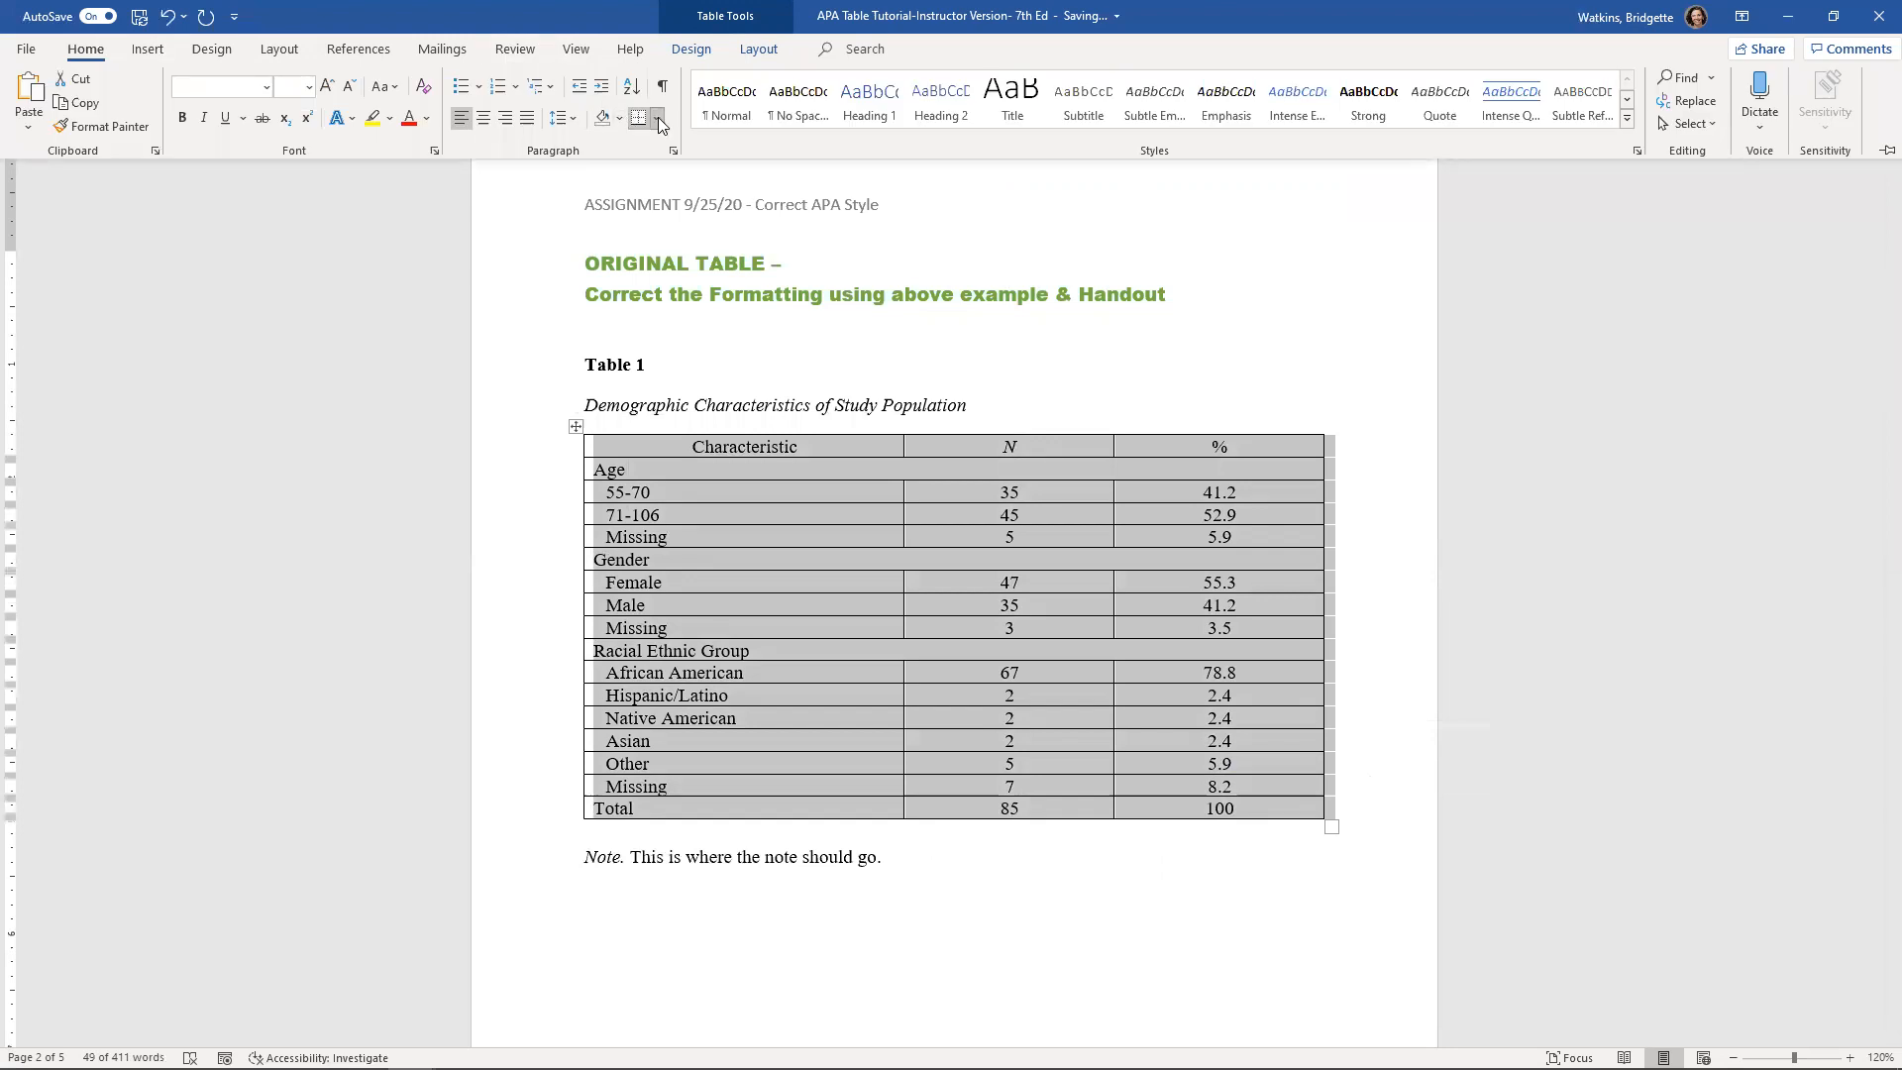
left_click(656, 118)
left_click(693, 260)
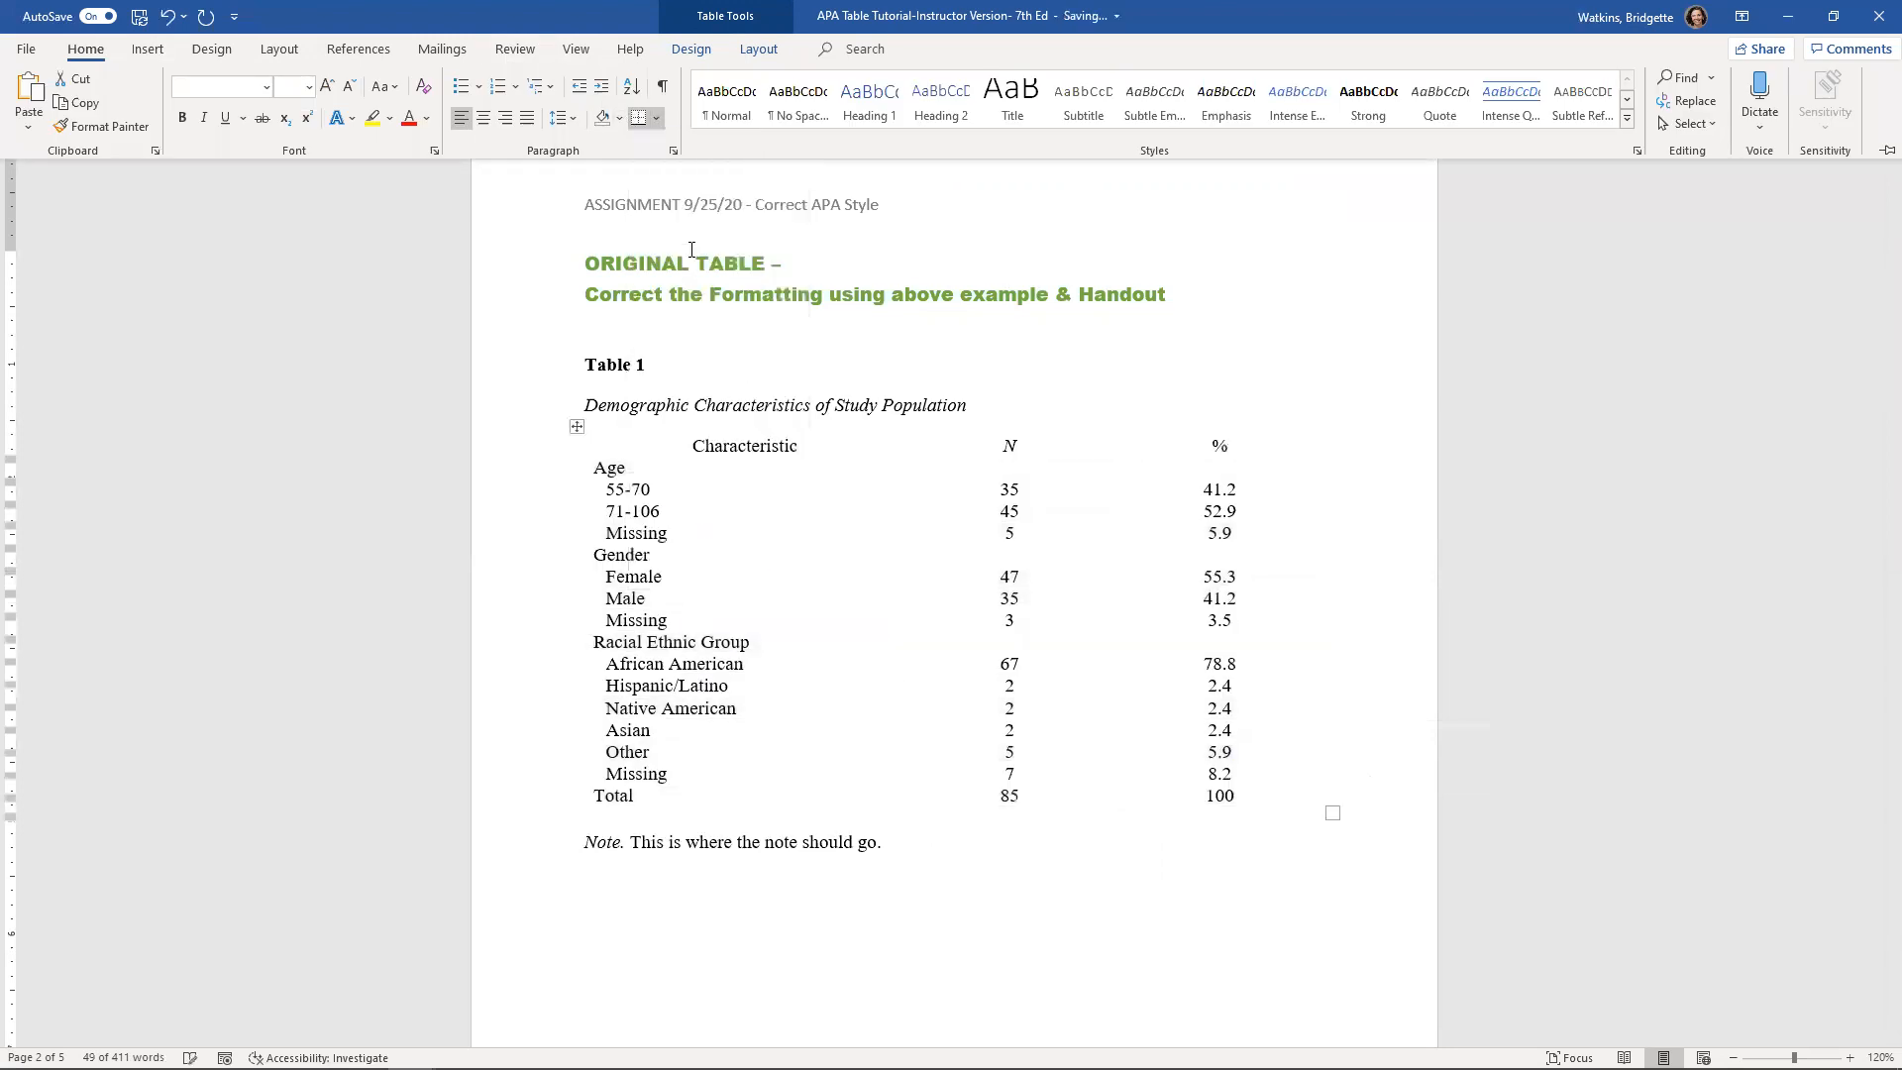
Apply bottom and top borders to the outer edges of the resized demographic table
left_click(657, 119)
left_click(680, 151)
left_click(657, 119)
left_click(679, 166)
Add a border line between the heading row and the Age row by giving the Age row a top border
left_click(711, 480)
left_click(585, 475)
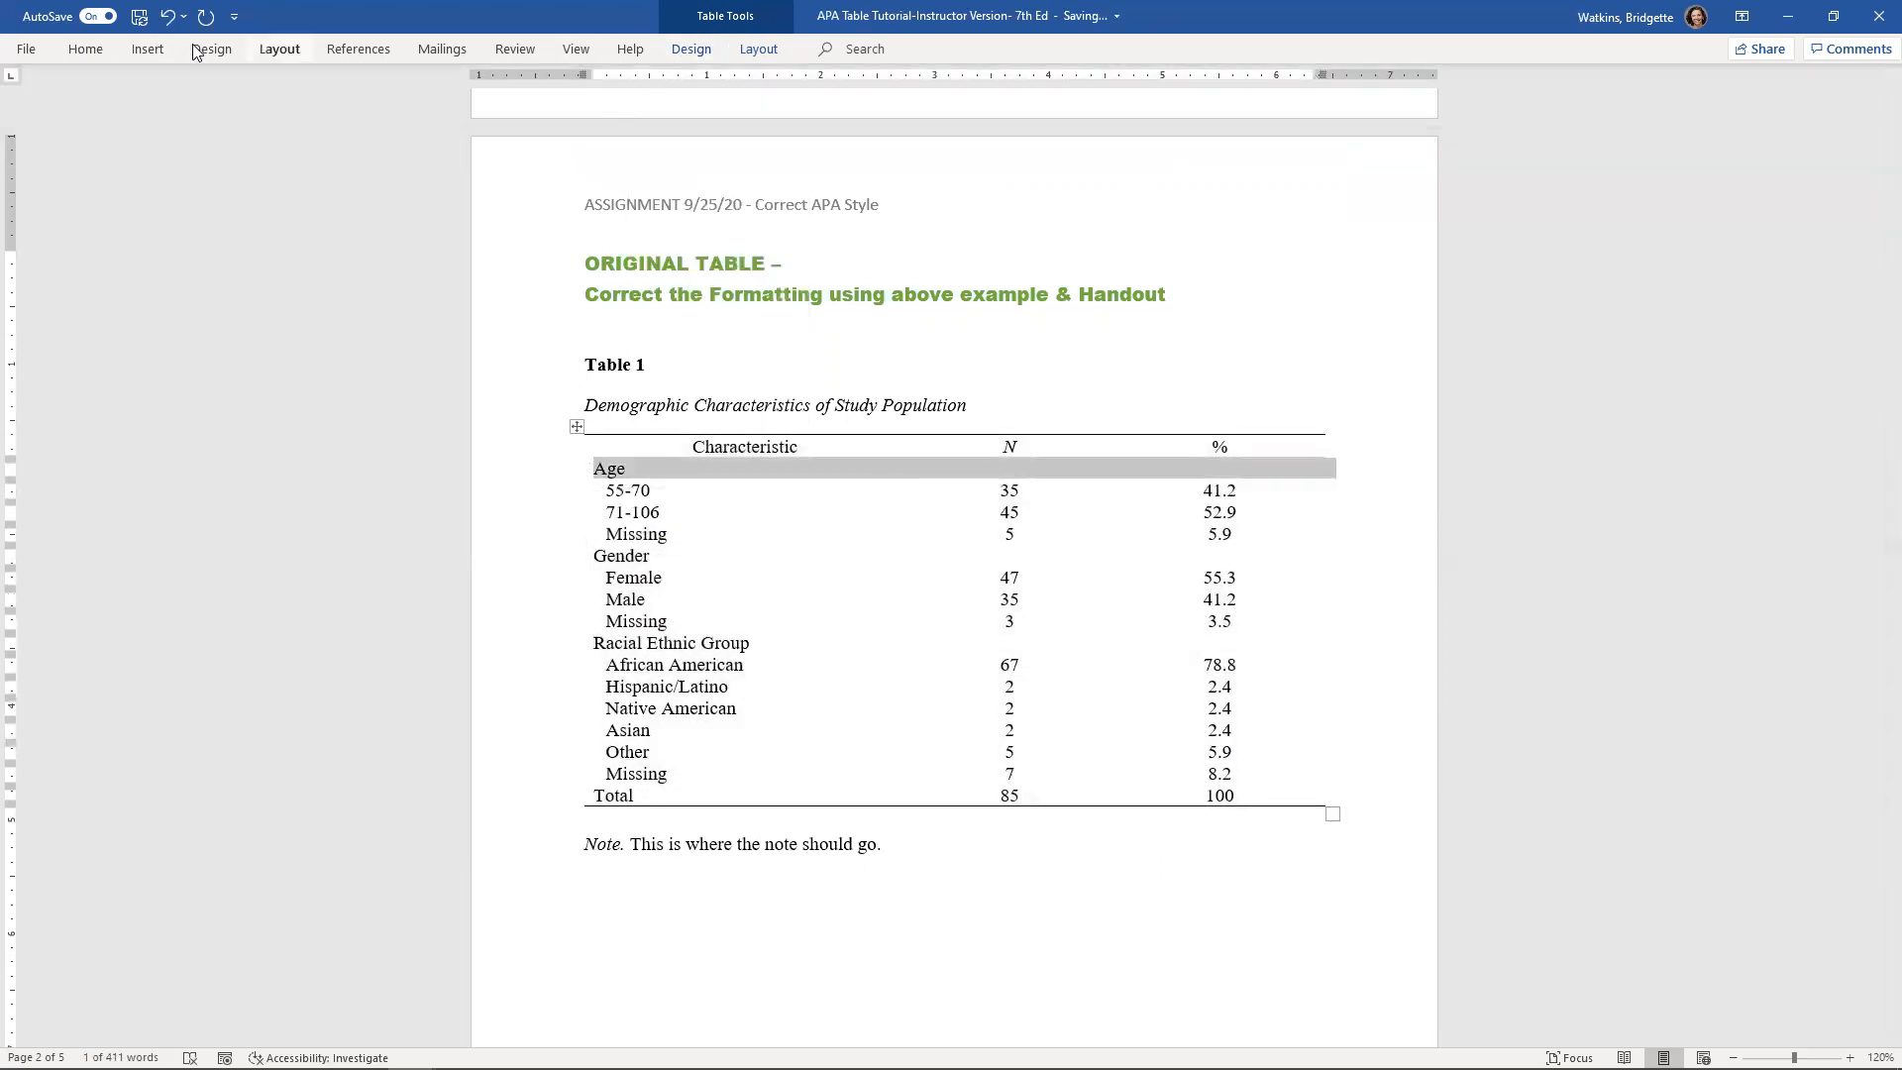
left_click(637, 121)
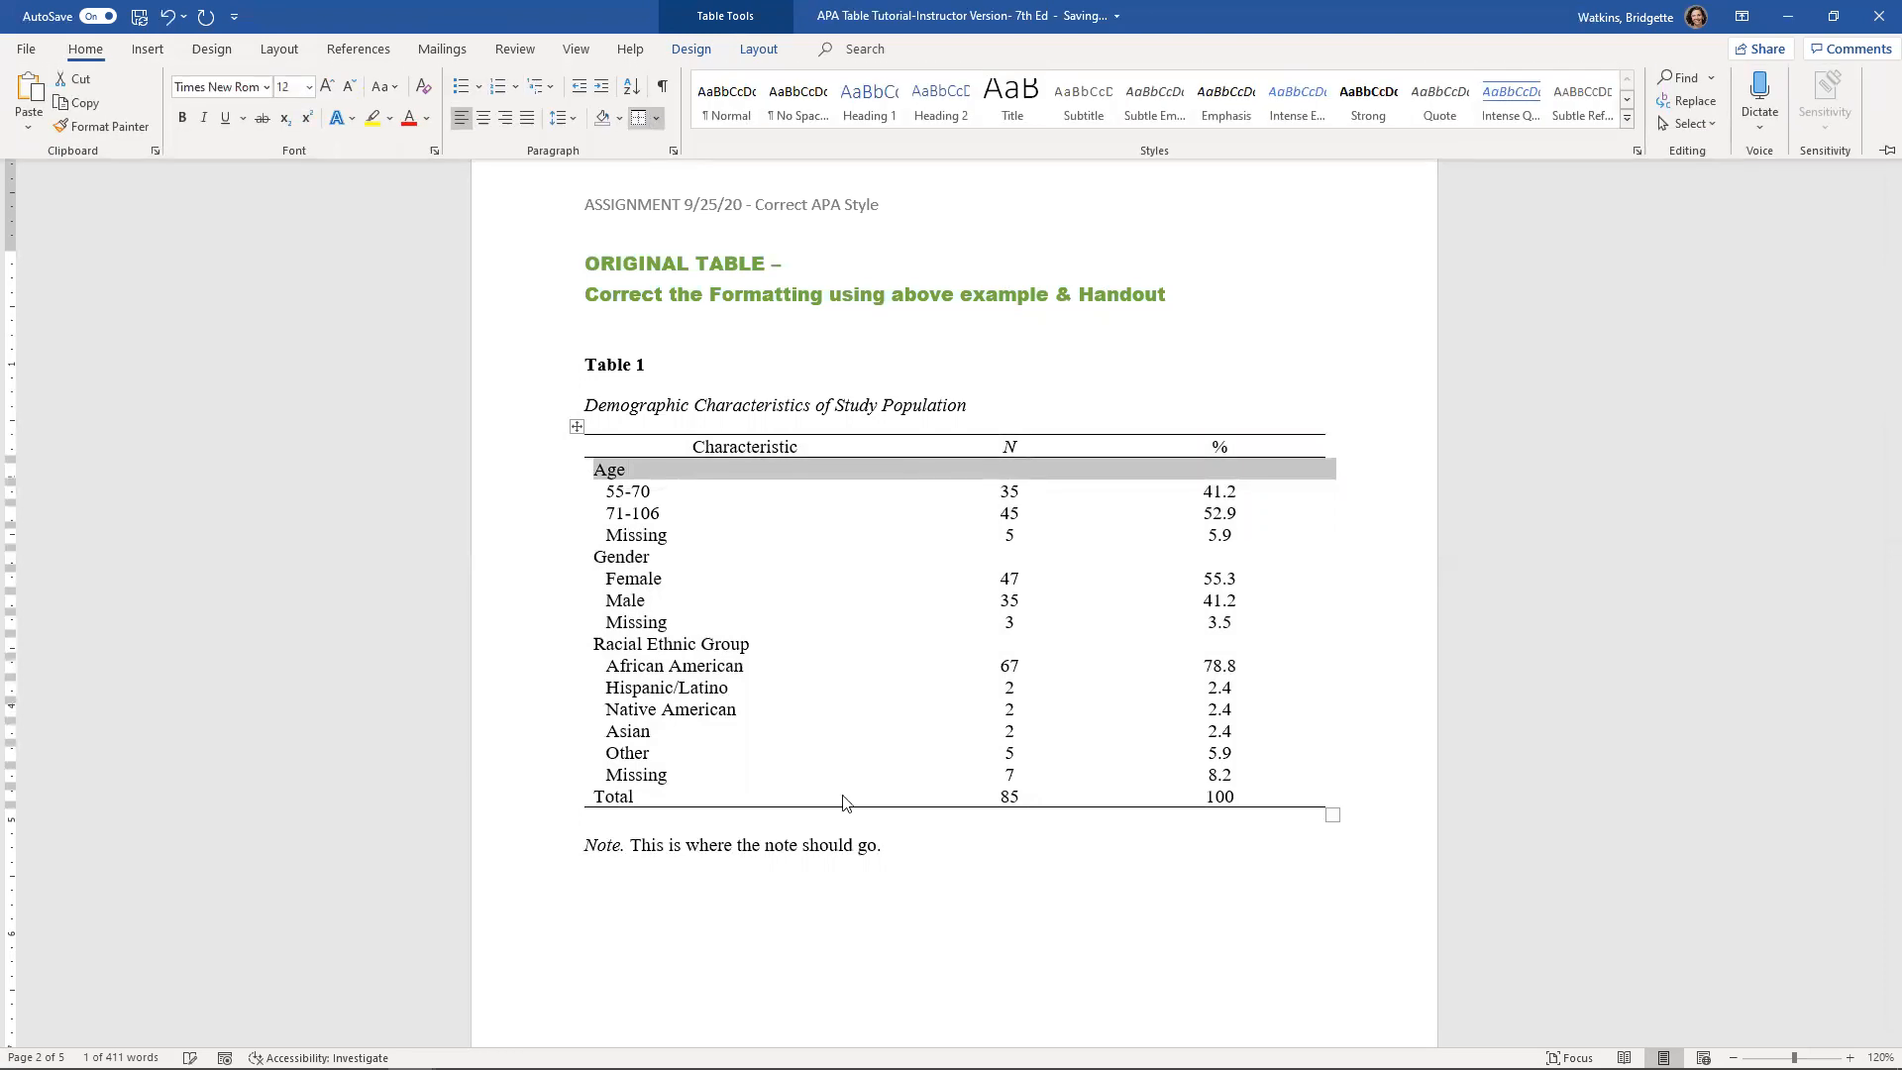
left_click(961, 916)
left_click(965, 924)
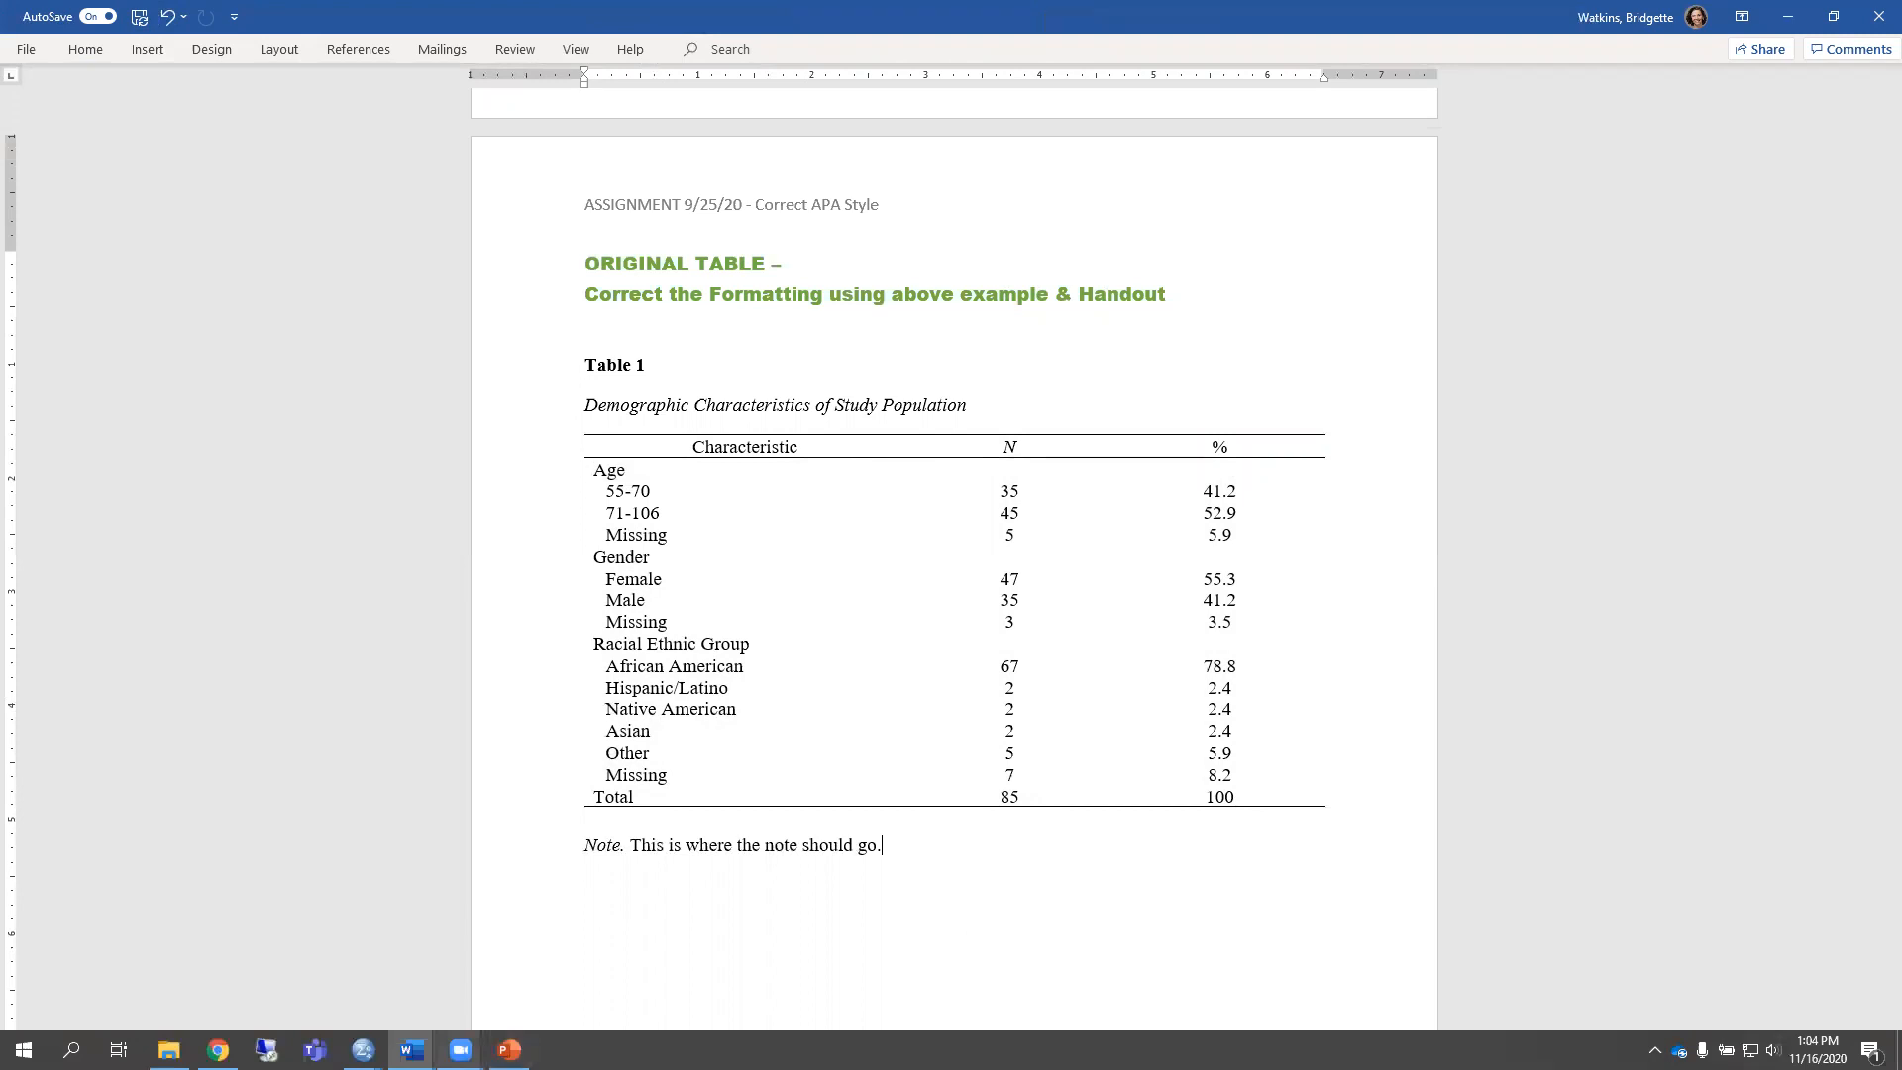
Switch to the Descriptives Table Tutorial-Rvsd 7th Ed document and review its example, rough draft and final Participant Characteristics tables
mouse_move(412, 1050)
left_click(500, 996)
scroll(755, 802, "up", 6)
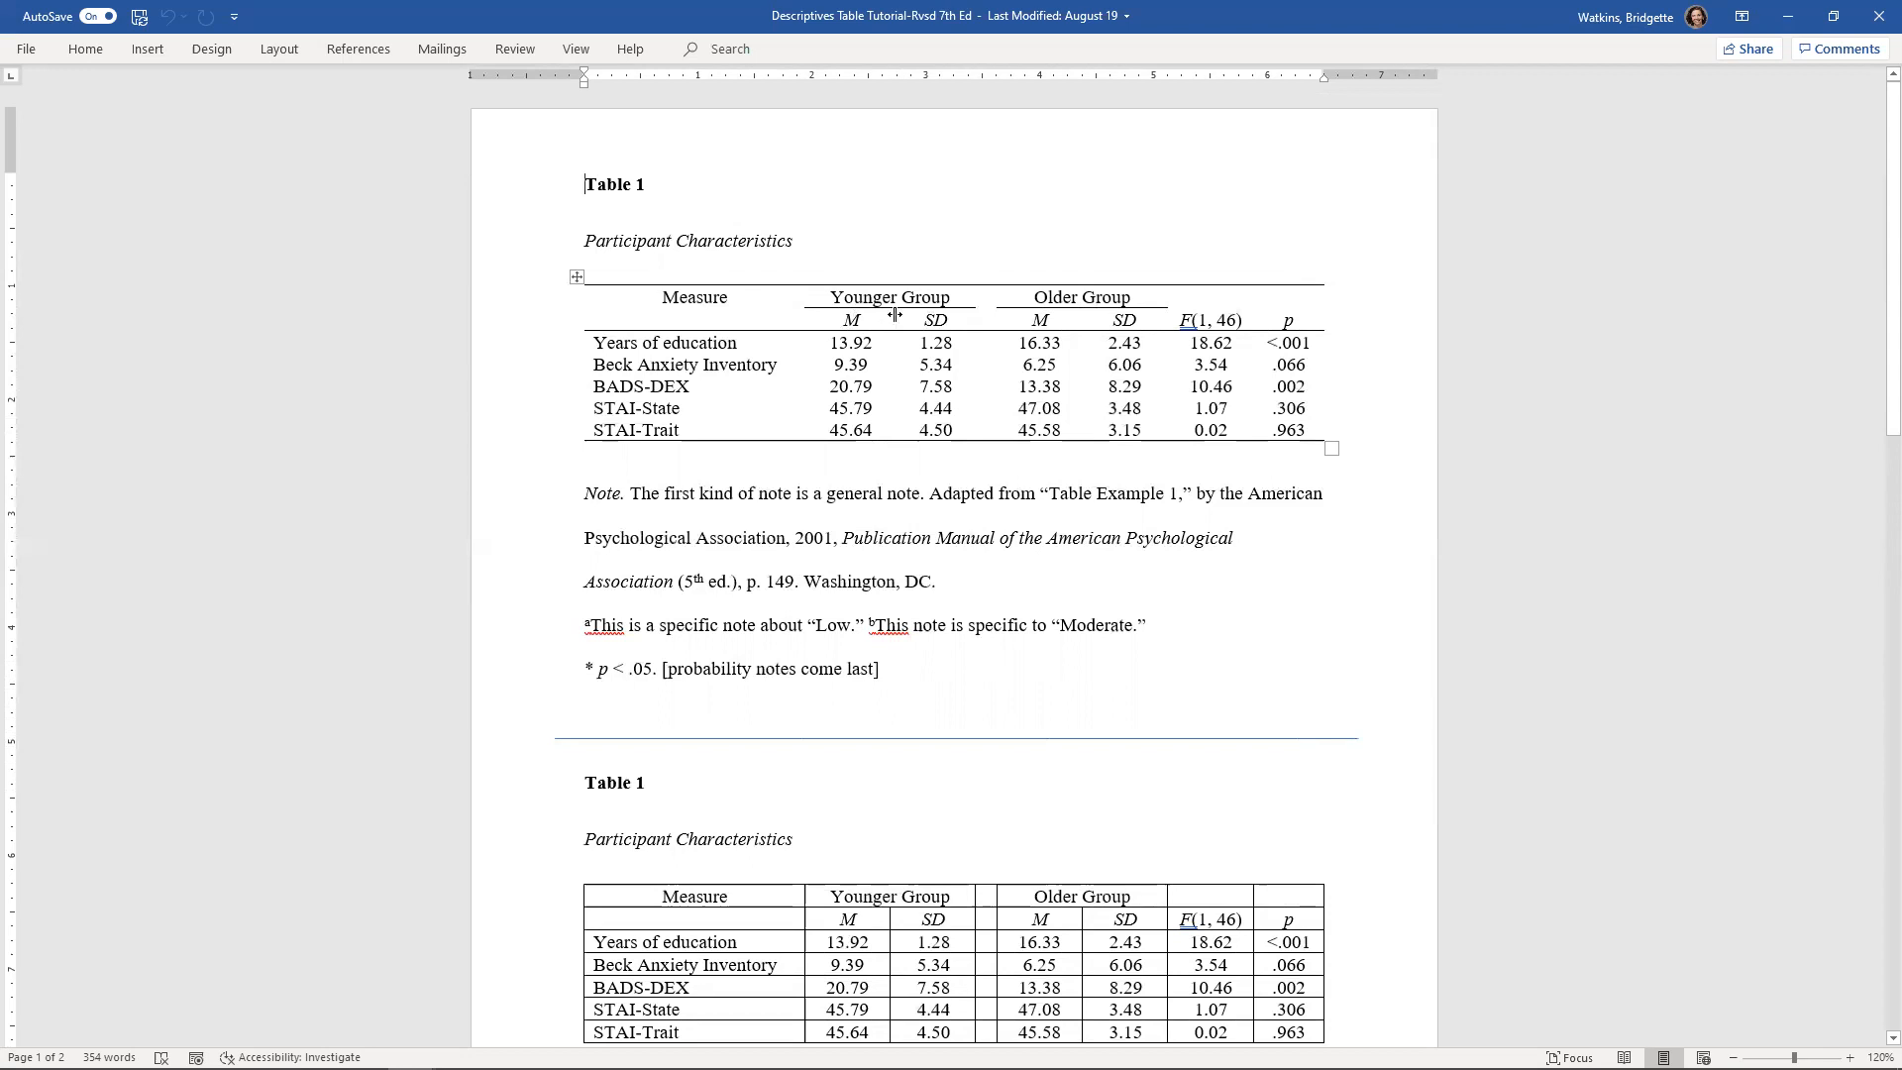
scroll(895, 315, "down", 10)
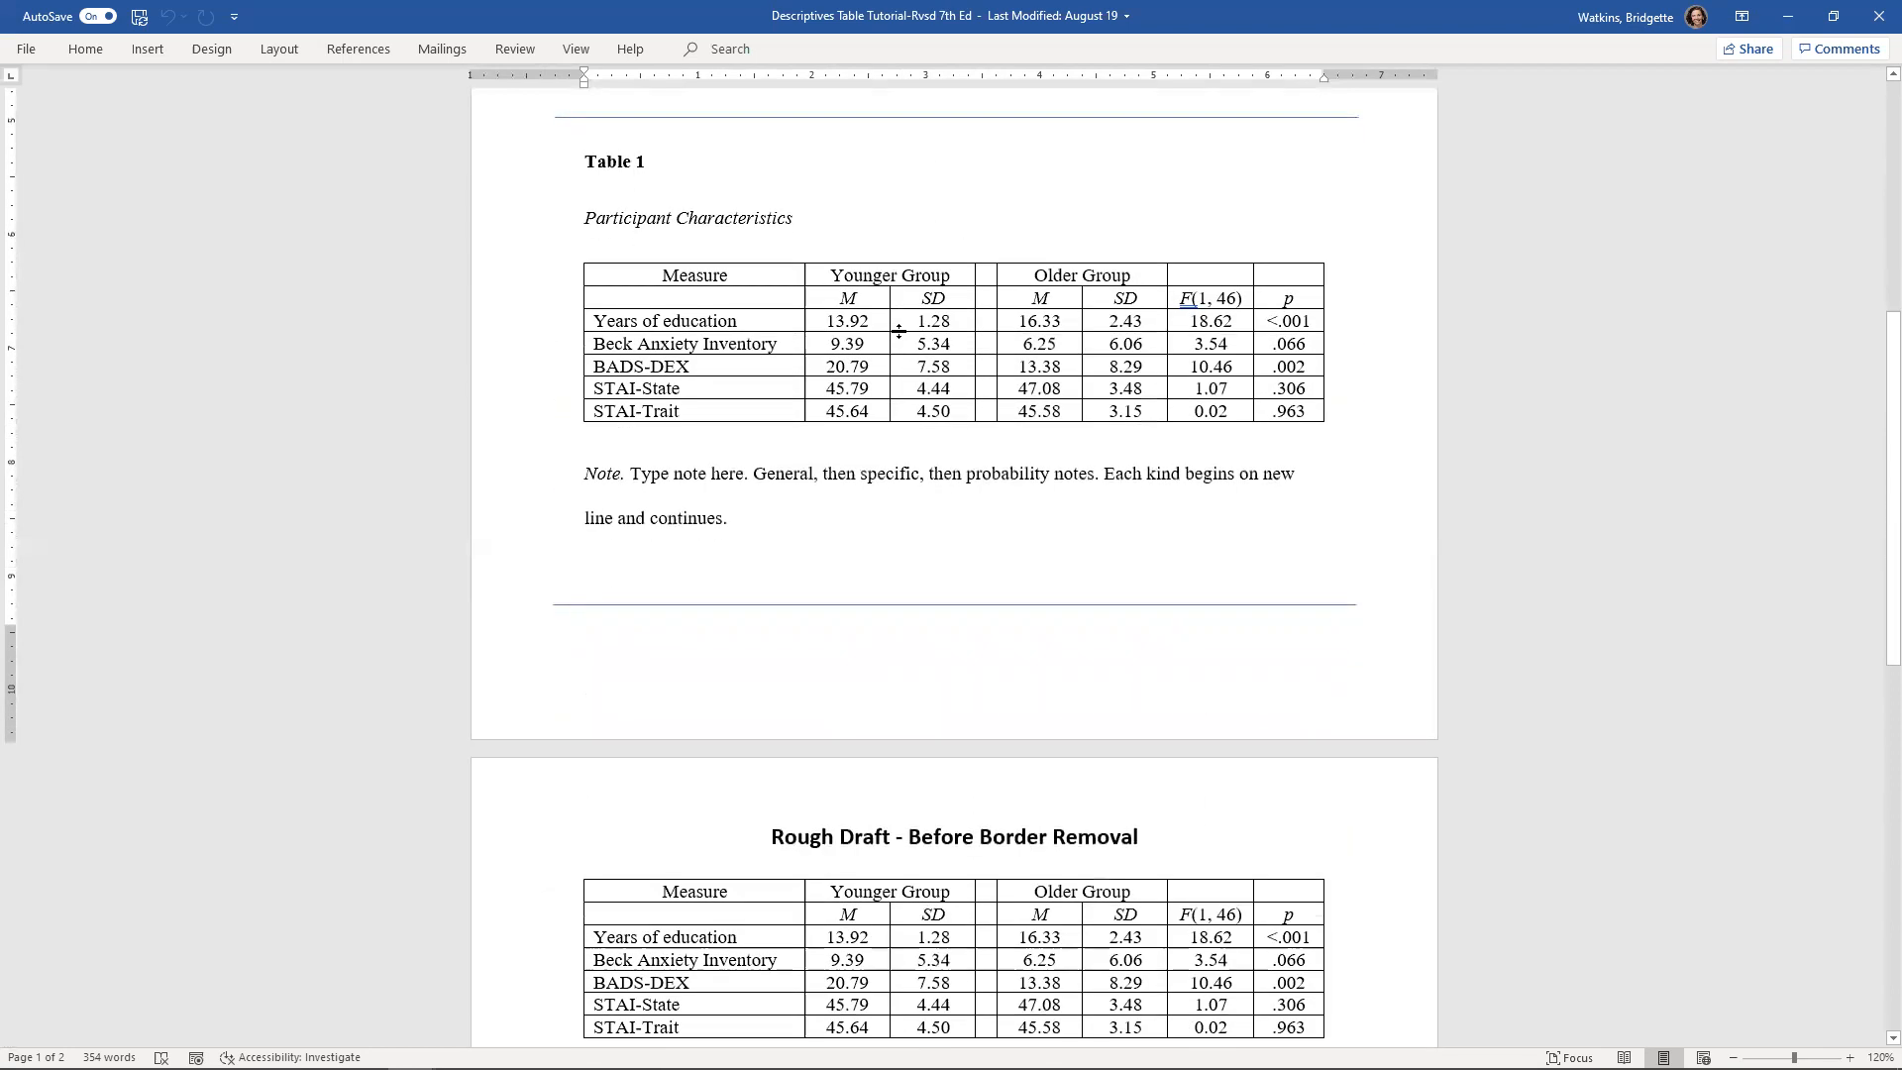
scroll(898, 331, "down", 13)
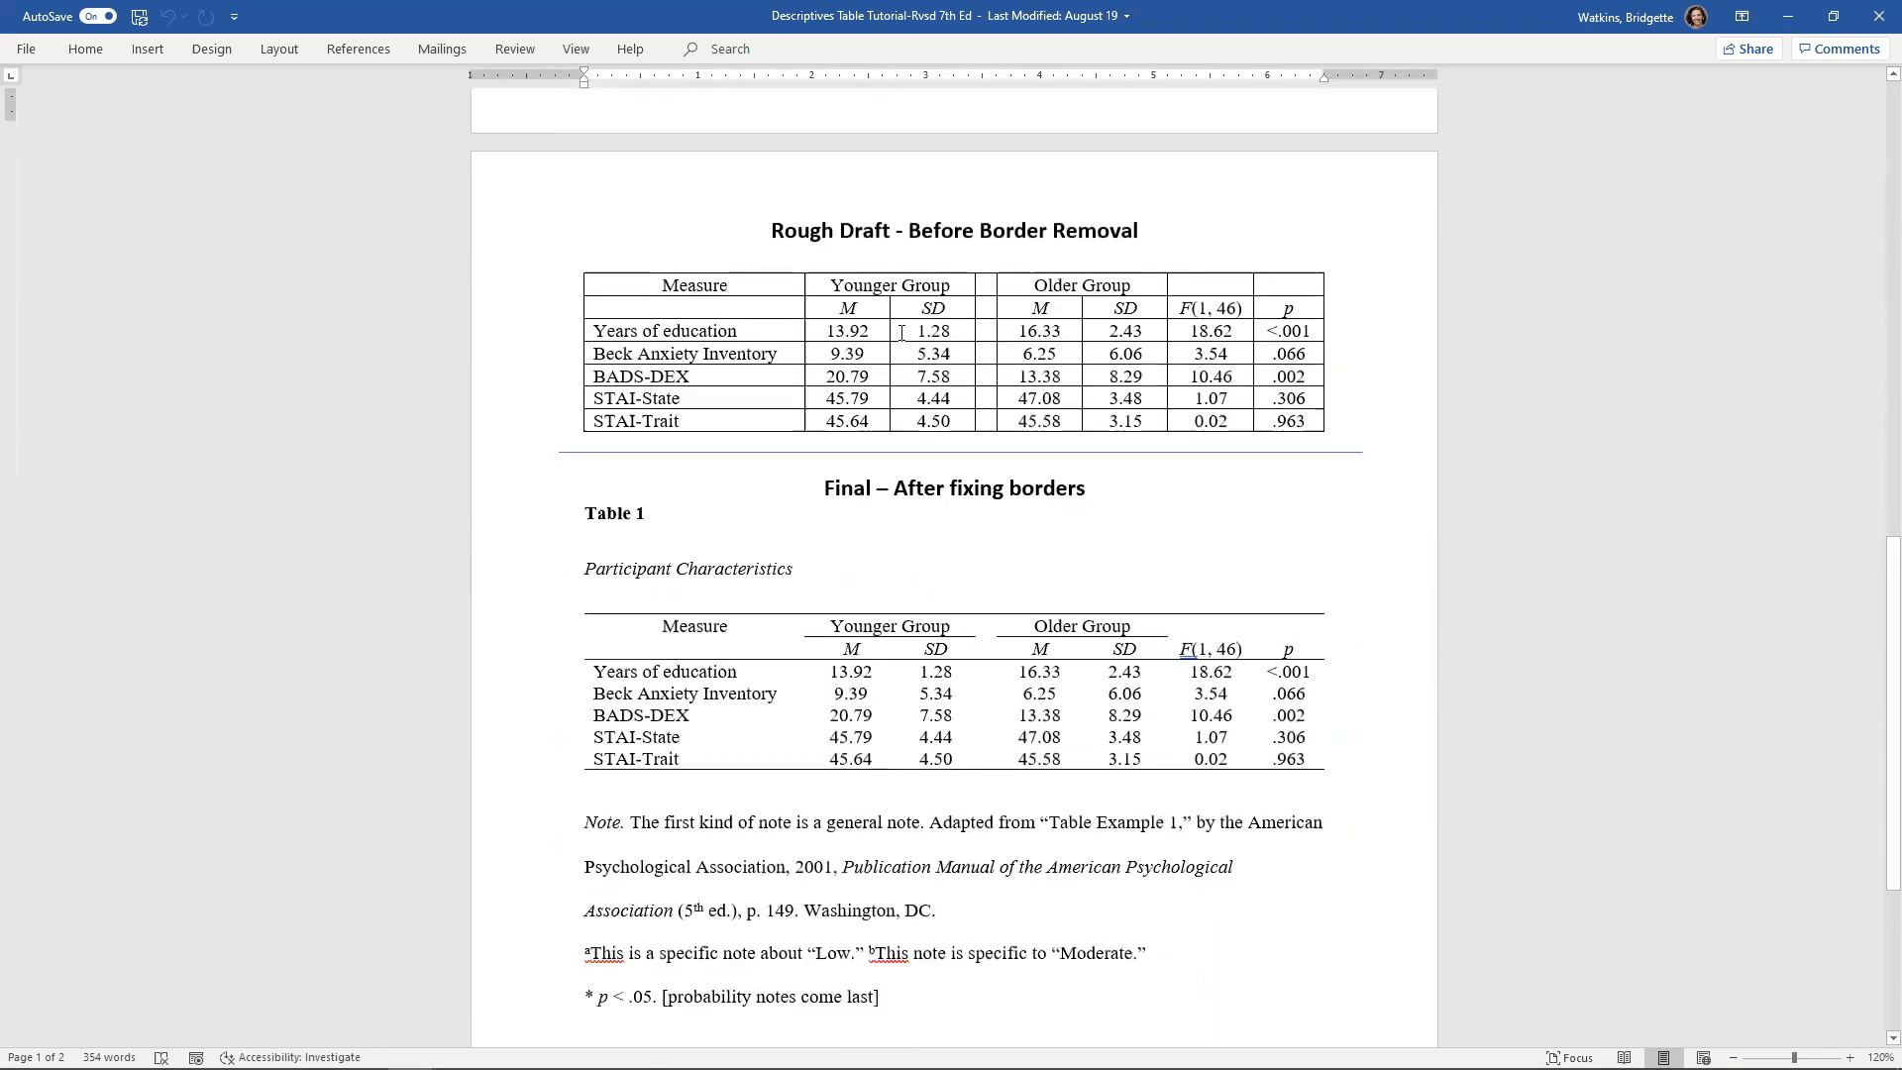
scroll(901, 332, "up", 3)
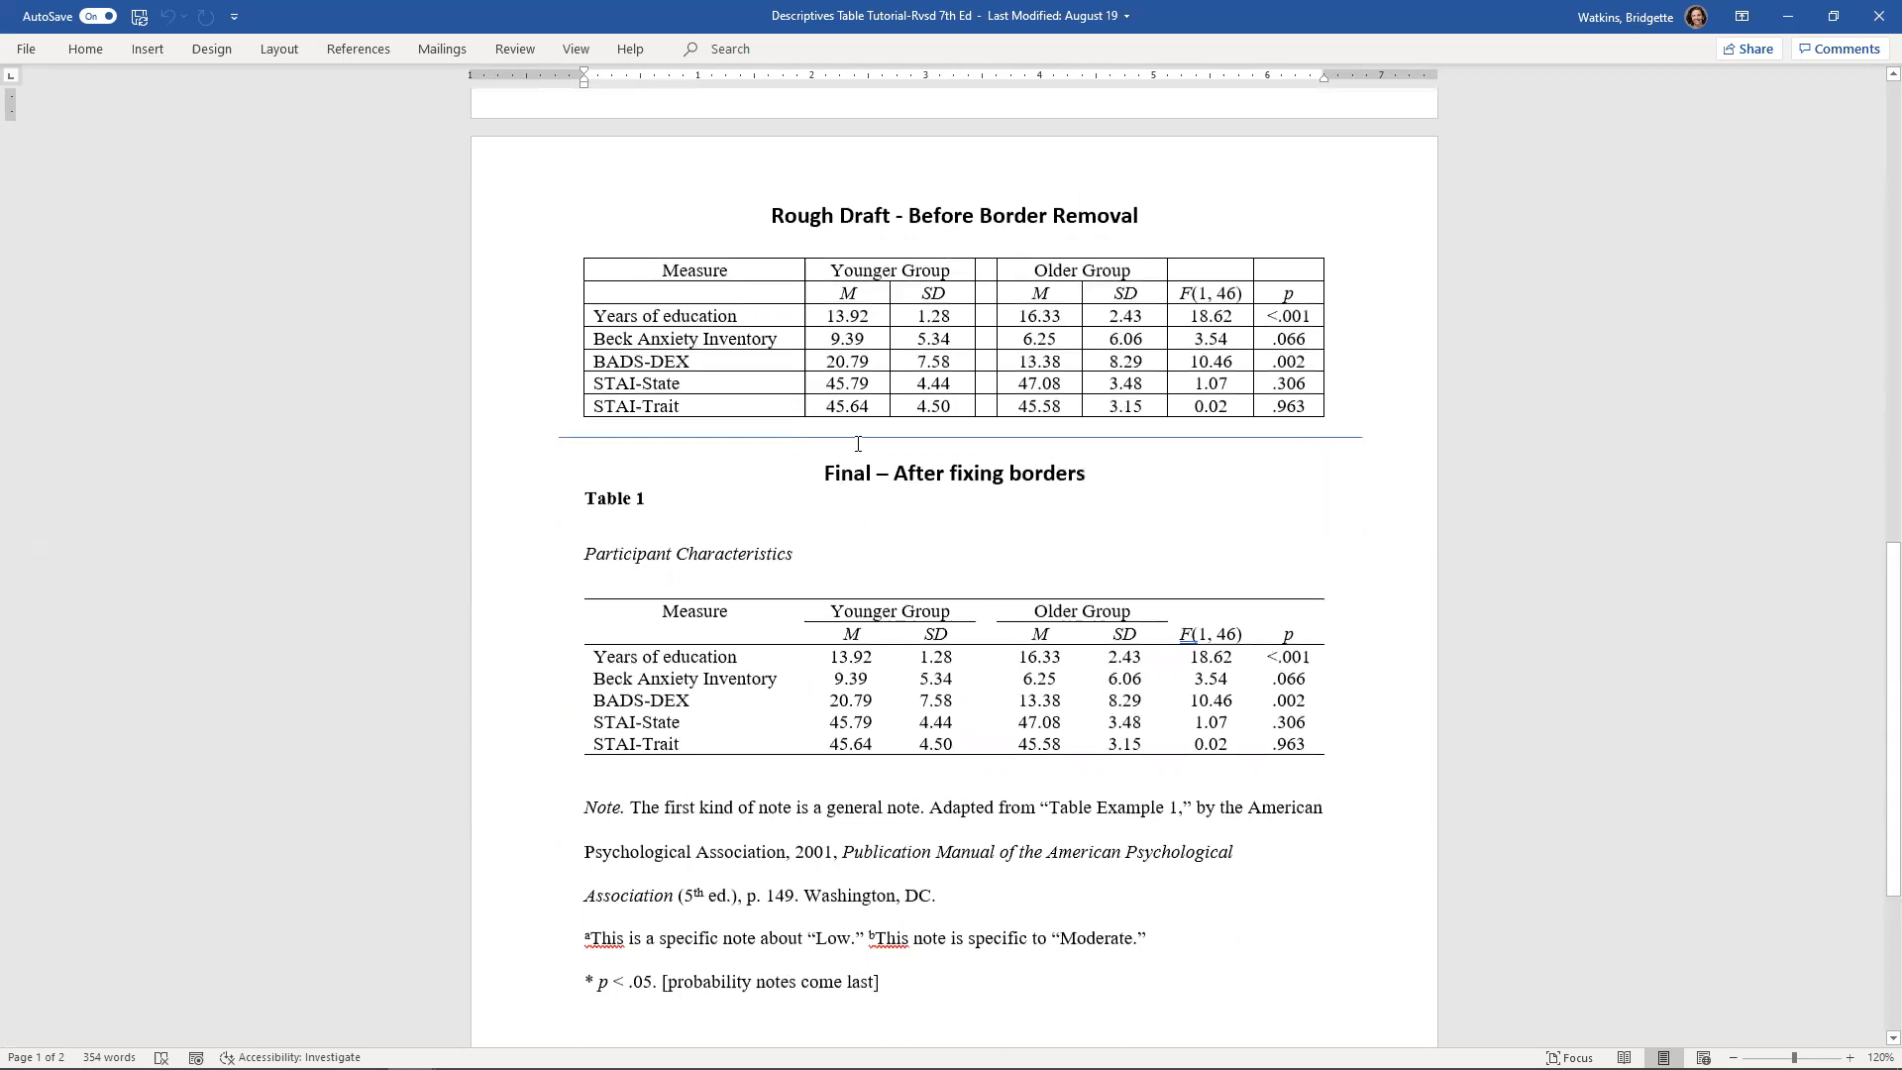
left_click(1362, 407)
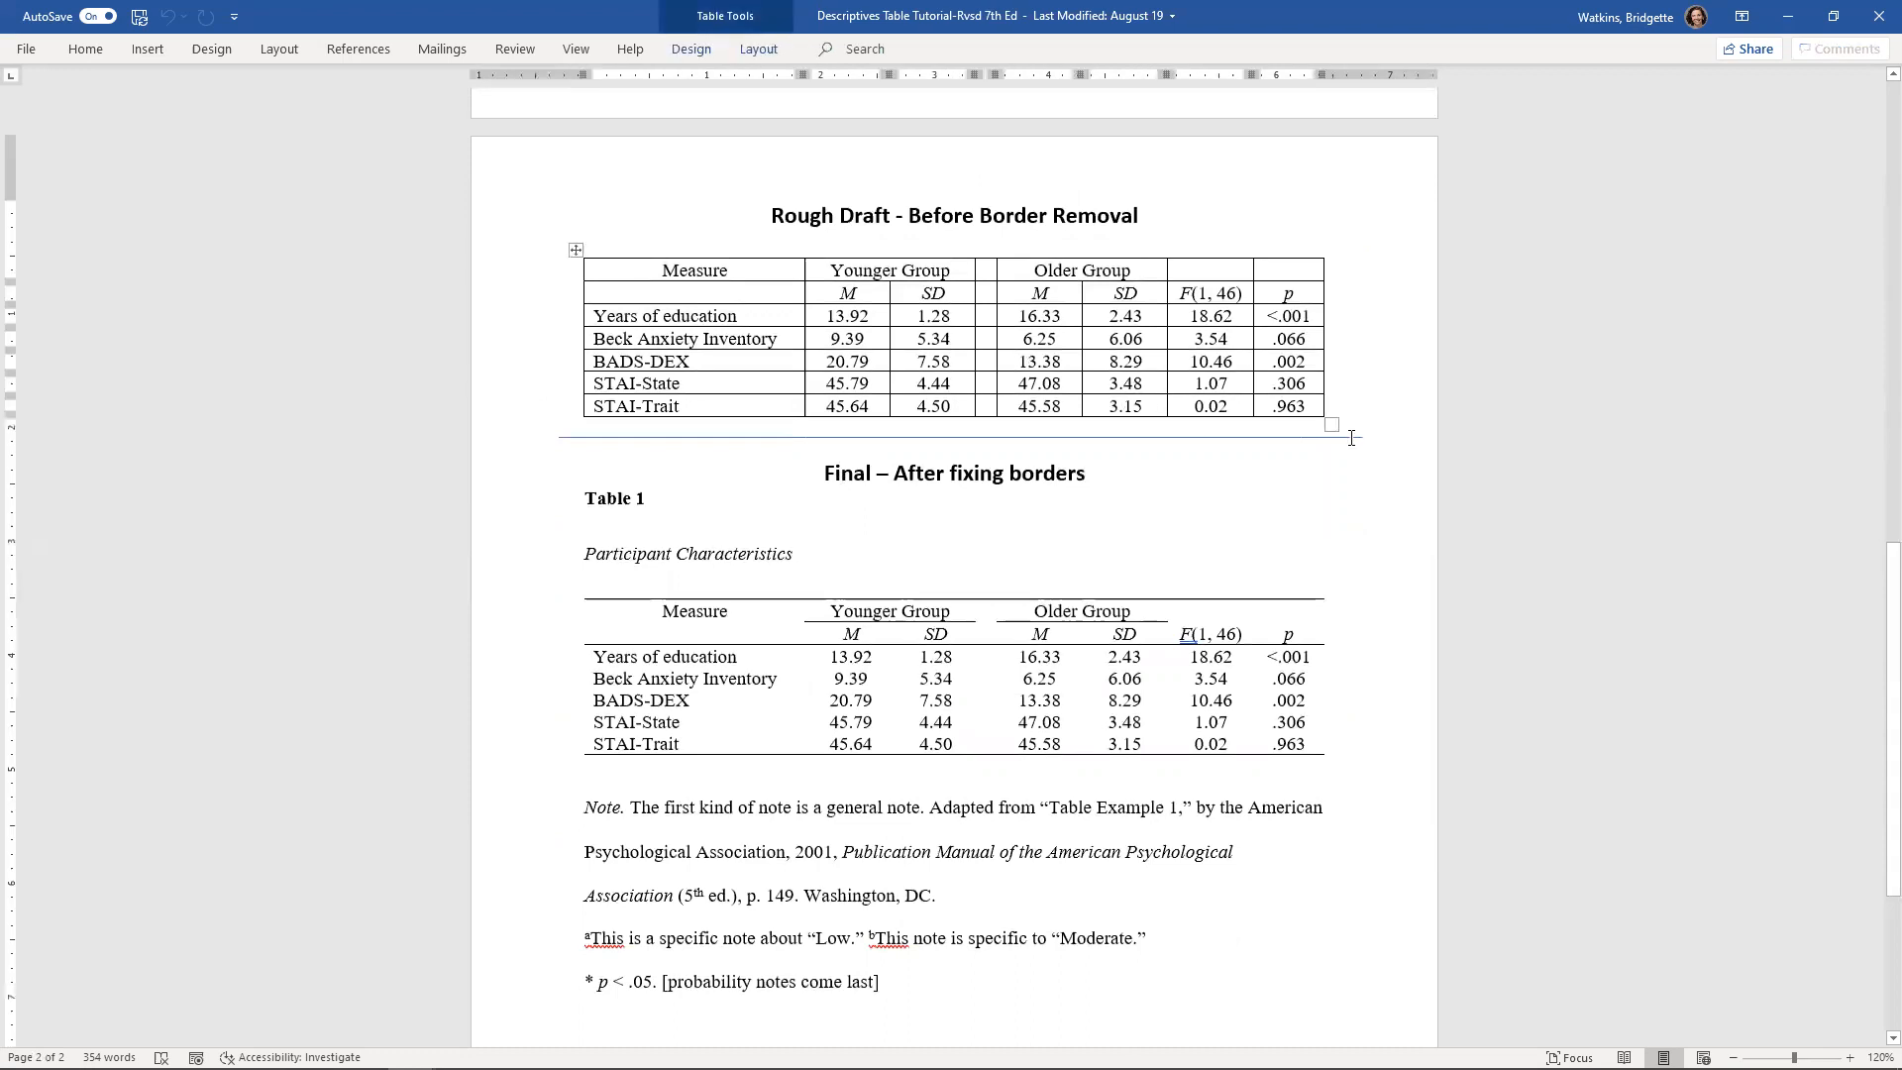
key("Return")
key("Return")
key("Return")
key("Return")
key("Return")
key("Return")
key("Return")
key("Return")
key("Return")
key("Return")
key("Return")
key("Return")
key("Return")
key("Return")
key("Return")
key("Return")
key("Return")
key("Return")
key("Return")
key("Return")
key("Return")
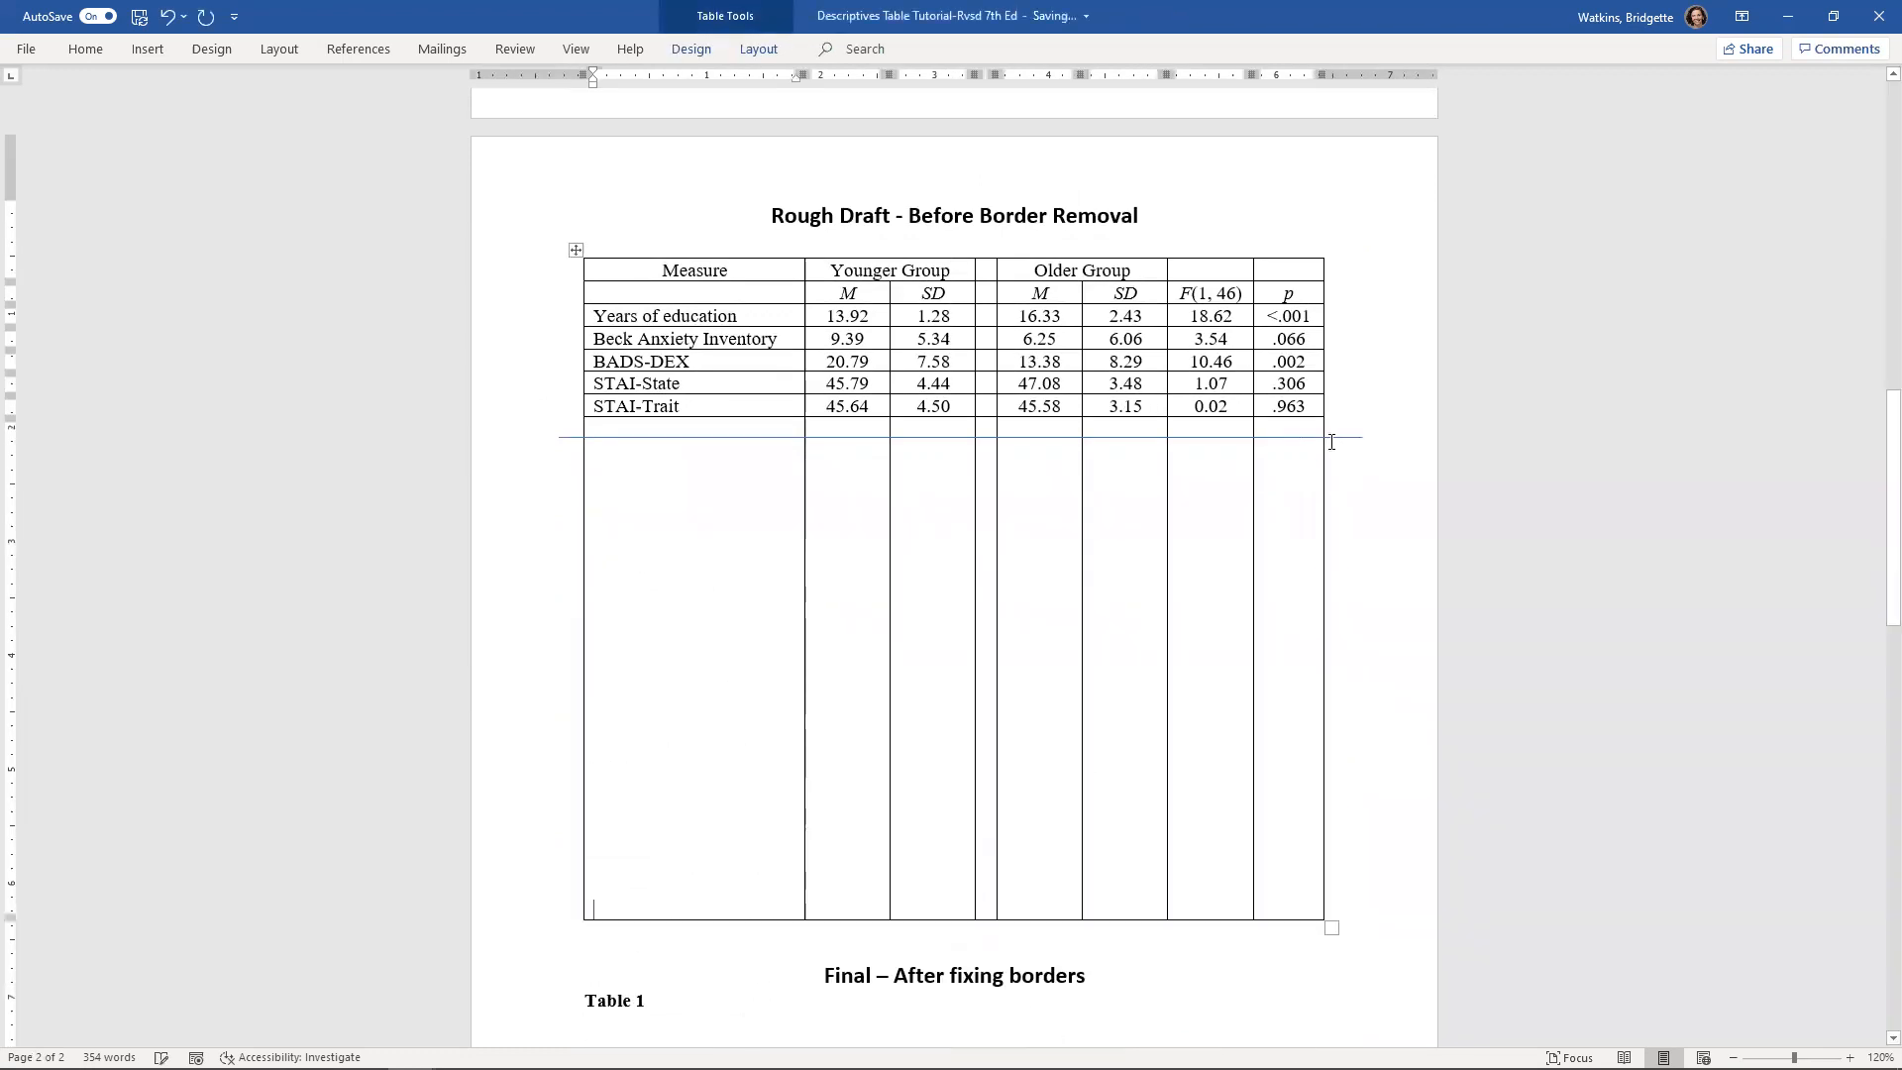
key("ctrl+z")
left_click(621, 472)
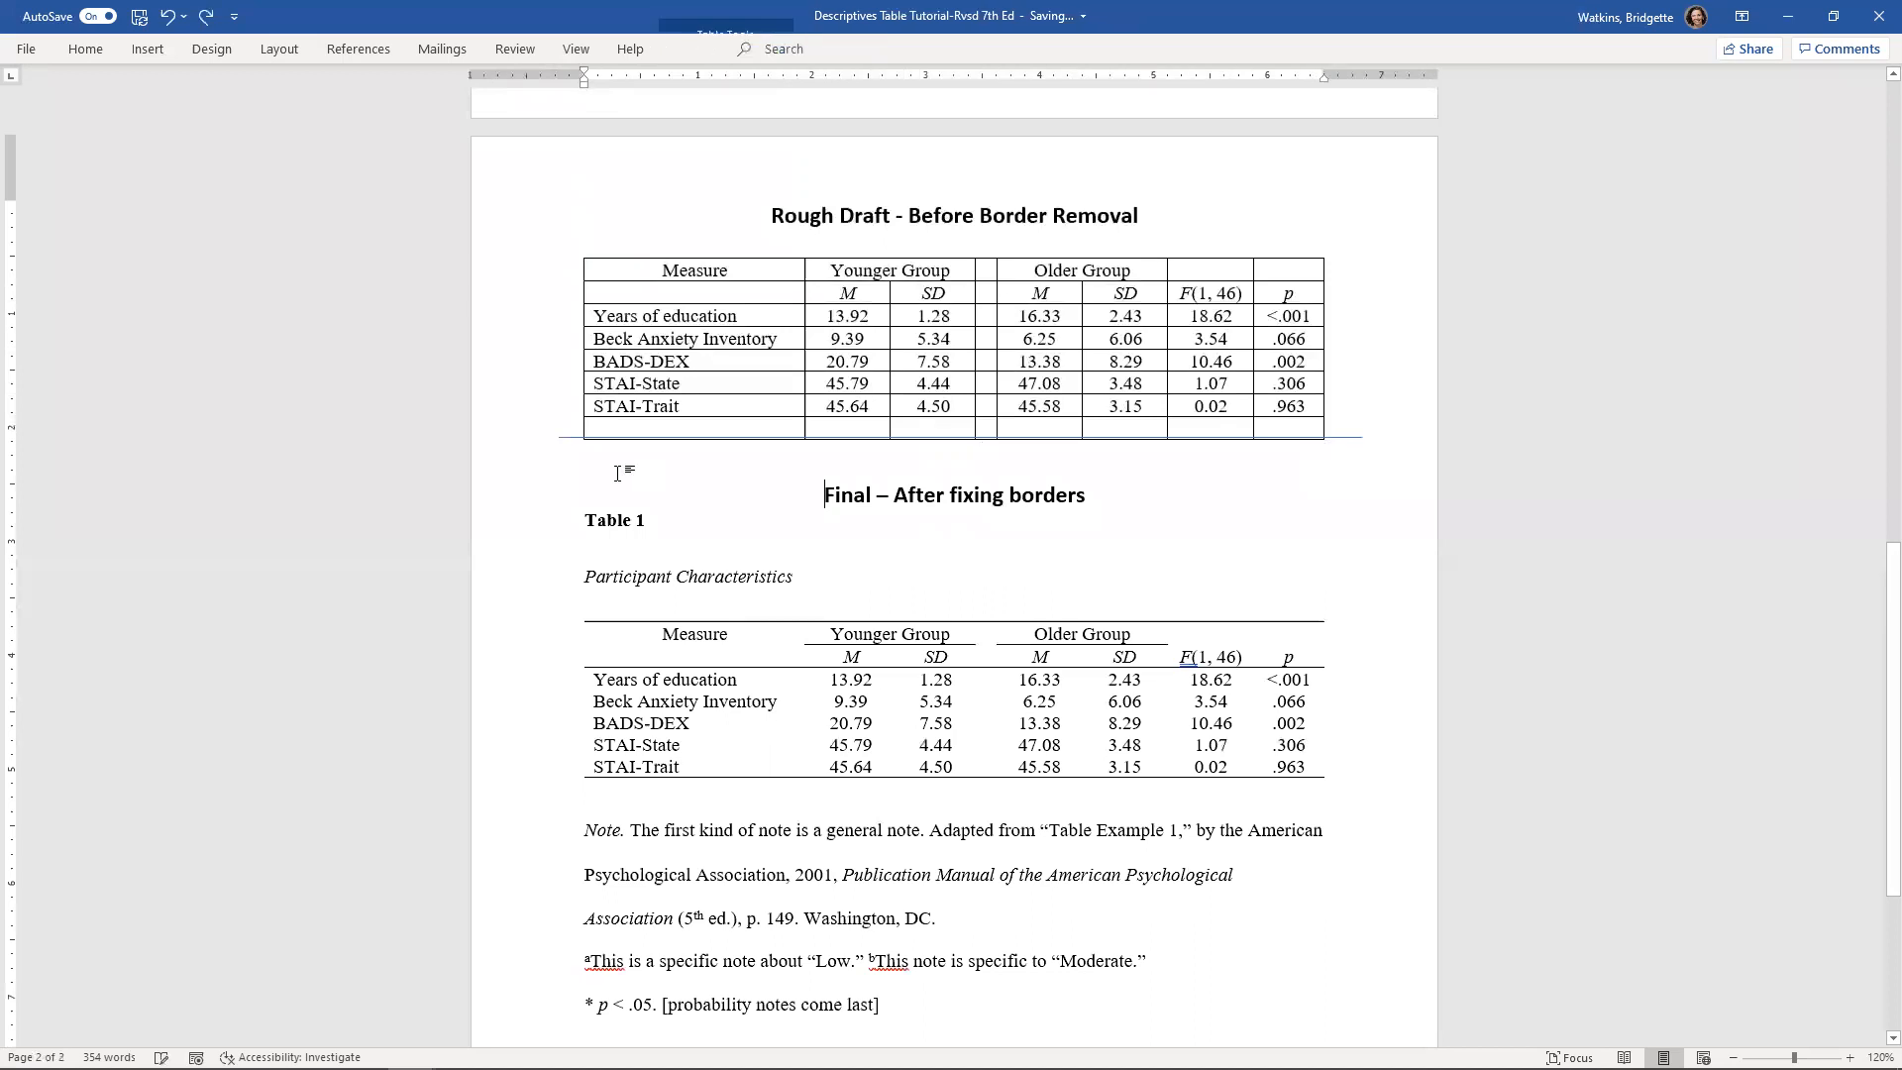
left_click(562, 443)
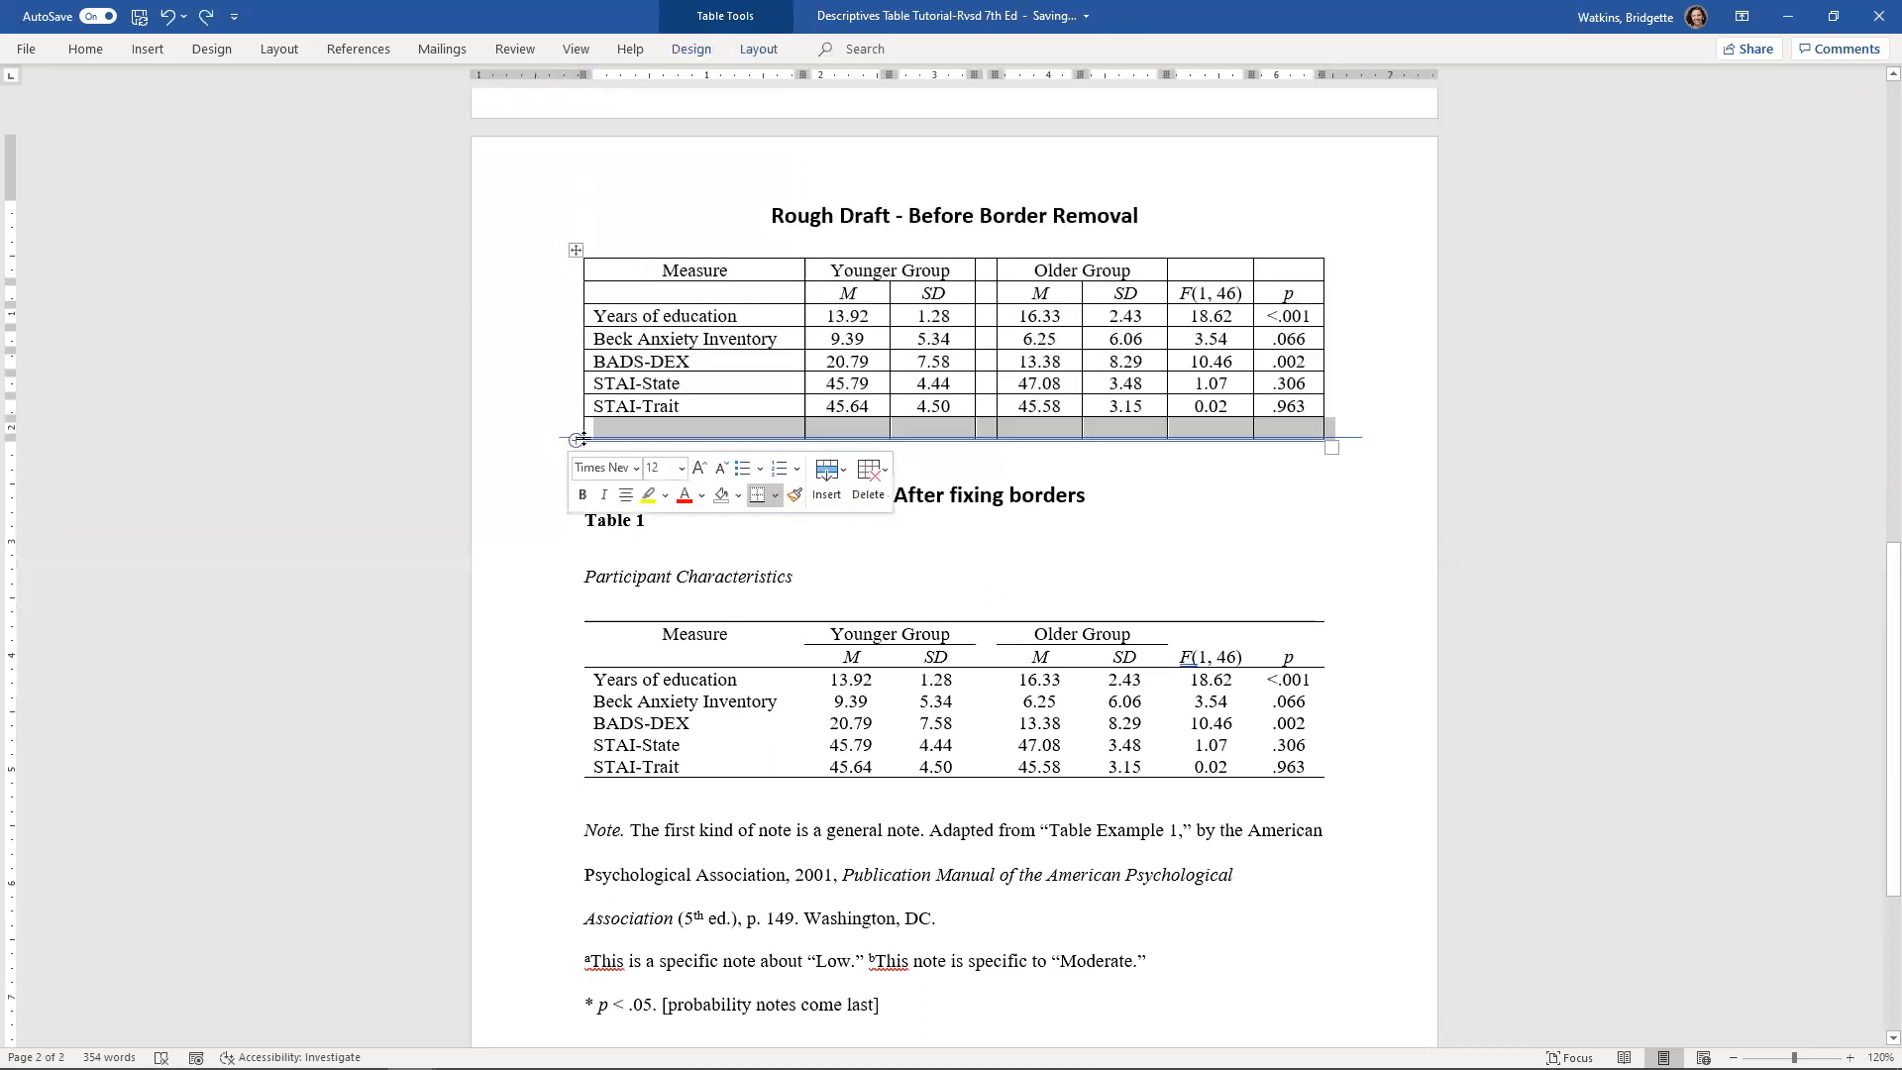
key("BackSpace")
Go back to the fully bordered Participant Characteristics table on the first page and place the cursor in its heading lines
scroll(725, 386, "up", 10)
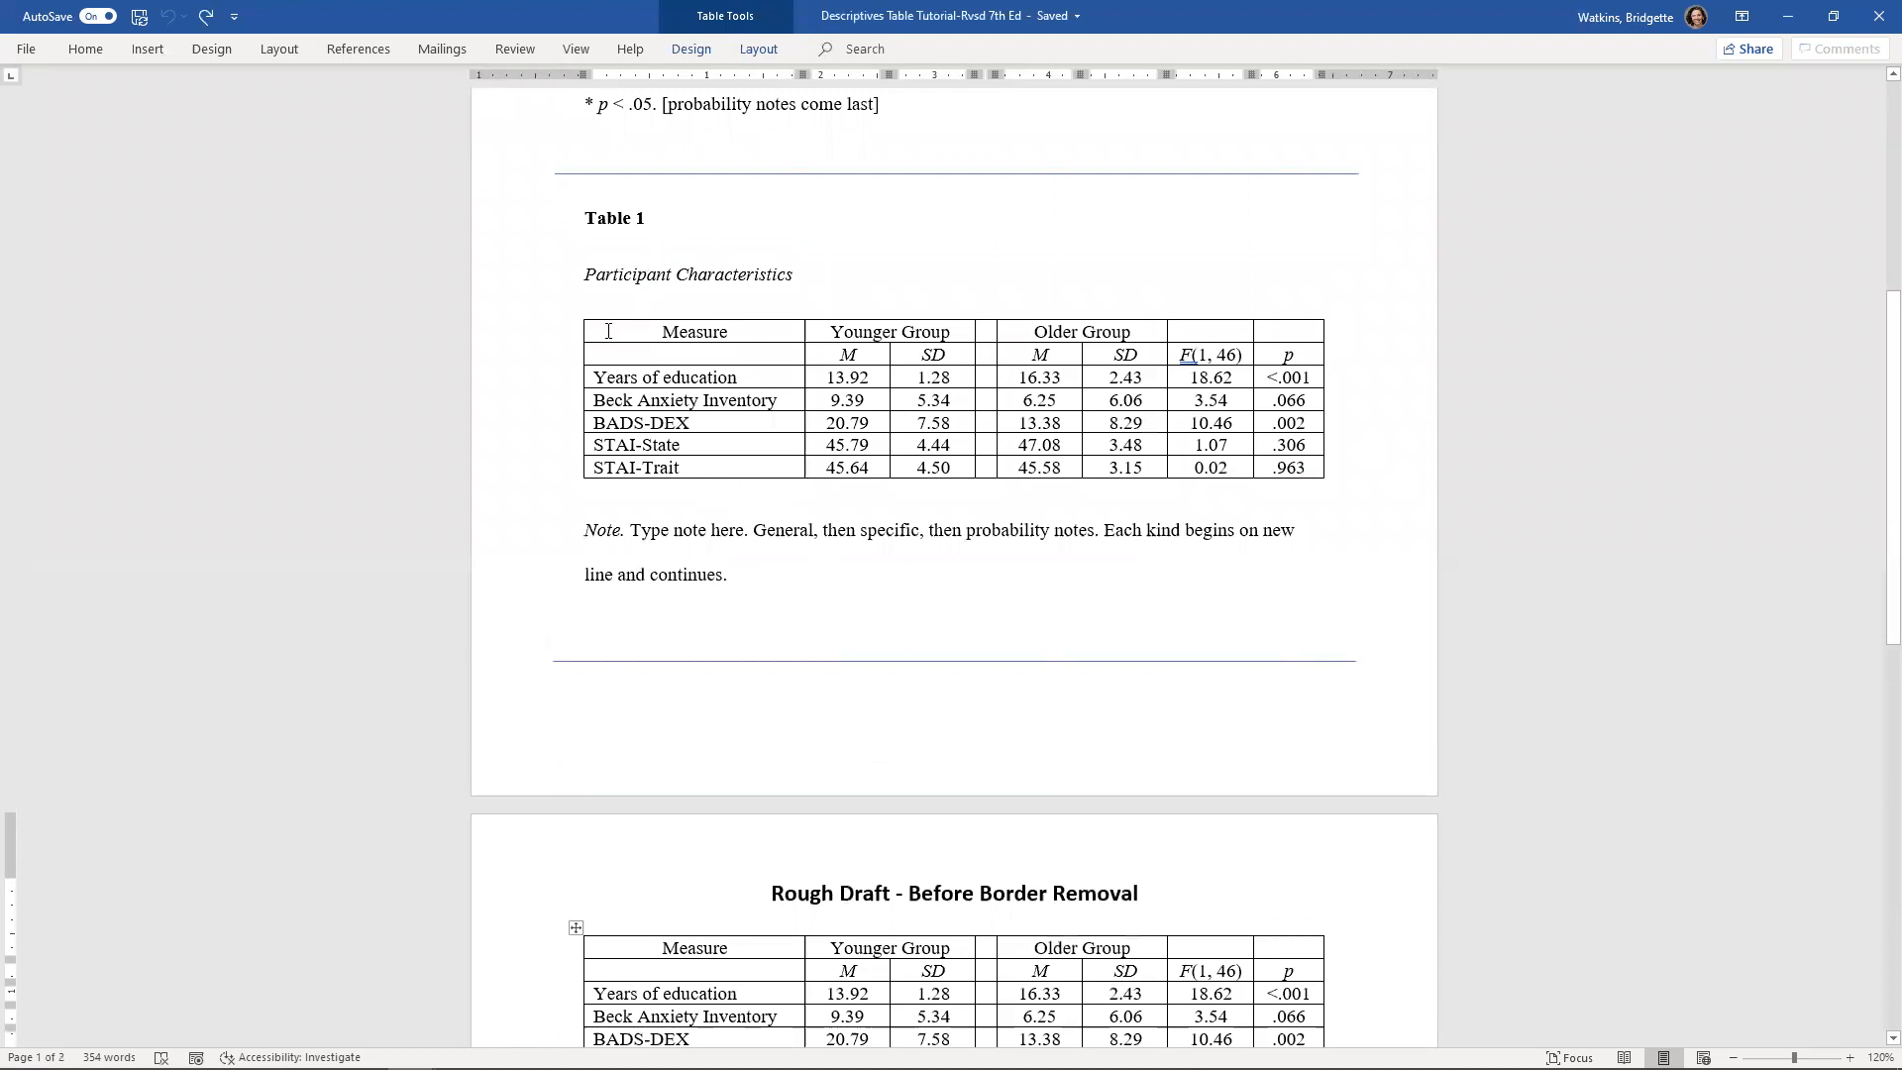
left_click(585, 219)
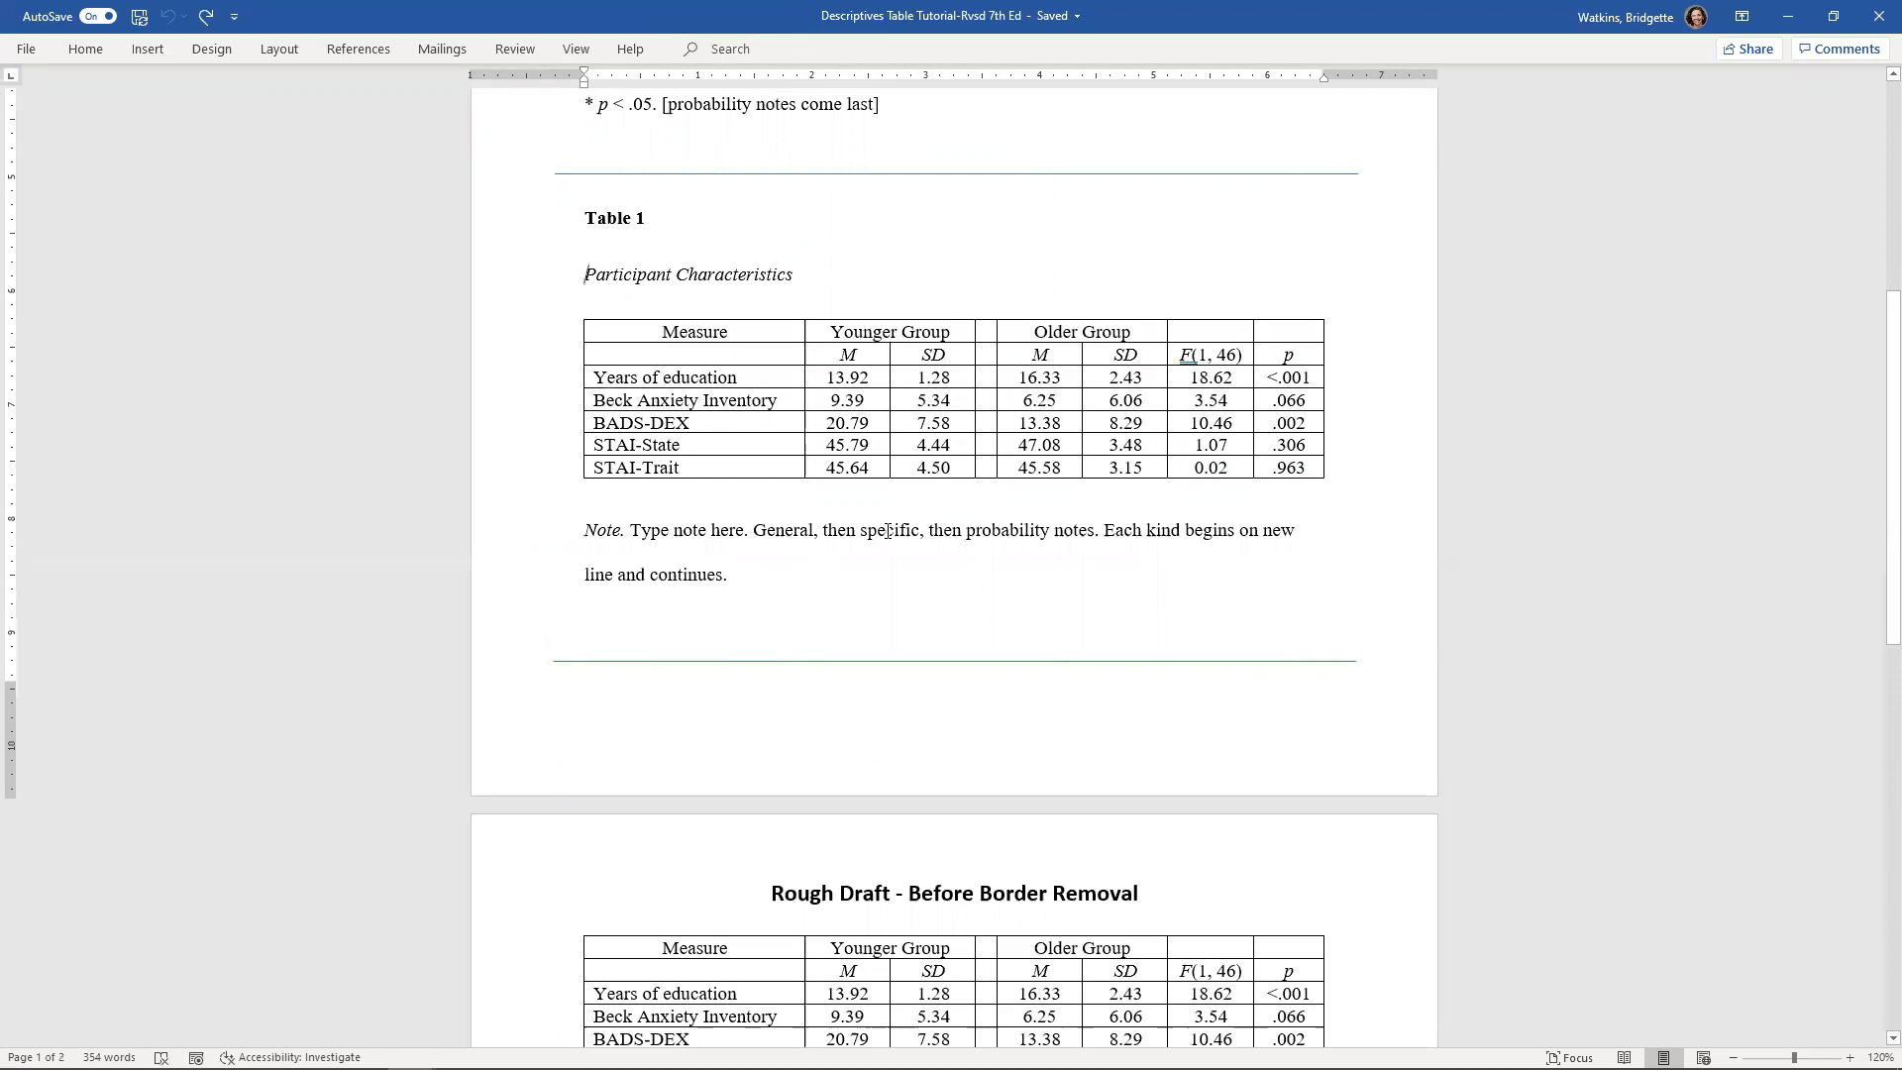
Review the cell options available for the Younger Group heading cell, including splitting cells
mouse_move(977, 315)
right_click(969, 333)
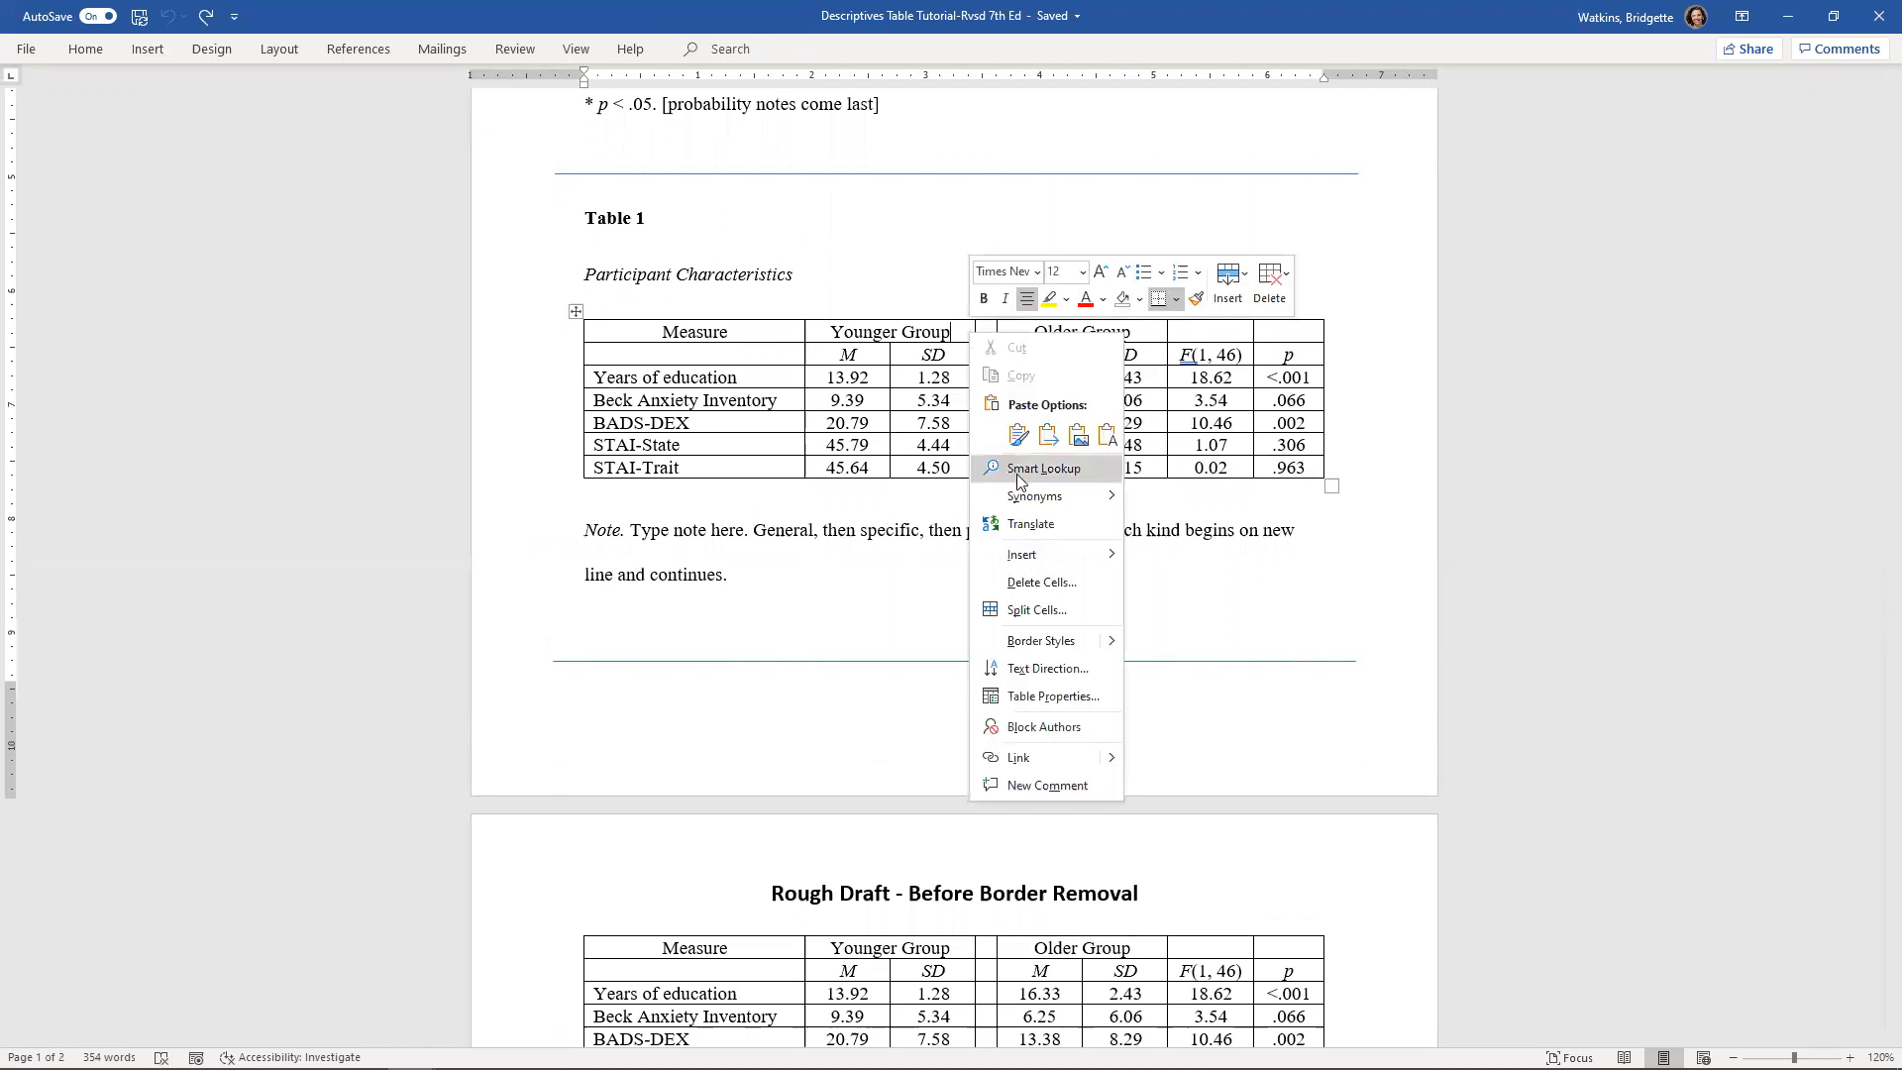
mouse_move(1061, 557)
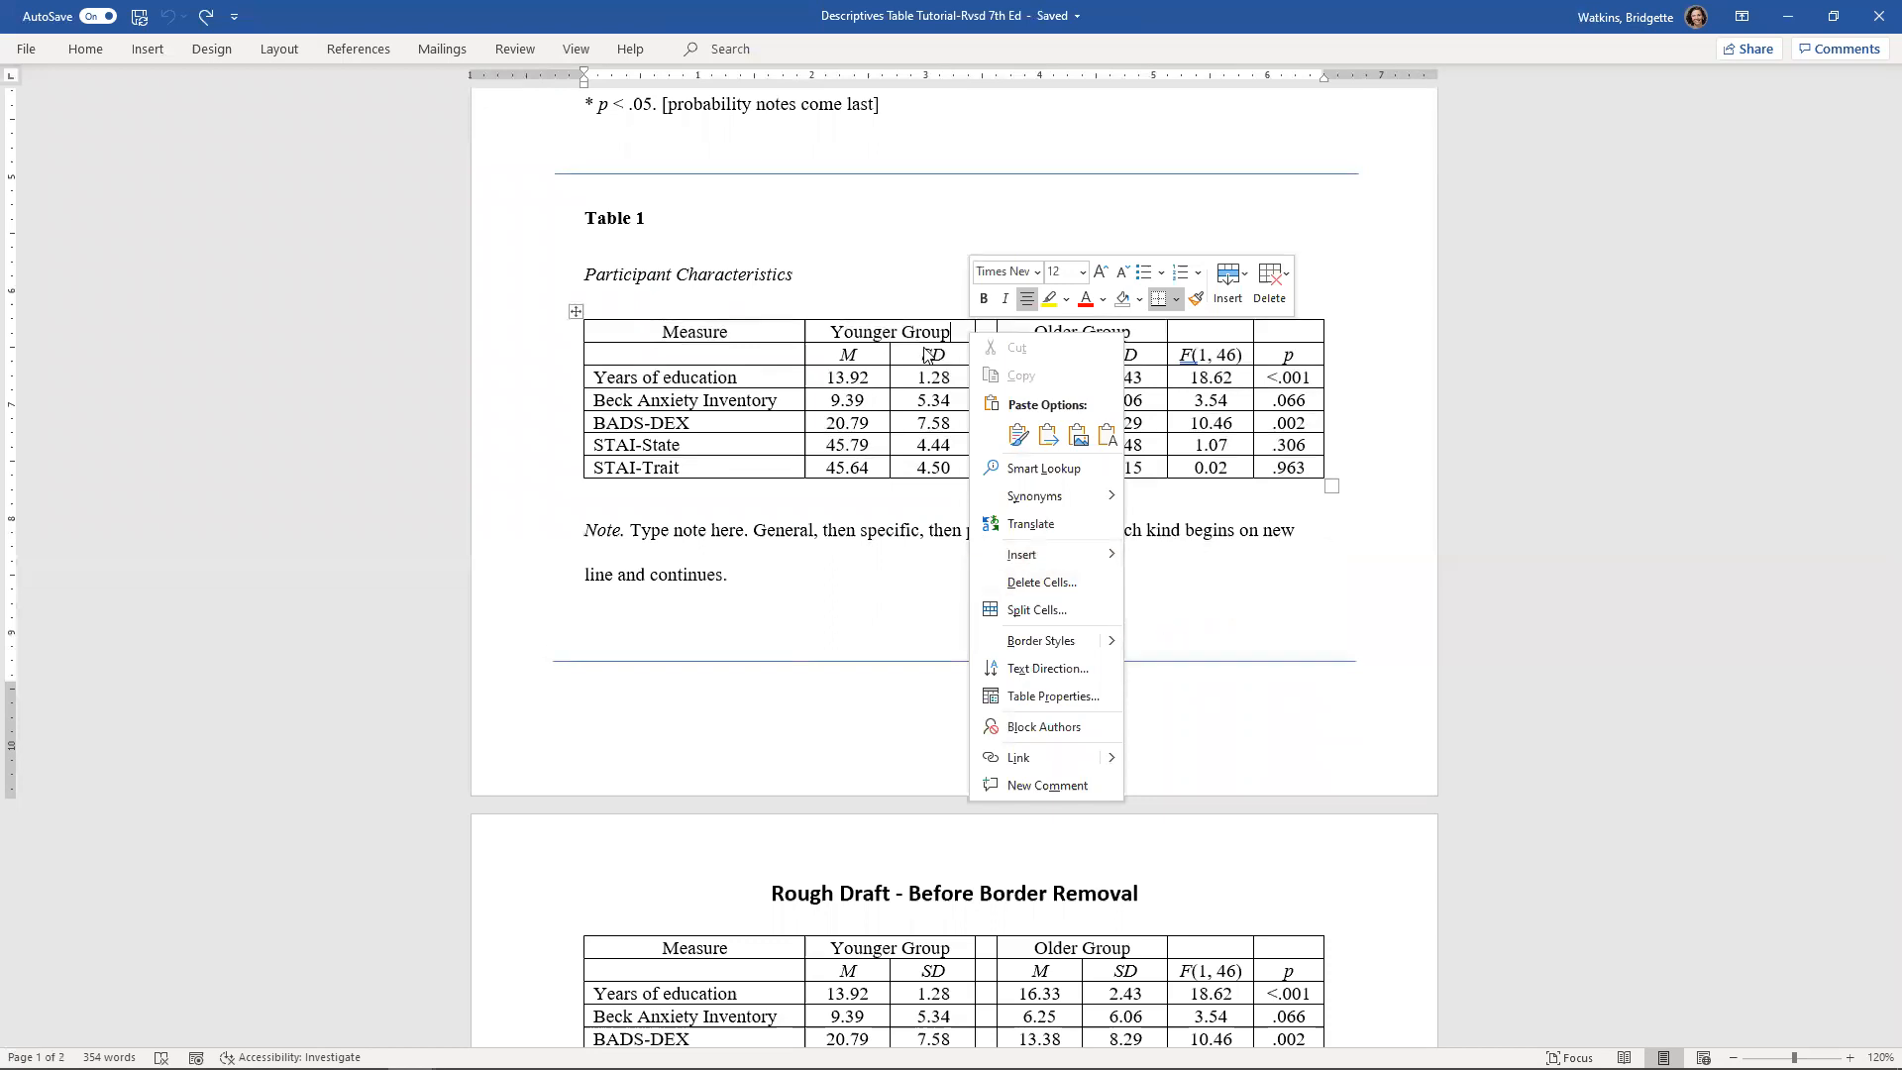
key("Escape")
scroll(883, 613, "up", 2)
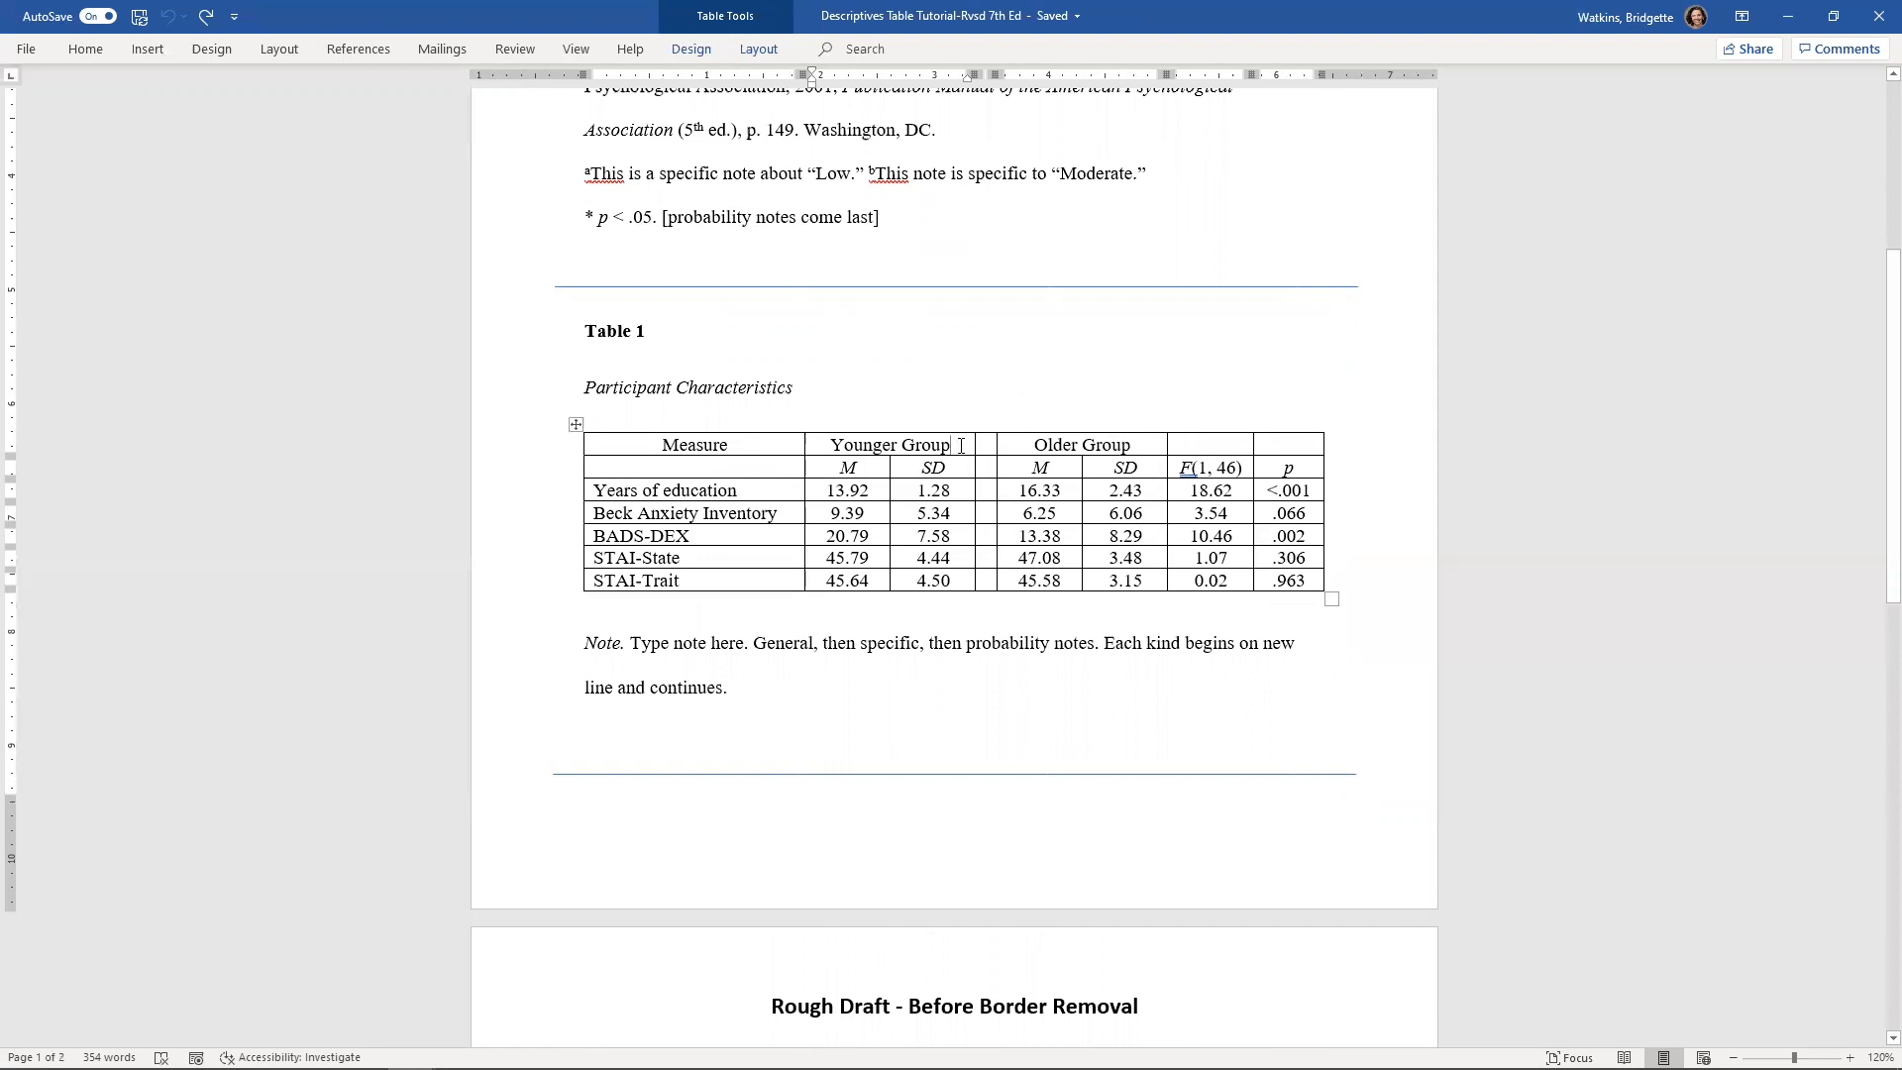
left_click_drag(959, 445, 830, 446)
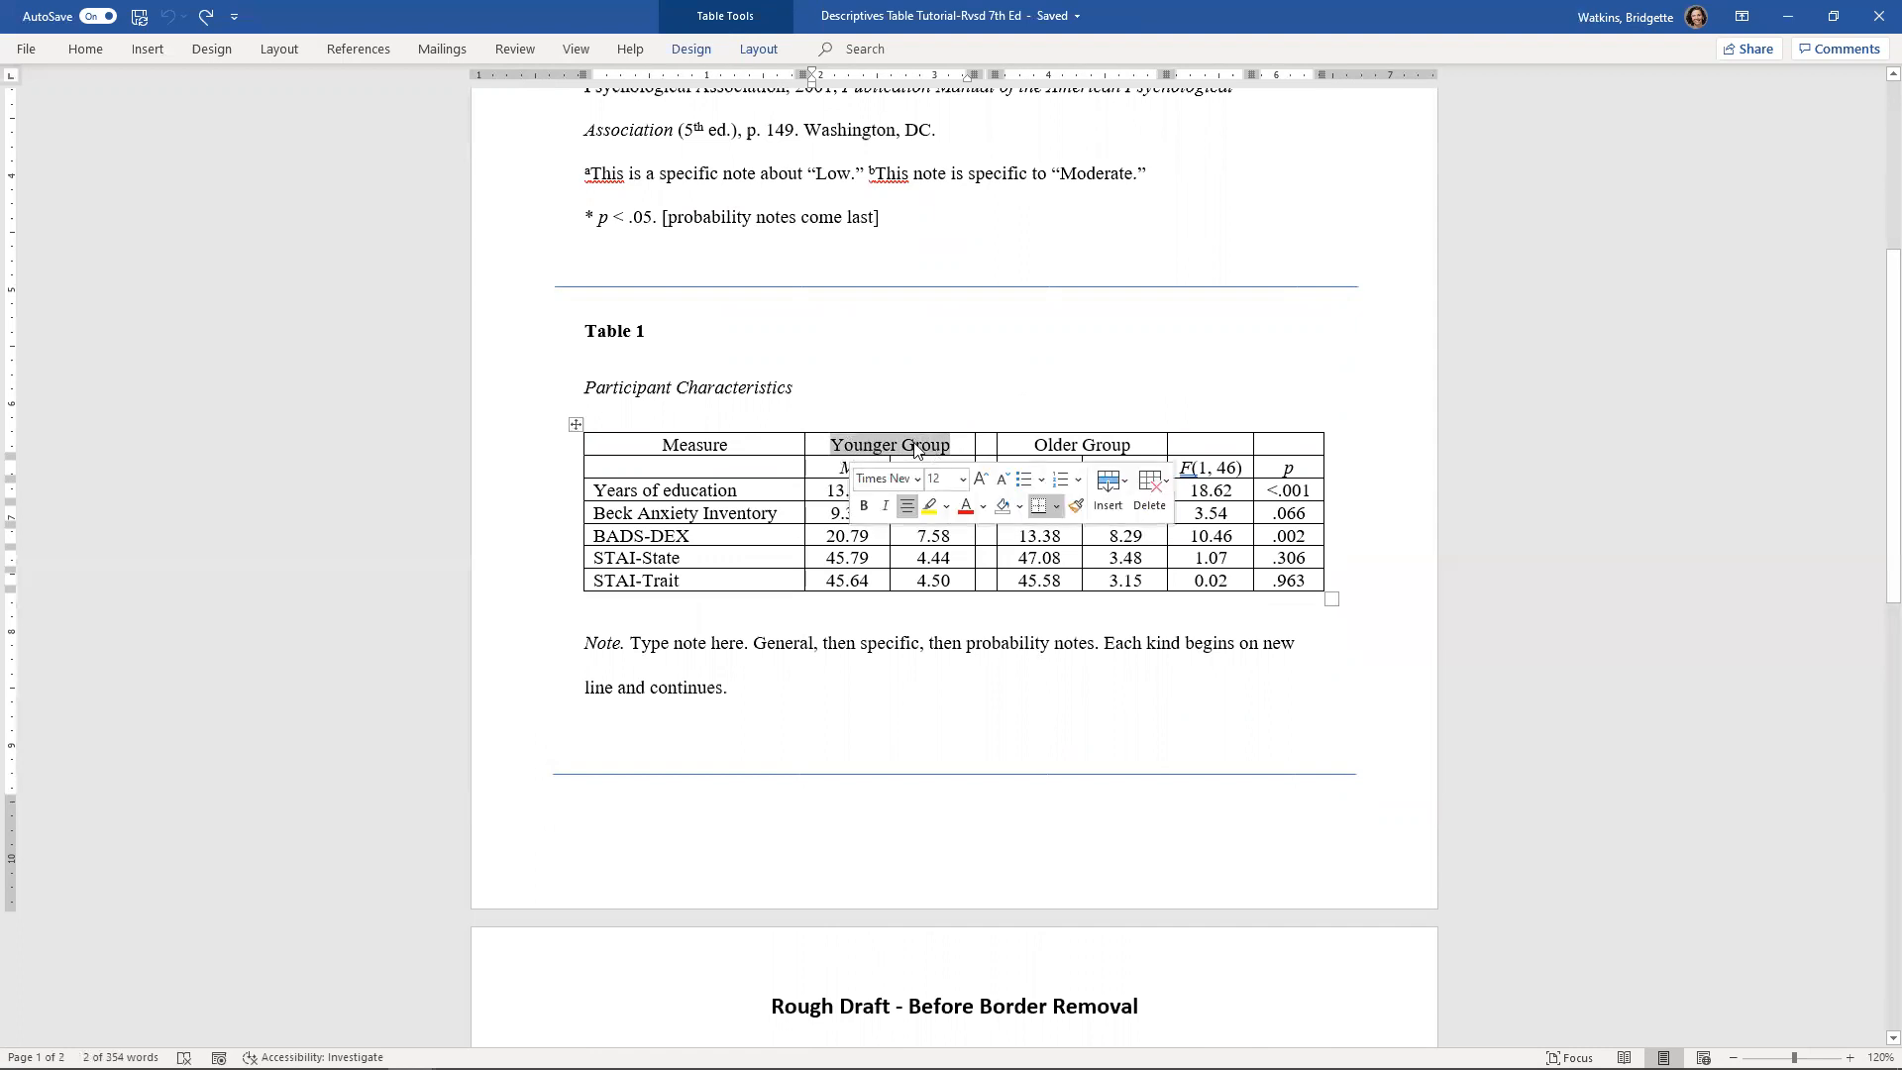
right_click(860, 448)
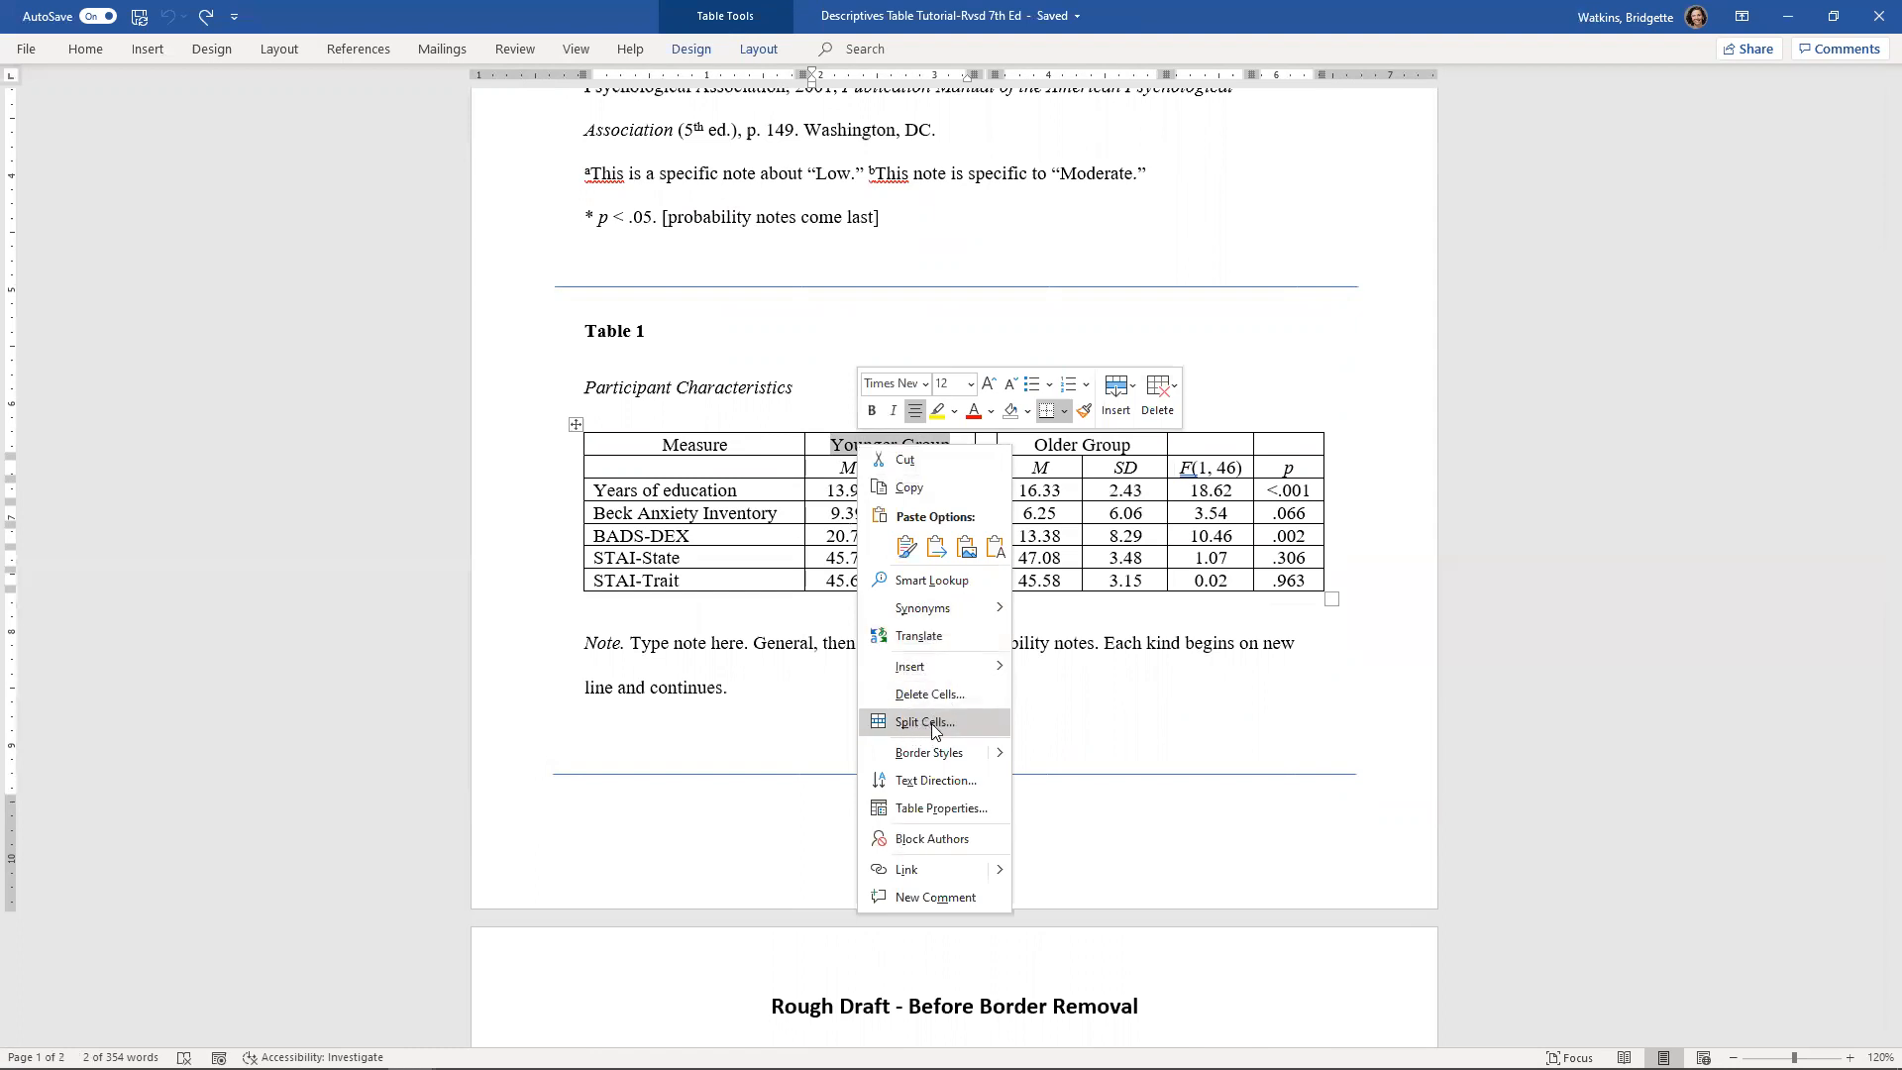
left_click(741, 487)
left_click(741, 459)
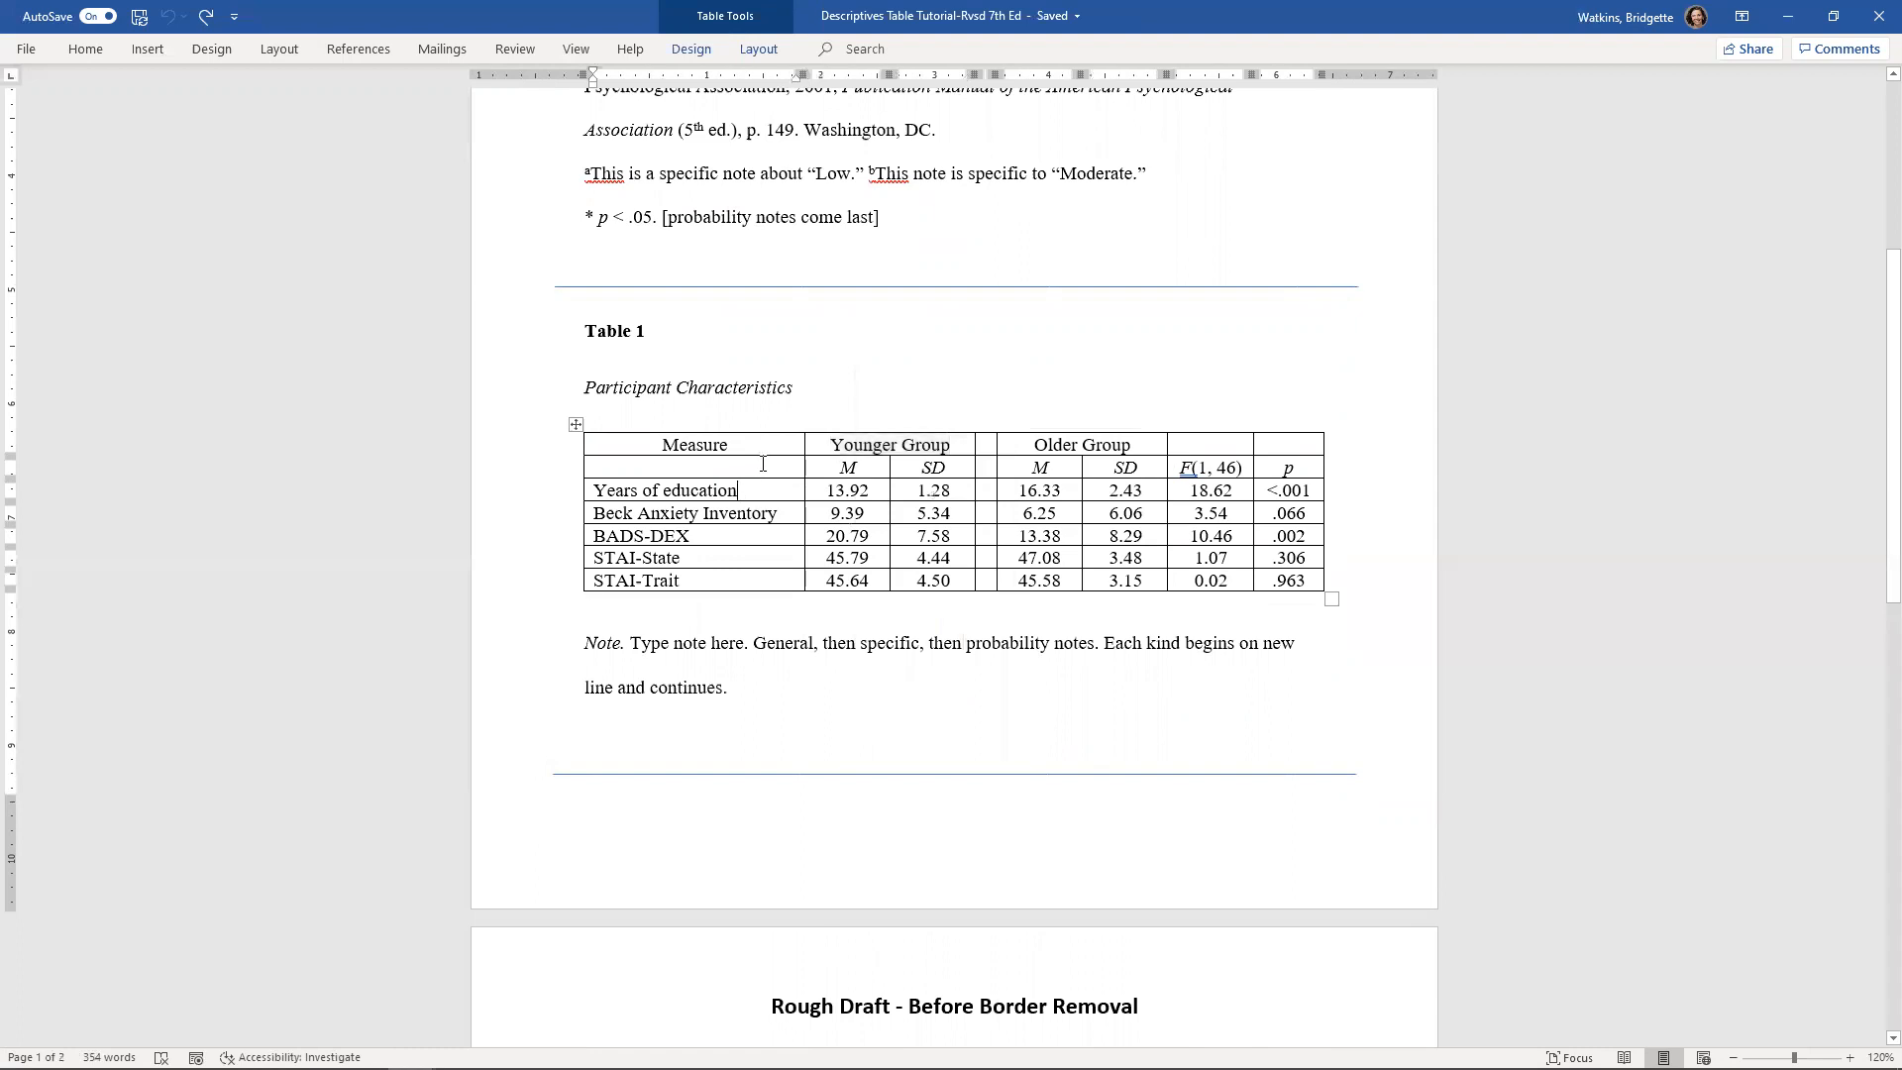
Try merging the Measure heading cell with the empty cell beneath it, and undo the merge
left_click_drag(741, 459, 730, 447)
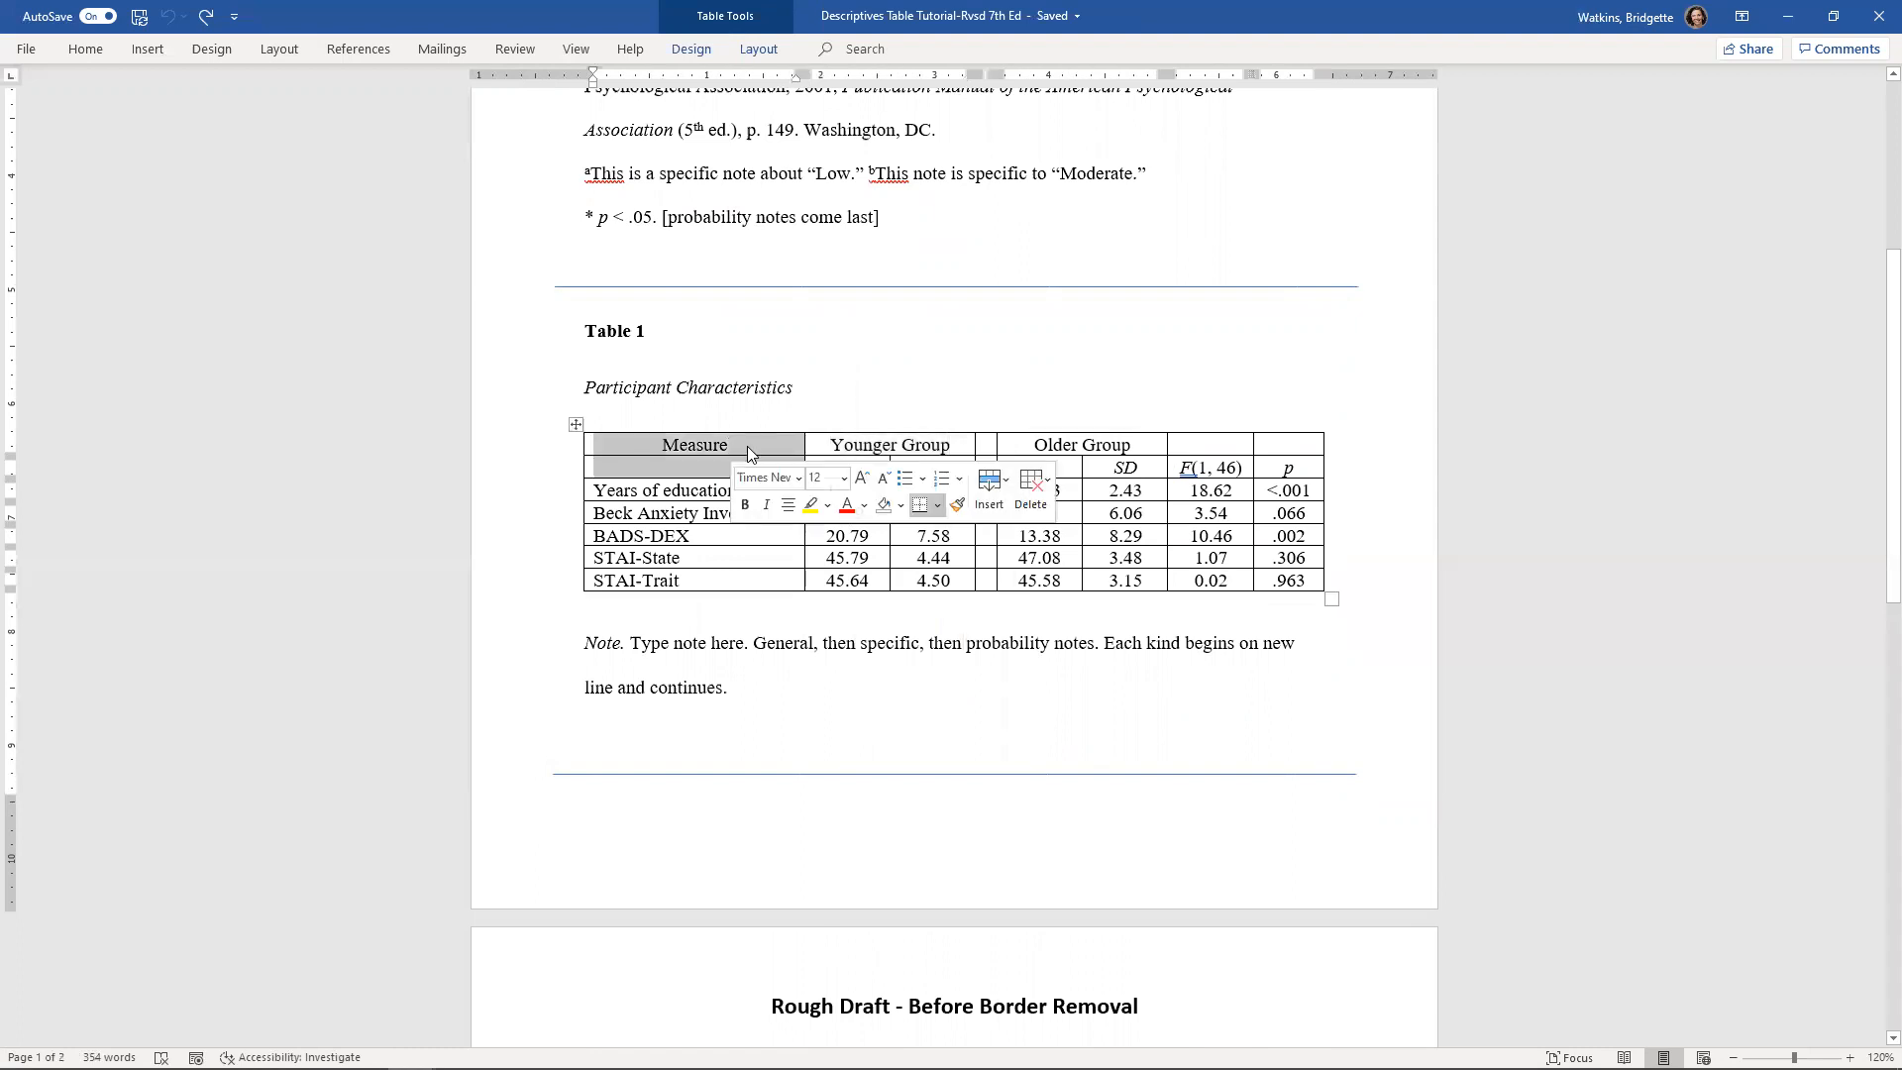
right_click(697, 474)
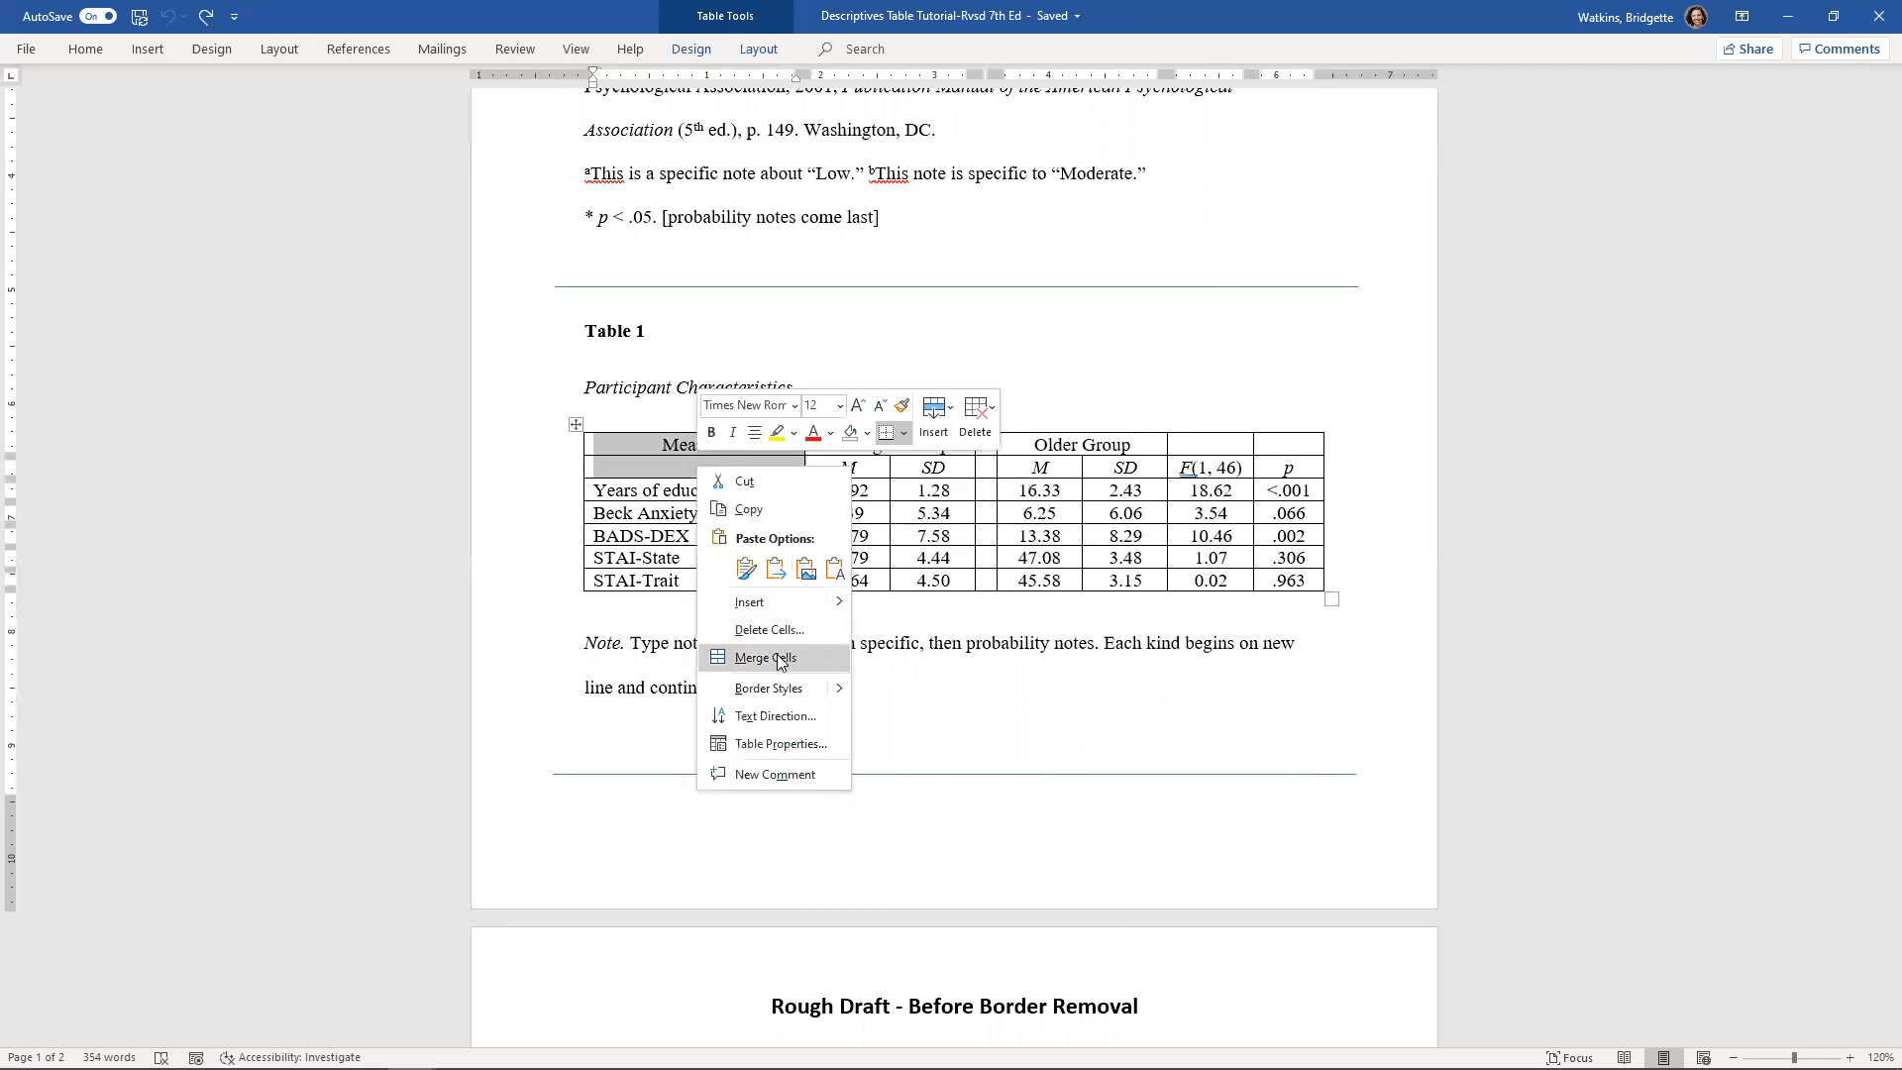
left_click(750, 54)
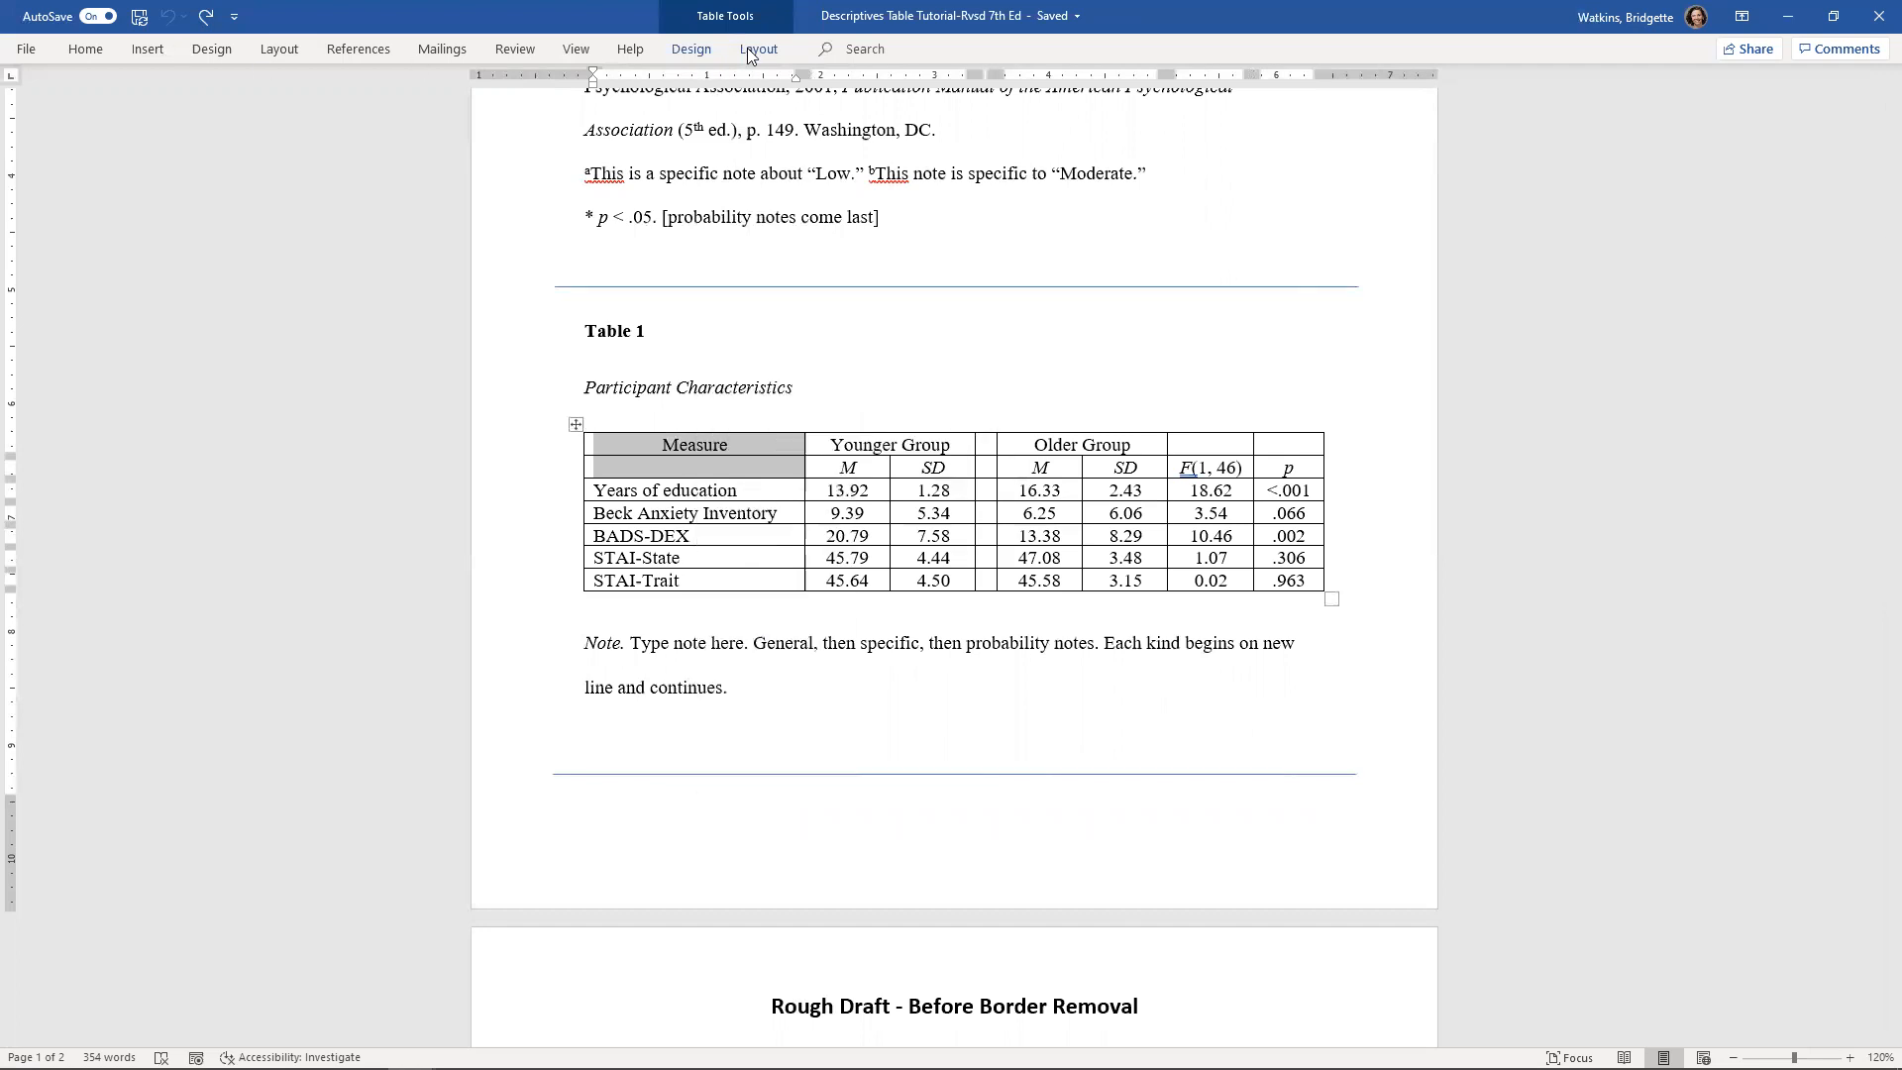
left_click(751, 53)
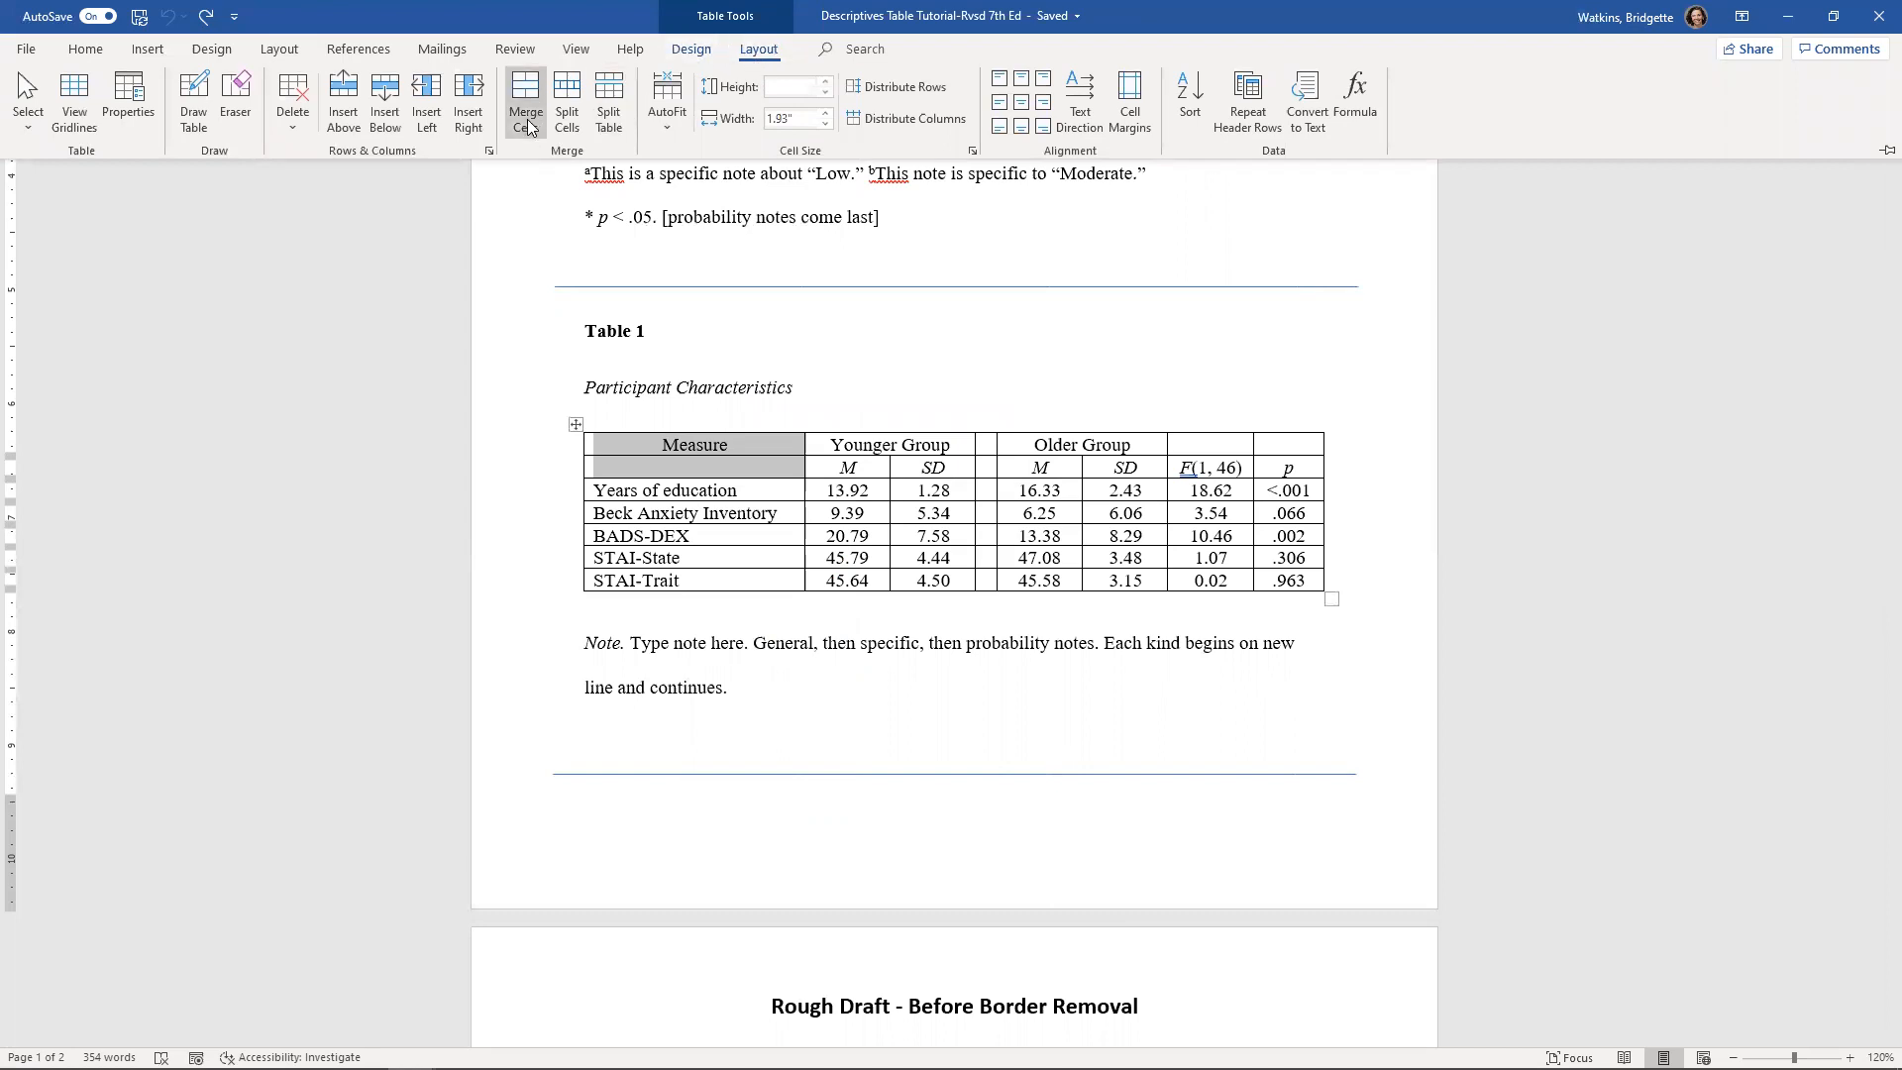
left_click(536, 123)
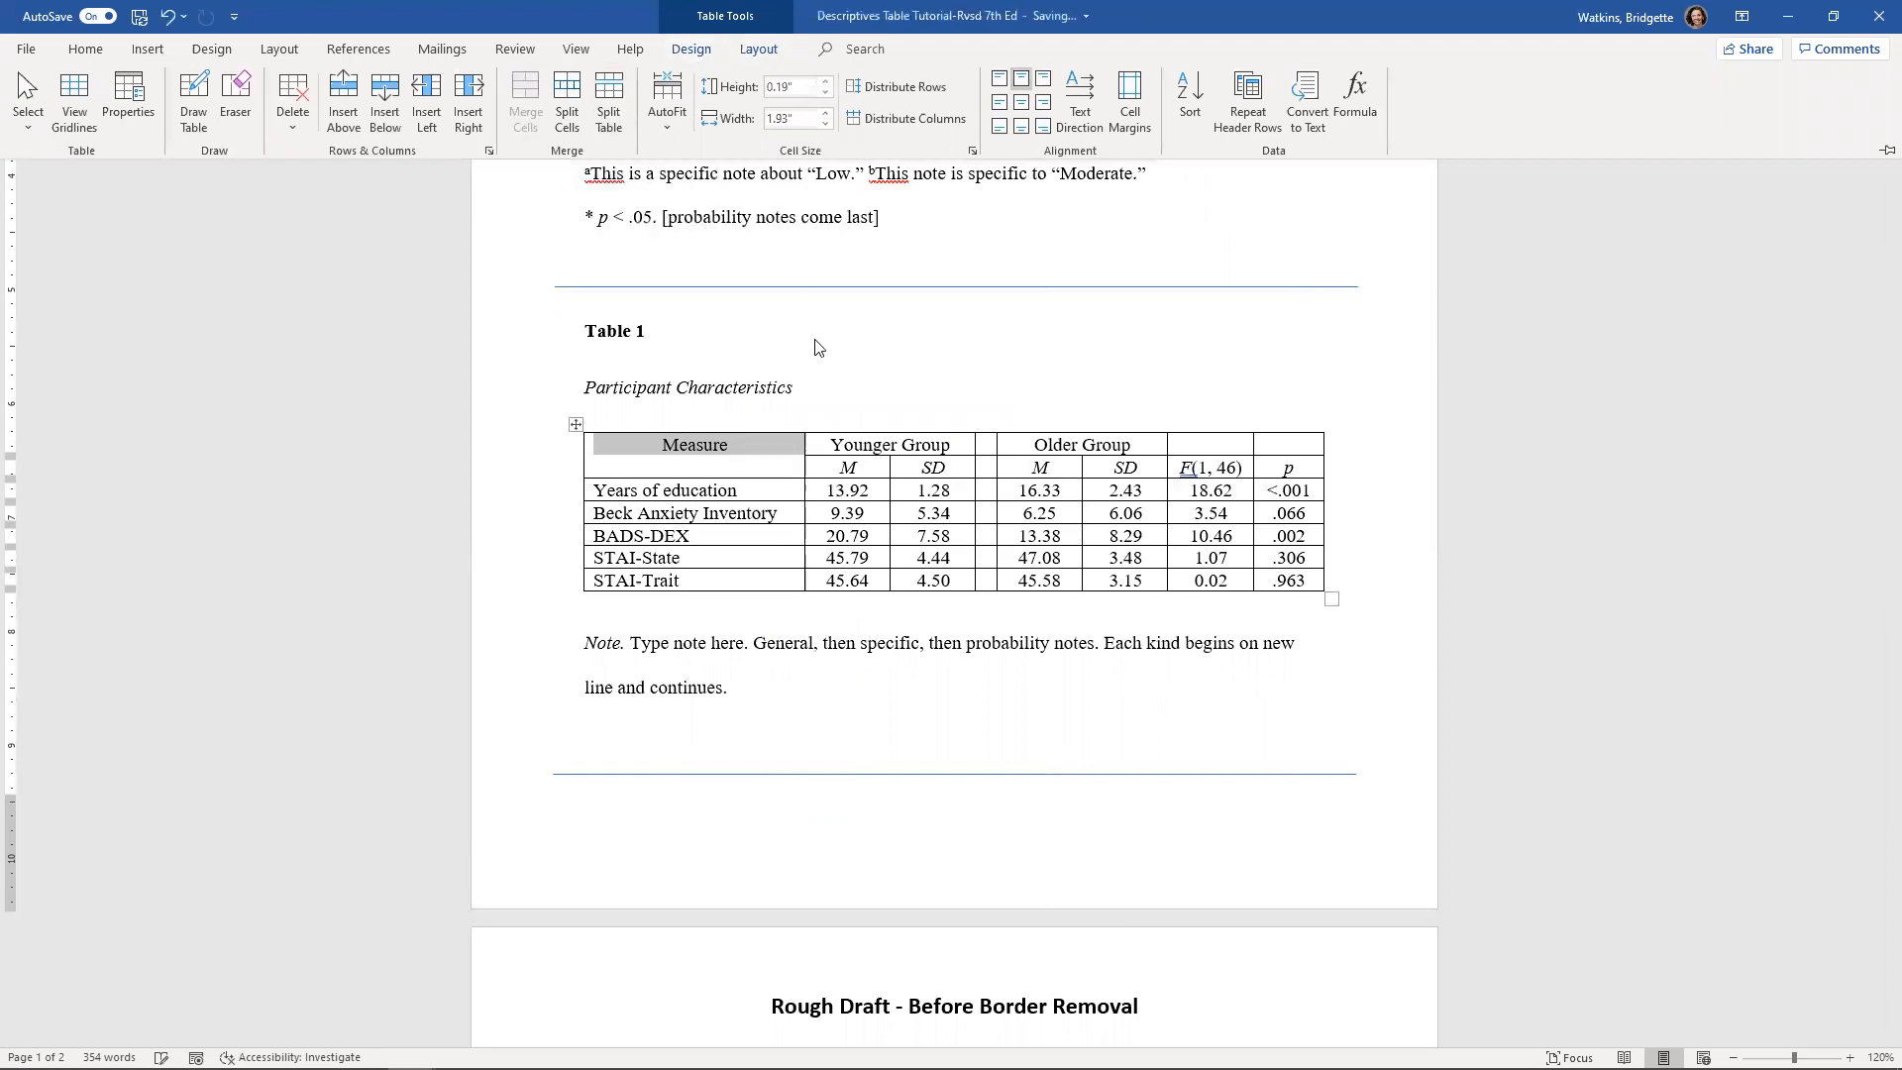
left_click(704, 470)
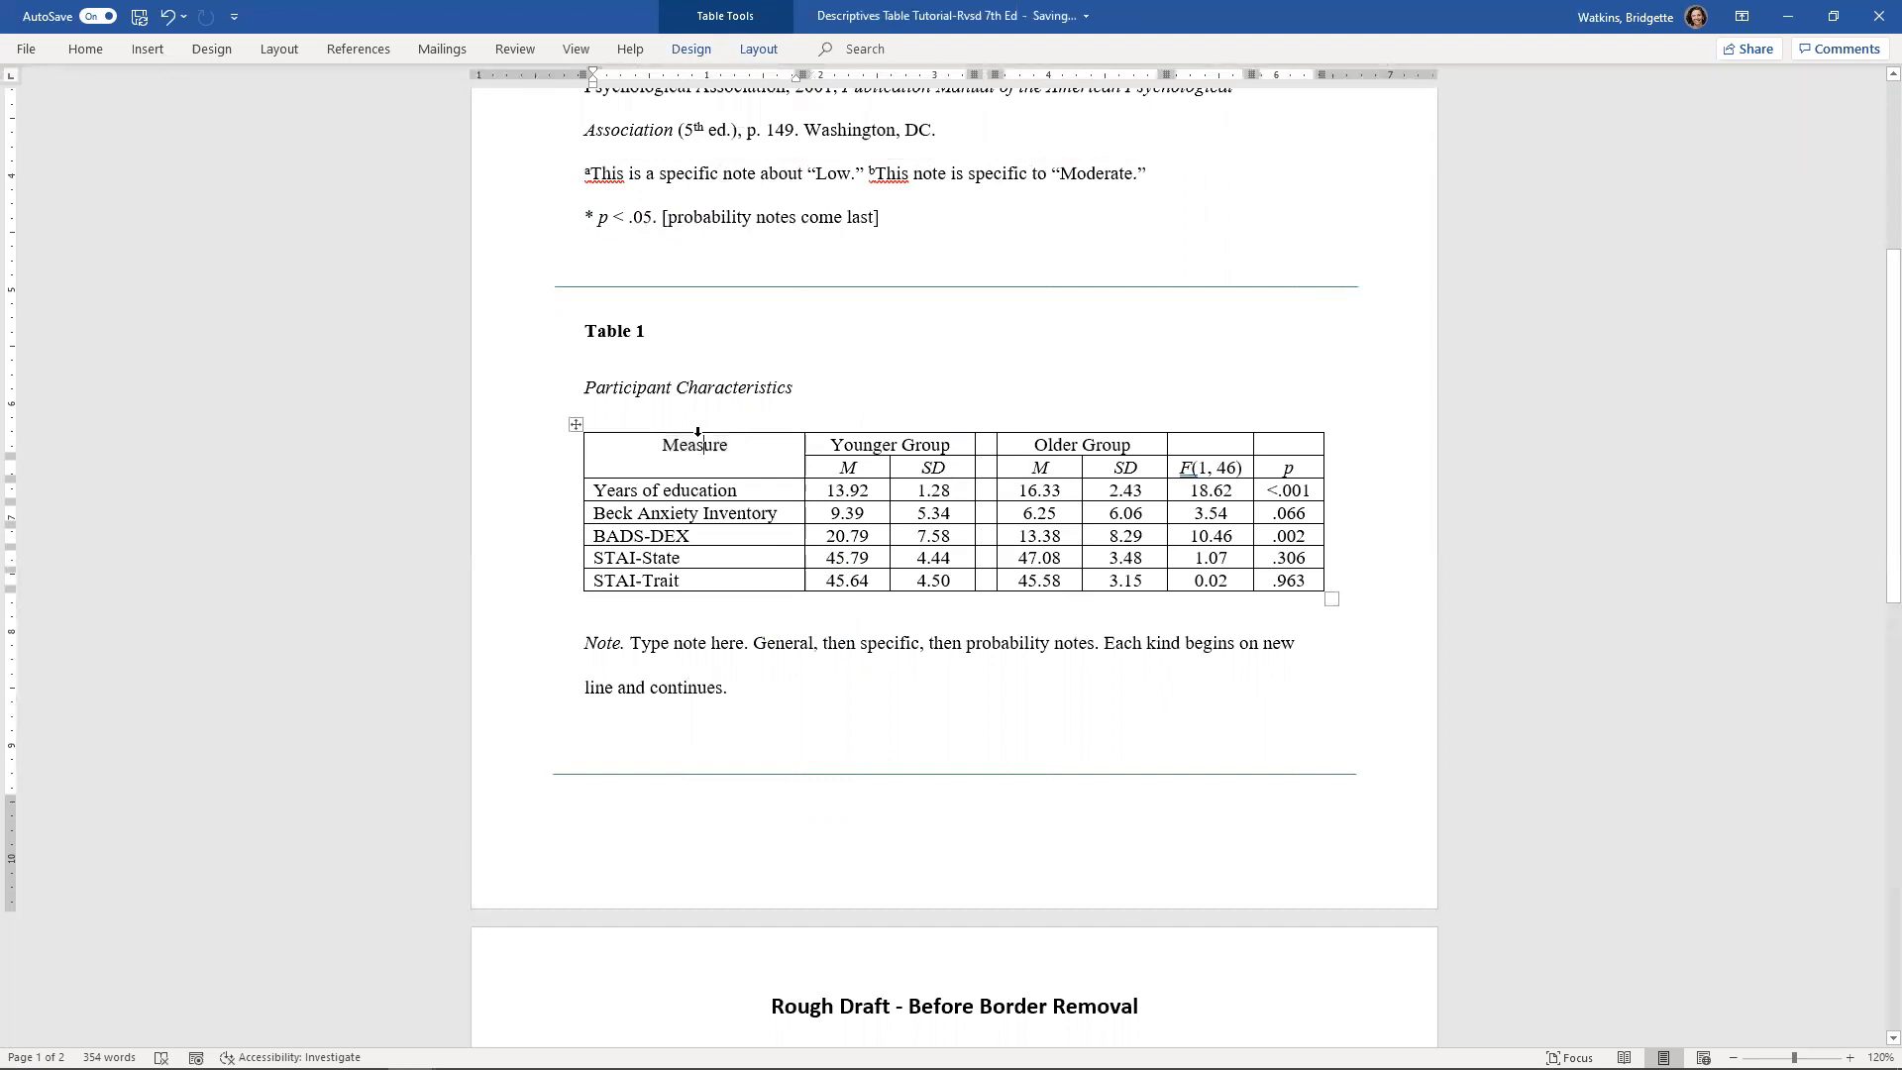
left_click(168, 21)
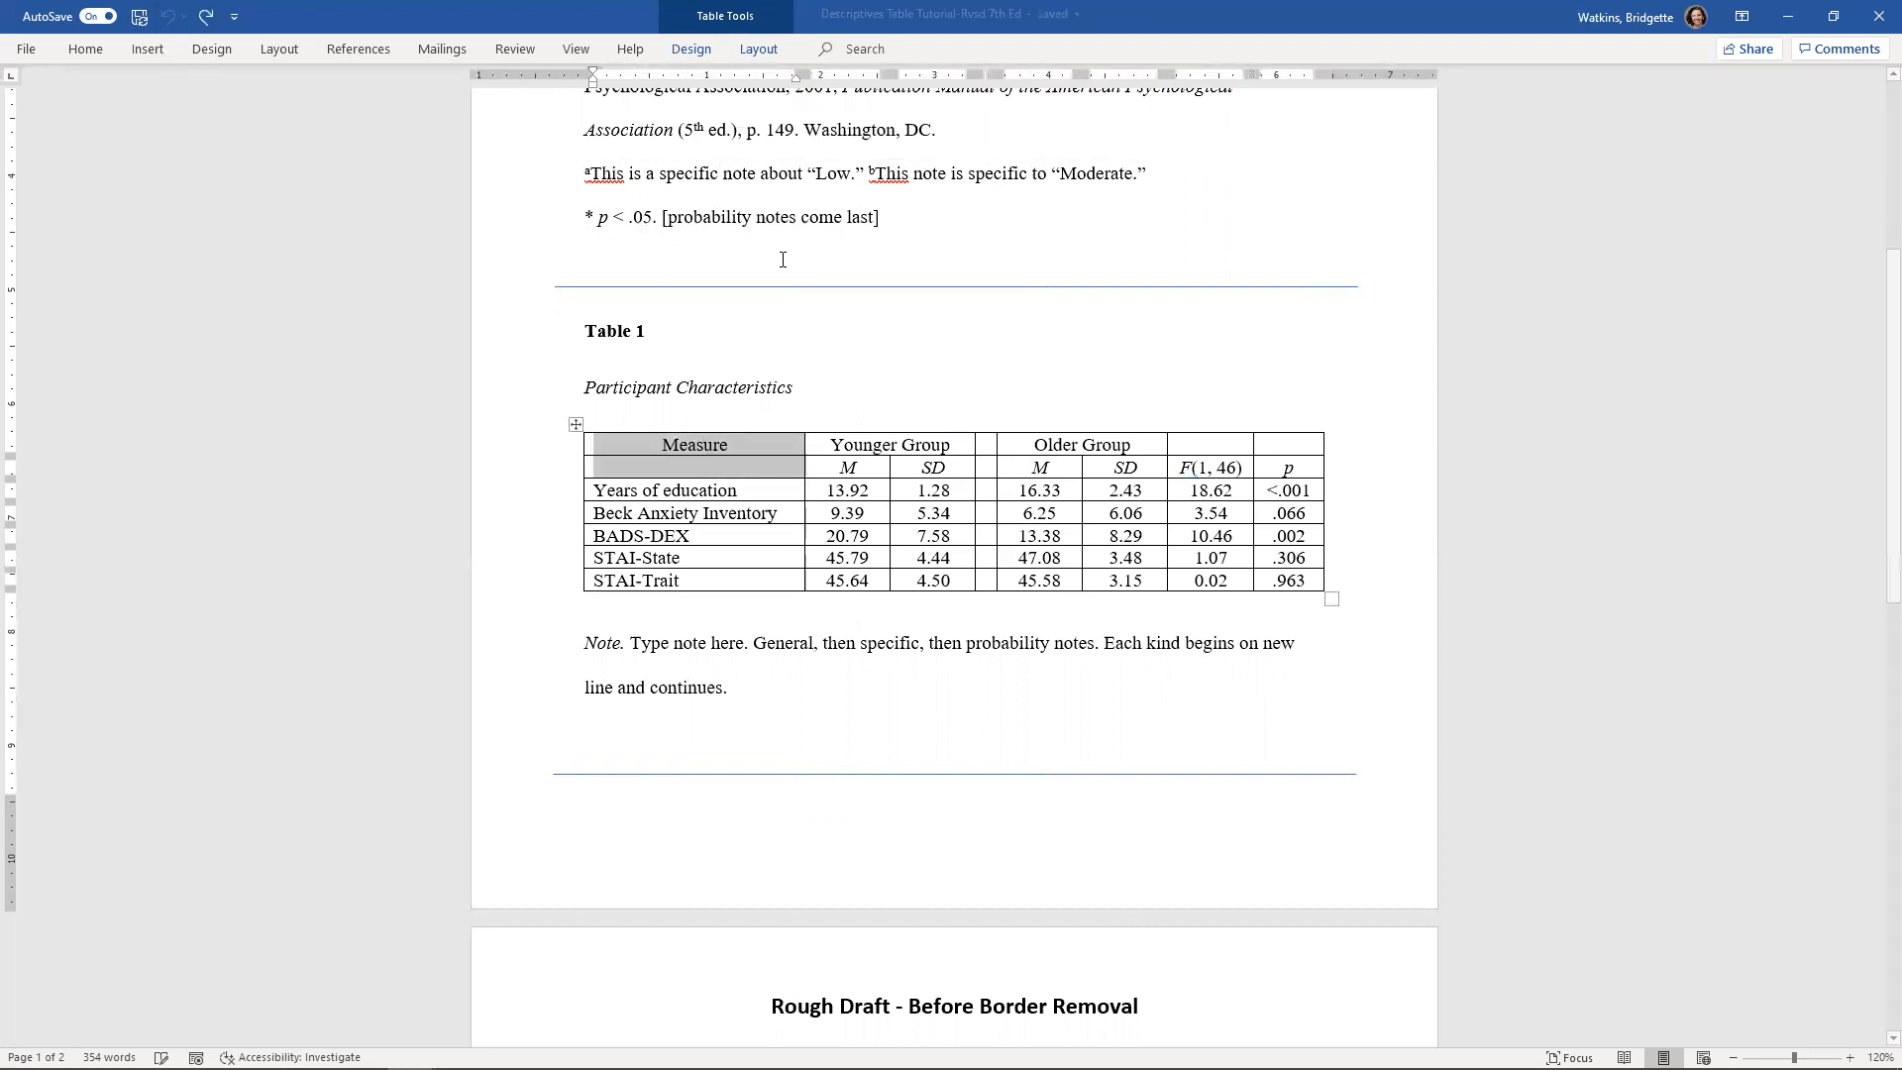
Examine the two heading rows of the Participant Characteristics table, including the group headings and their M and SD subheadings
left_click(864, 445)
left_click(809, 445)
left_click_drag(1016, 446, 1132, 445)
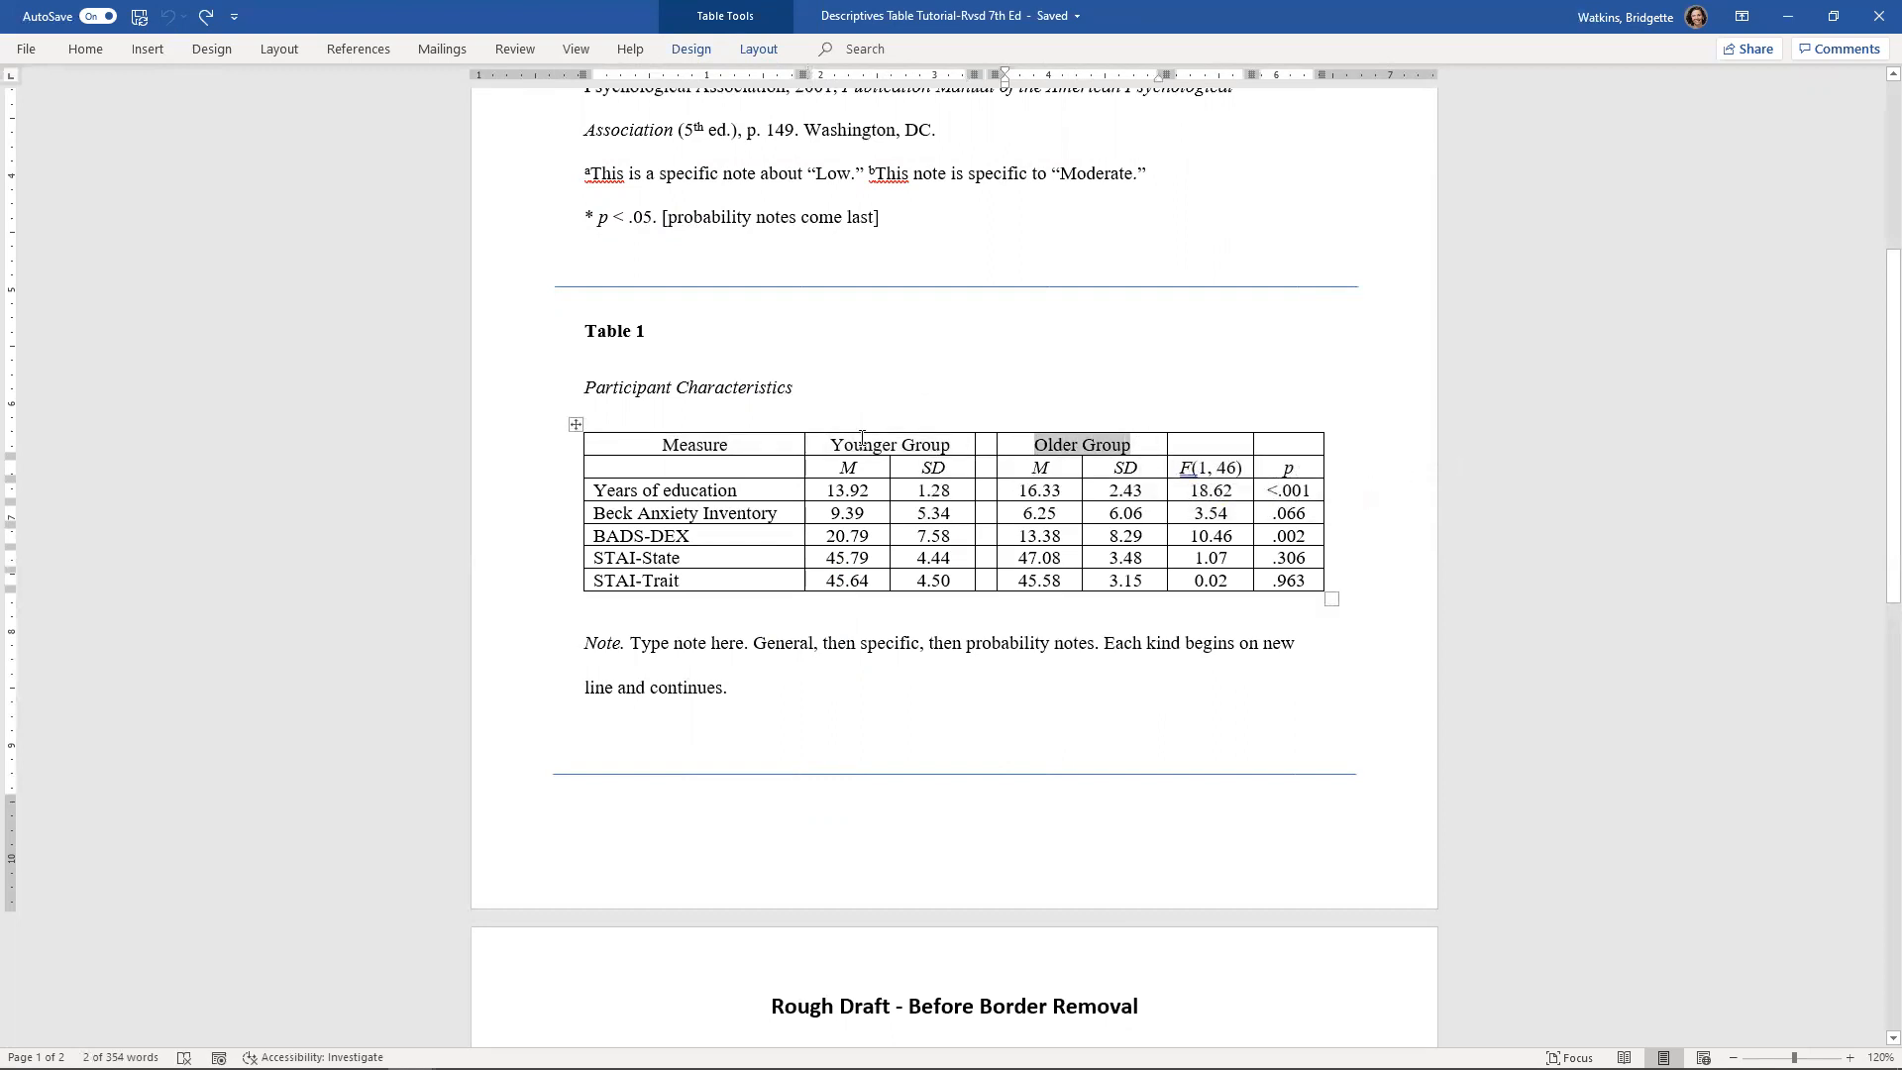
left_click(821, 407)
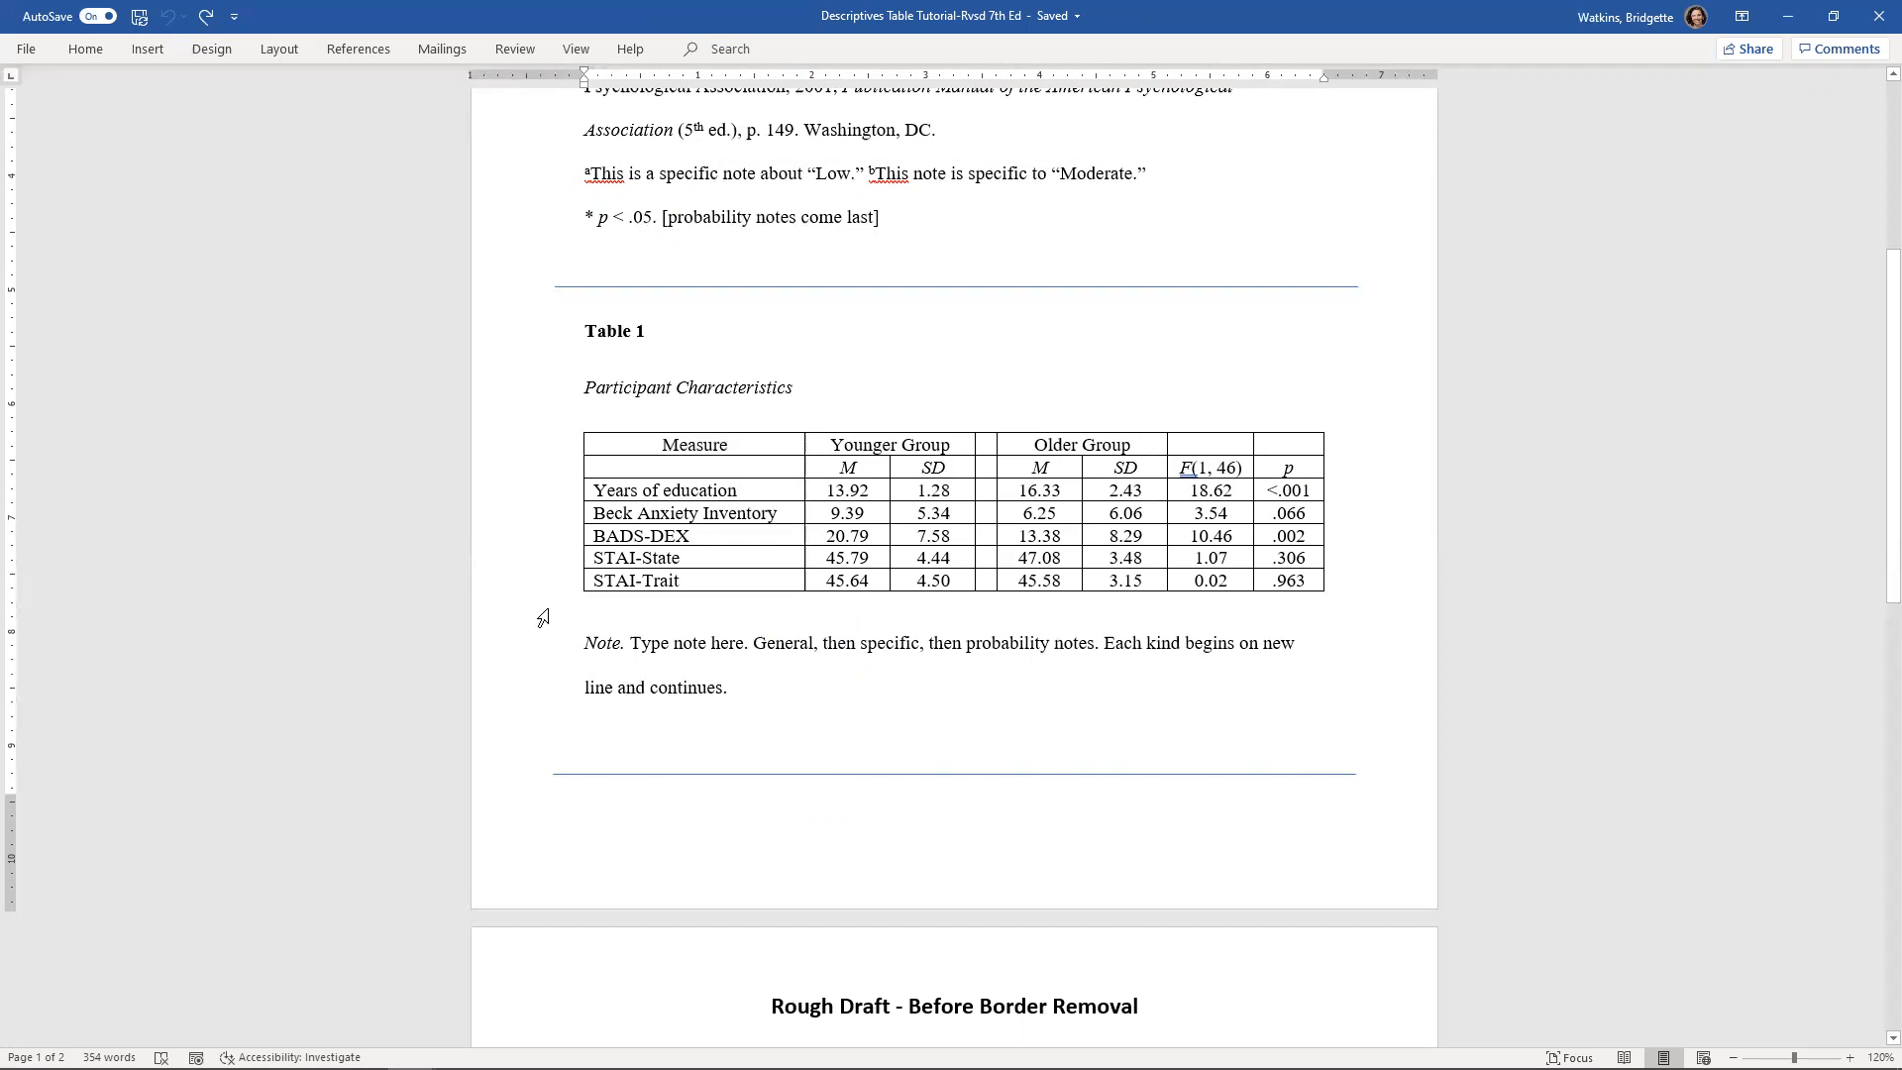
left_click(578, 470)
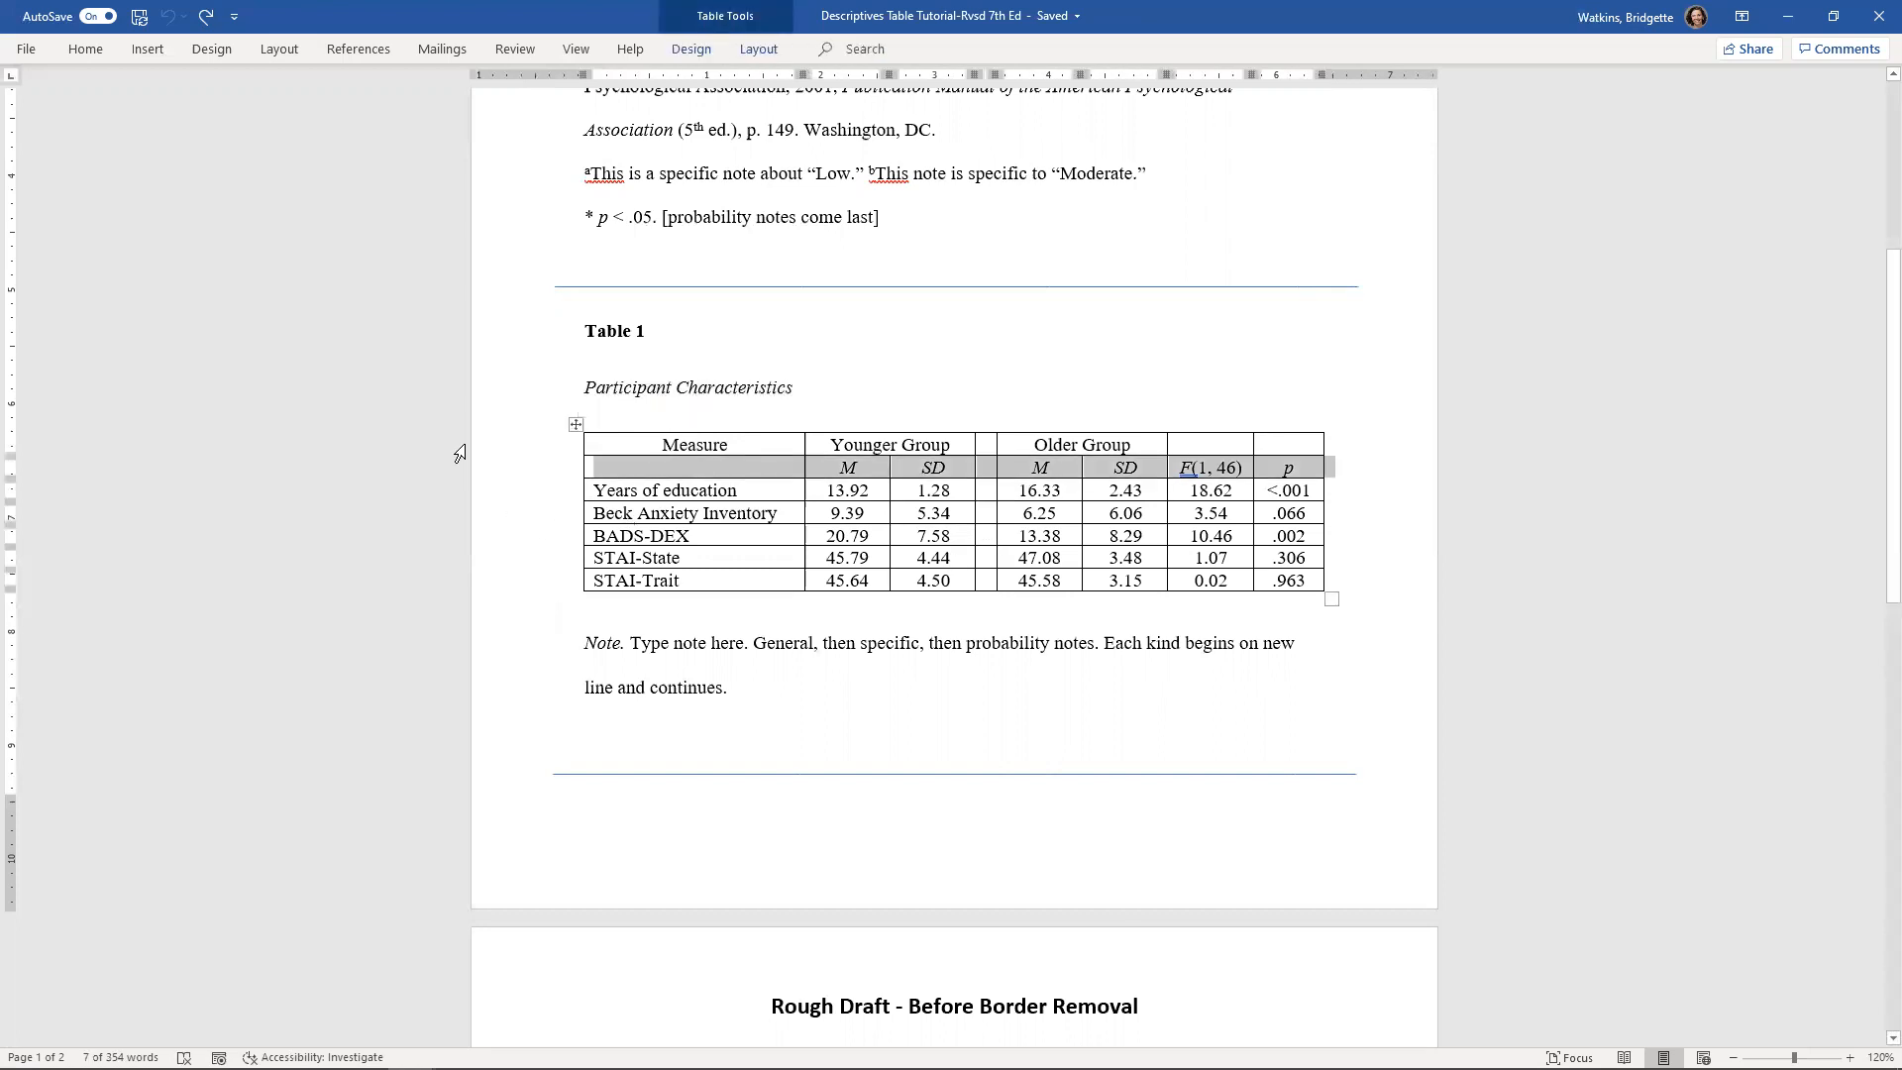
left_click(527, 446)
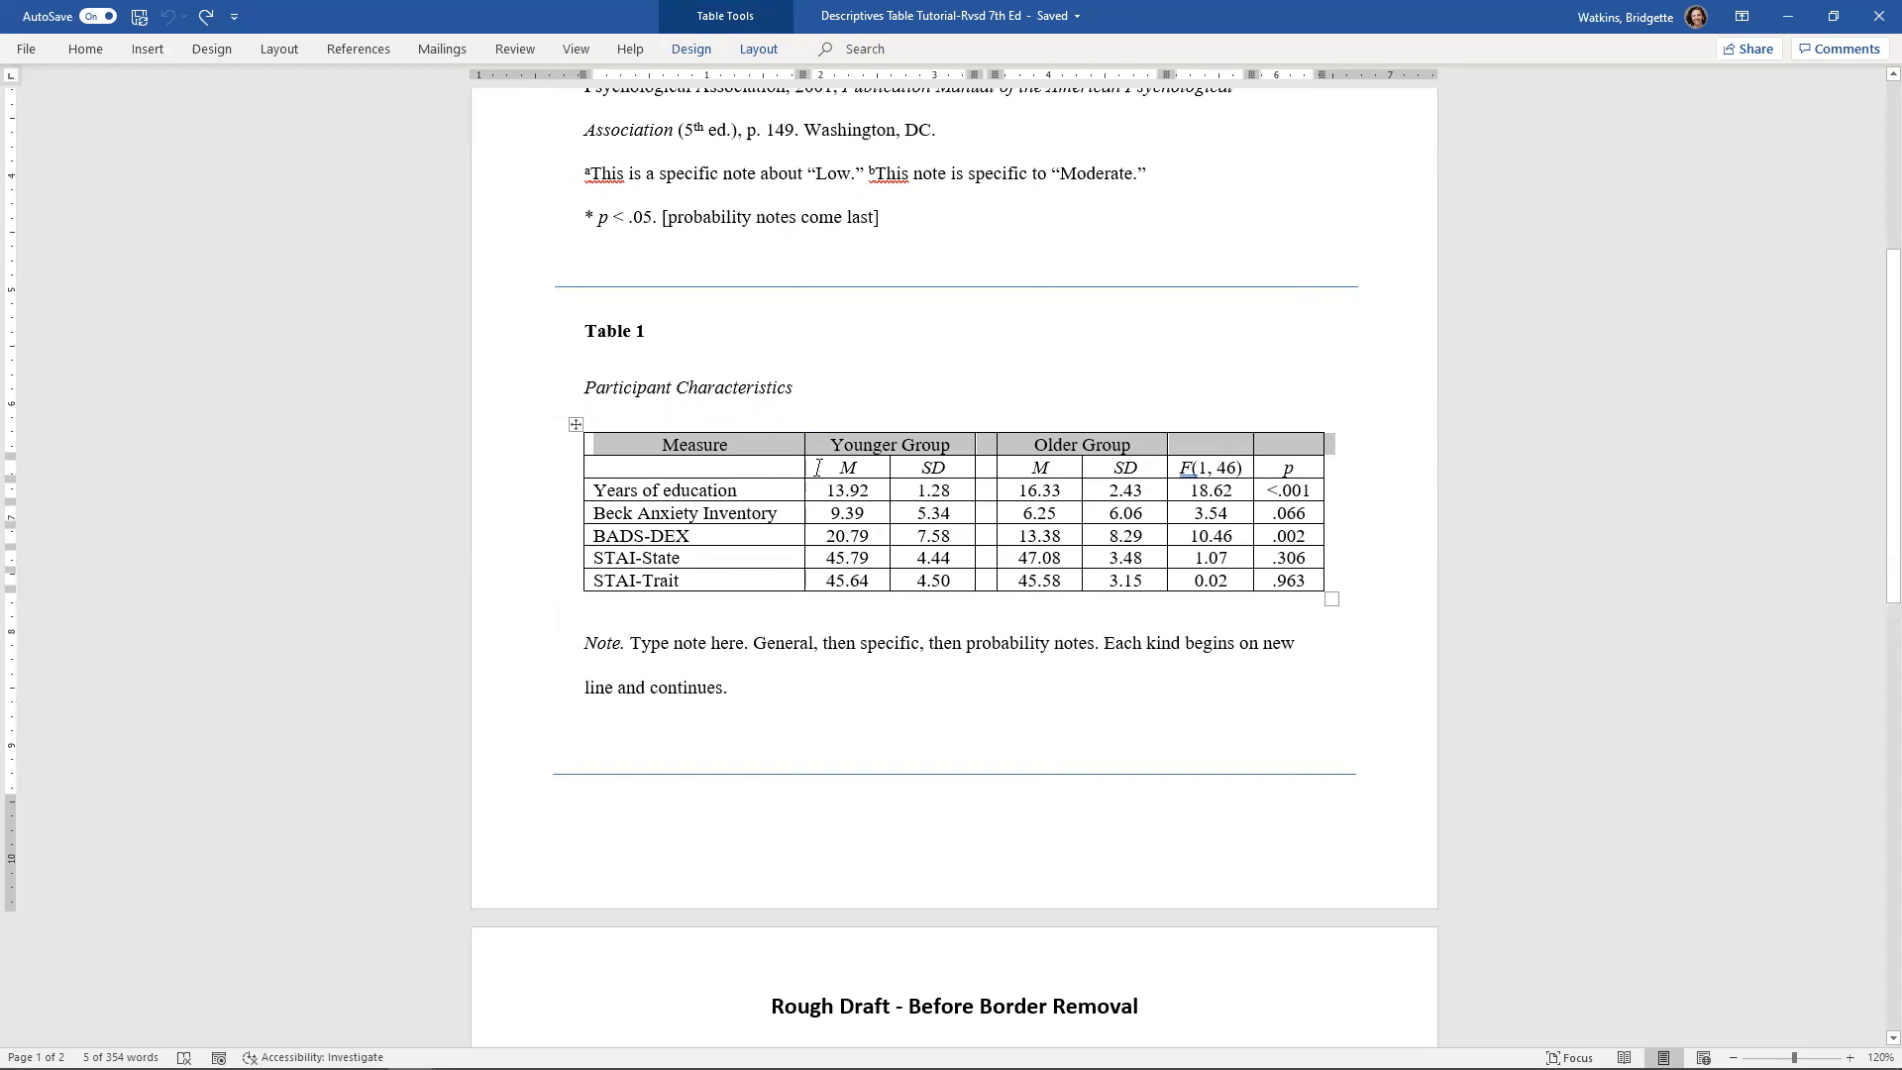
left_click(917, 468)
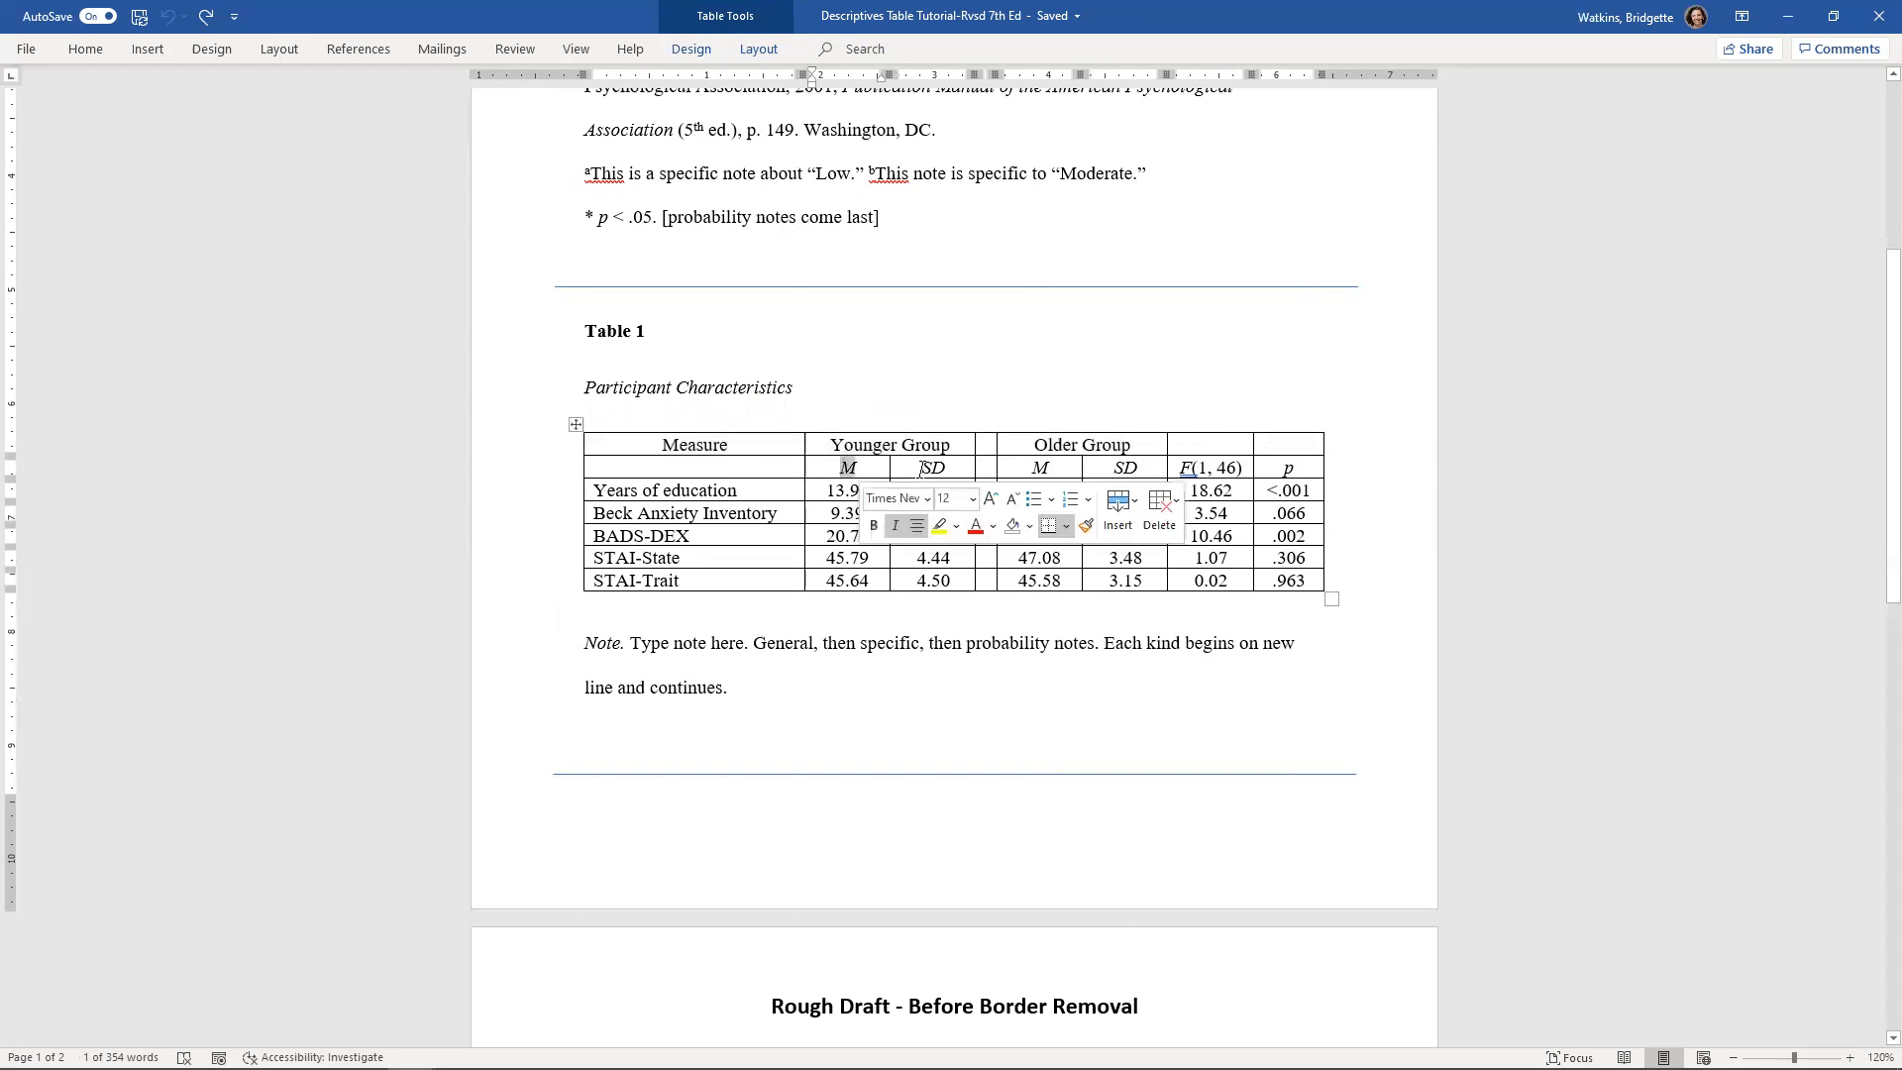
left_click_drag(917, 467, 1052, 468)
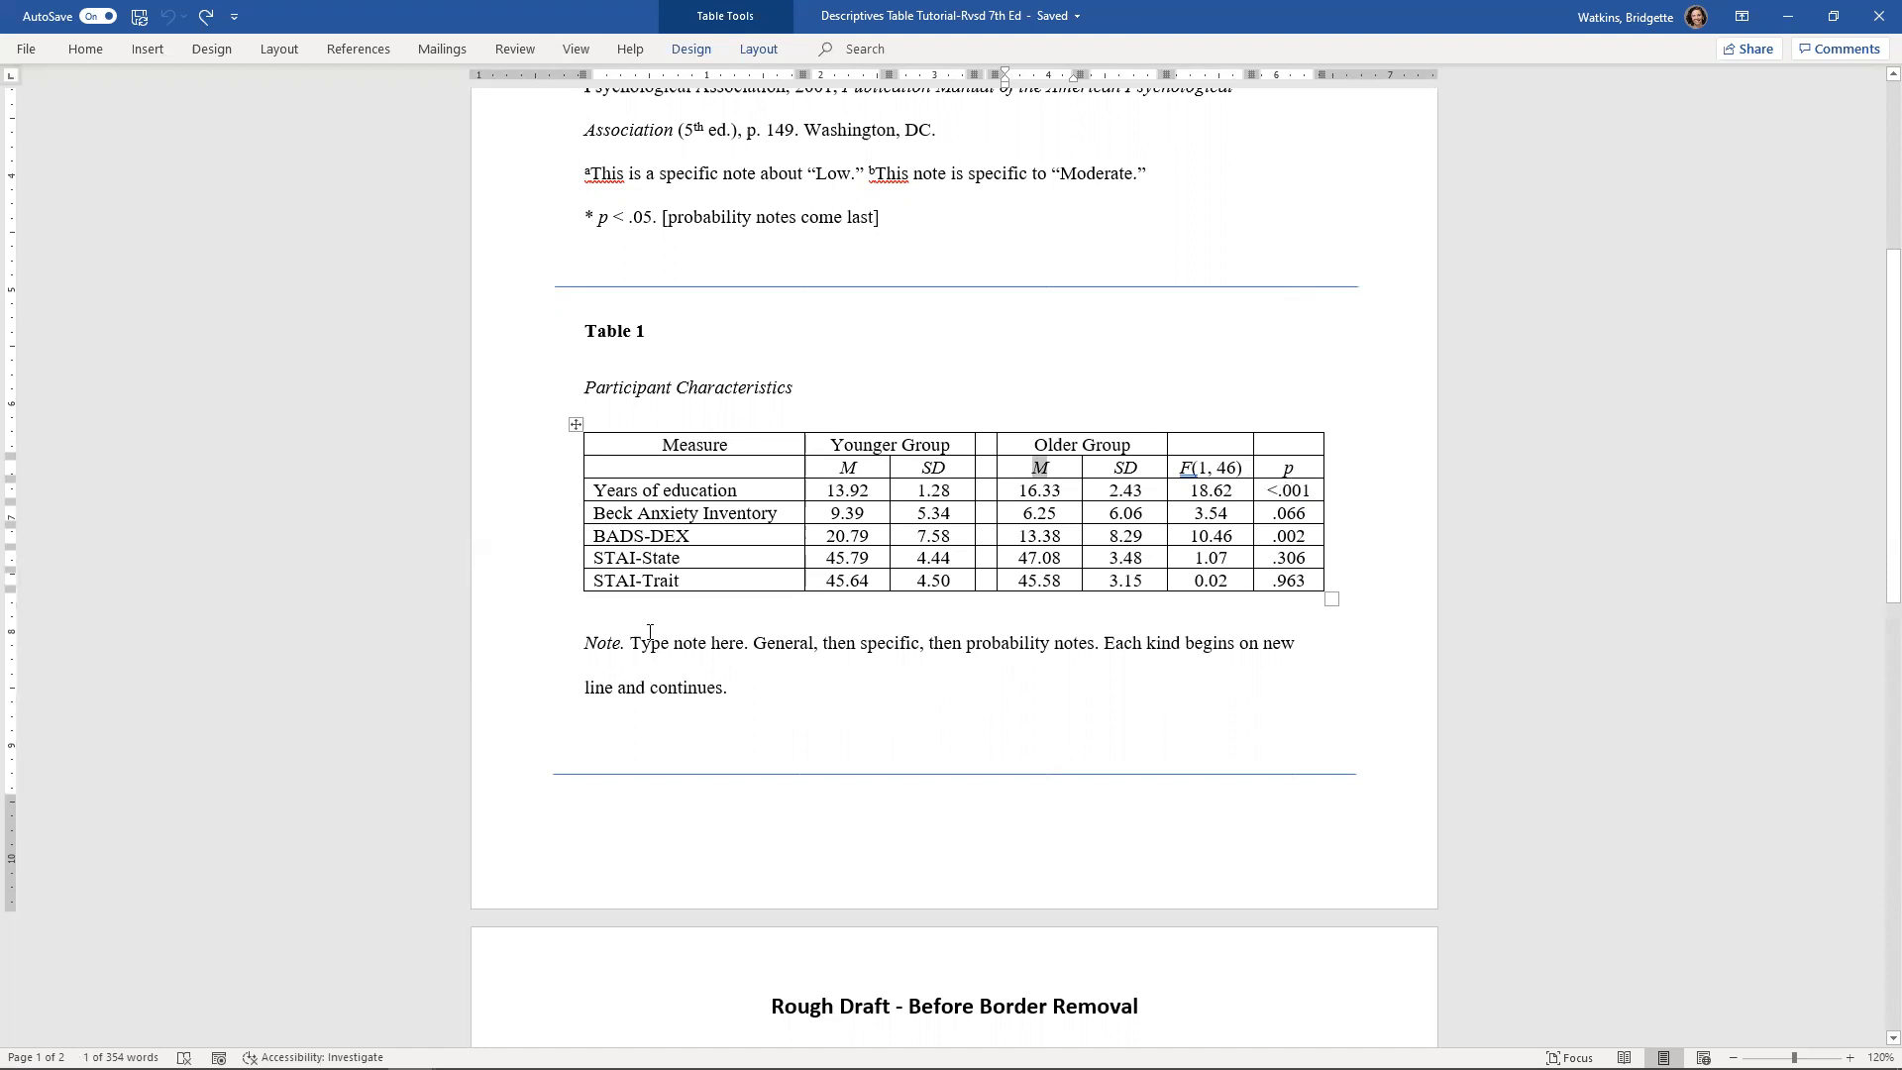
left_click(583, 447)
key("ctrl+a")
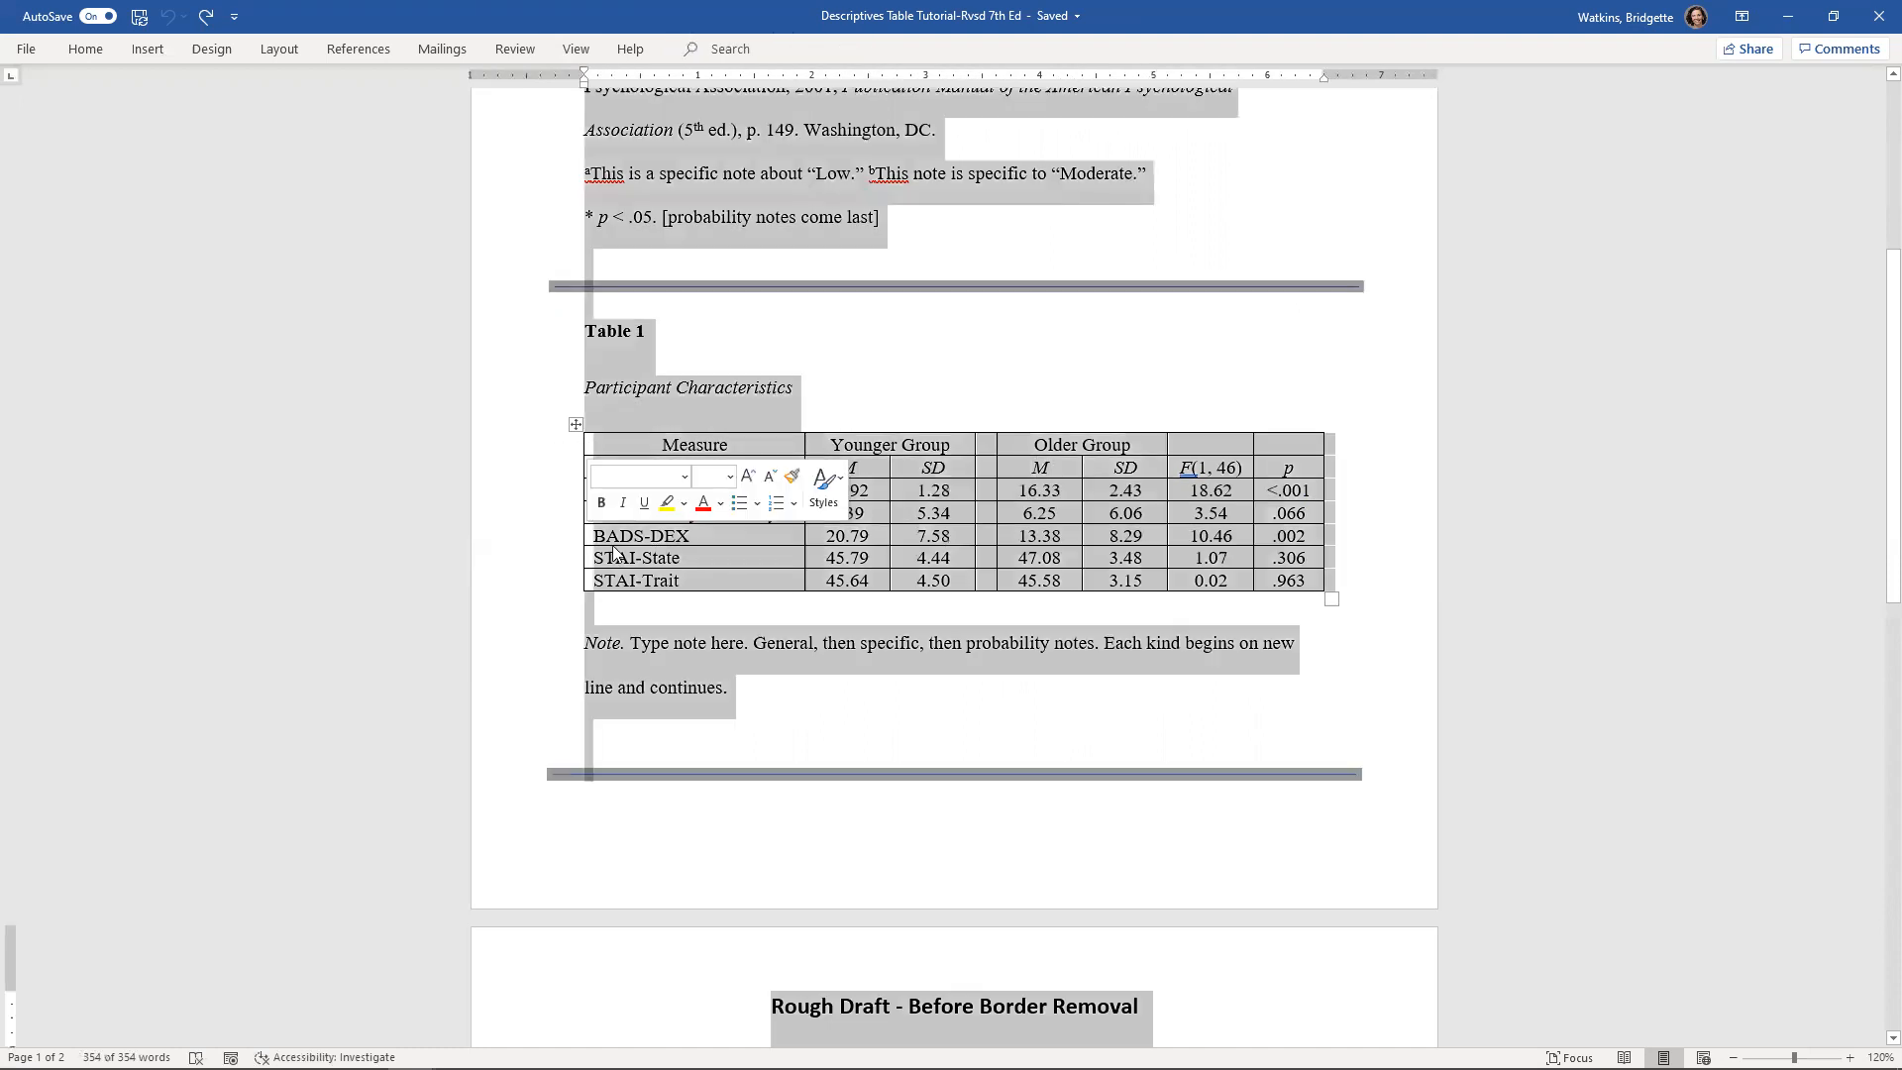
left_click(741, 773)
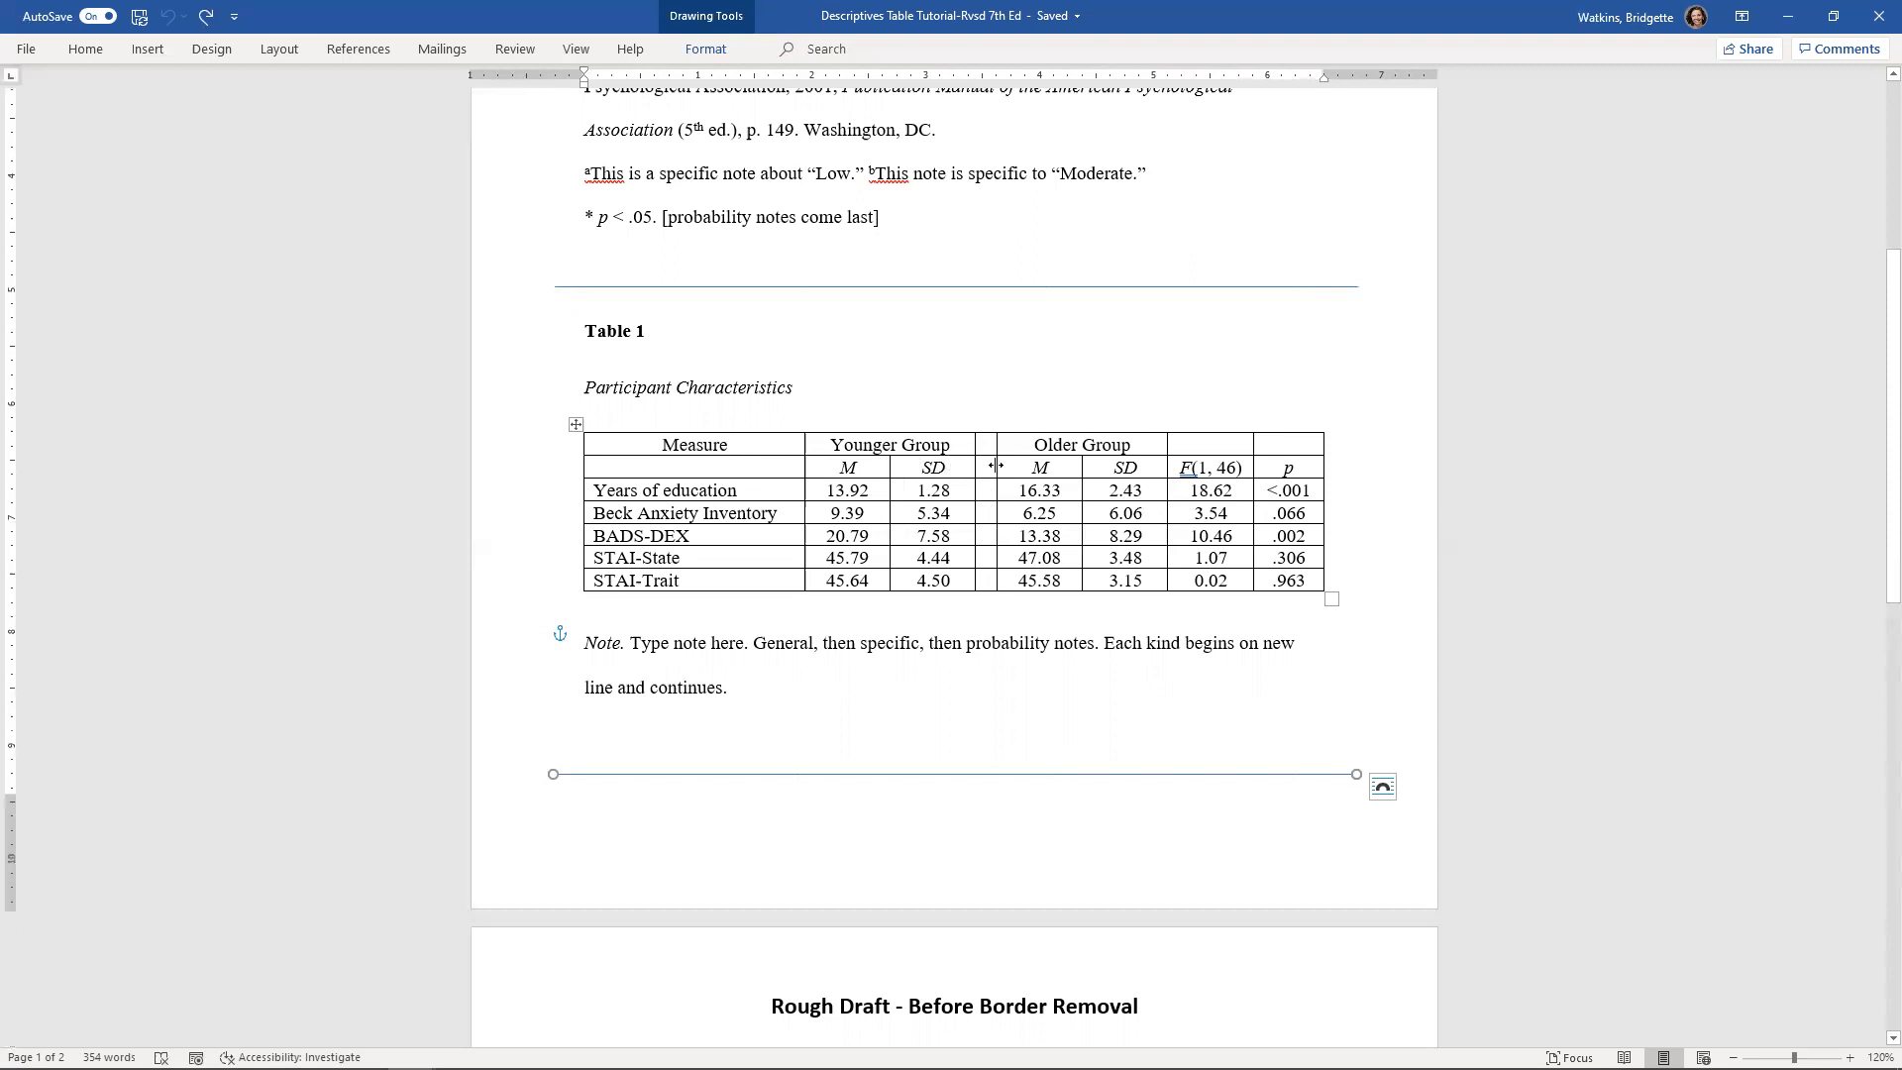
Remove all borders from the entire Participant Characteristics table on the first page
left_click(1082, 468)
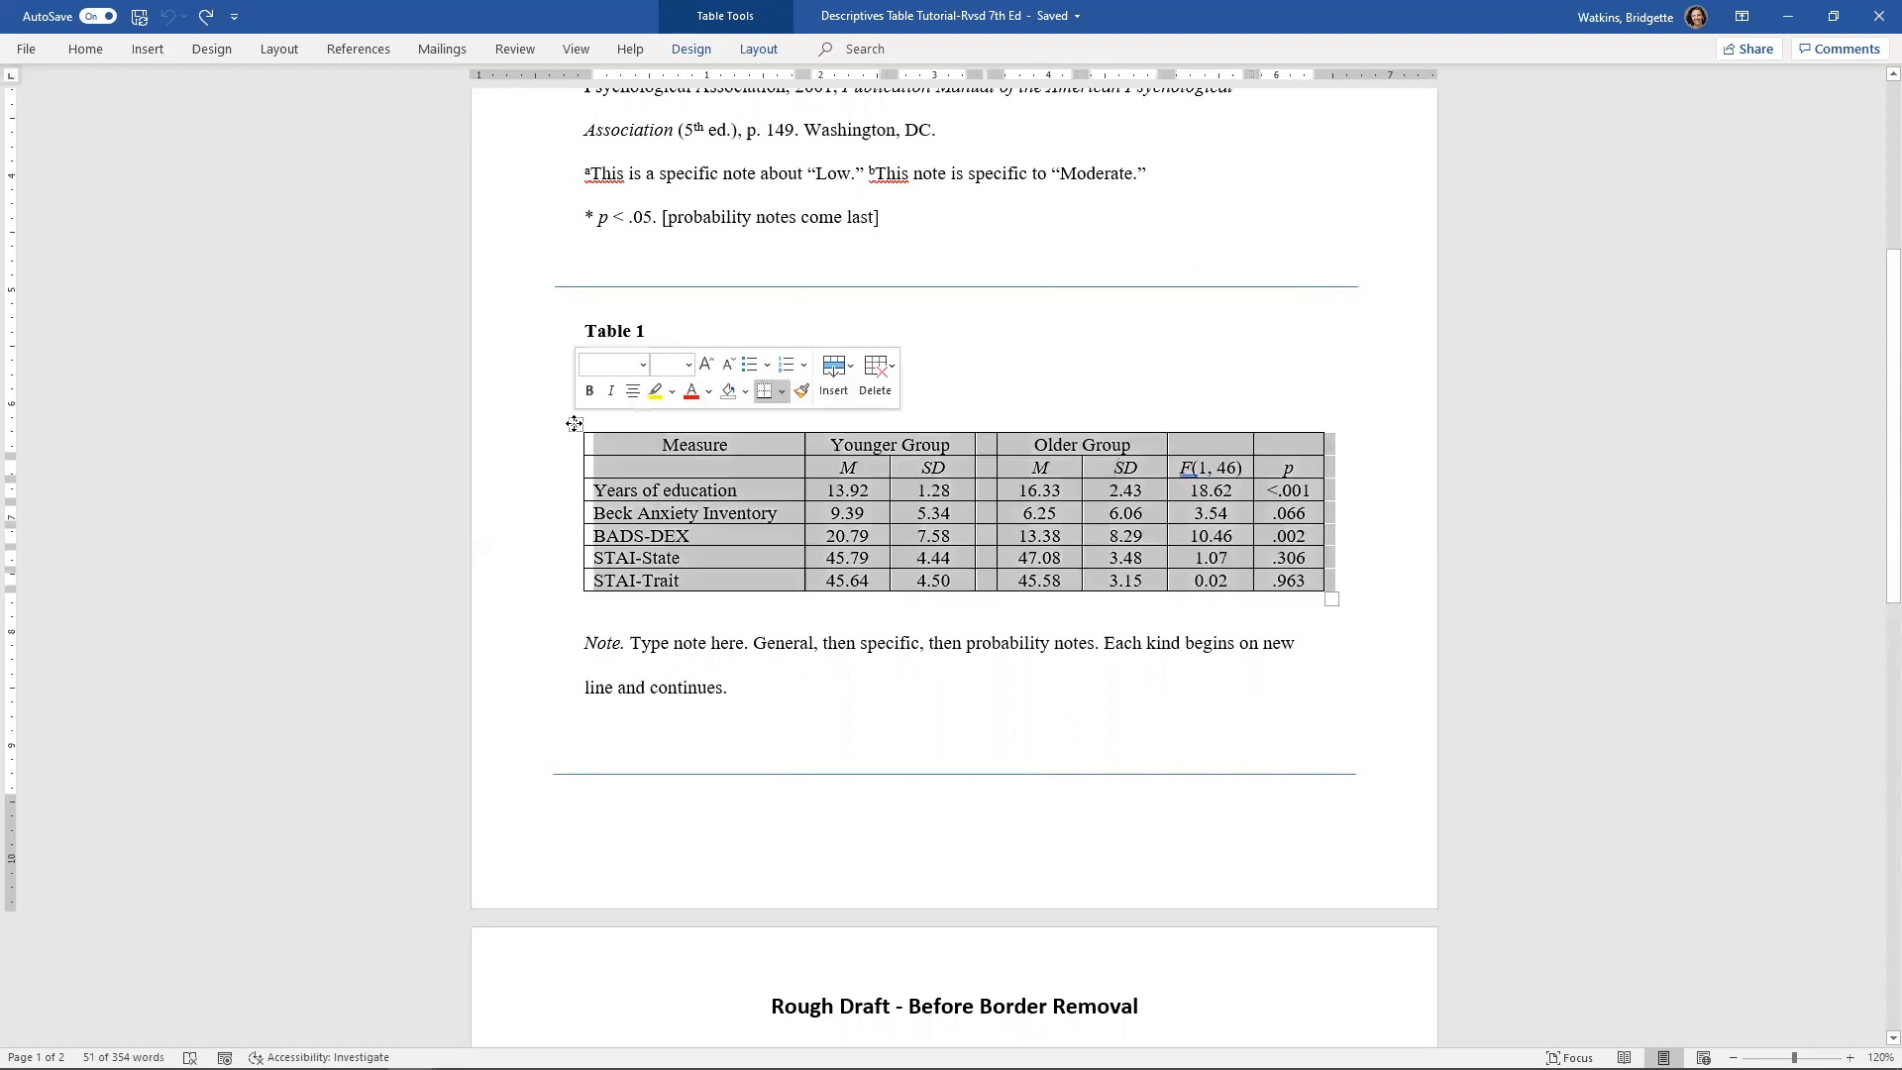
left_click(780, 393)
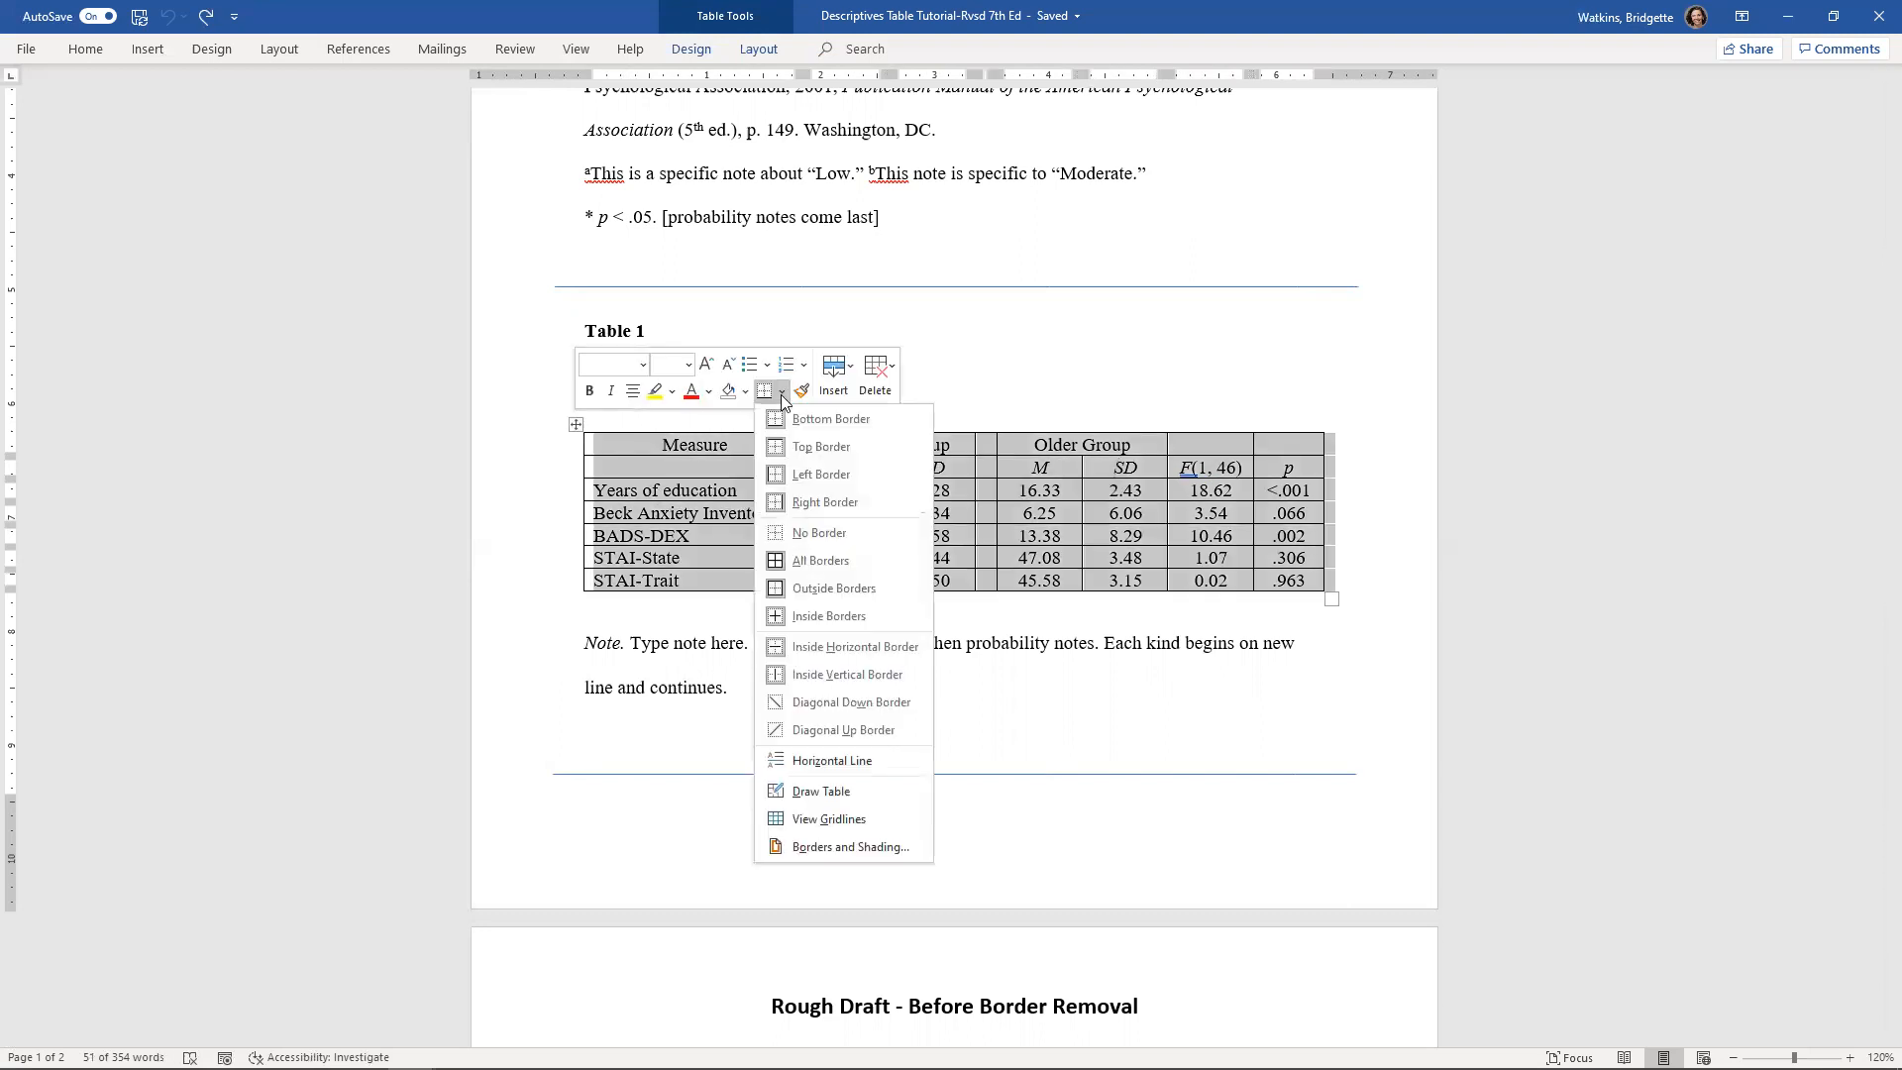
left_click(816, 530)
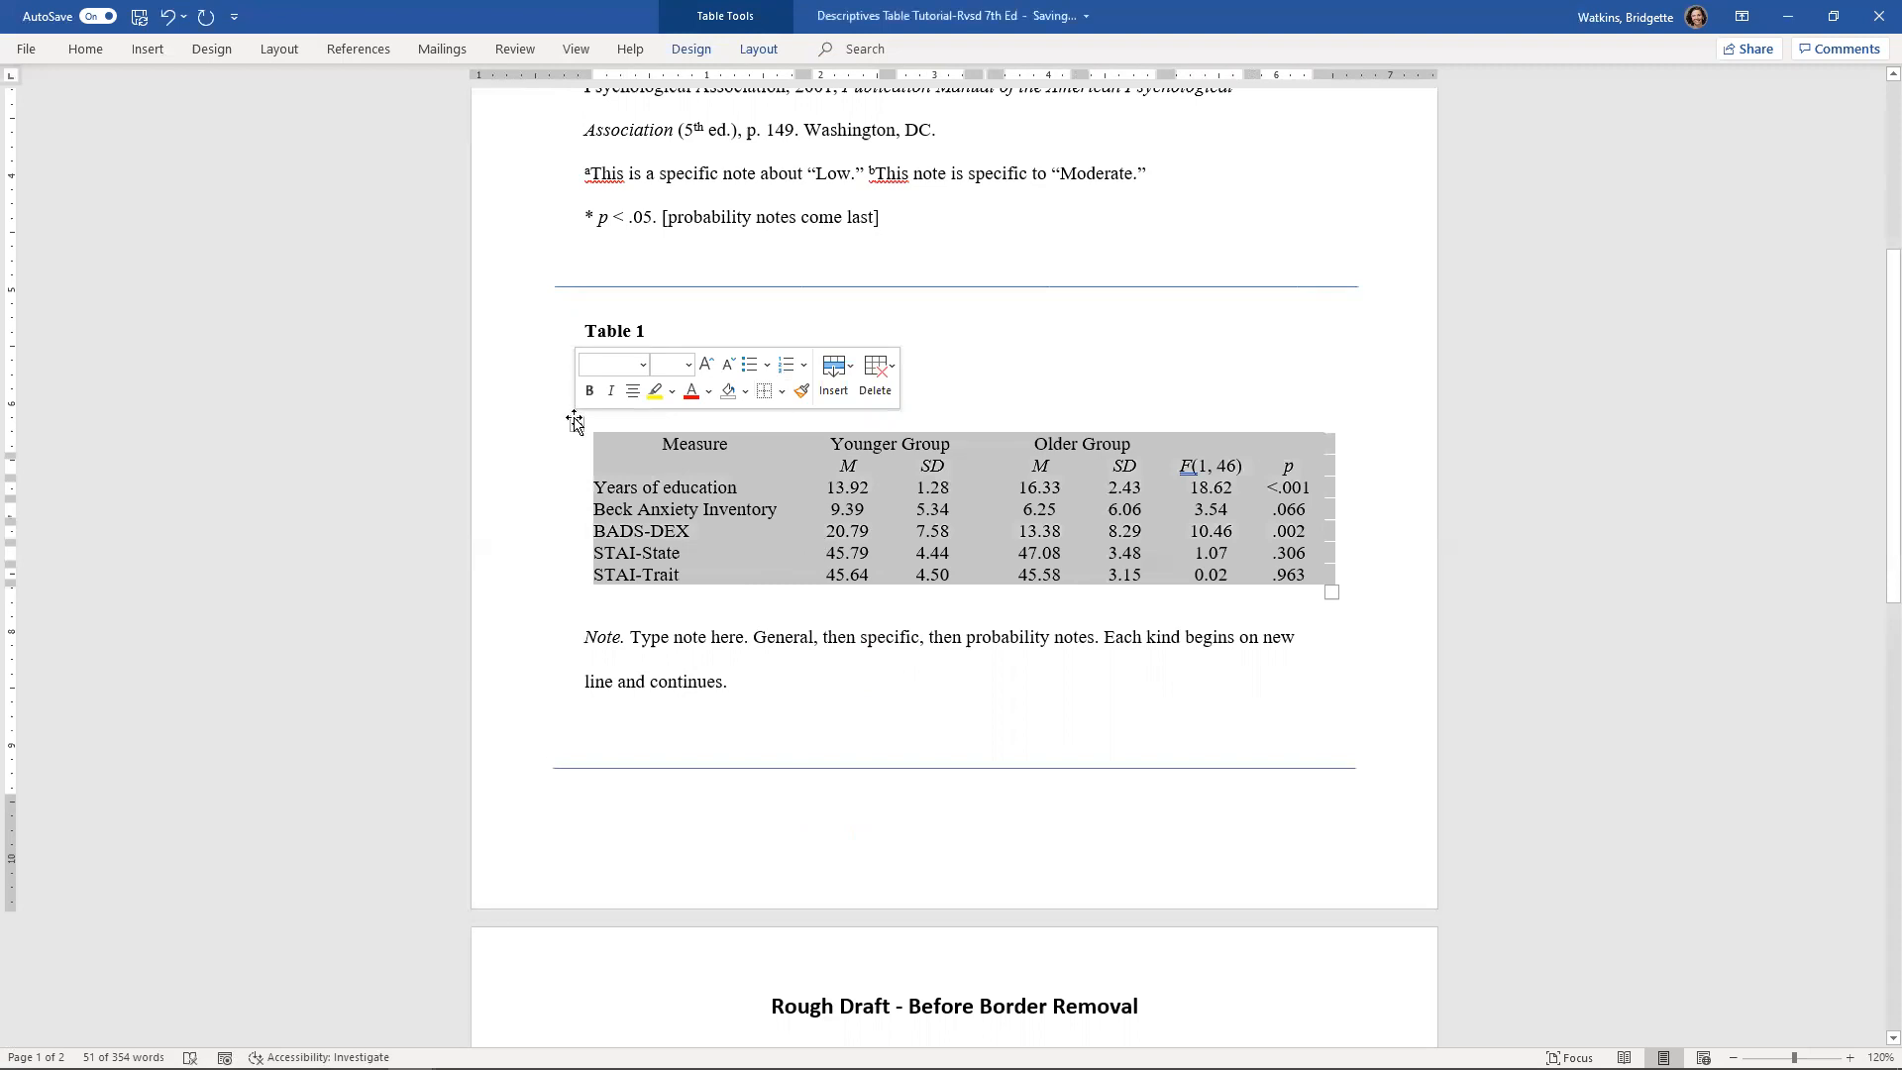
Apply bottom and top borders to the outer edges of the borderless Participant Characteristics table
left_click(781, 392)
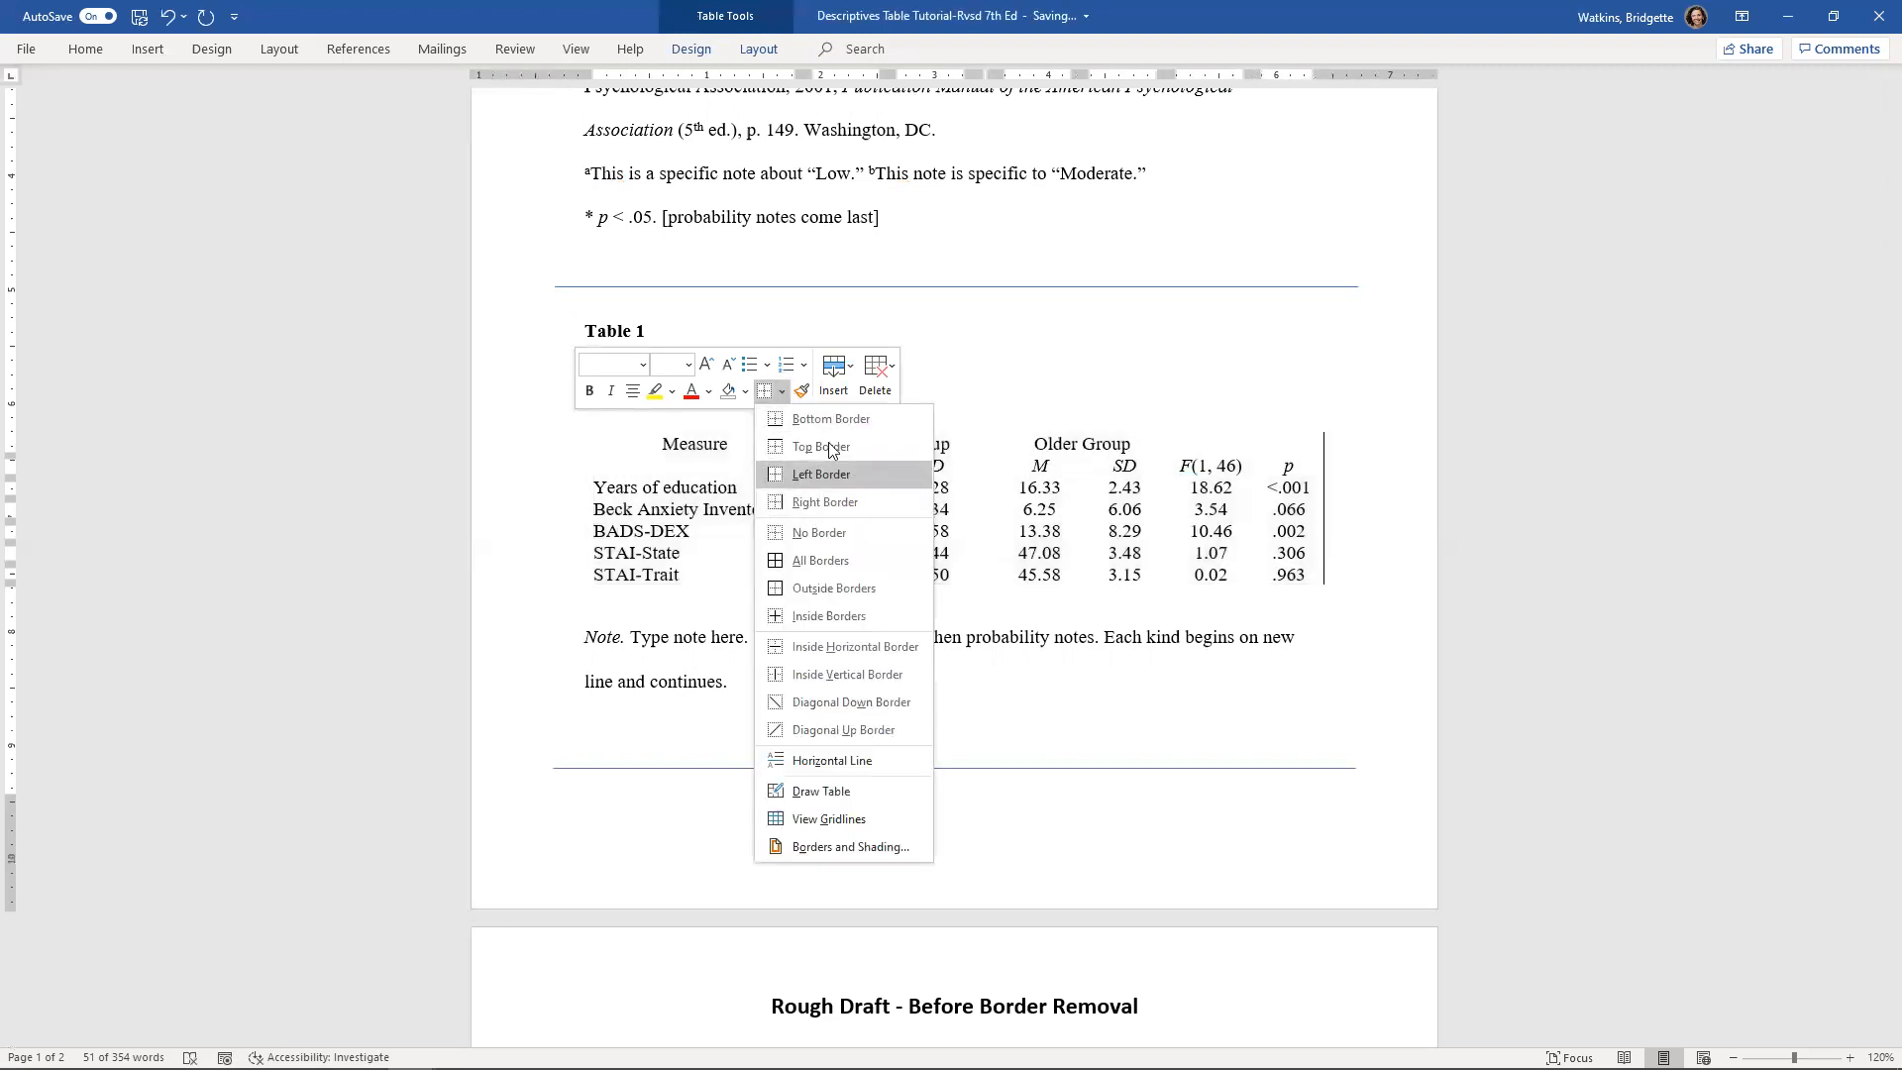
left_click(832, 418)
left_click(782, 392)
left_click(821, 446)
left_click(840, 671)
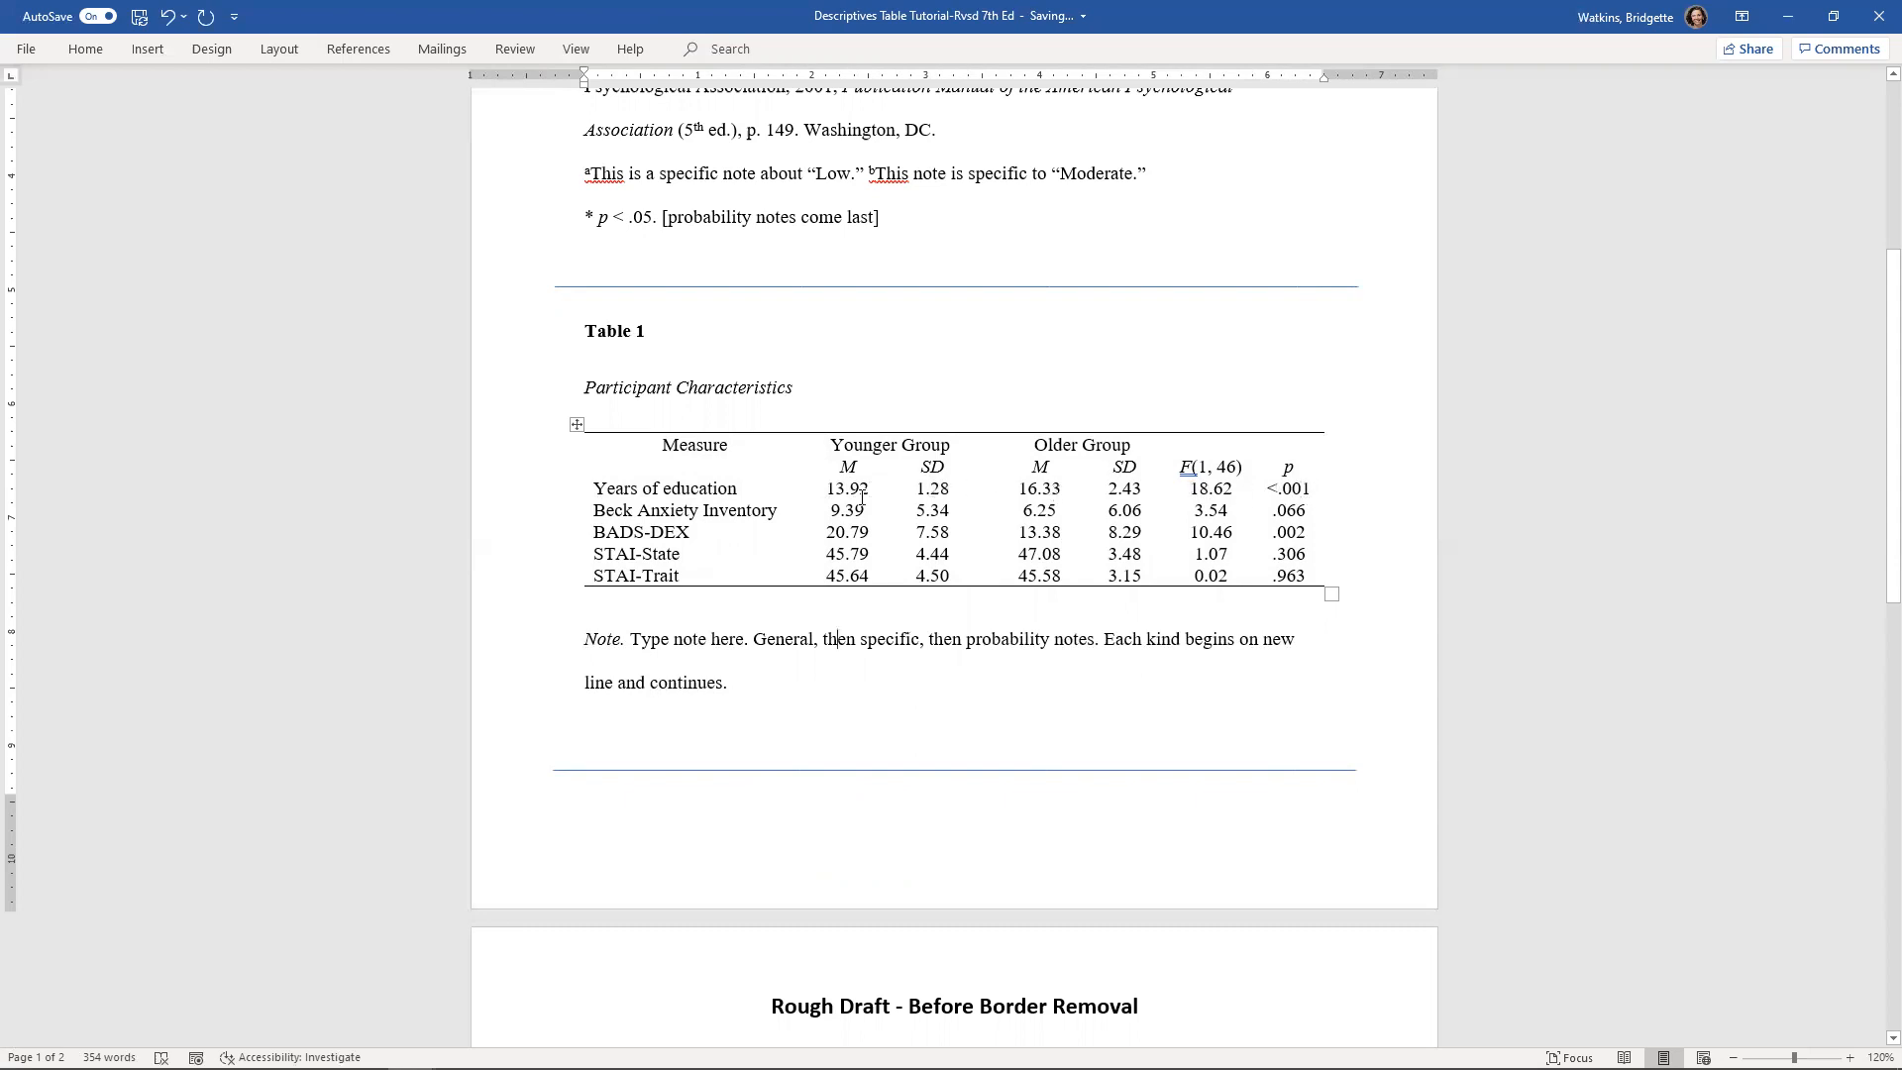
Separate the column headings from the data by giving the Years of education row a top border
left_click(580, 495)
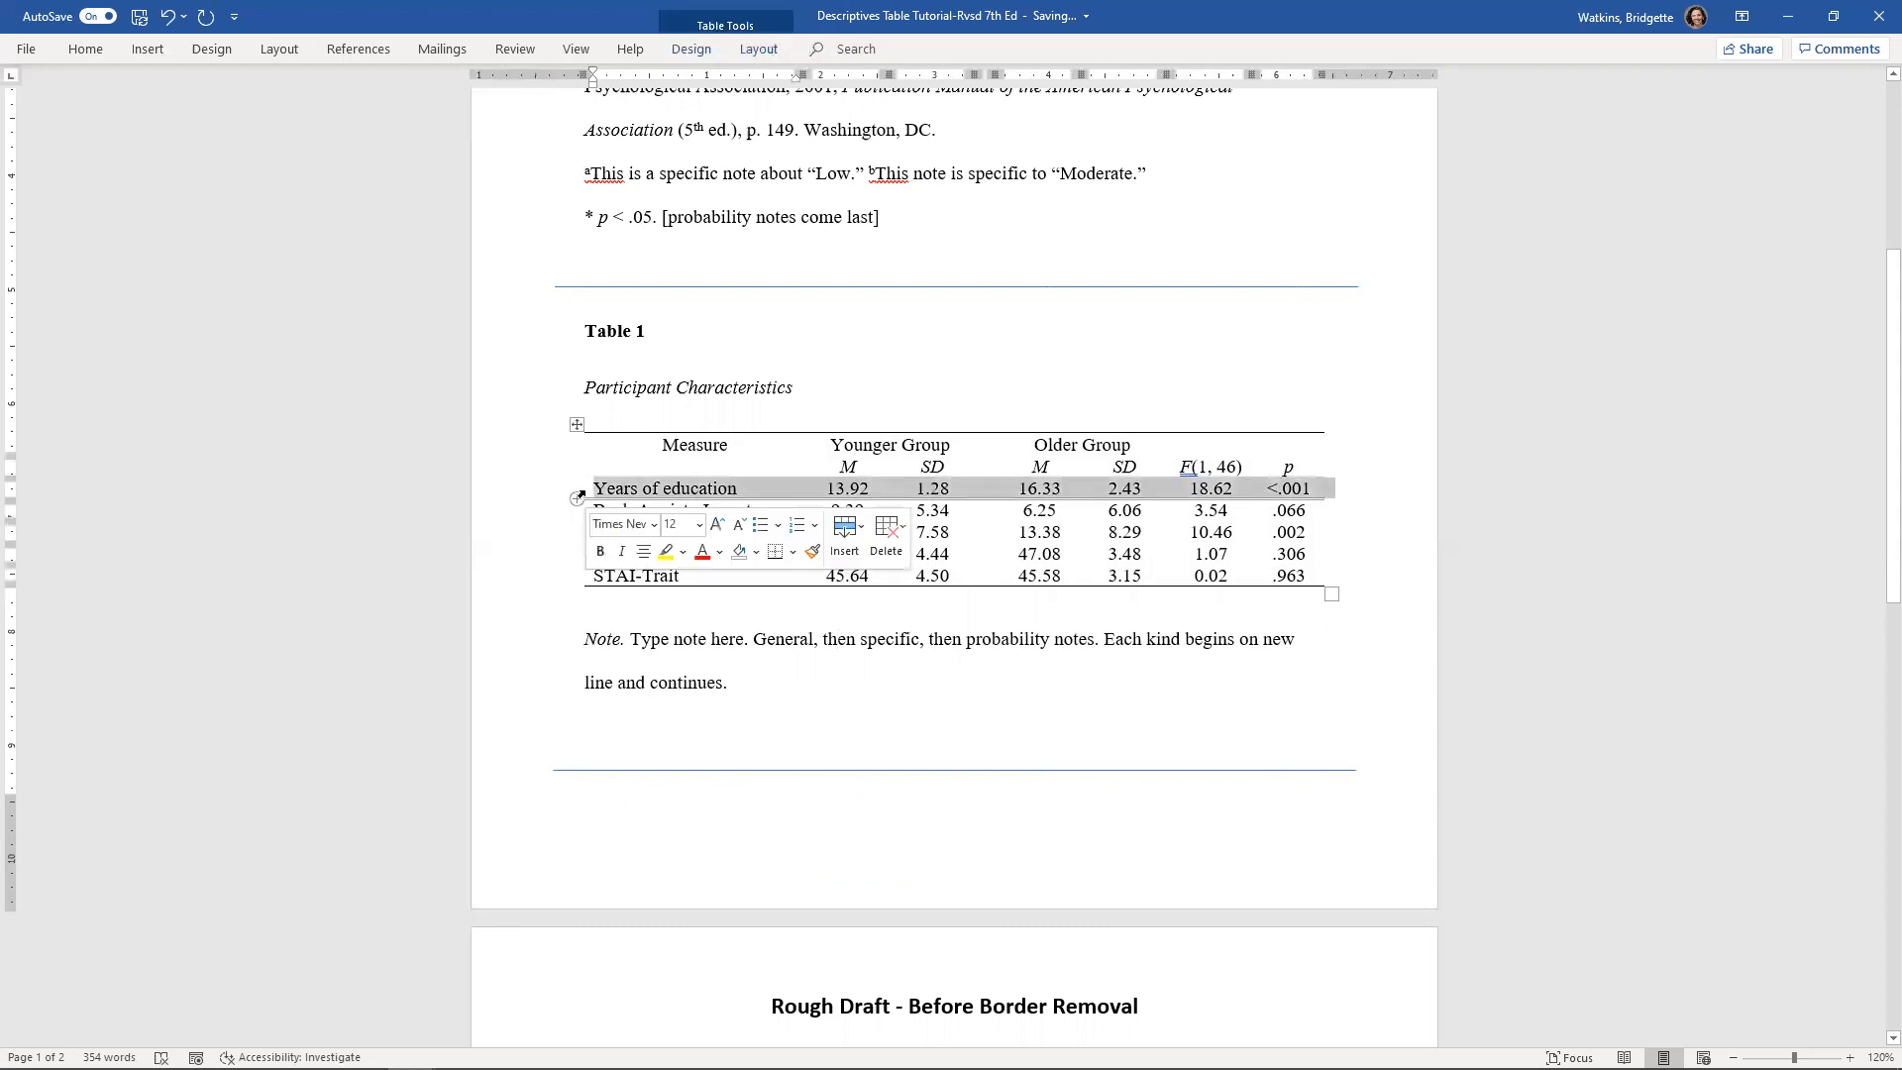
left_click(794, 559)
left_click(808, 624)
left_click(855, 746)
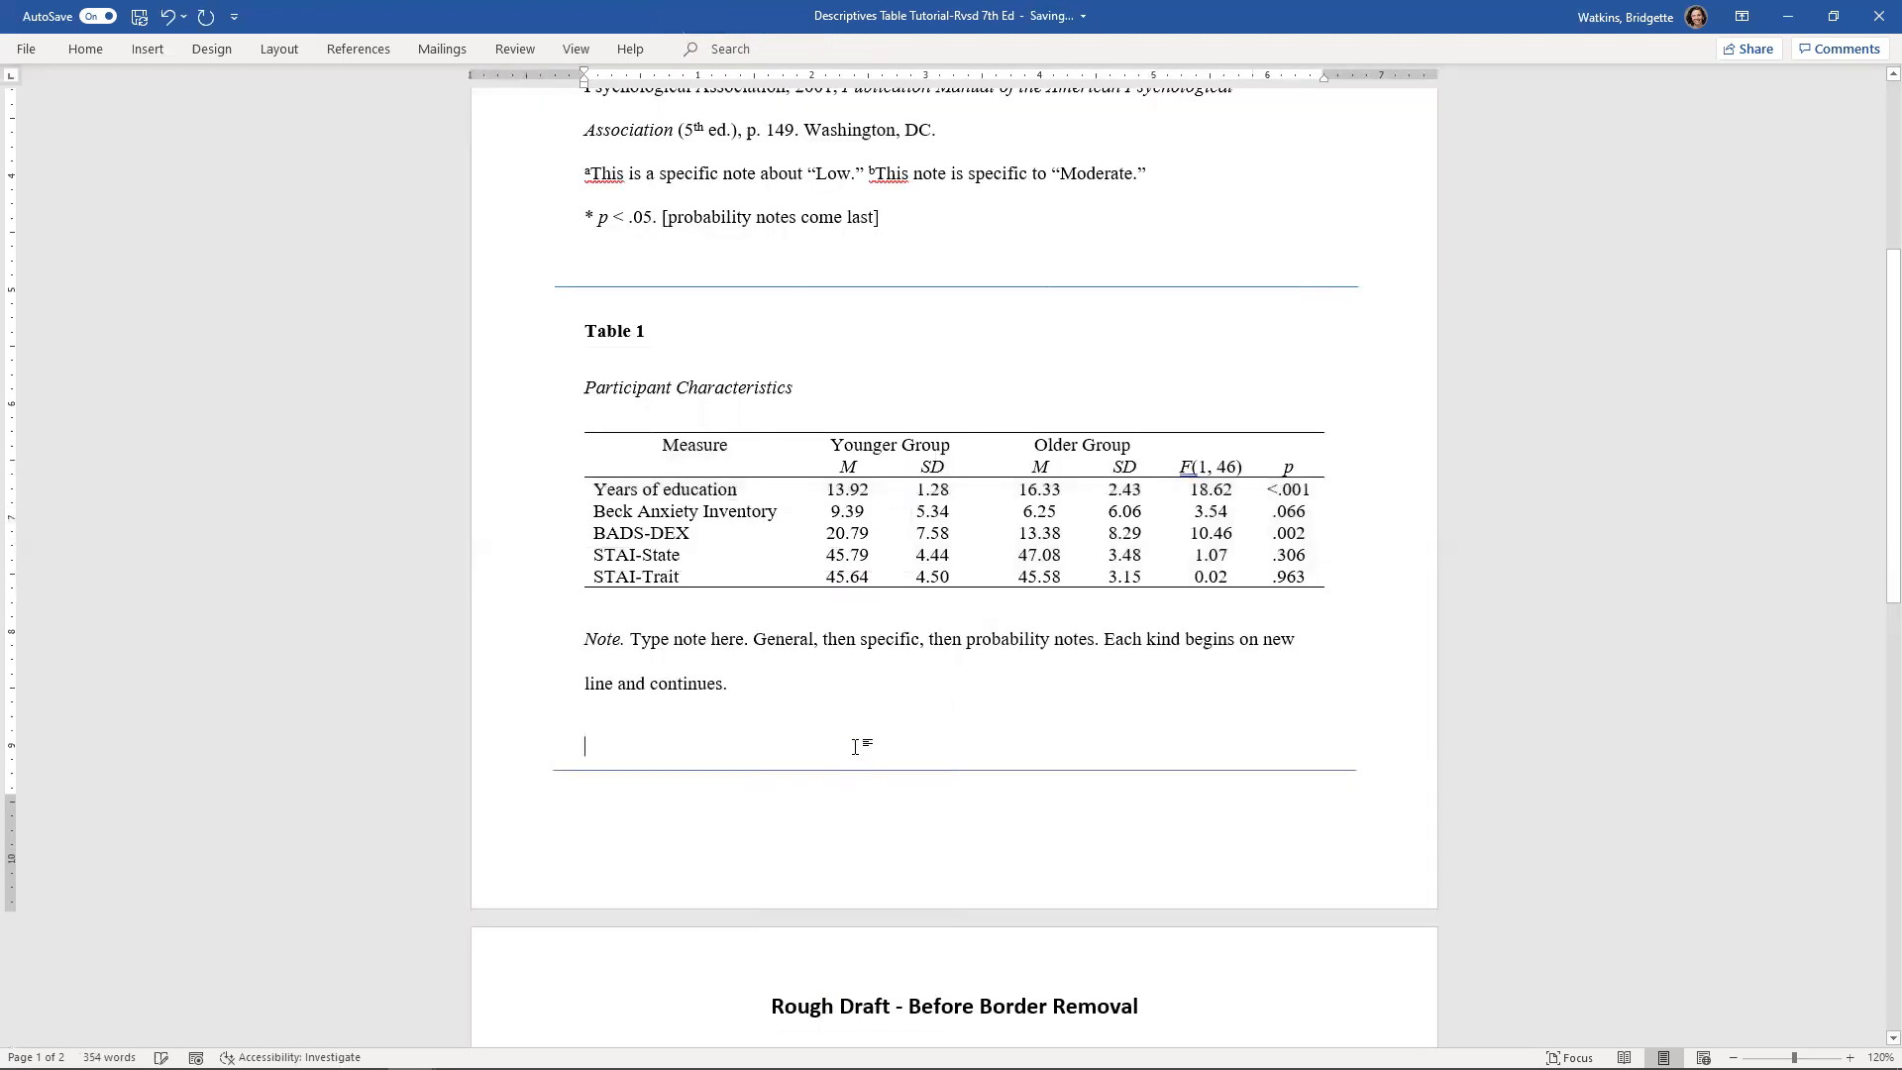
Add a bottom border beneath each of the Younger Group and Older Group spanner headings
left_click_drag(824, 440, 957, 436)
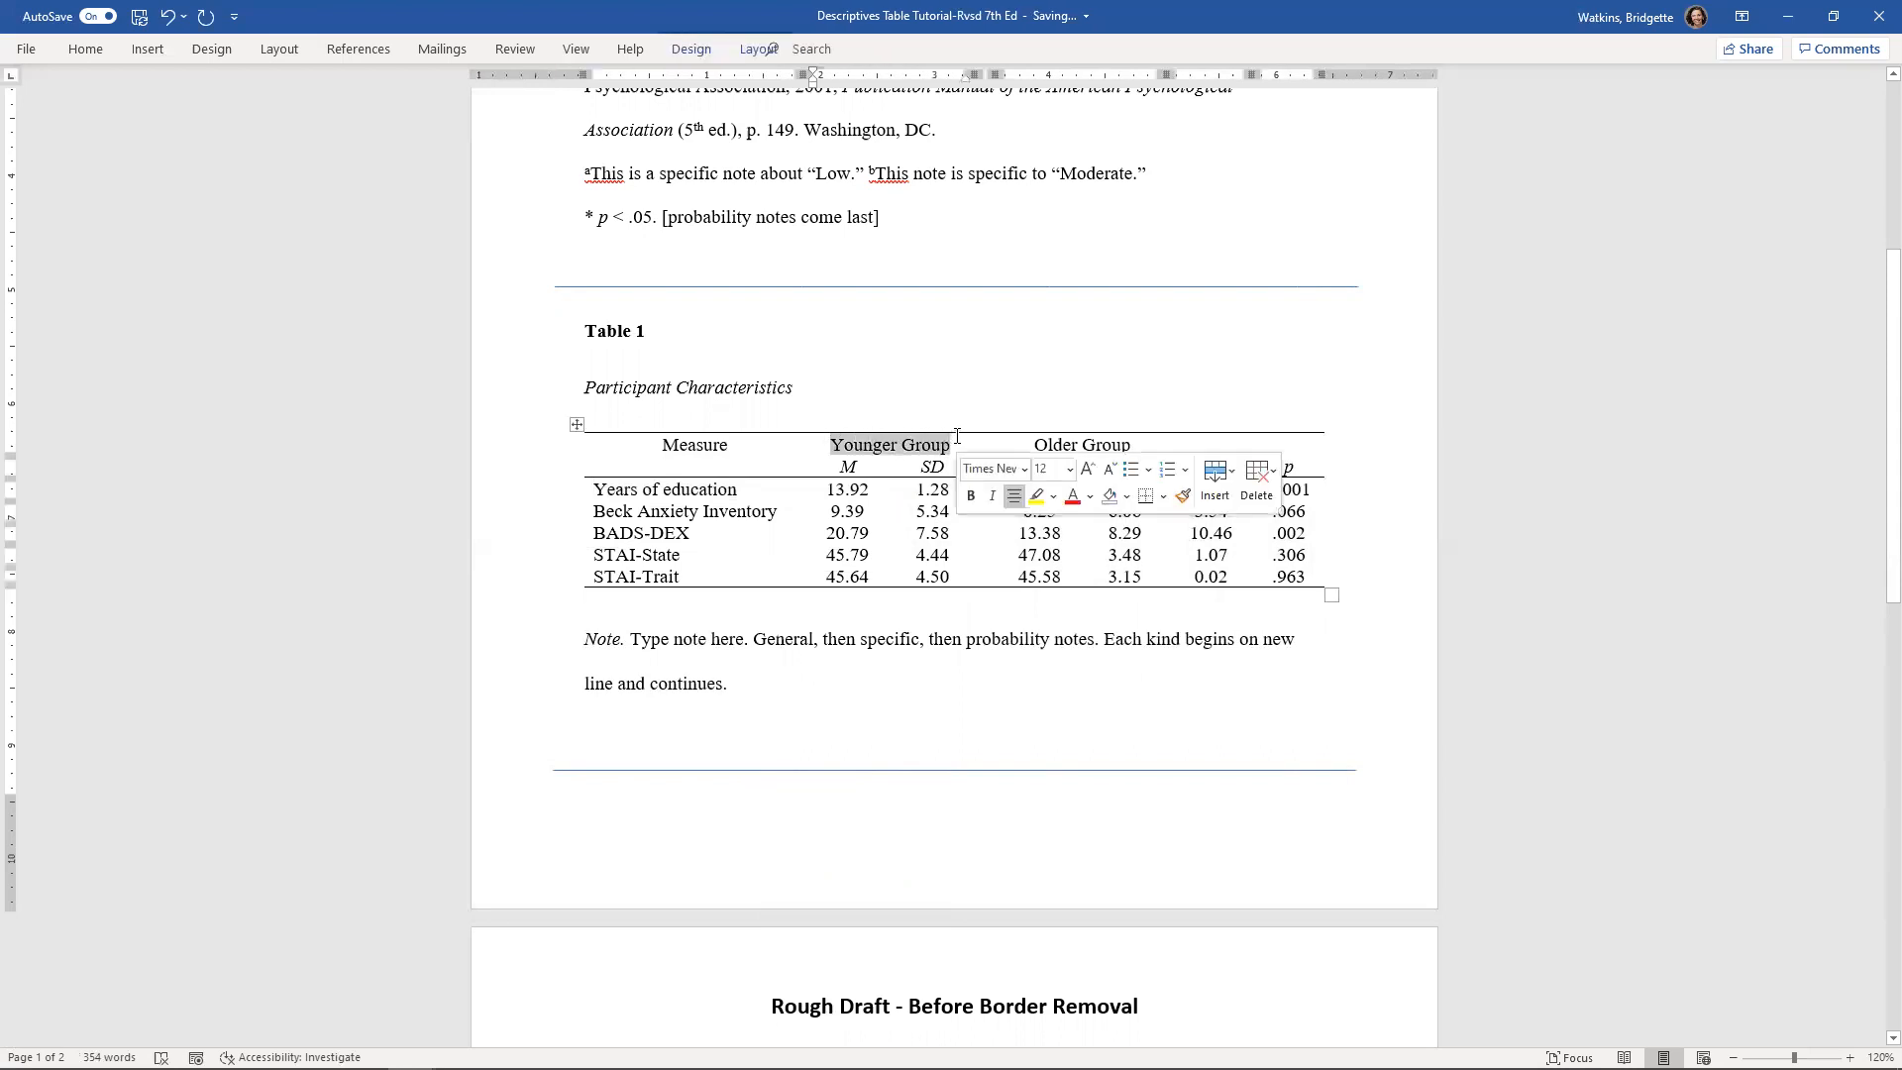
left_click(1145, 498)
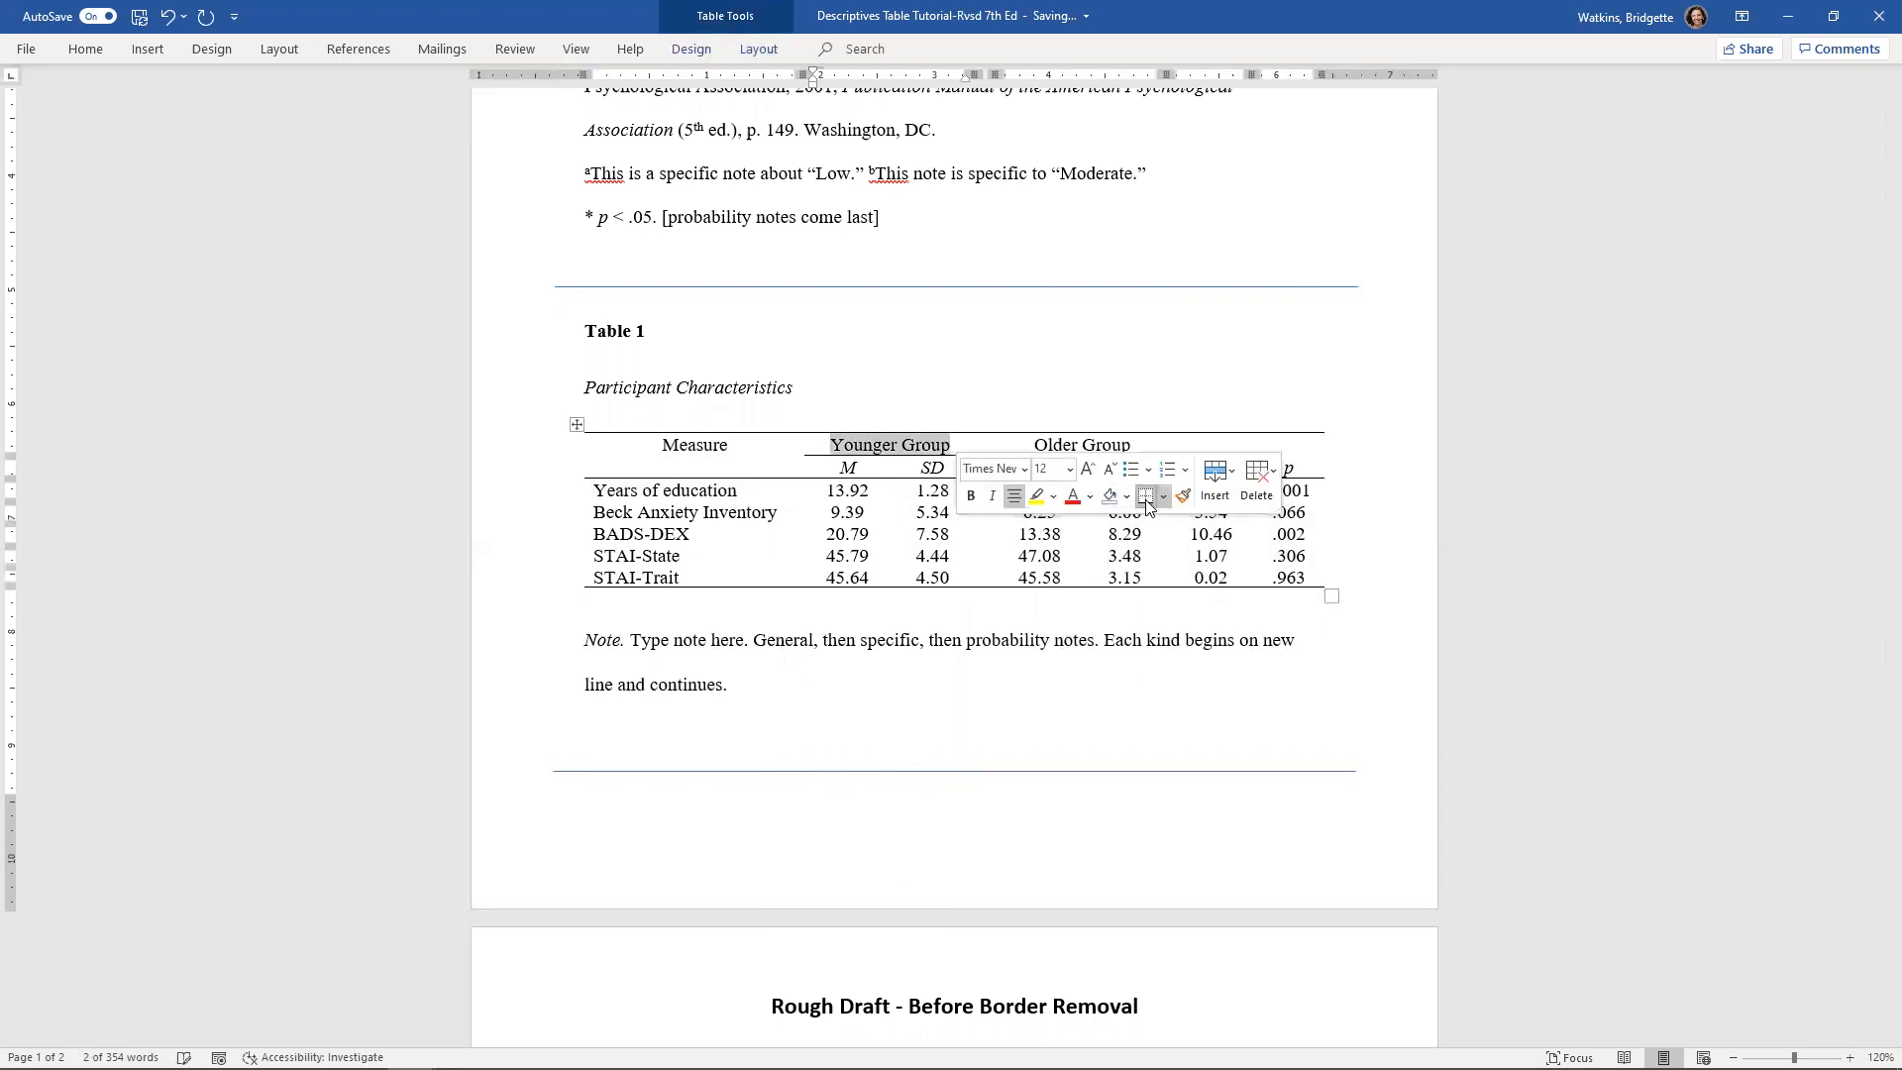
left_click(998, 374)
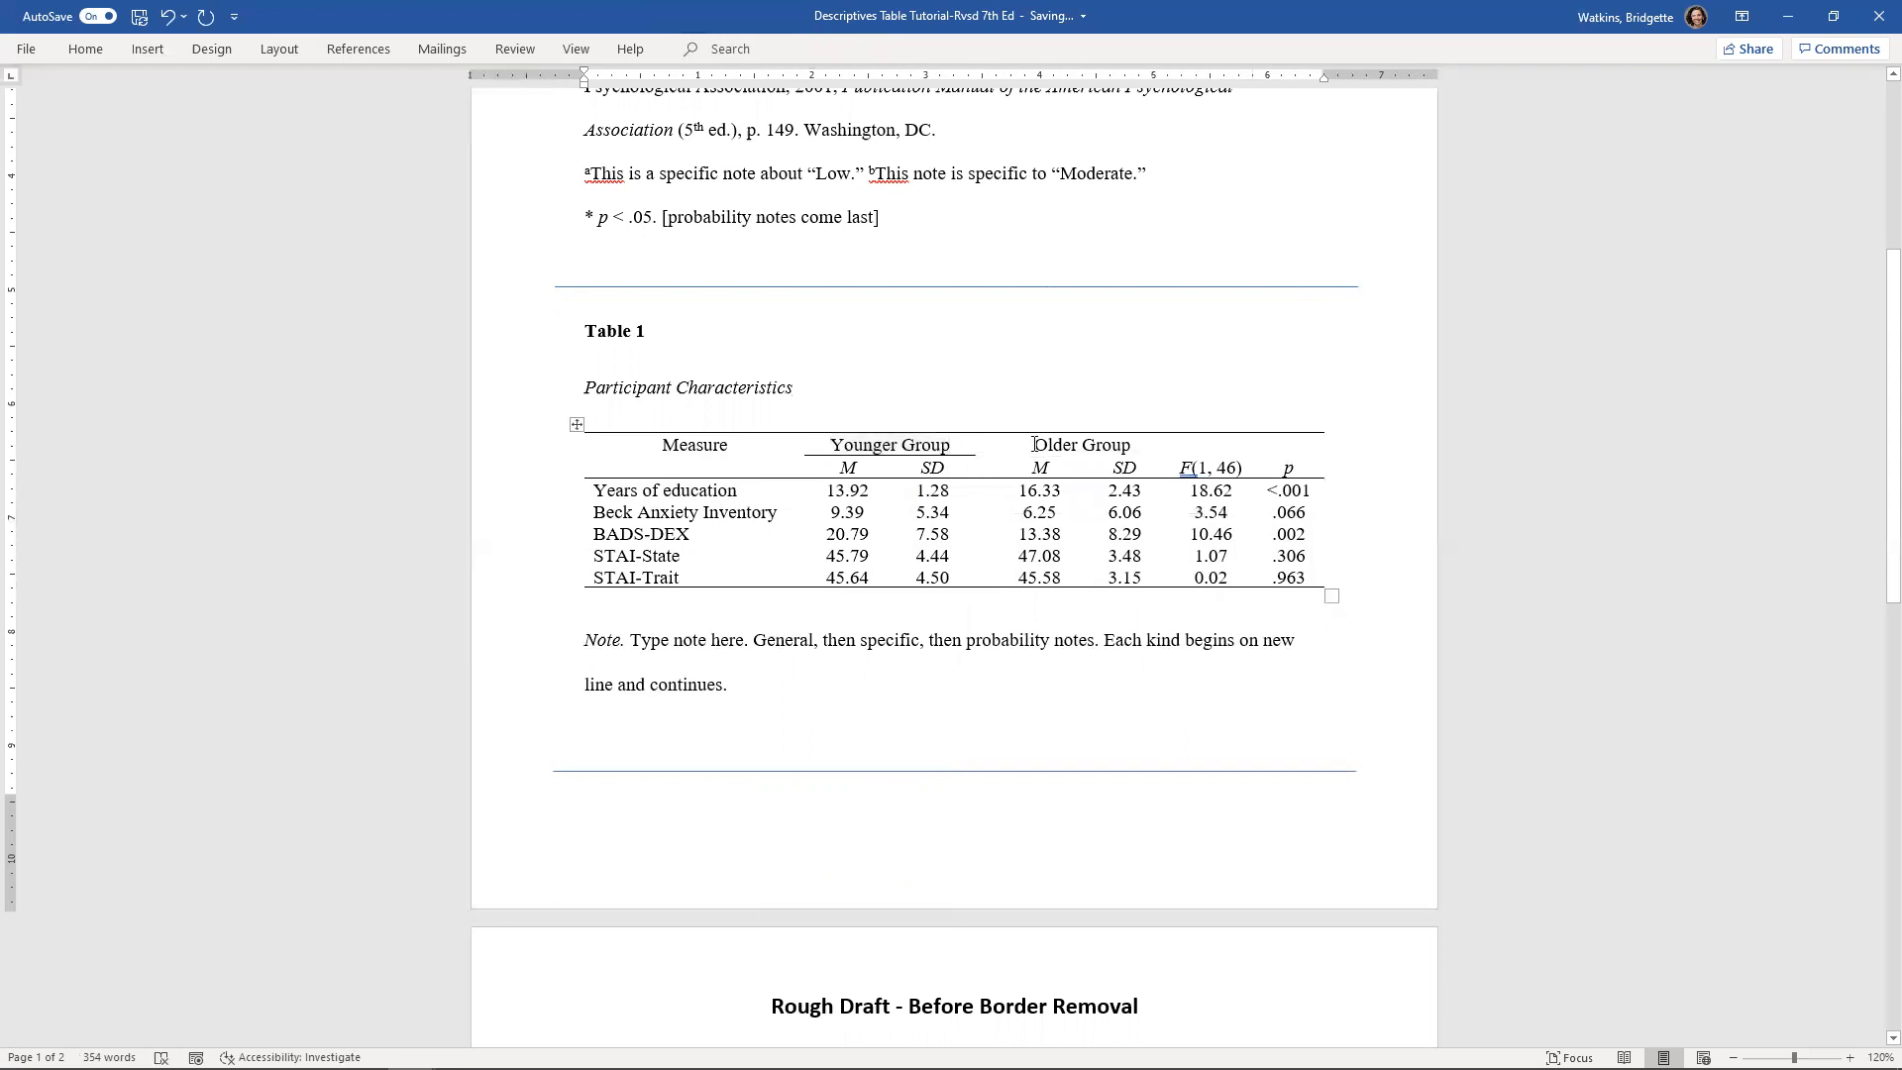
left_click_drag(1096, 442, 1034, 444)
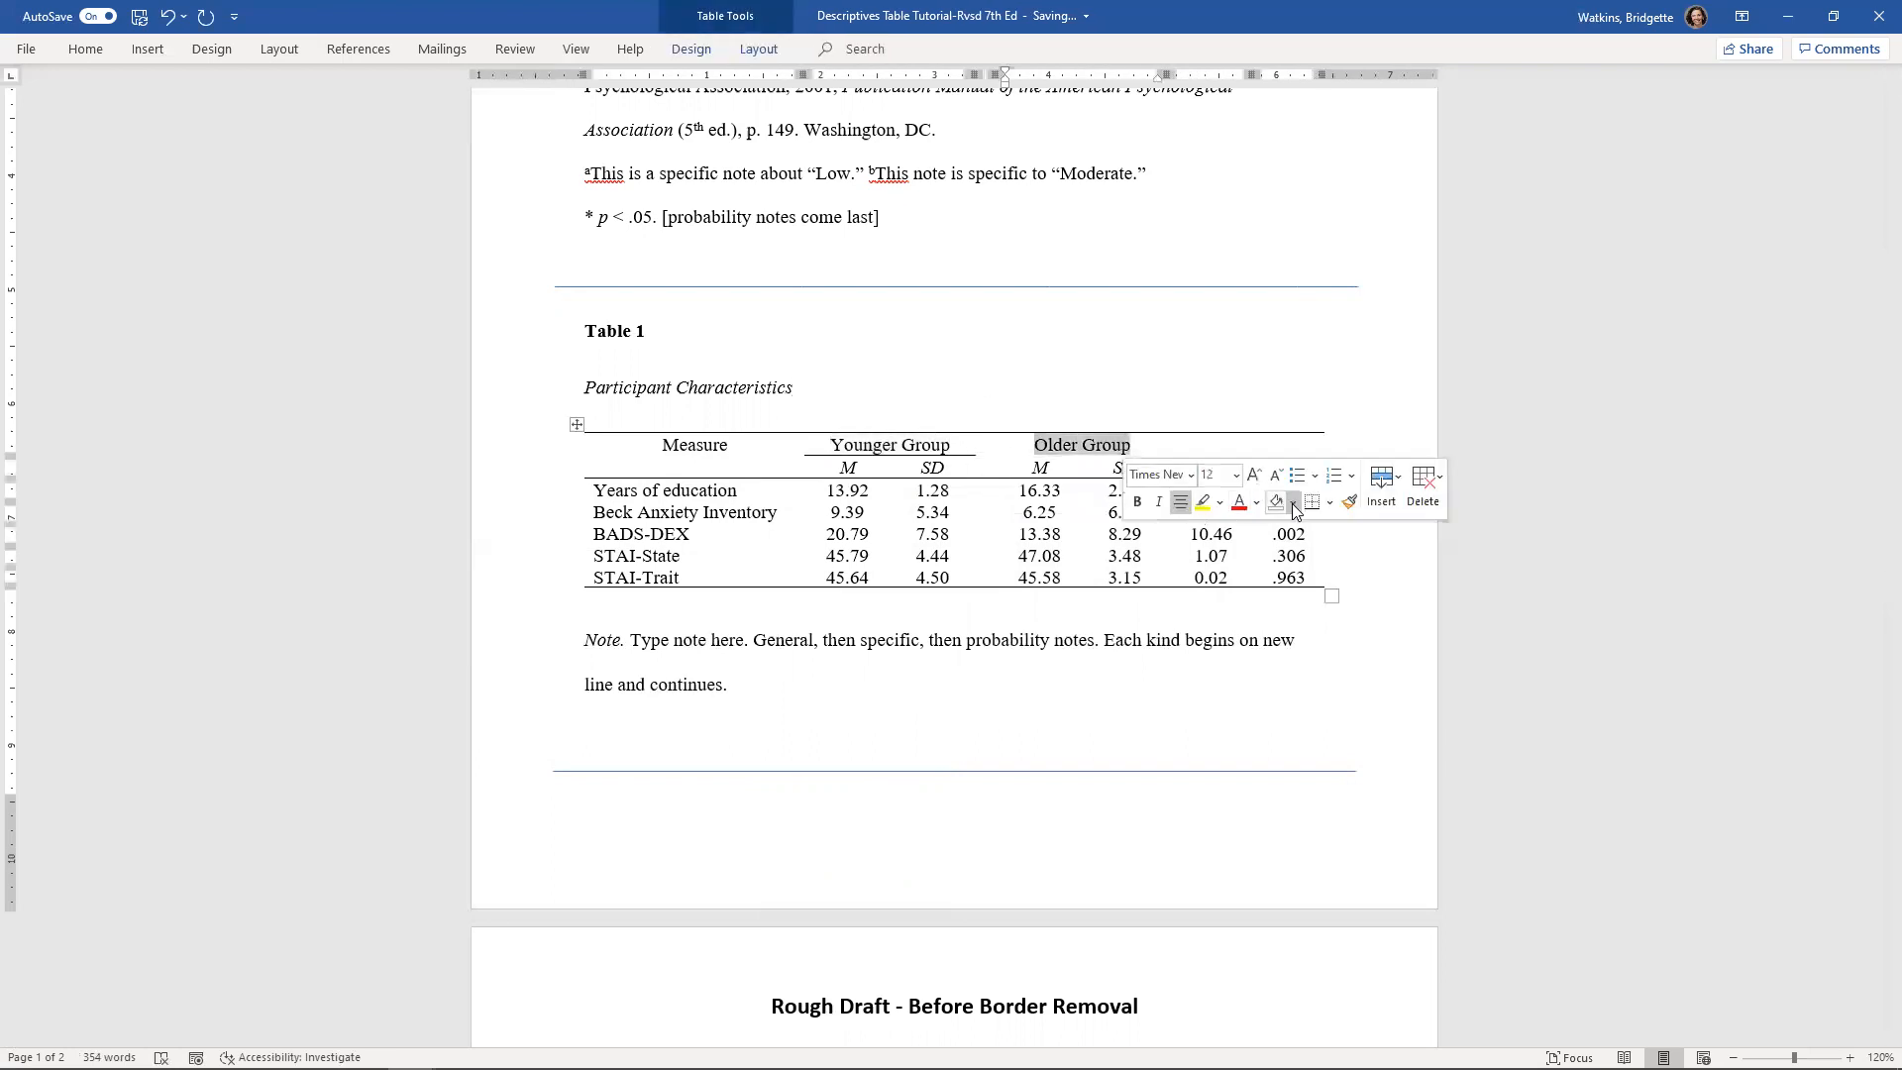
left_click(1295, 505)
left_click(1307, 505)
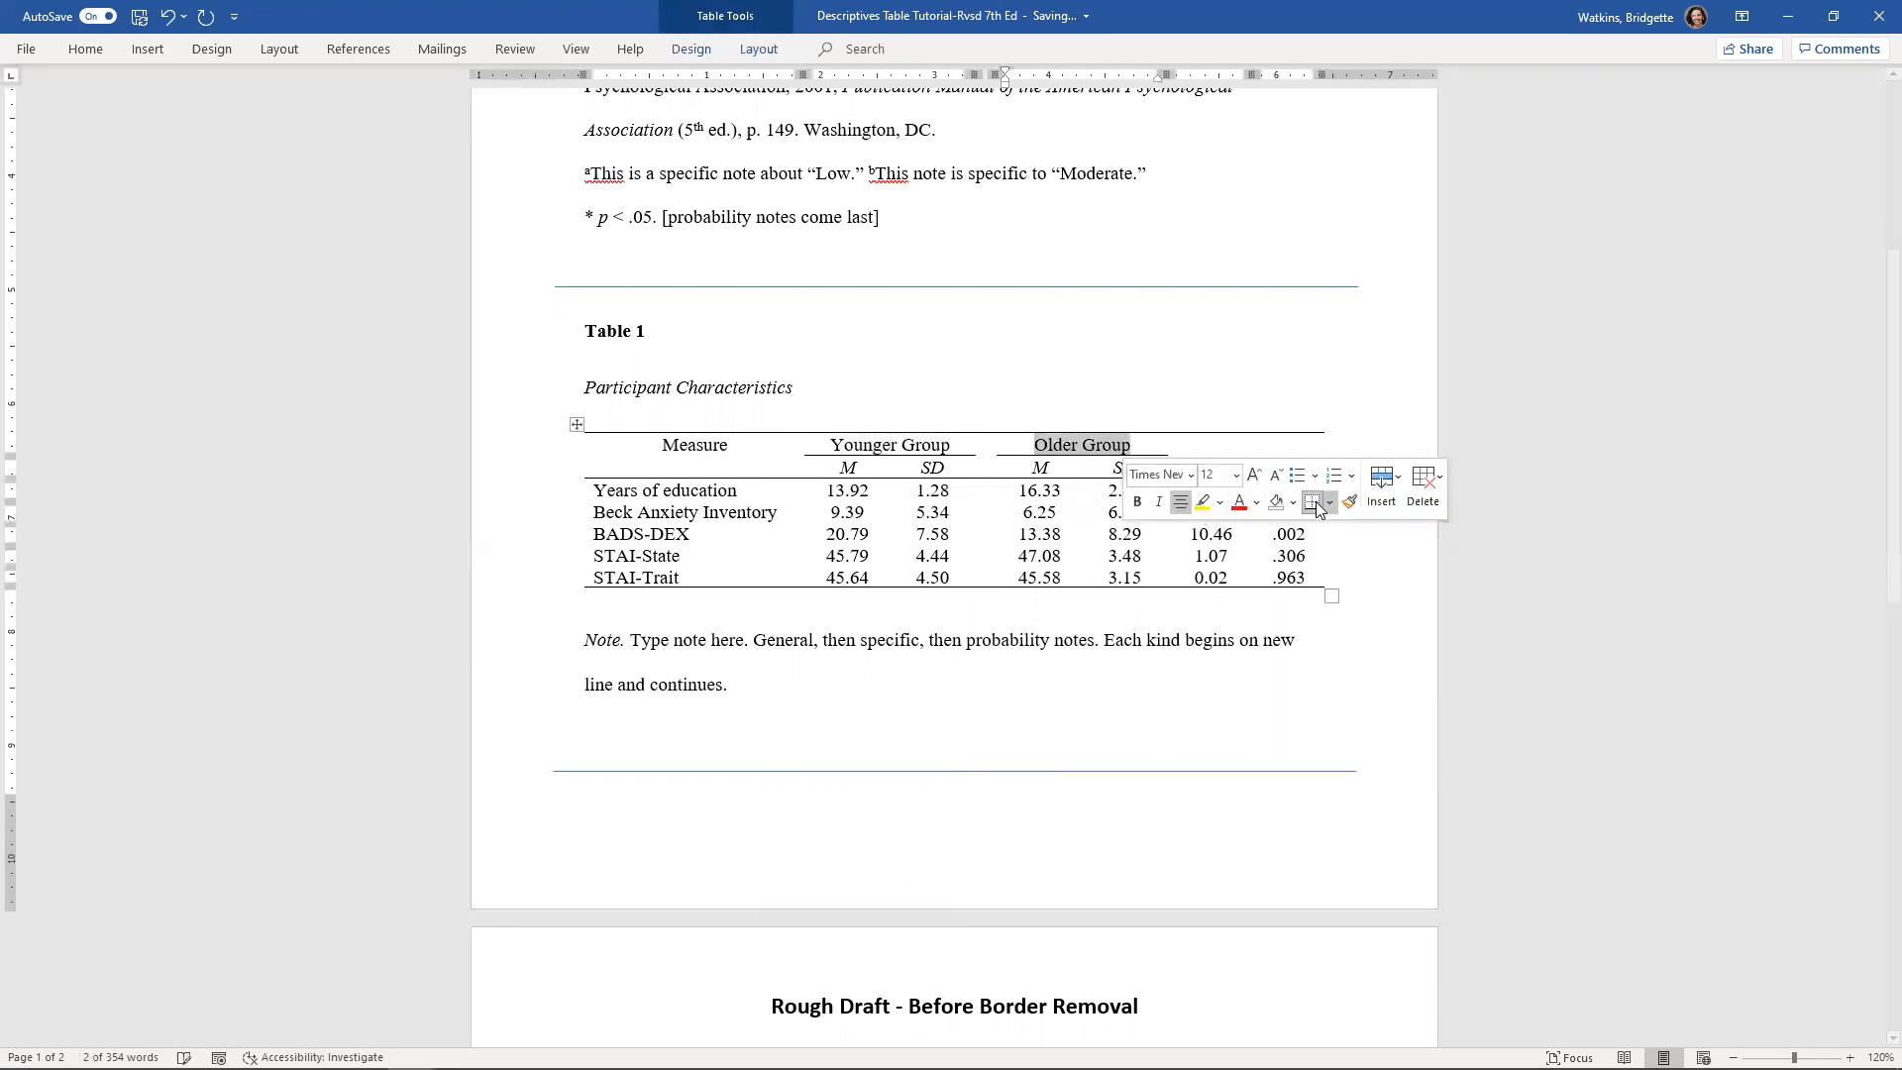
left_click(1219, 390)
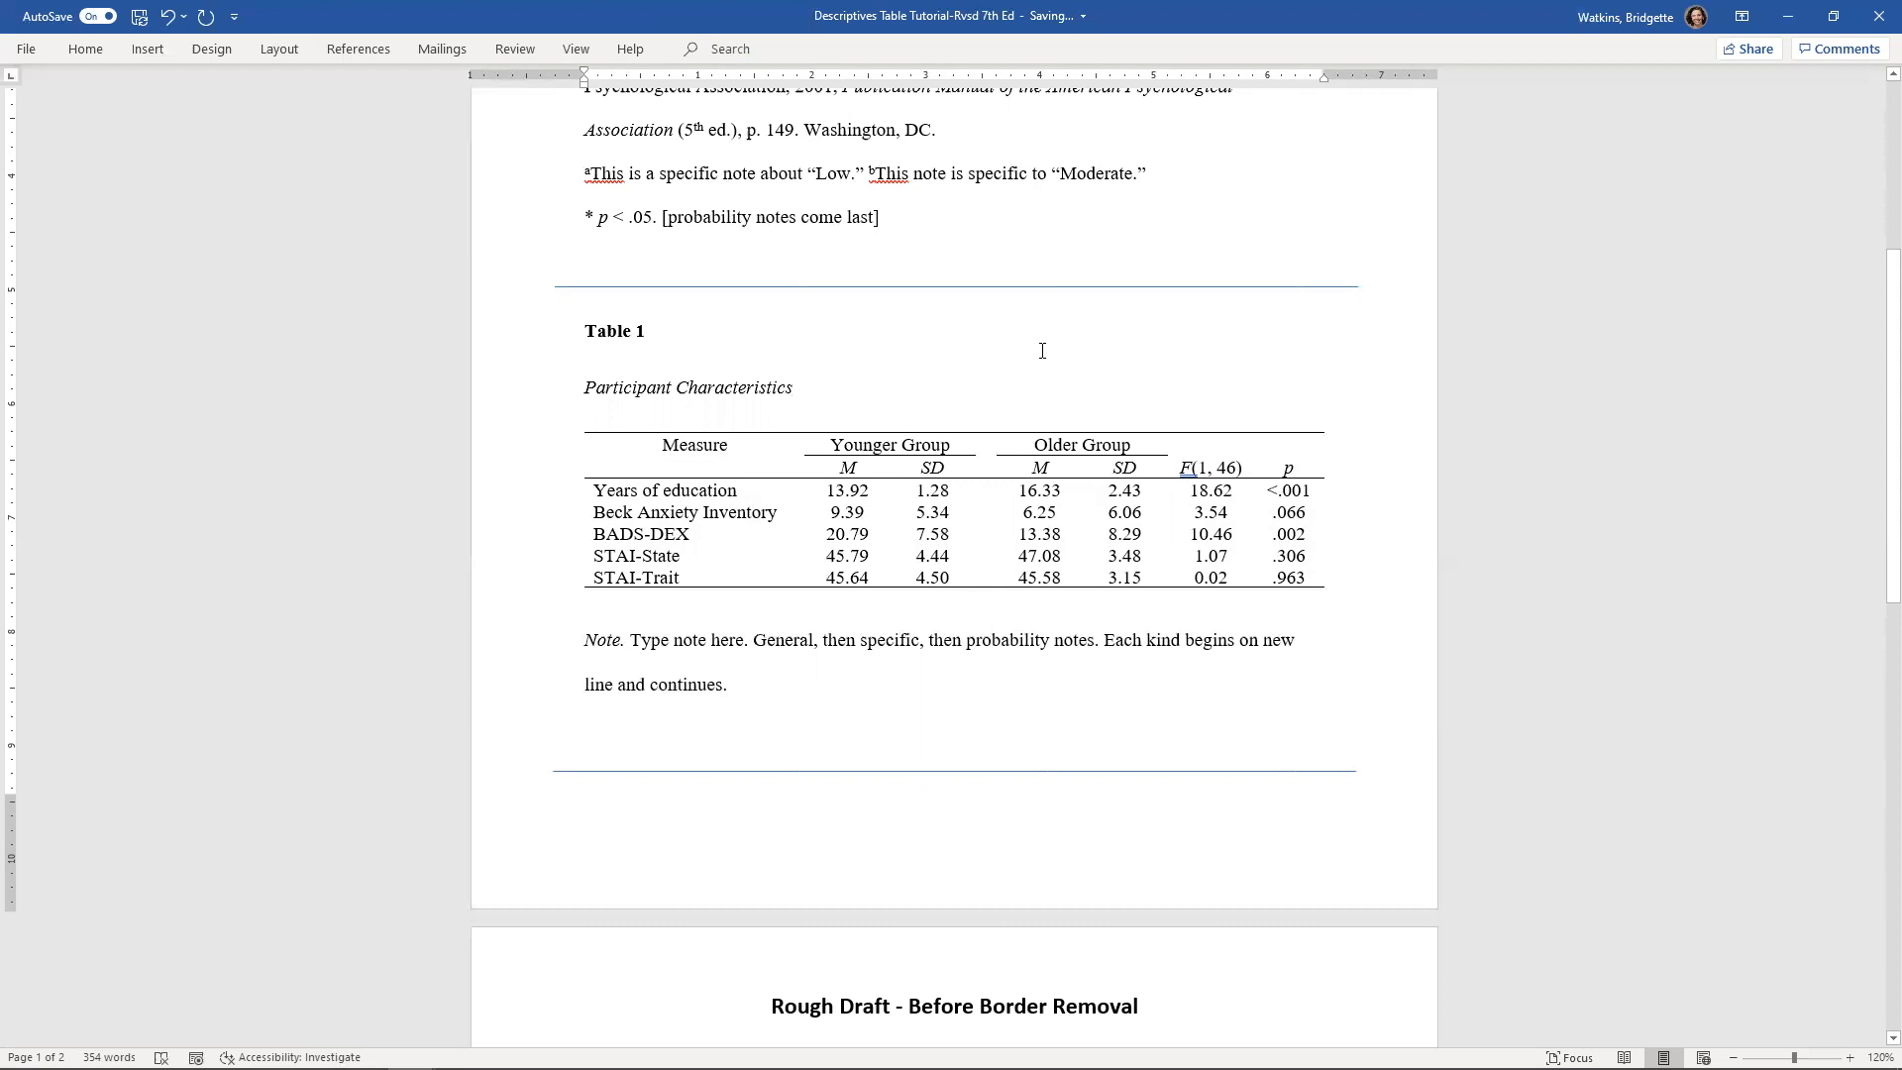
Review the formatted Participant Characteristics table and look over the table design and layout tools with the whole table selected
scroll(870, 492, "down", 3)
scroll(868, 488, "up", 2)
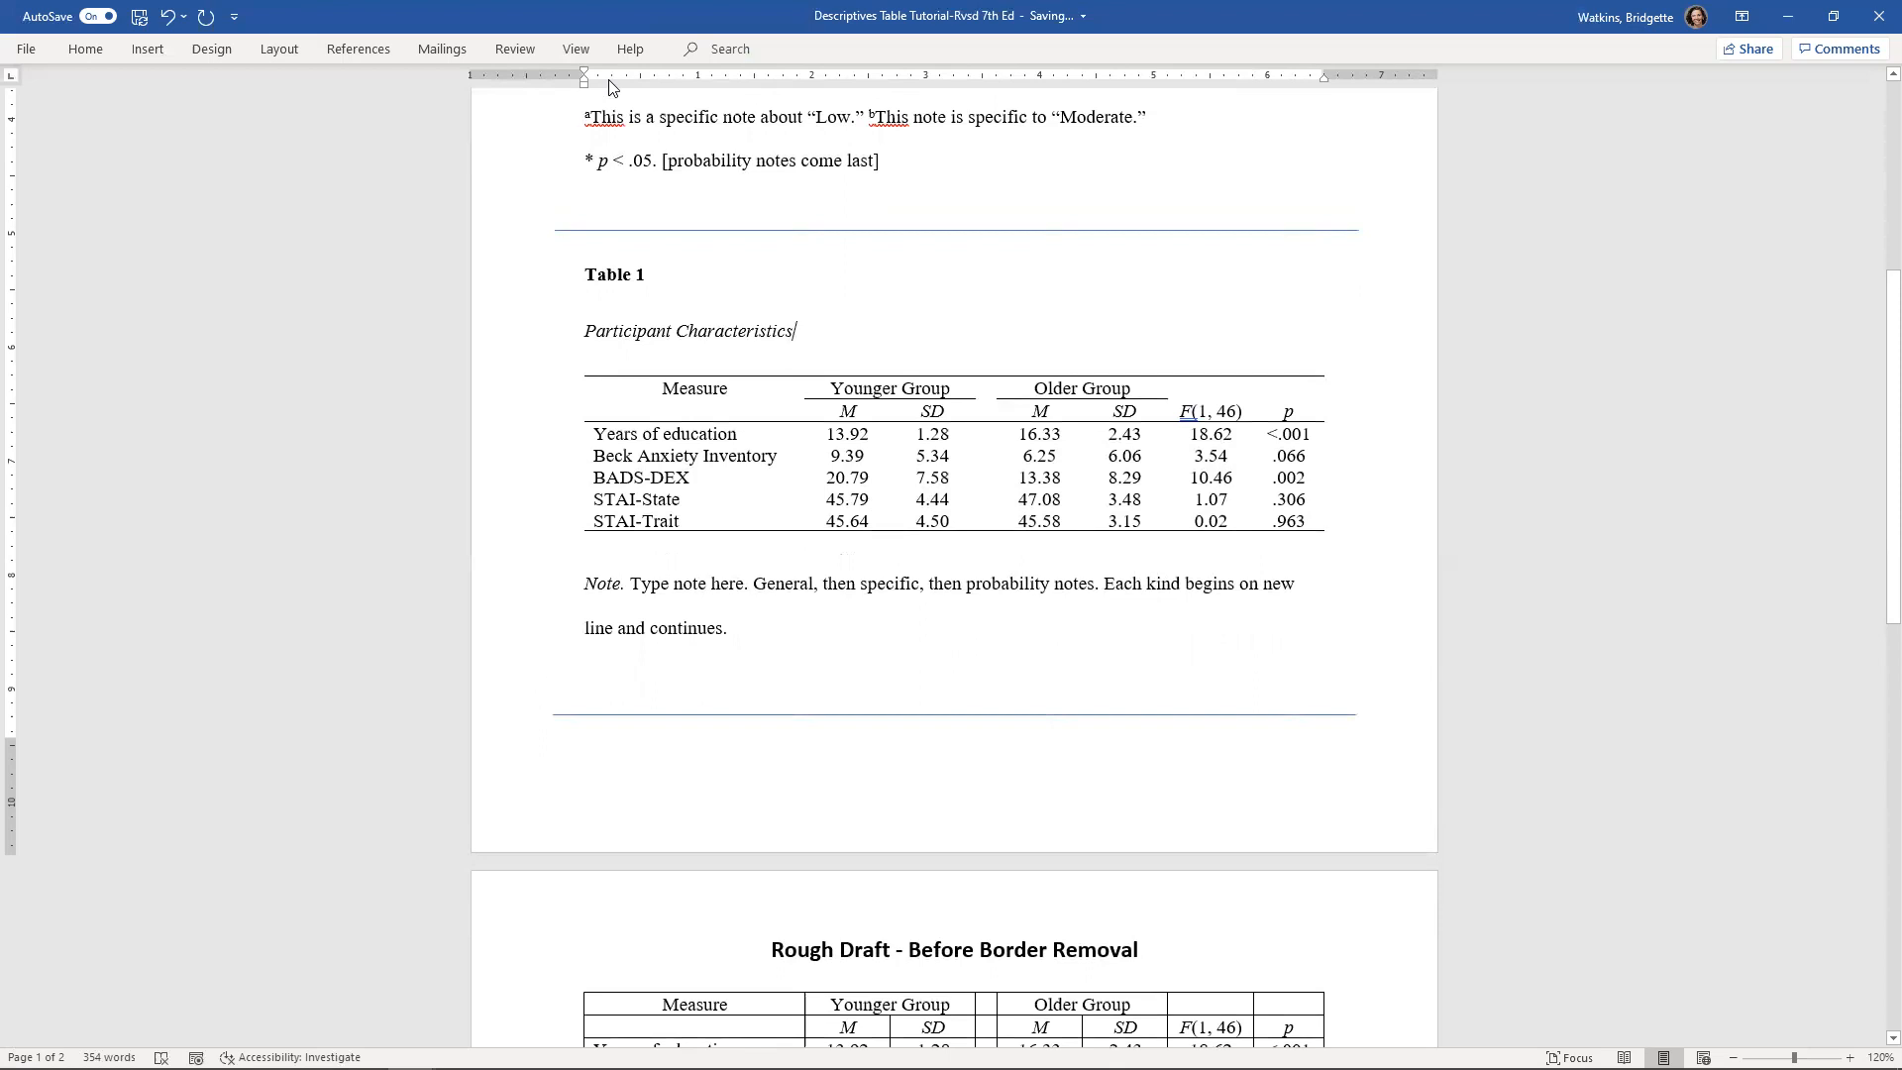
left_click(577, 367)
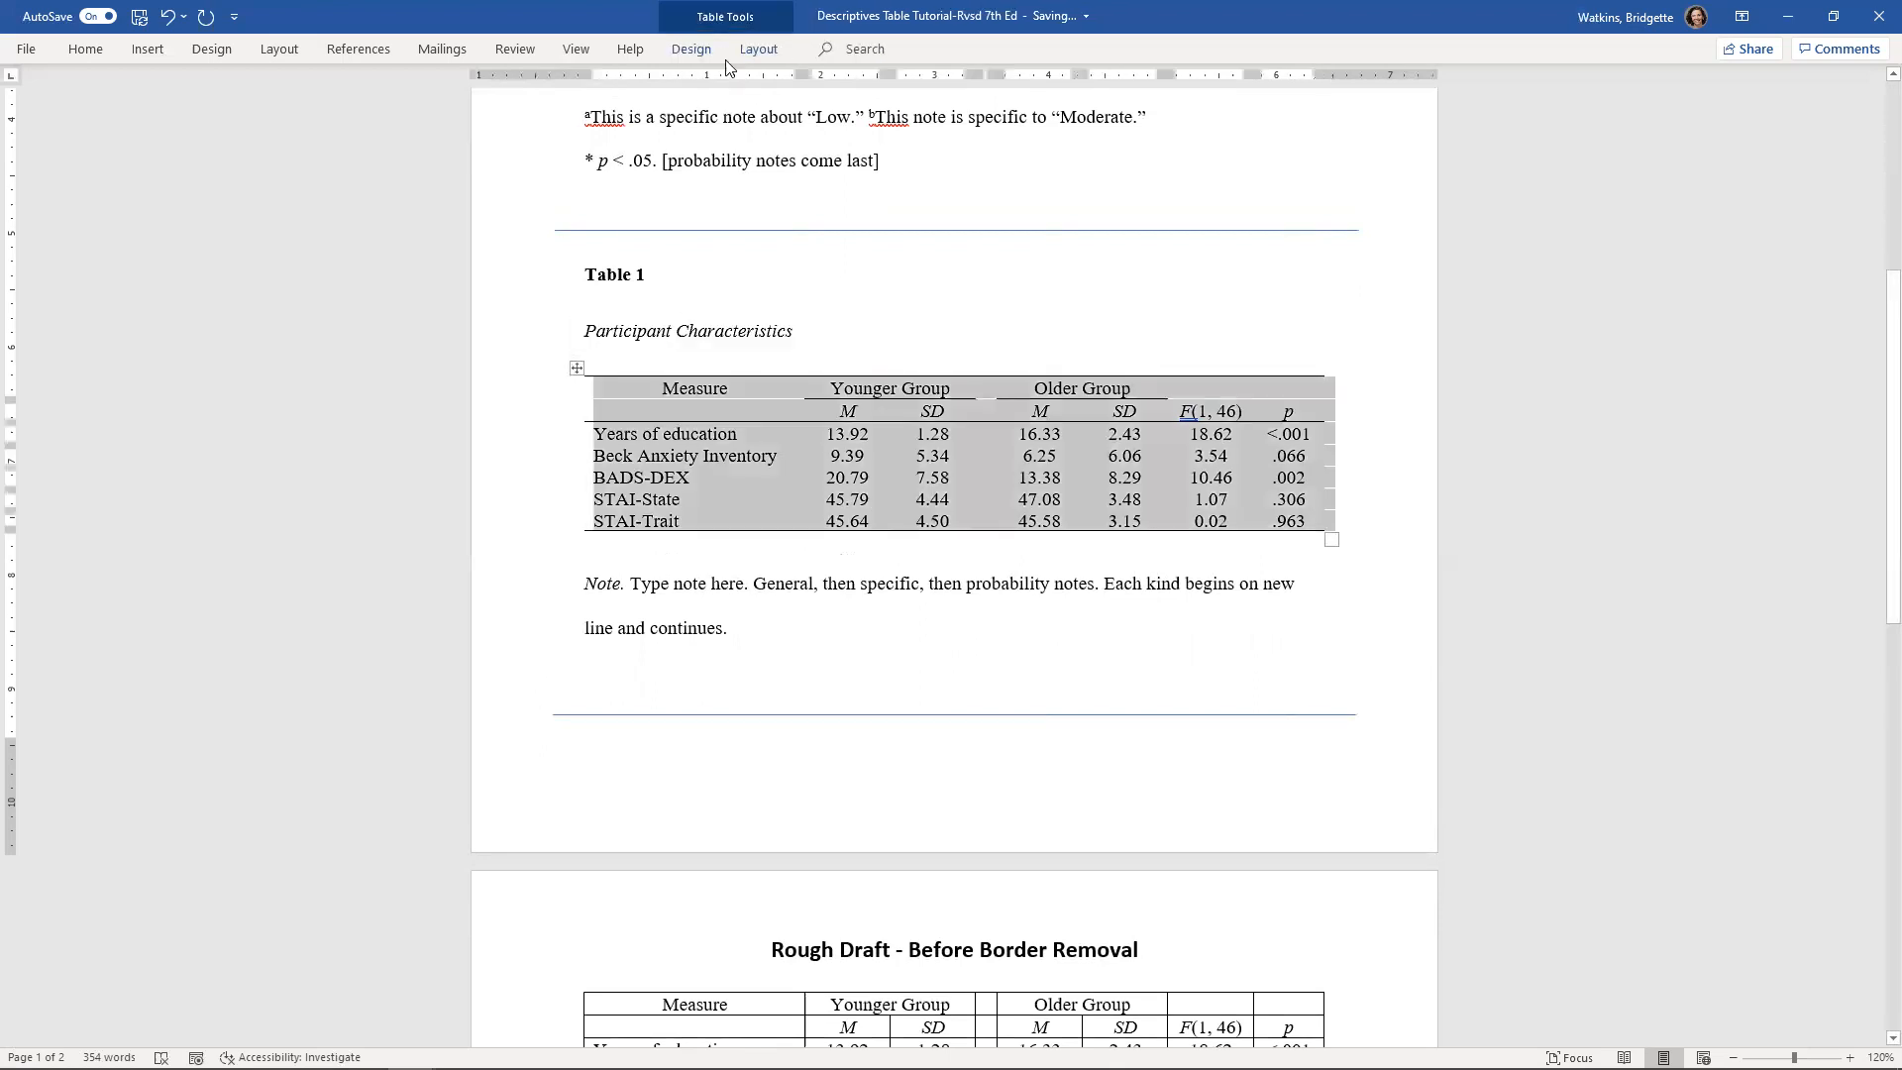
left_click(691, 50)
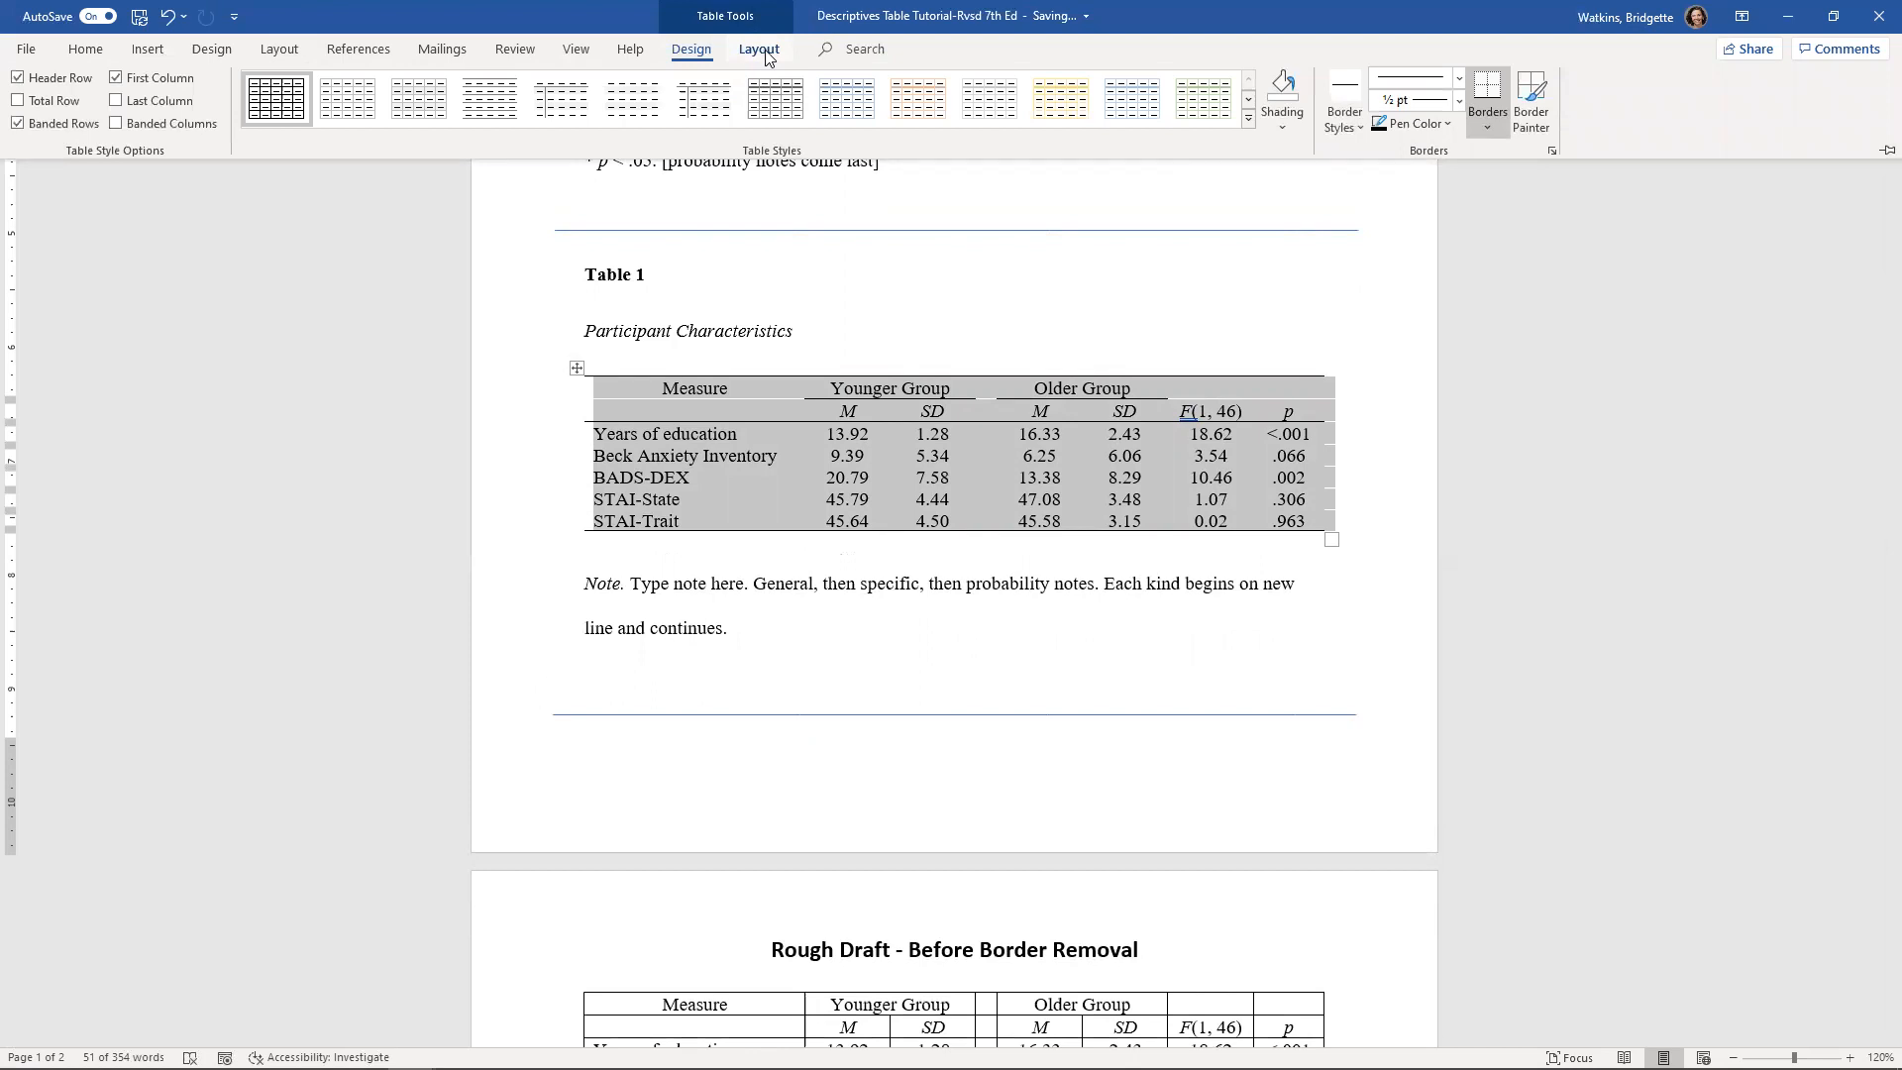
left_click(765, 52)
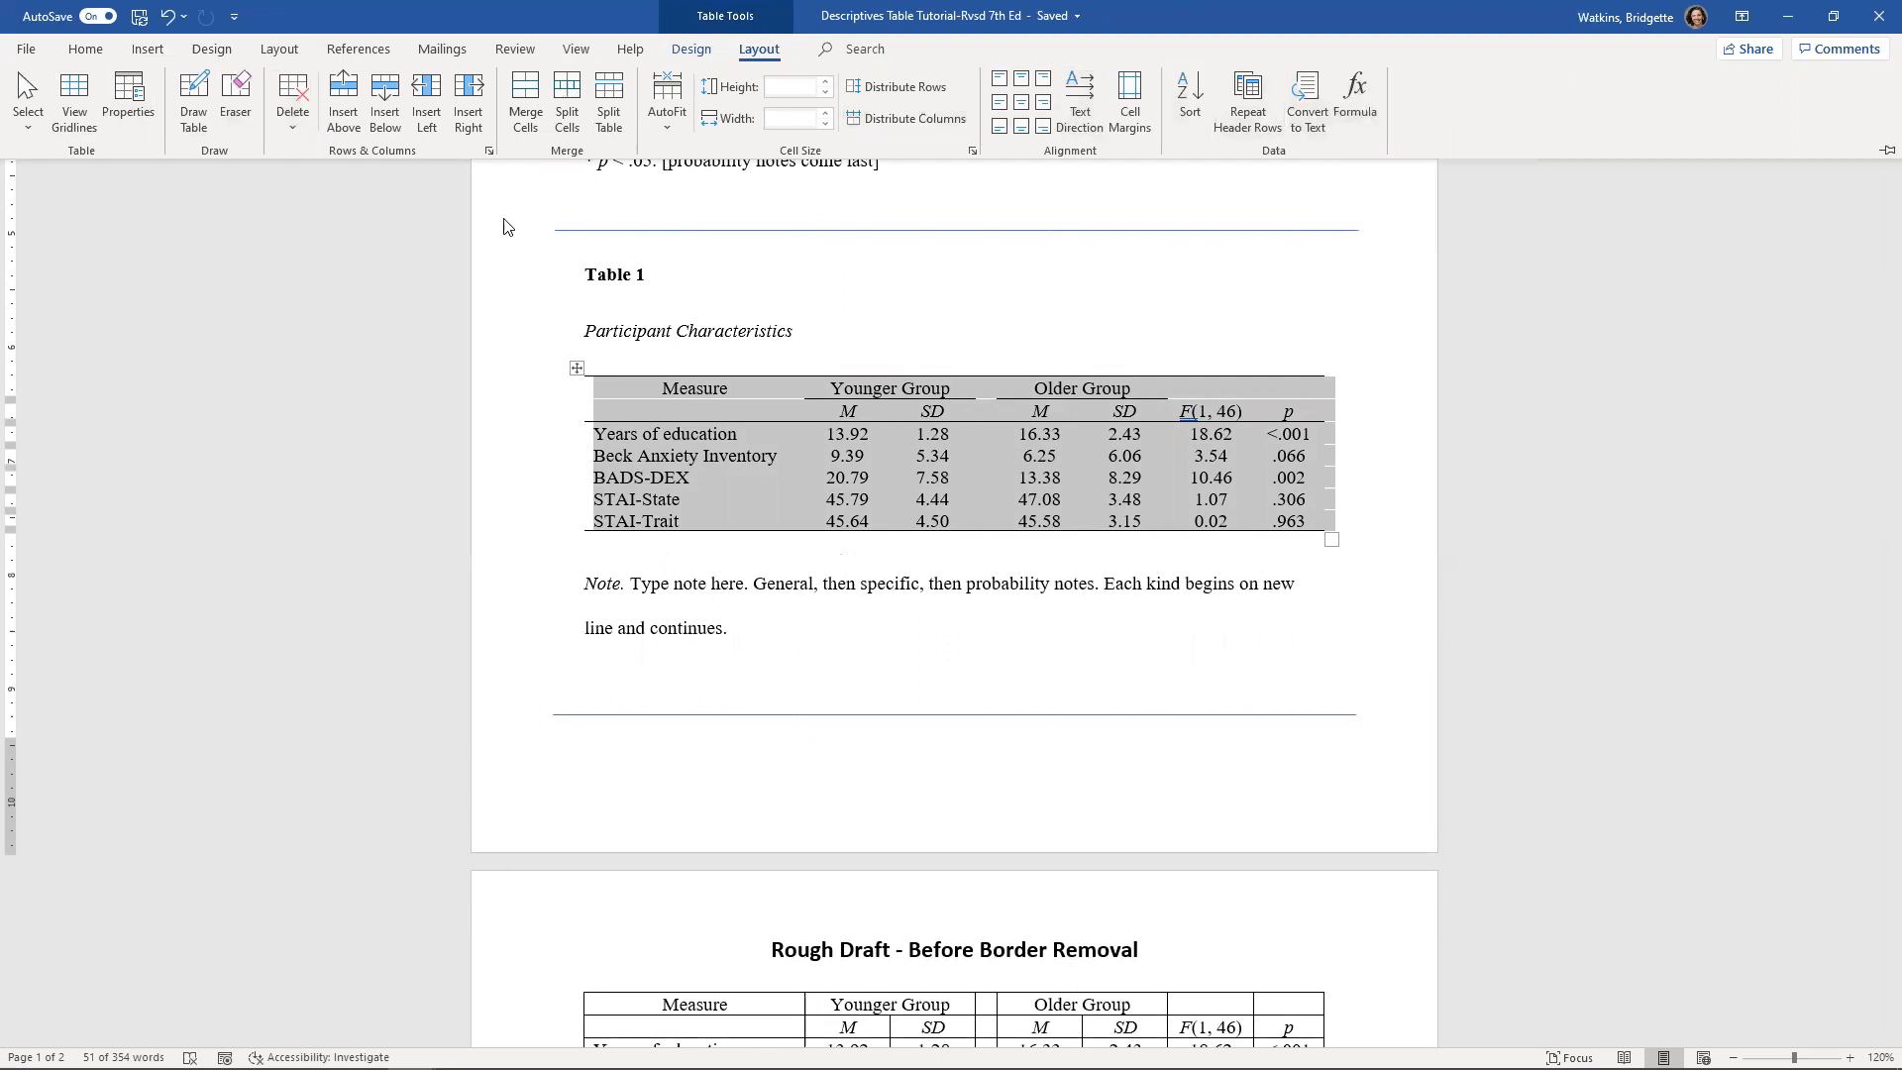
left_click(622, 352)
left_click(603, 357)
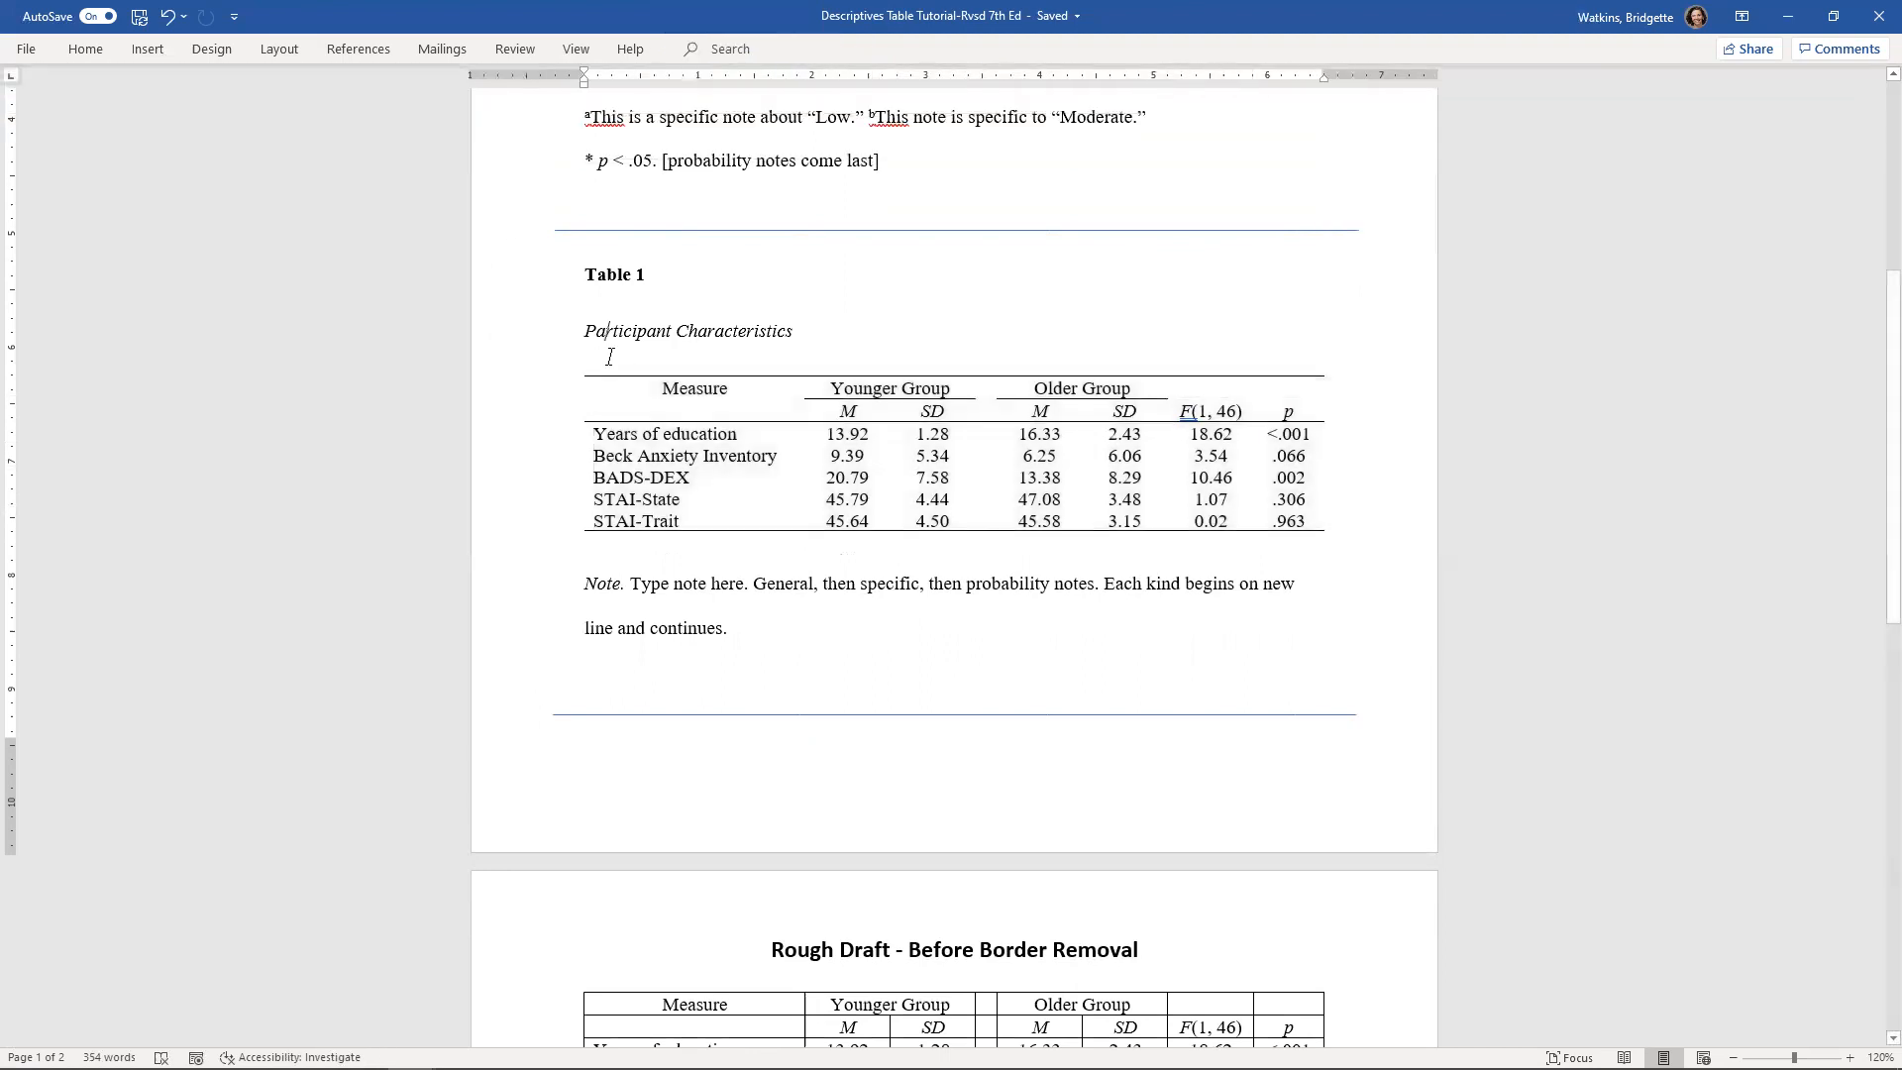